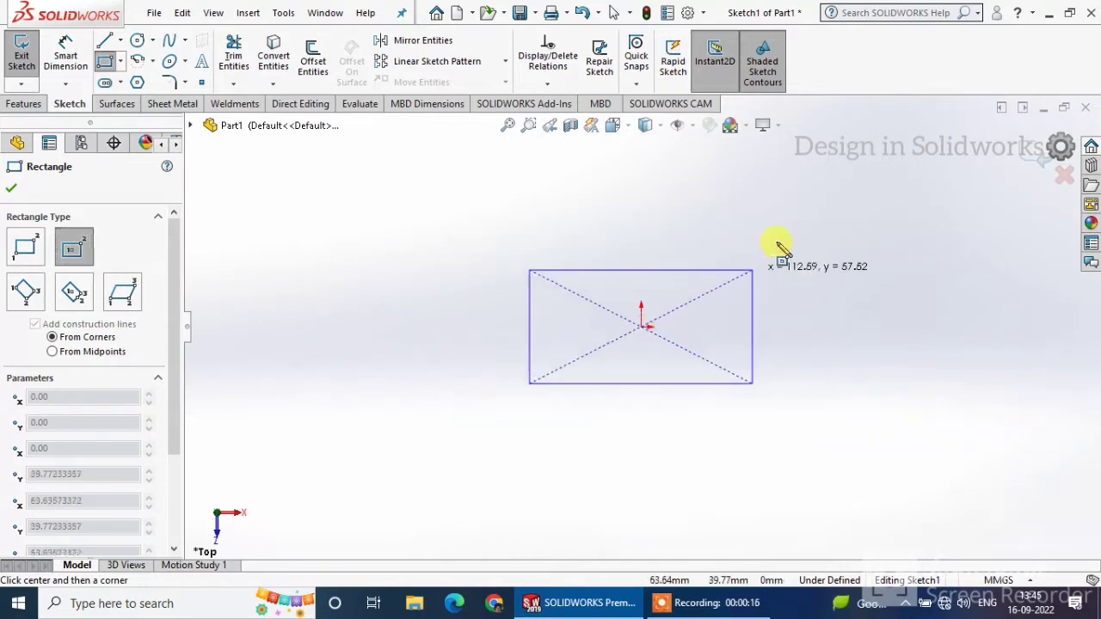
Step: Finish the center rectangle around the origin and dimension its horizontal edge at 5 m
left_click(844, 199)
left_click(62, 47)
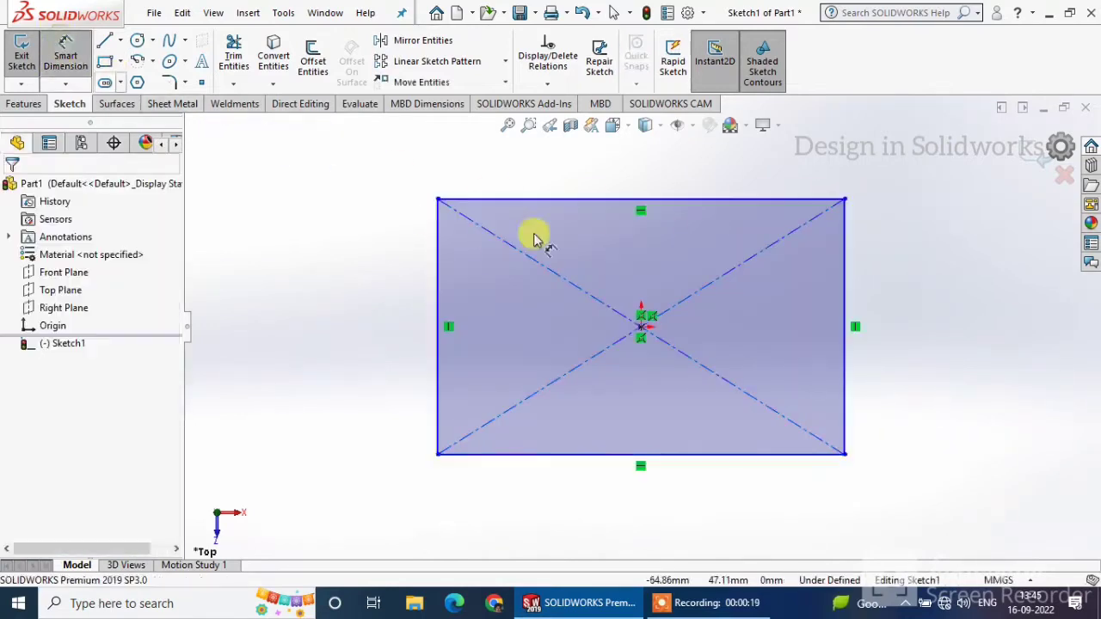
left_click(578, 199)
left_click(584, 214)
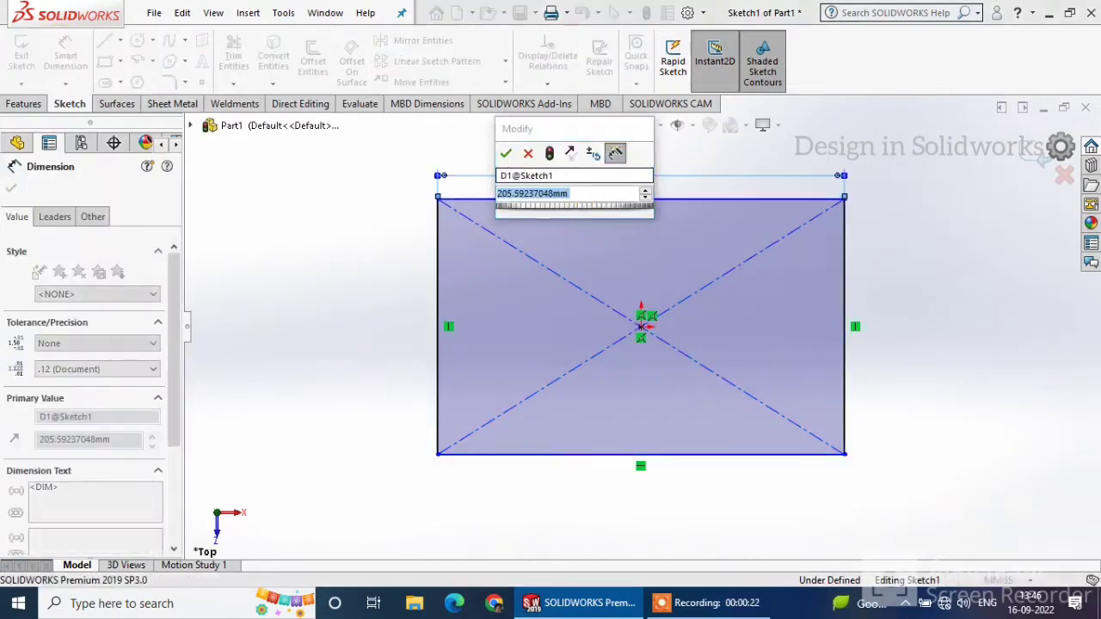
type("5m")
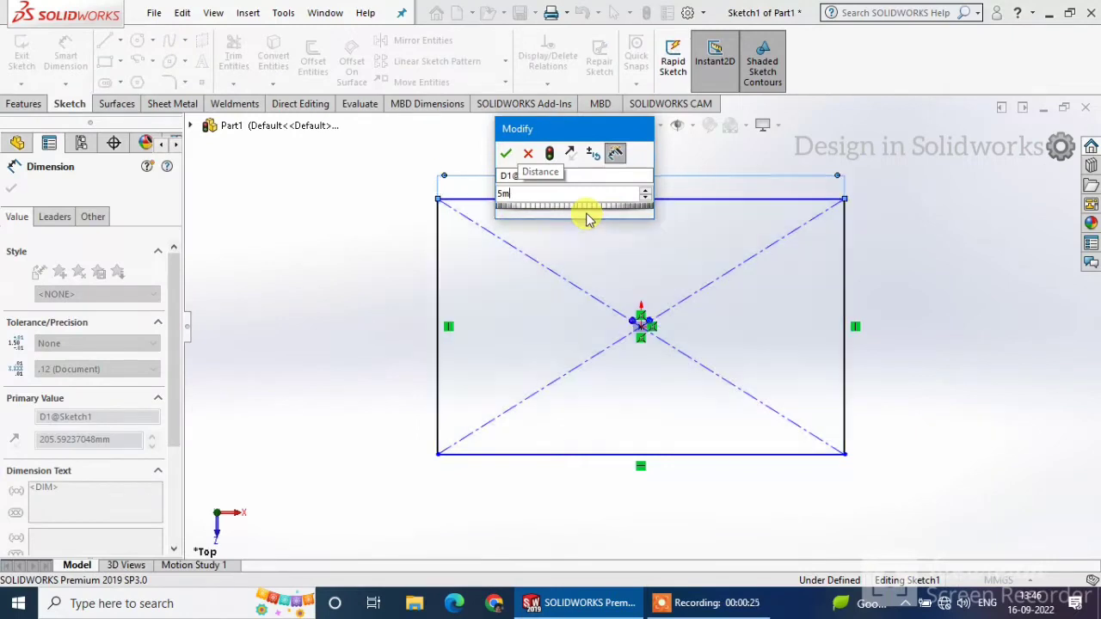
key("Return")
Step: Dimension the rectangle's vertical edge at 7 m
left_click(445, 269)
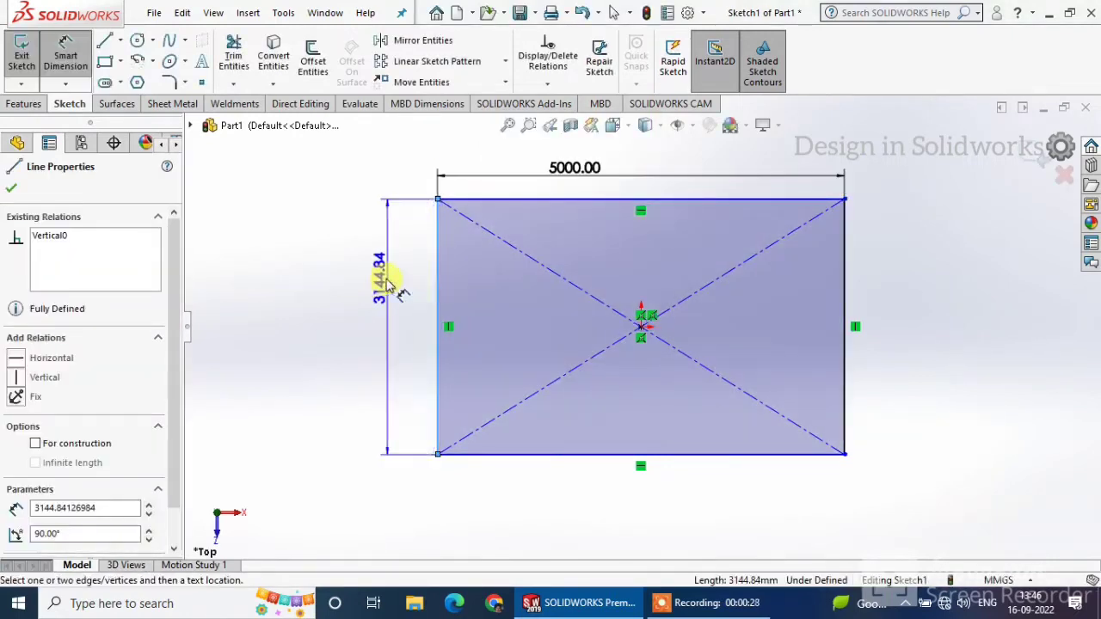
left_click(377, 281)
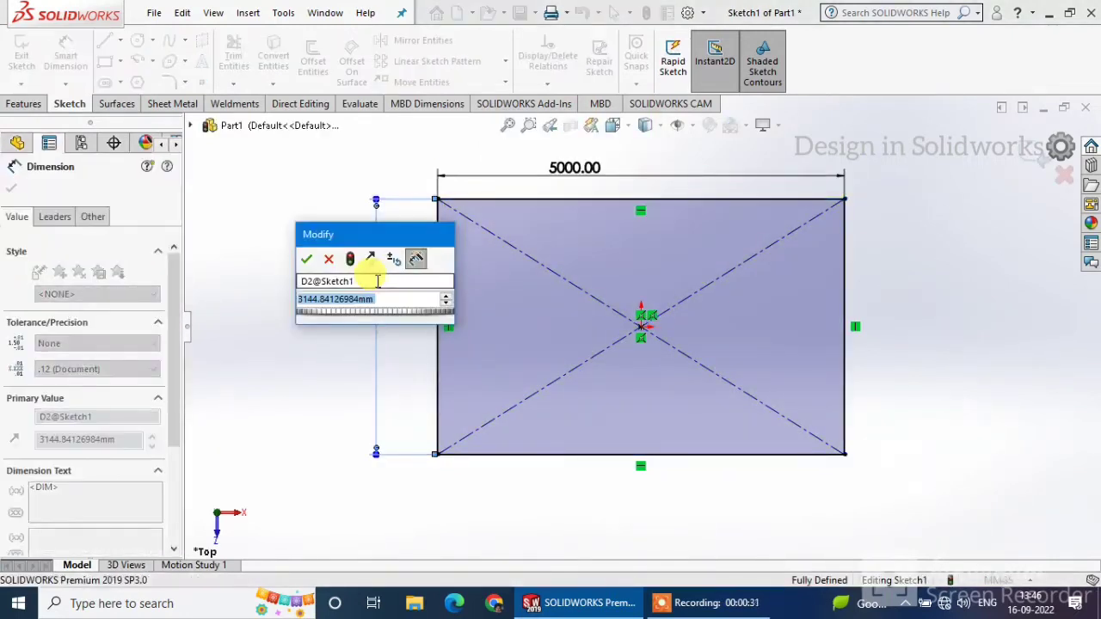
type("7m")
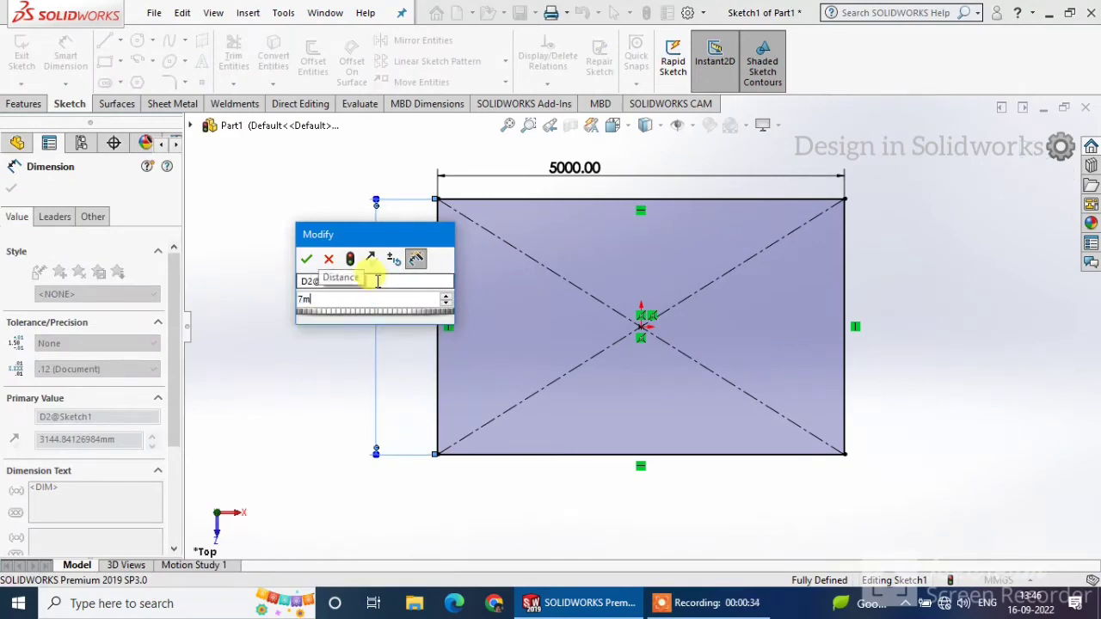
key("Return")
mouse_move(545, 344)
middle_mouse_down()
mouse_move(626, 209)
mouse_move(602, 315)
mouse_move(582, 291)
middle_mouse_up()
left_click(10, 189)
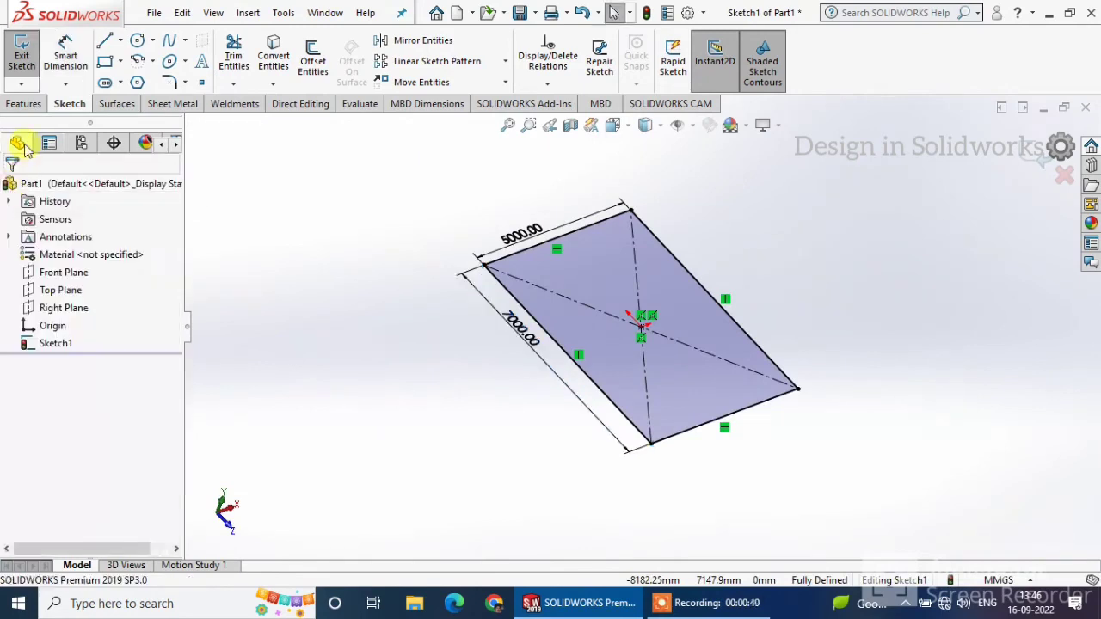
Step: Extrude the rectangle as a boss with a blind depth of 100 mm
left_click(24, 106)
left_click(28, 67)
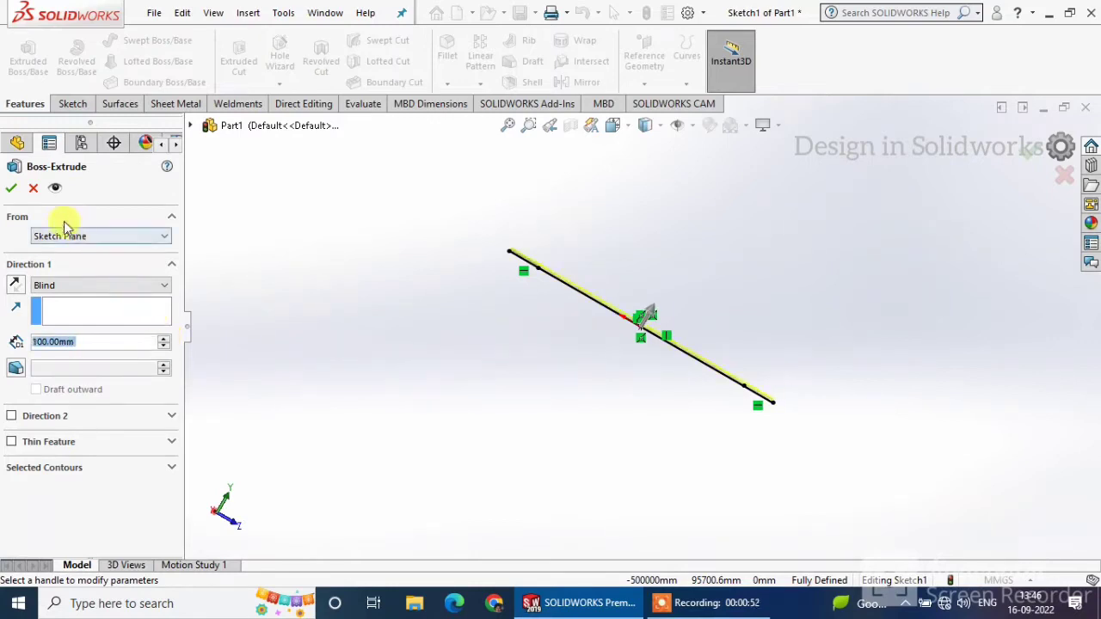
left_click(11, 188)
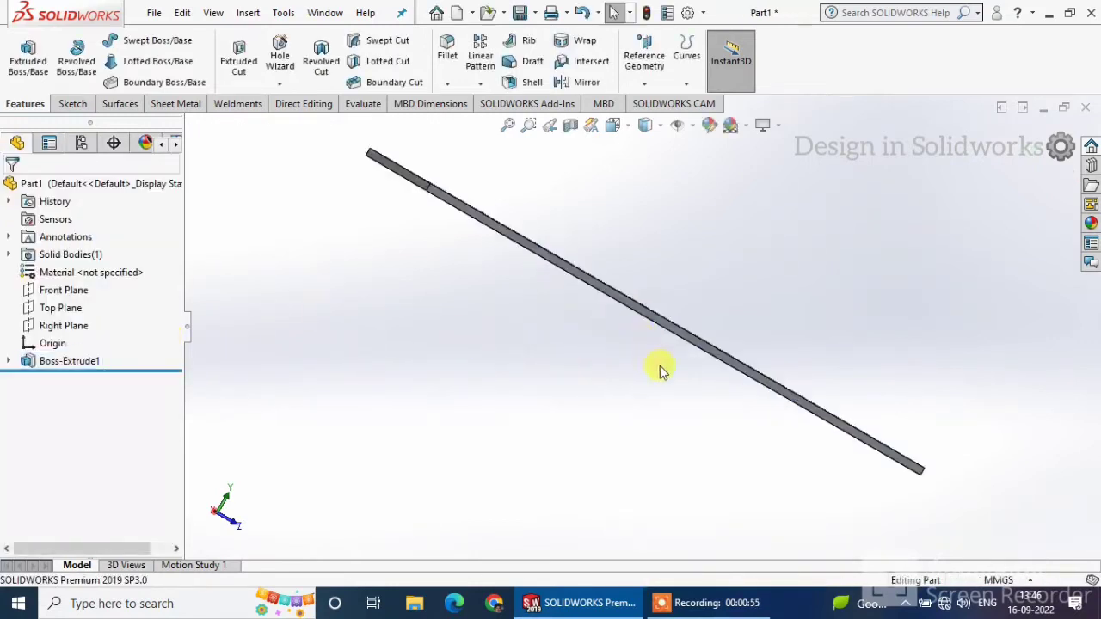
Step: Open a sketch on the plate's bottom face and draw a circle about 481 mm in diameter near its upper-left corner
middle_click_drag(661, 369, 729, 321)
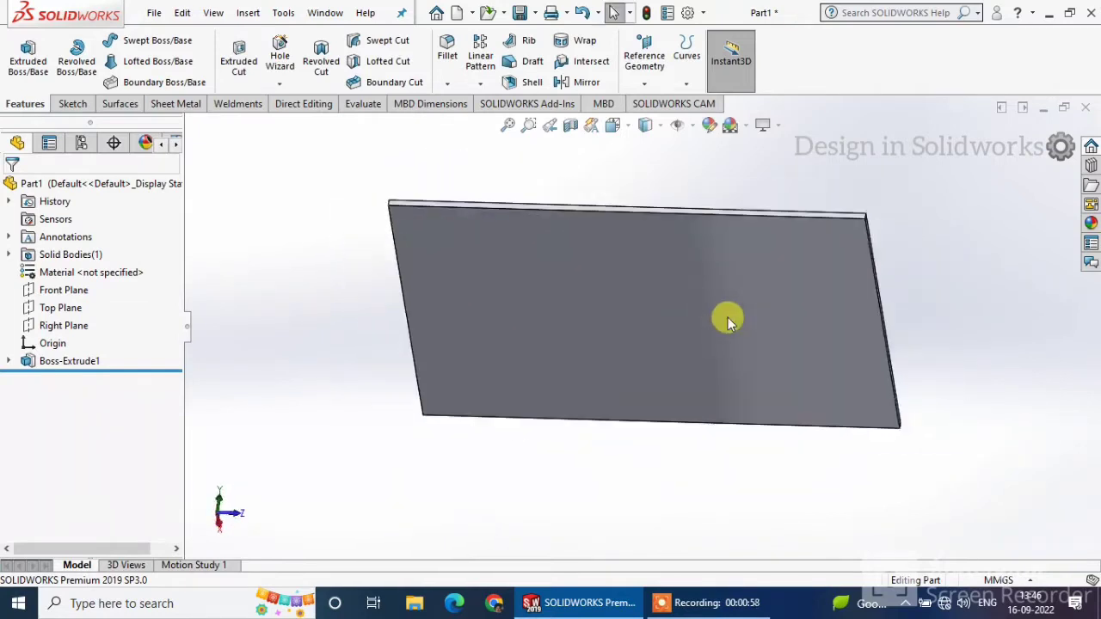
left_click(845, 238)
left_click(996, 187)
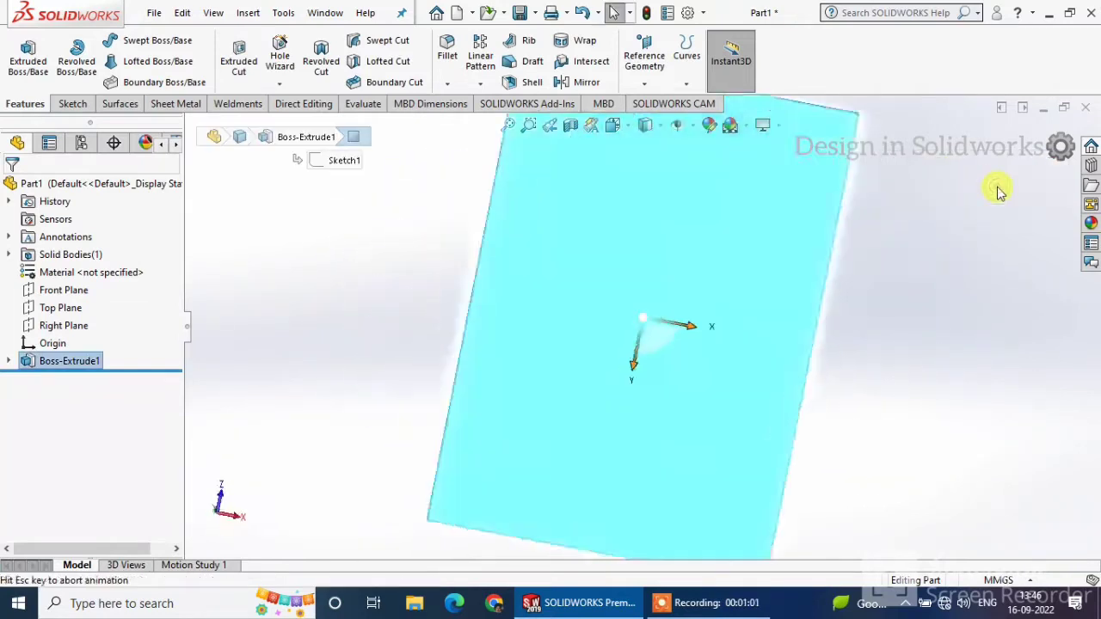
left_click(72, 103)
left_click(17, 50)
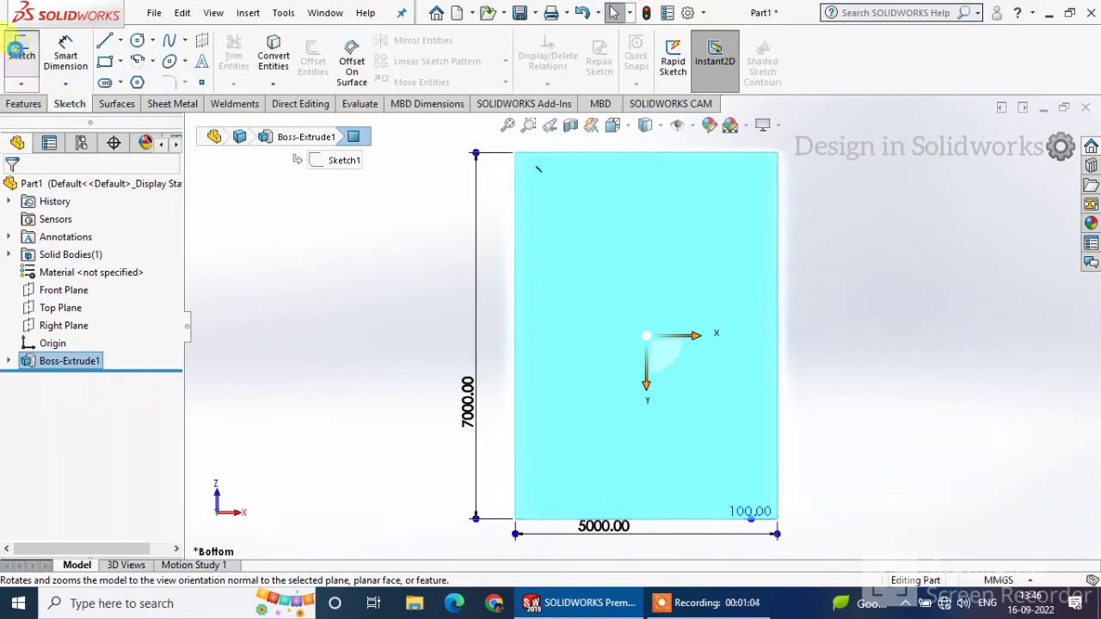
left_click(138, 42)
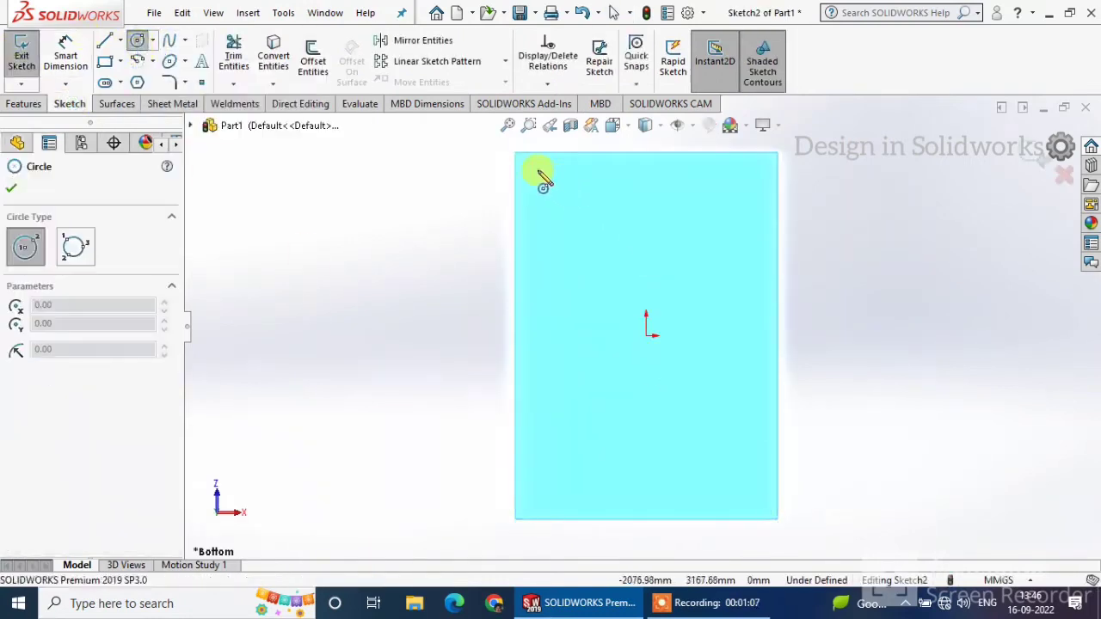
left_click(538, 177)
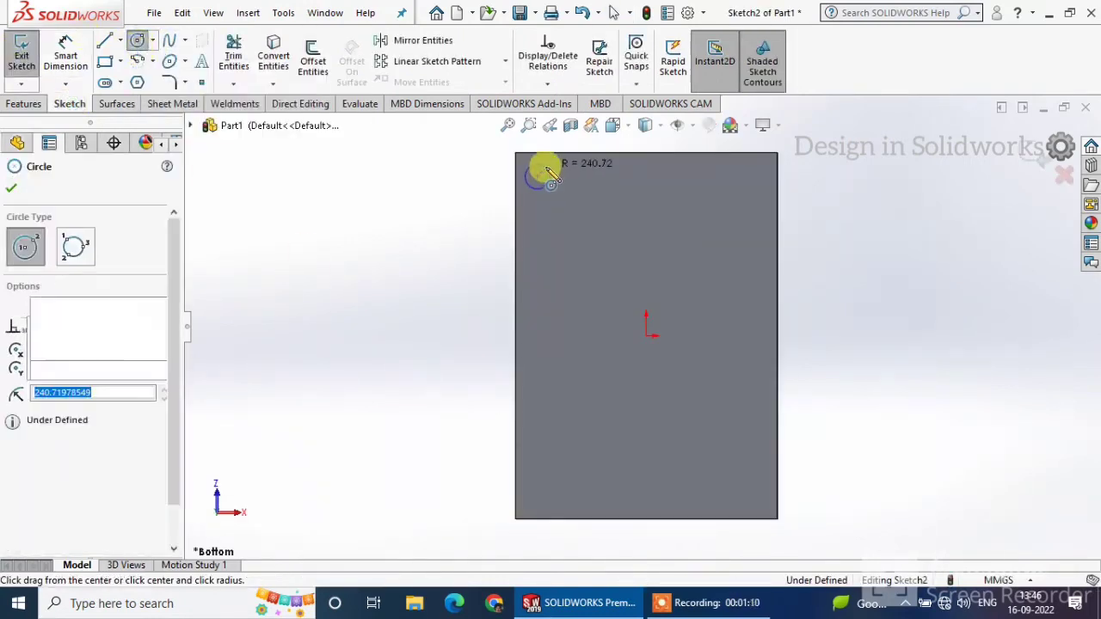
left_click(543, 164)
Step: Dimension the circle's diameter at 500 mm
left_click(62, 57)
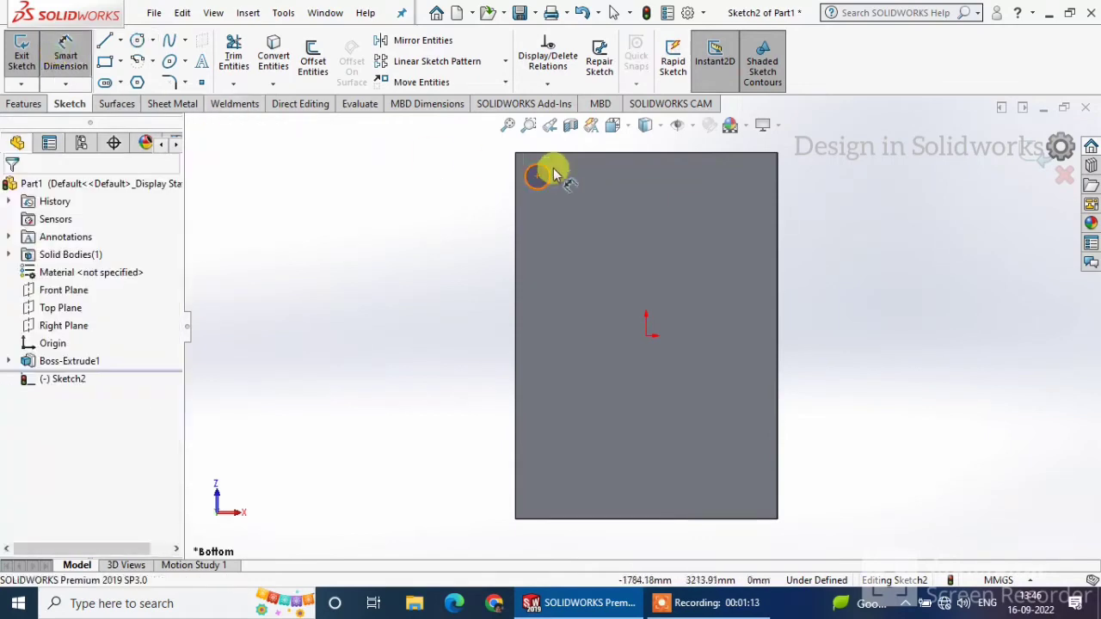
left_click(542, 172)
left_click(462, 179)
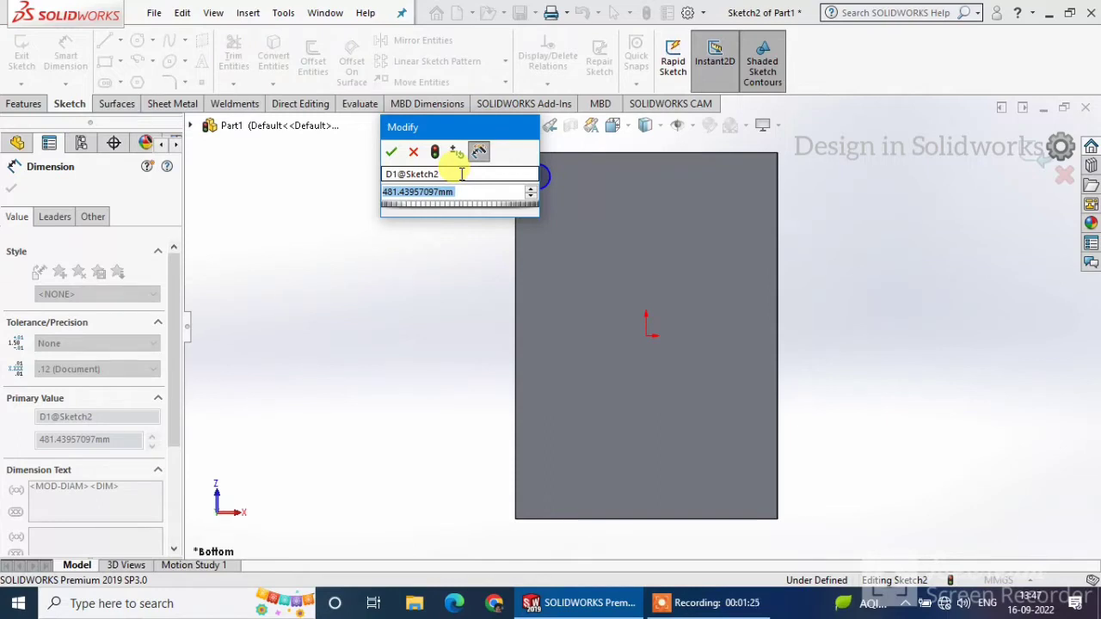
type("50")
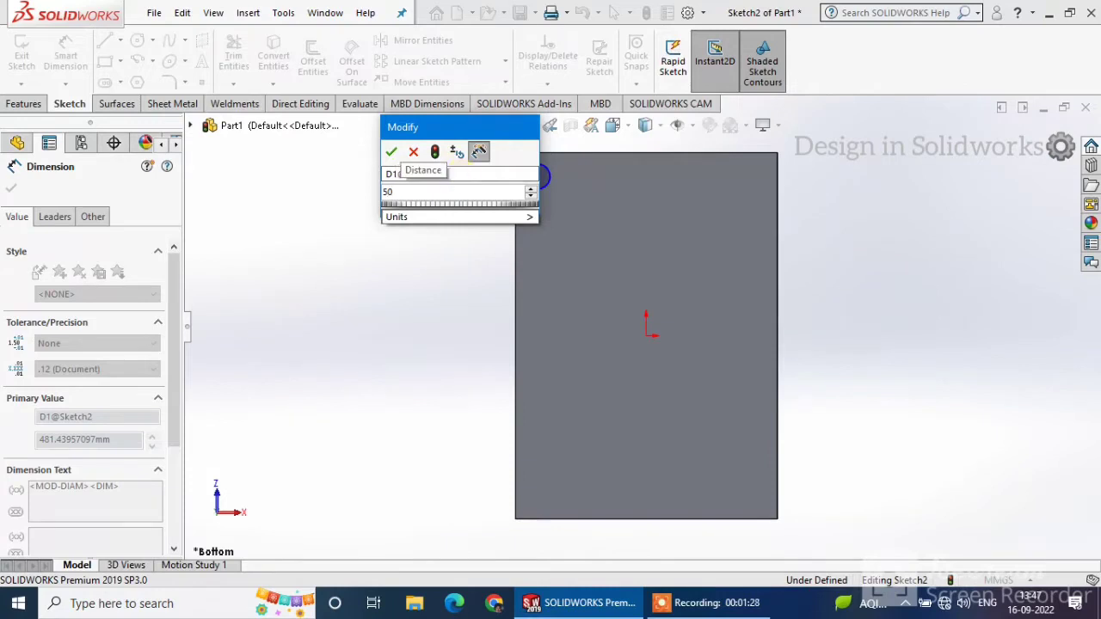
type("0")
key("Return")
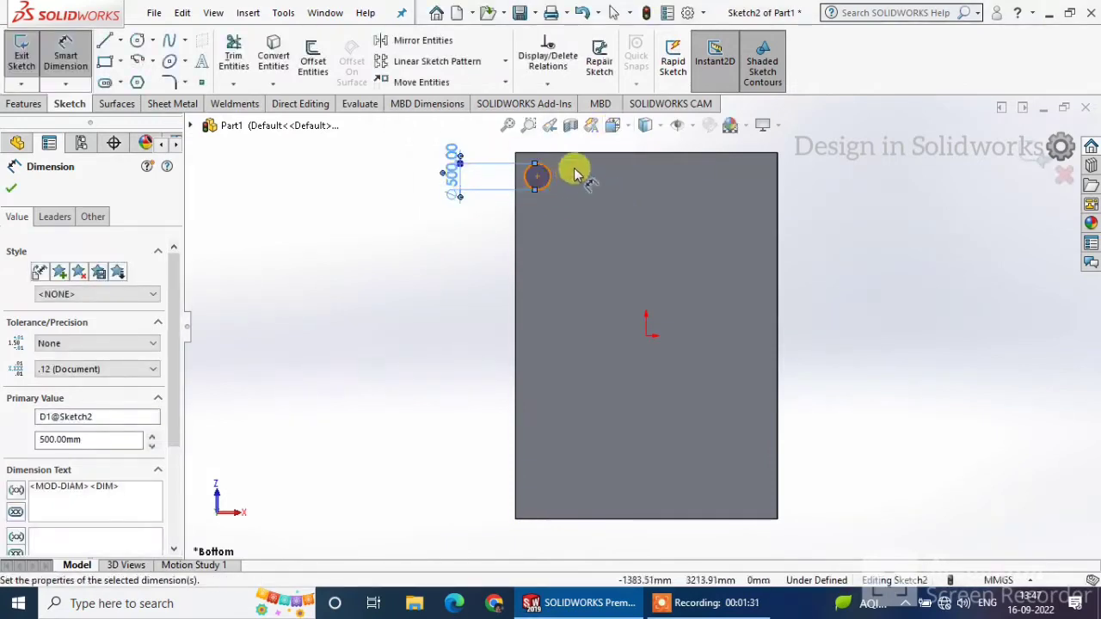
Step: Dimension the distance from the circle's center to the plate's upper edge at 500 mm
left_click(541, 176)
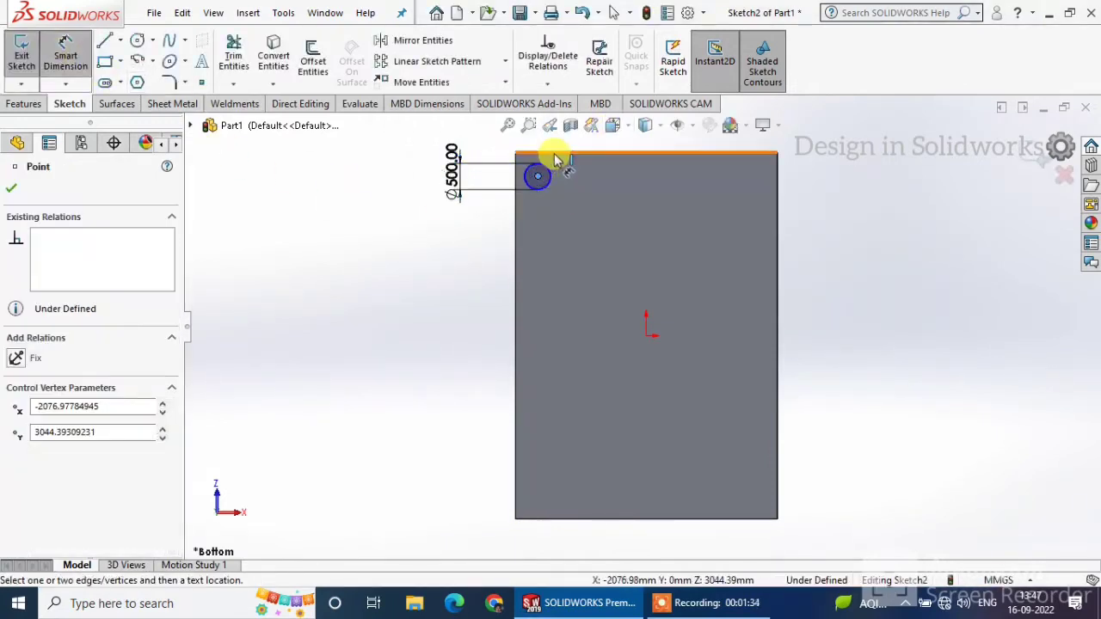
left_click(557, 155)
left_click(576, 167)
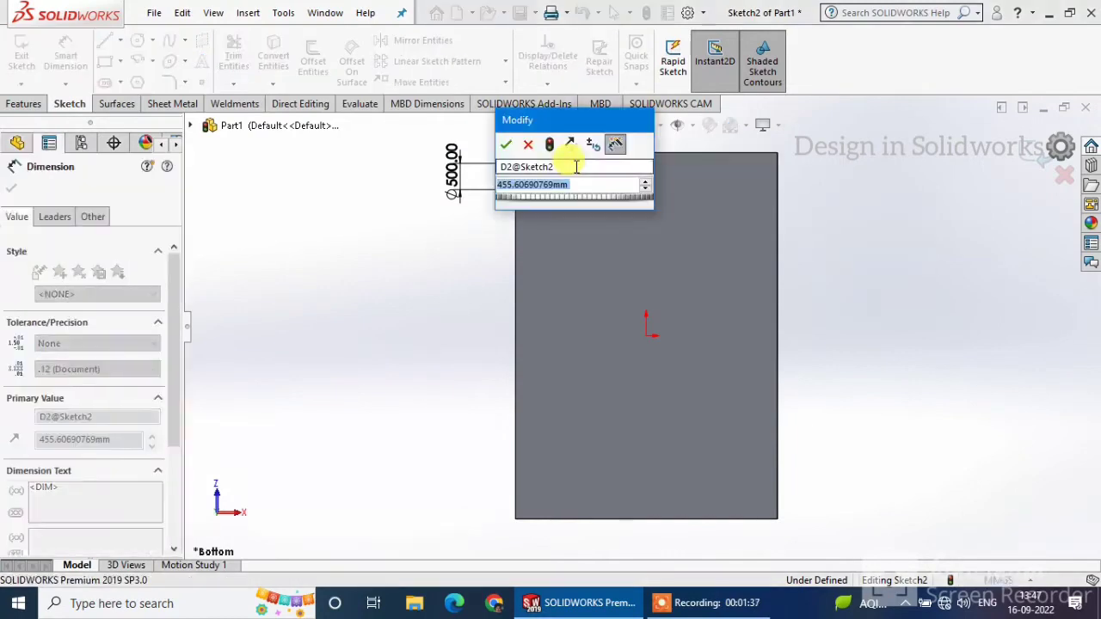
type("50")
key("Return")
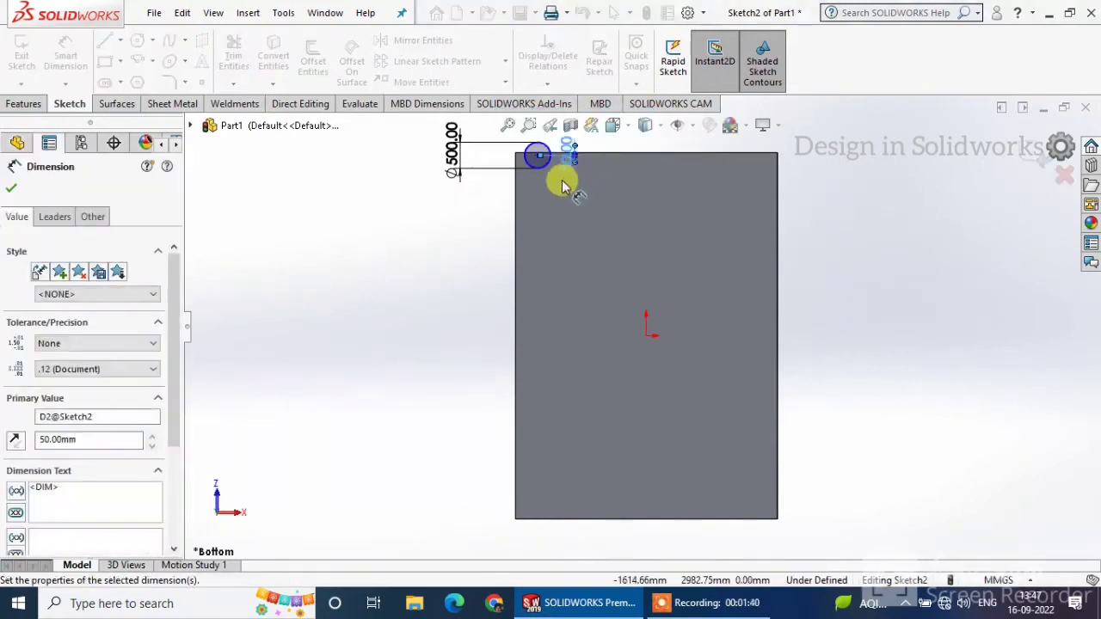
double_click(566, 154)
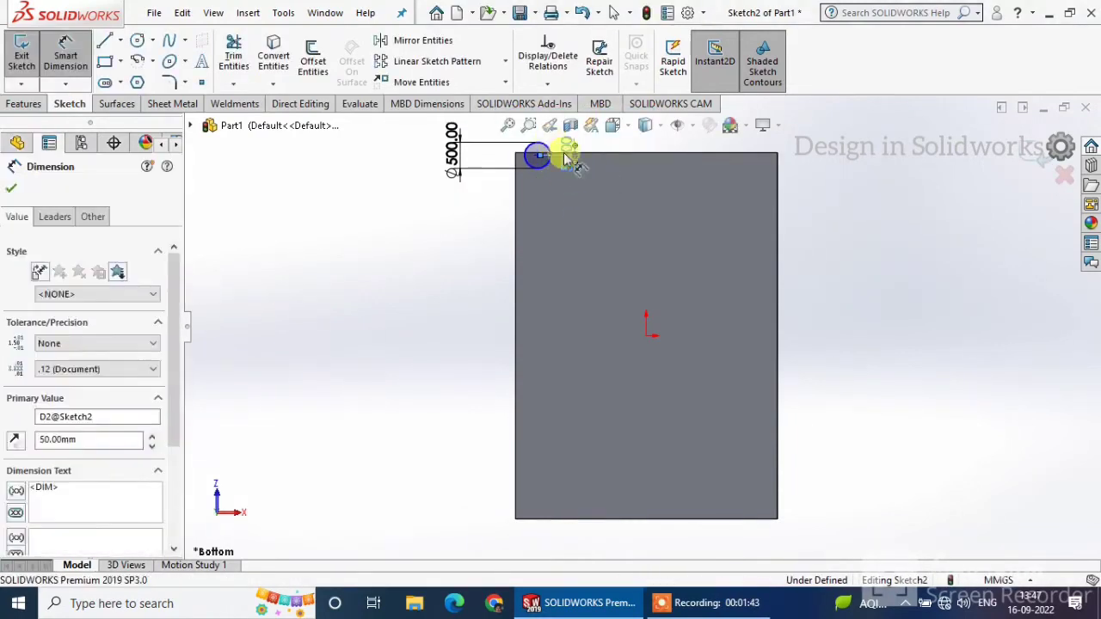
type("500")
key("Return")
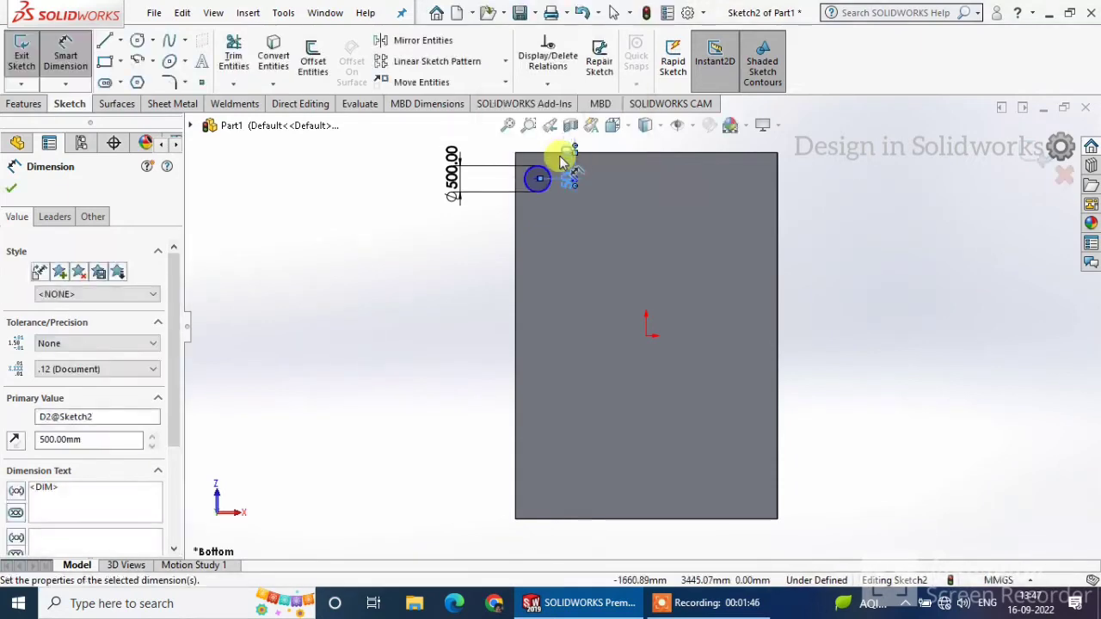
key("Escape")
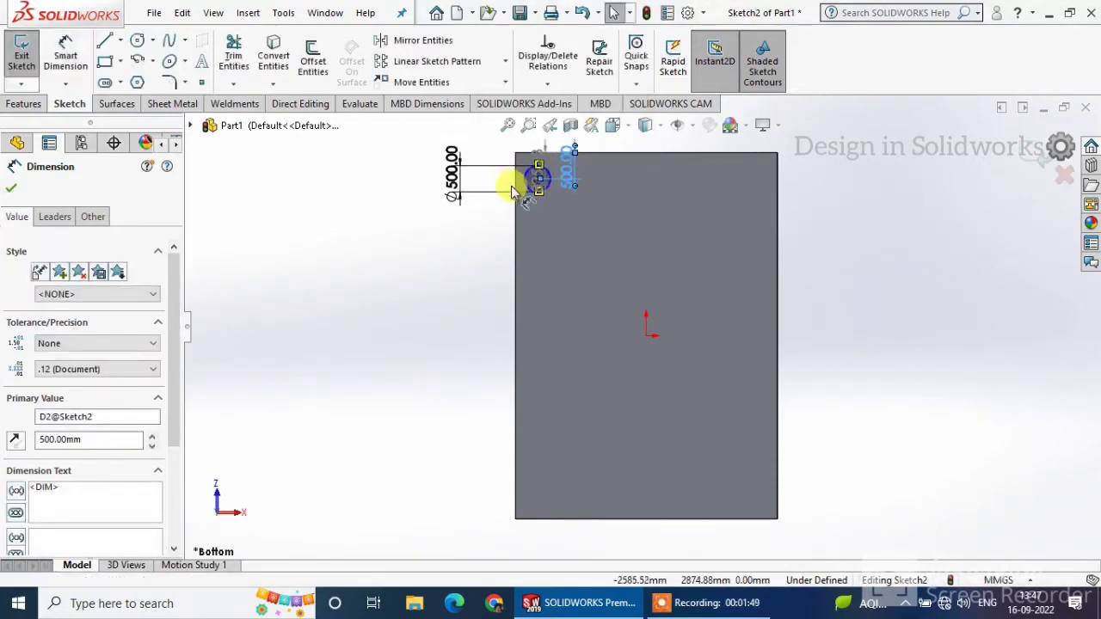
Step: Dimension the distance from the circle's center to the plate's left edge at 500 mm
left_click(536, 178)
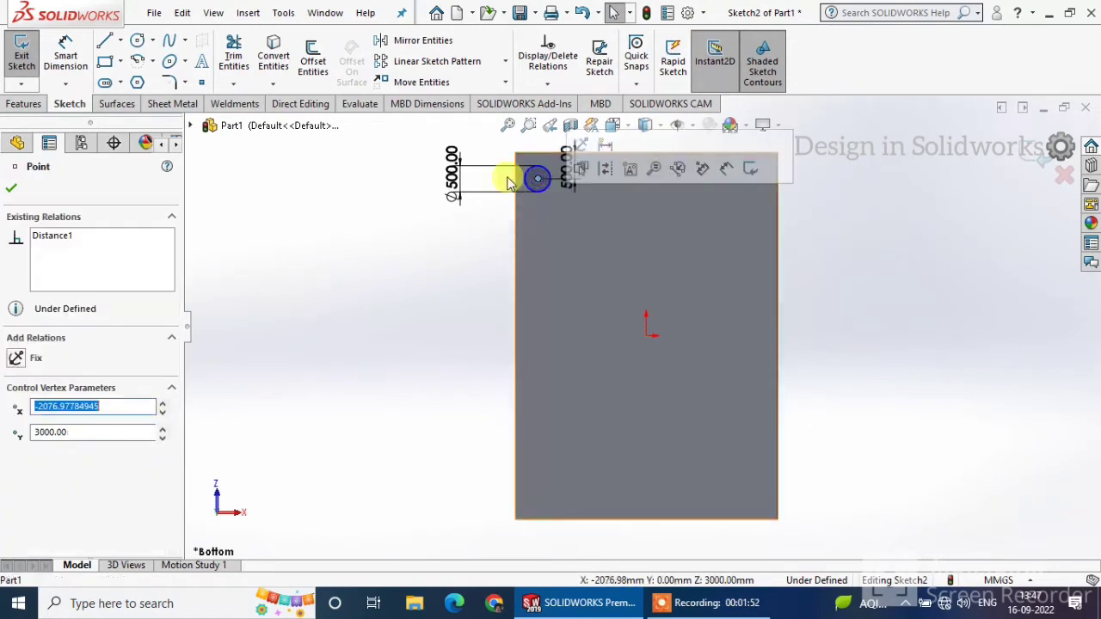
left_click(66, 53)
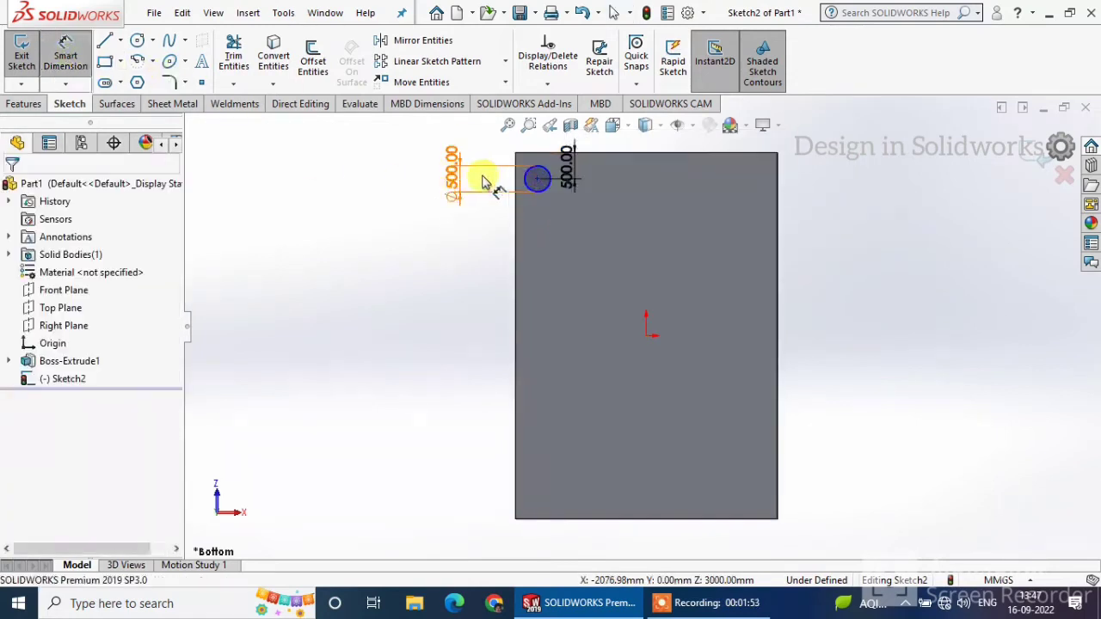
left_click(533, 183)
left_click(516, 227)
left_click(528, 238)
type("5")
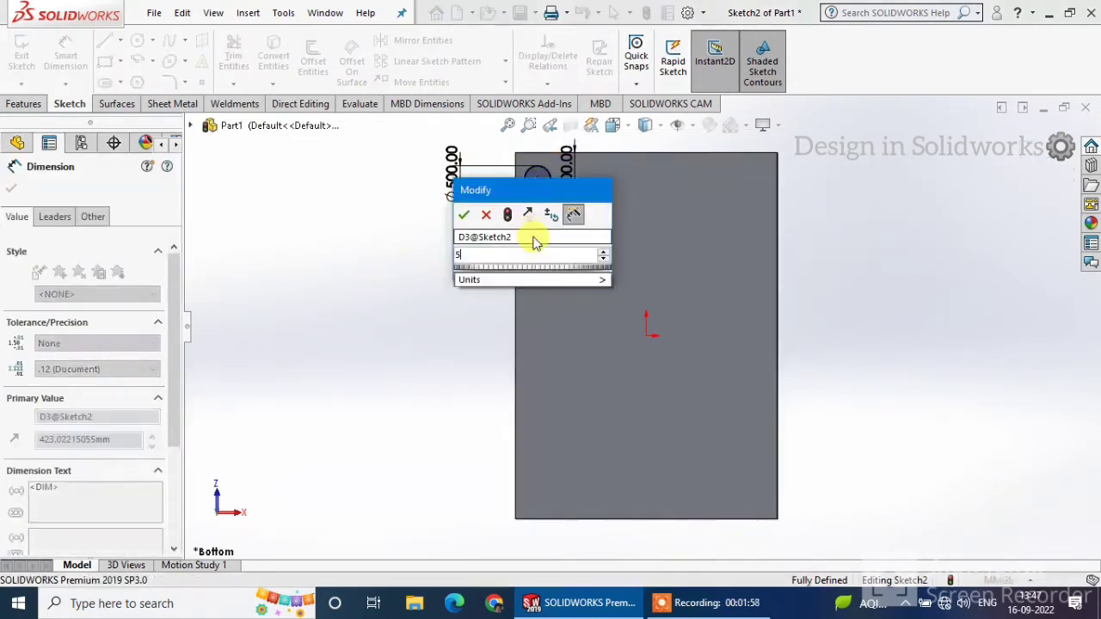
type("00")
key("Return")
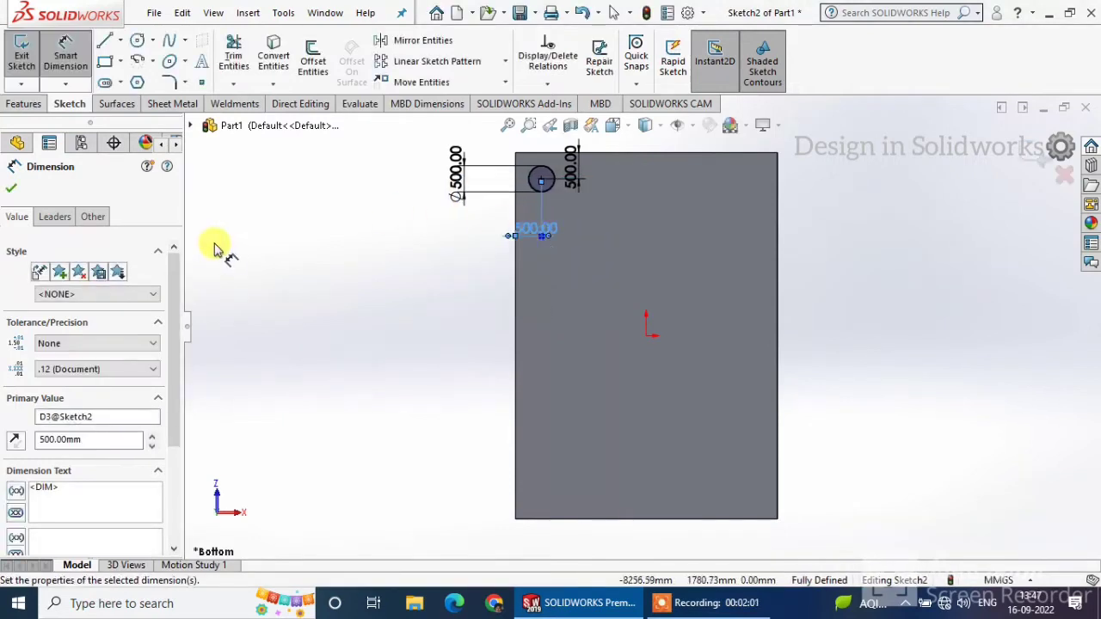
left_click(12, 191)
Step: Draw a vertical centerline between the midpoints of the plate's upper and lower edges
middle_click_drag(399, 262, 413, 326)
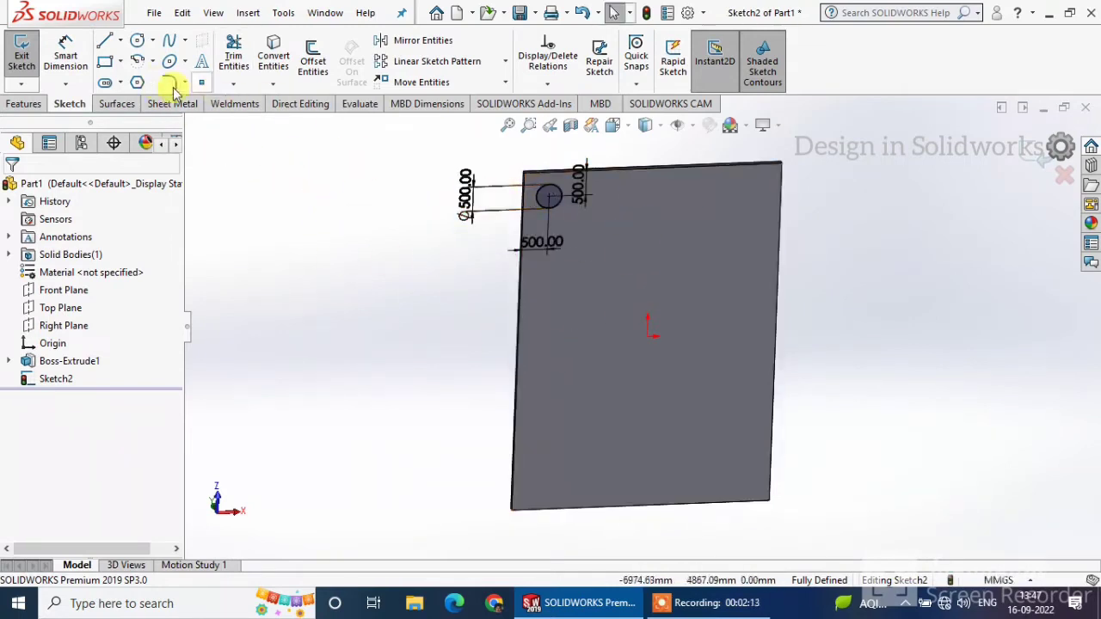
key("space")
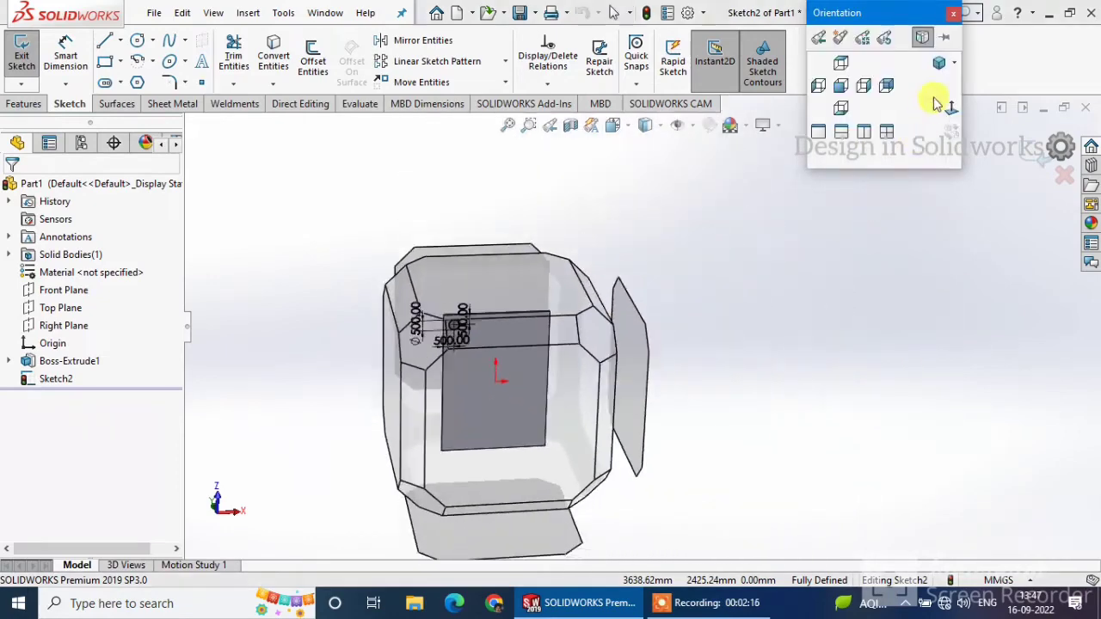
left_click(937, 104)
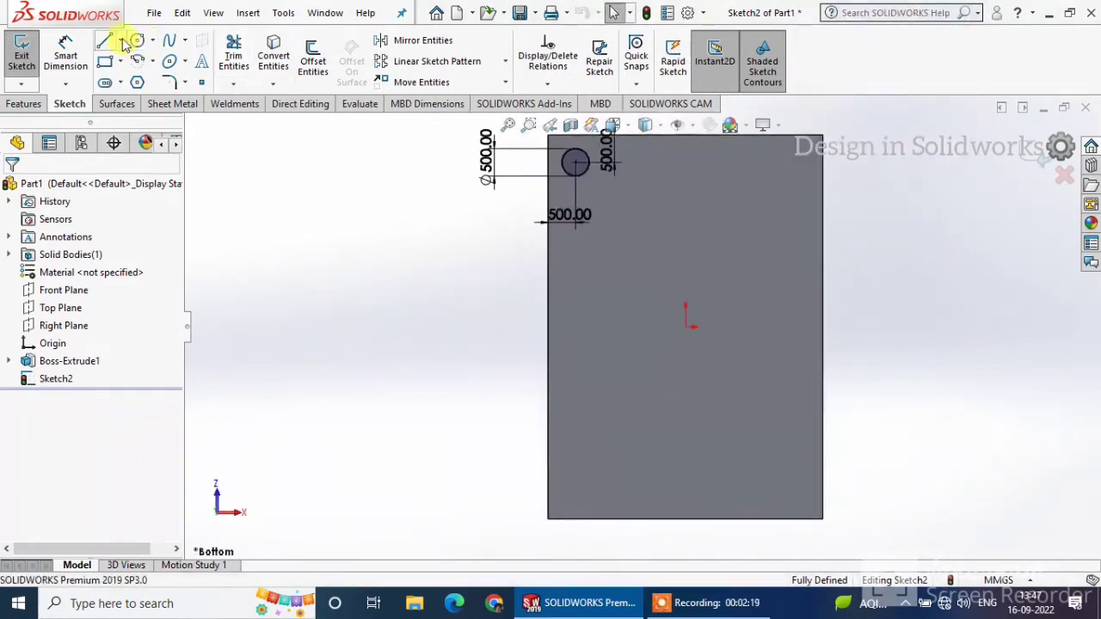
left_click(120, 41)
left_click(142, 80)
scroll(699, 172, "up", 2)
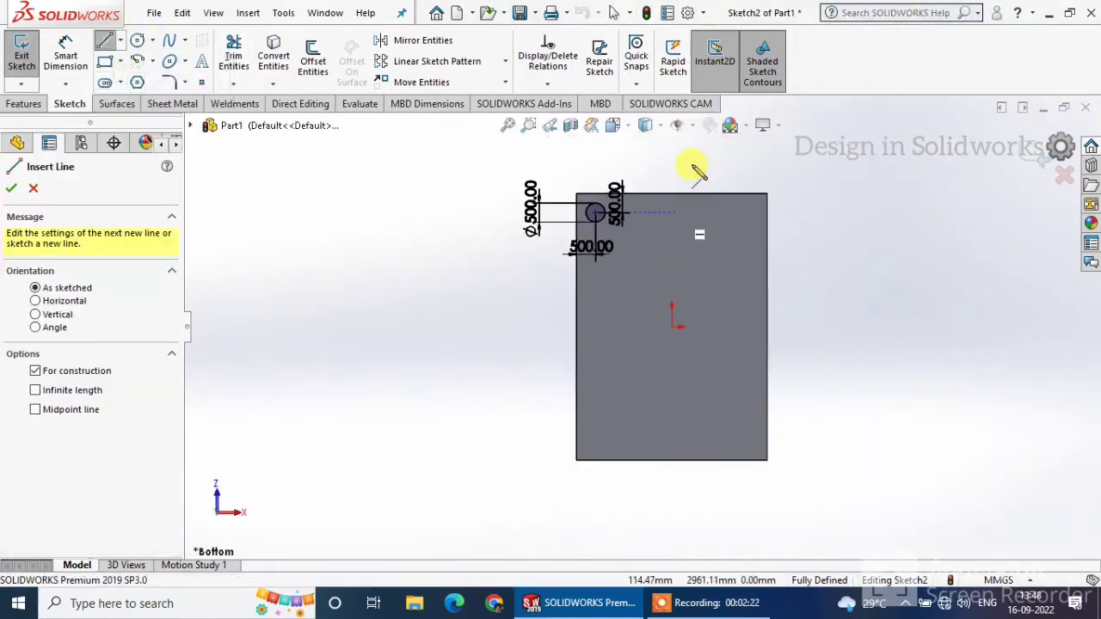
left_click(672, 195)
left_click(671, 460)
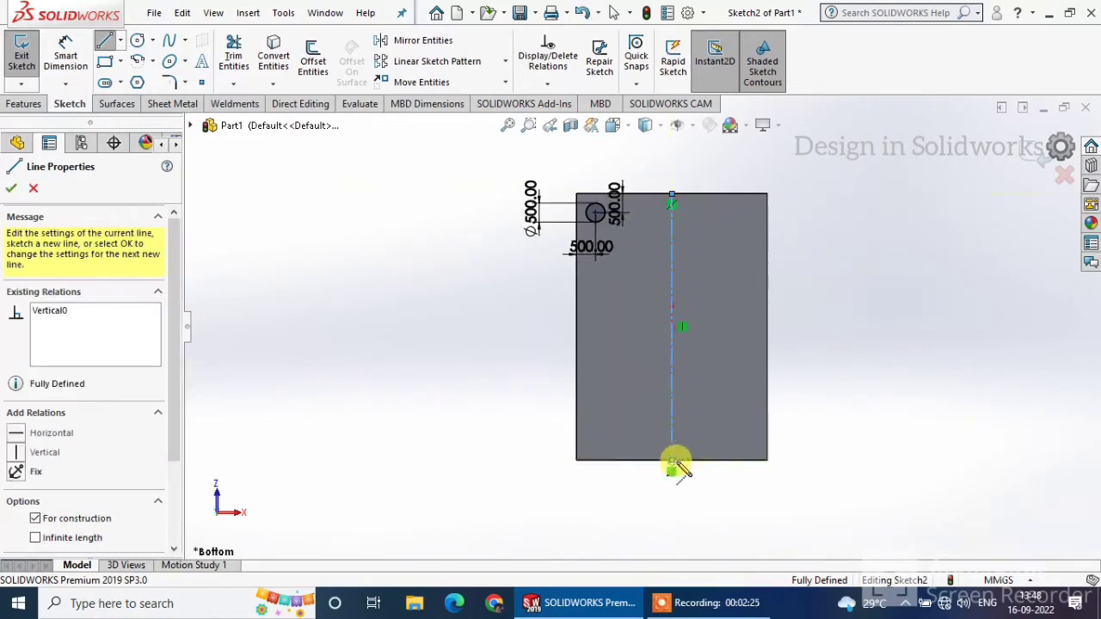
right_click(779, 405)
left_click(818, 413)
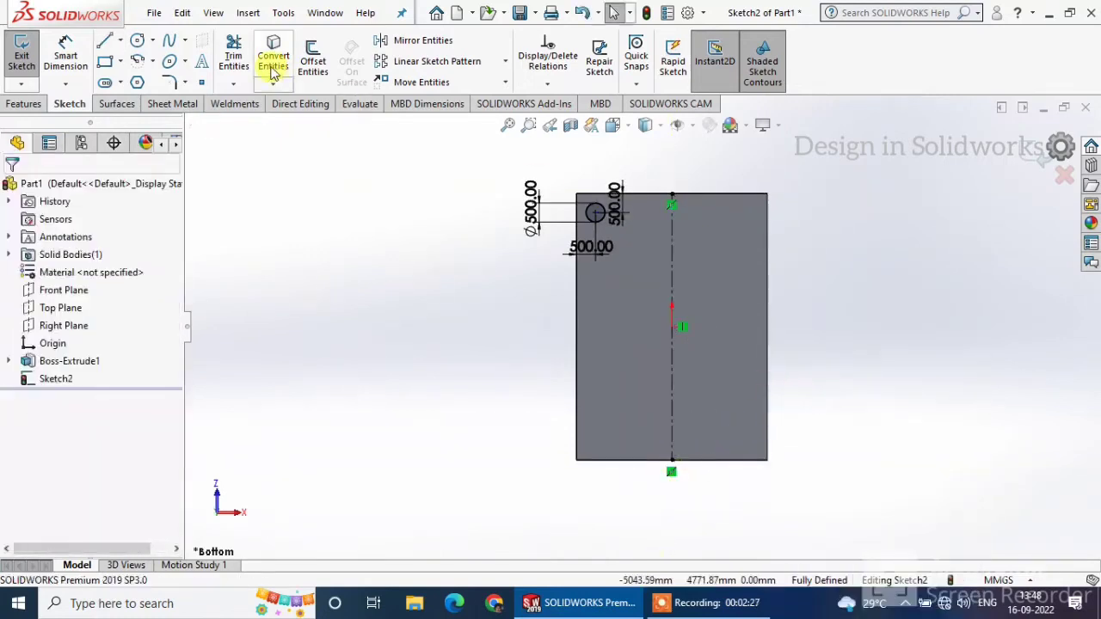
Step: Draw a horizontal centerline between the midpoints of the plate's left and right edges
left_click(121, 41)
left_click(142, 79)
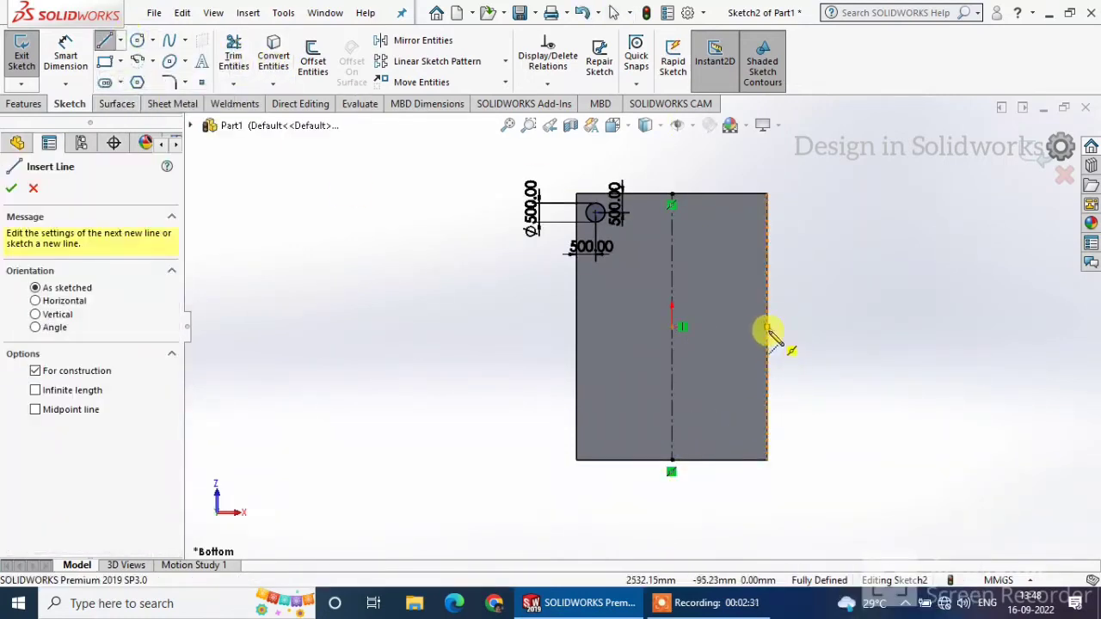
left_click(768, 331)
right_click(540, 326)
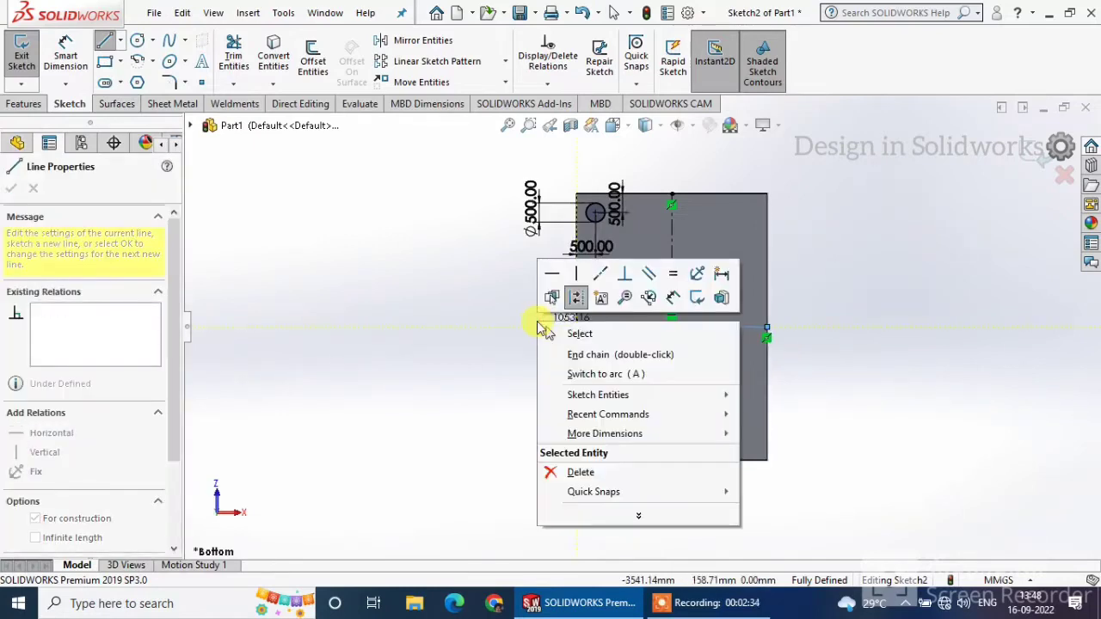
left_click(538, 324)
right_click(410, 252)
left_click(425, 266)
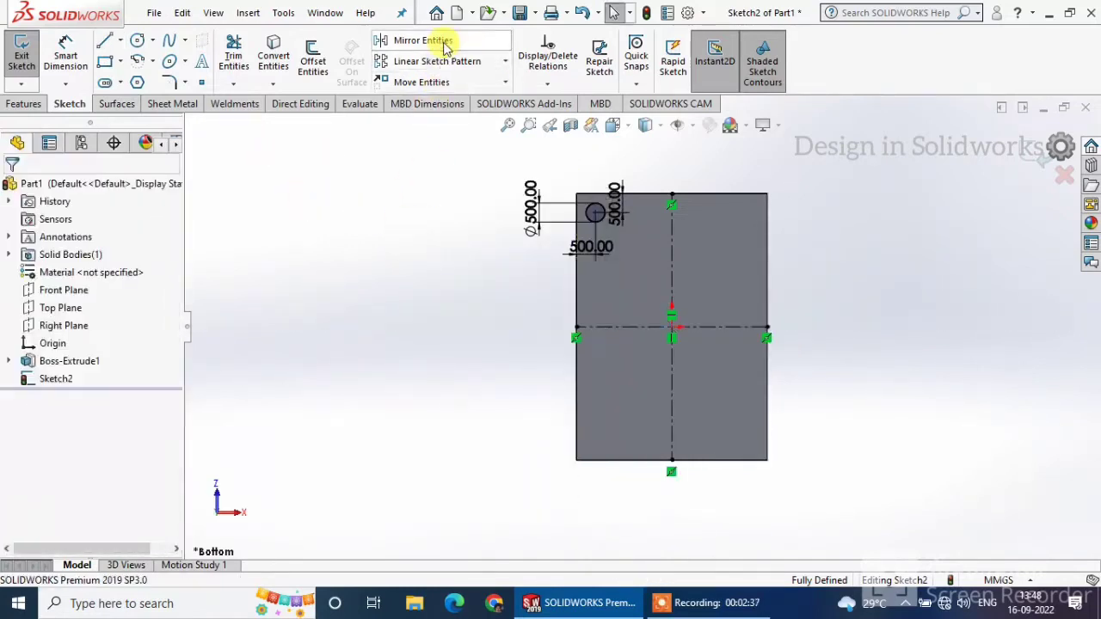
Step: Mirror the corner circle about the vertical centerline, keeping the original
left_click(445, 48)
left_click(602, 208)
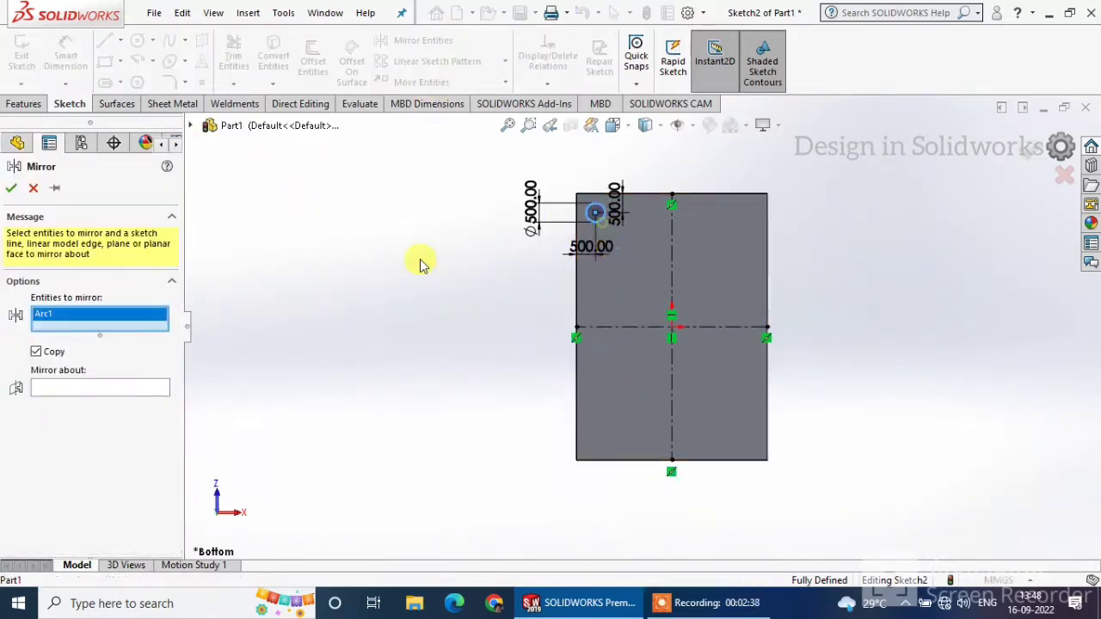
left_click(71, 392)
left_click(671, 249)
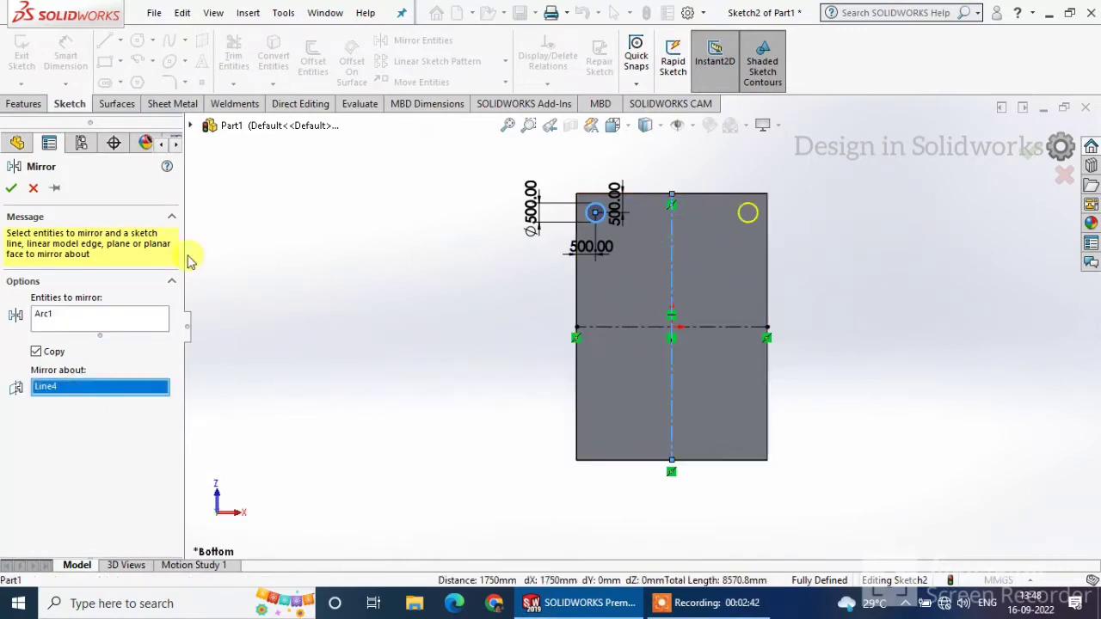
left_click(12, 190)
Step: Mirror both upper circles about the horizontal centerline to place circles at the two lower corners
left_click(422, 40)
left_click(595, 212)
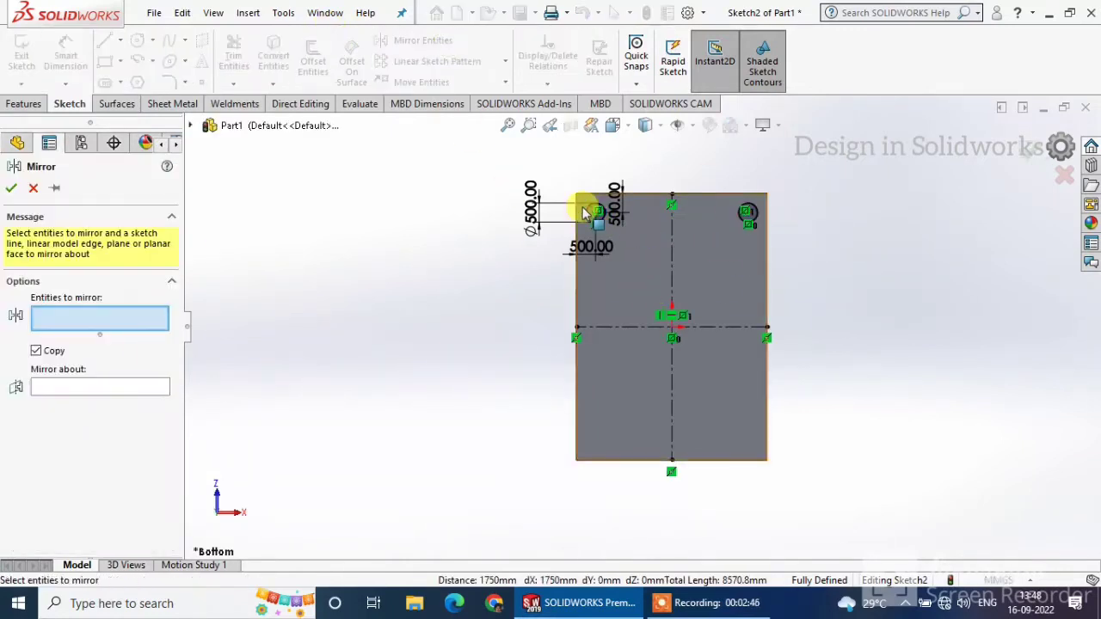
left_click(754, 215)
left_click(153, 400)
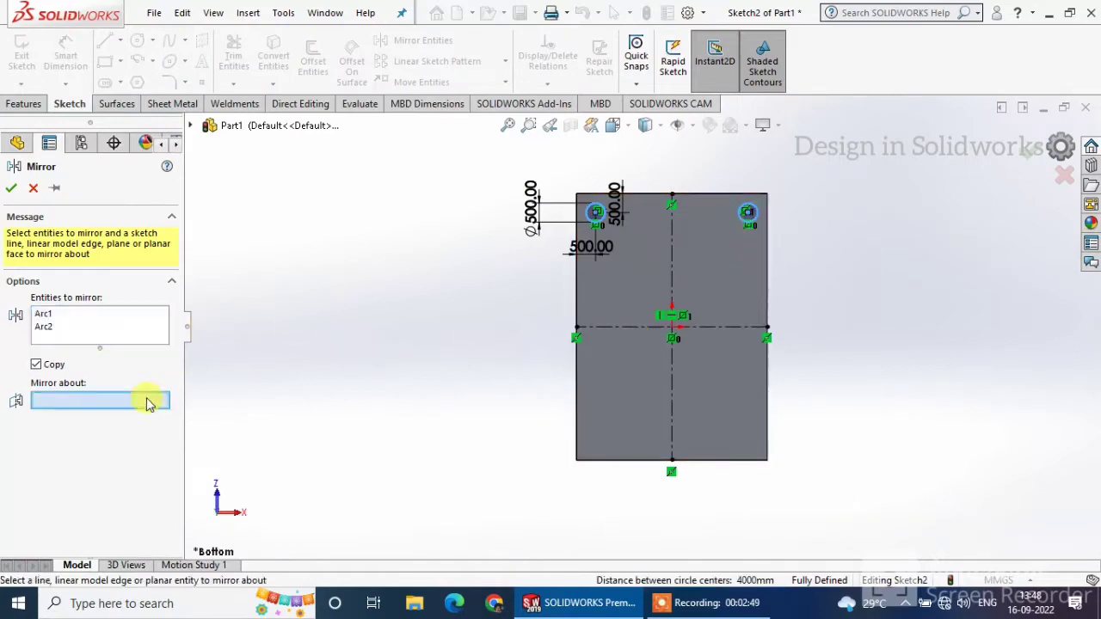
left_click(630, 327)
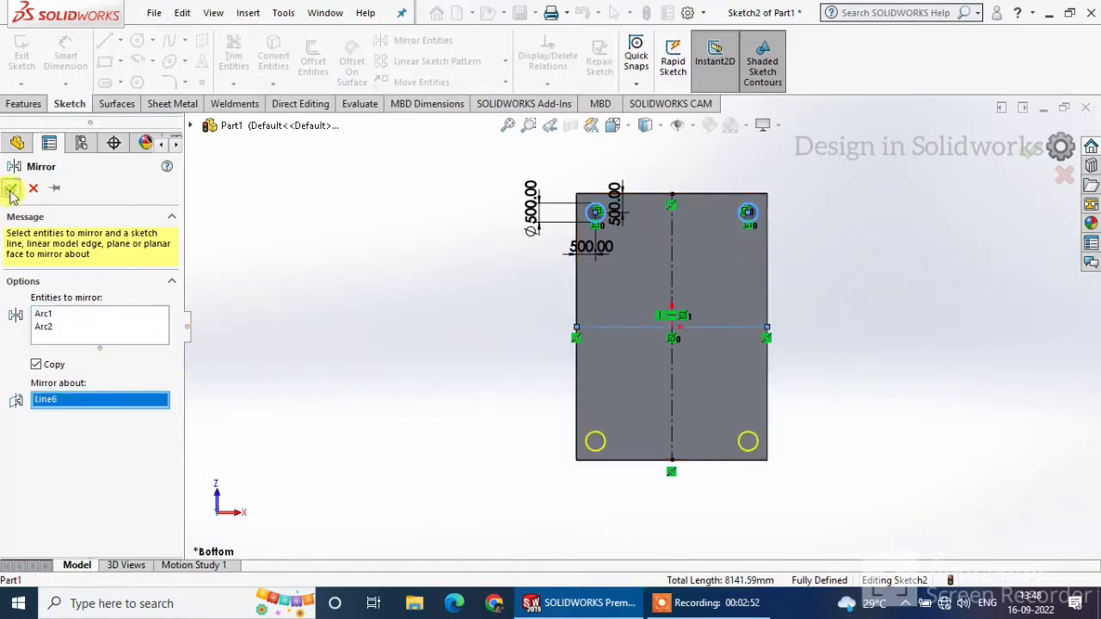
left_click(10, 194)
Step: Extrude the four circles 5000 mm as blind bosses merged with the plate to form the legs
middle_click_drag(450, 277, 430, 289)
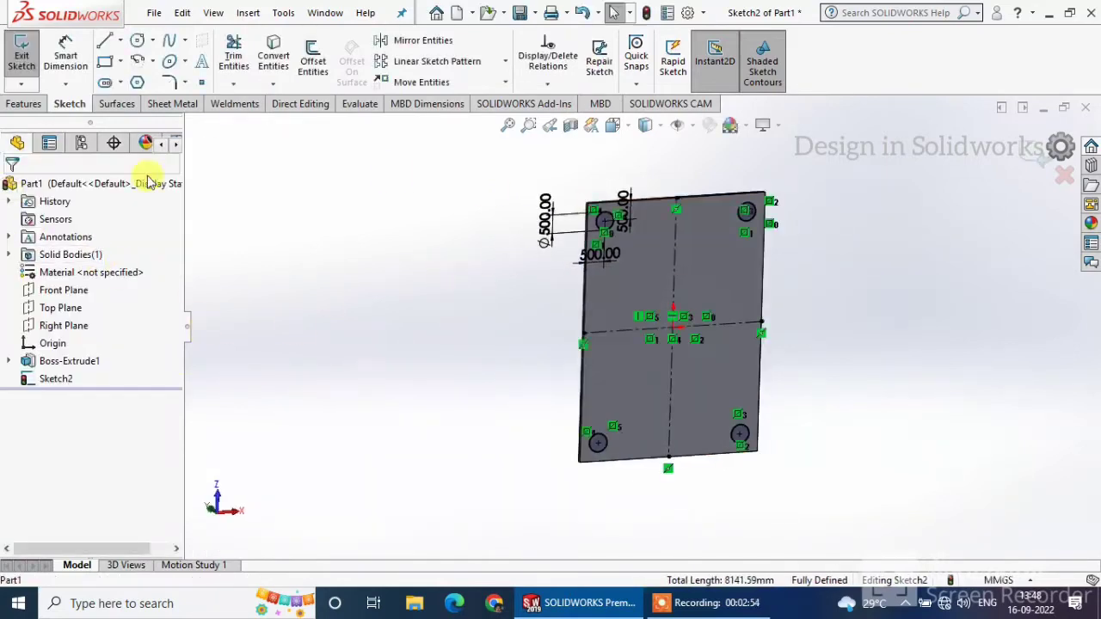
left_click(23, 105)
left_click(27, 54)
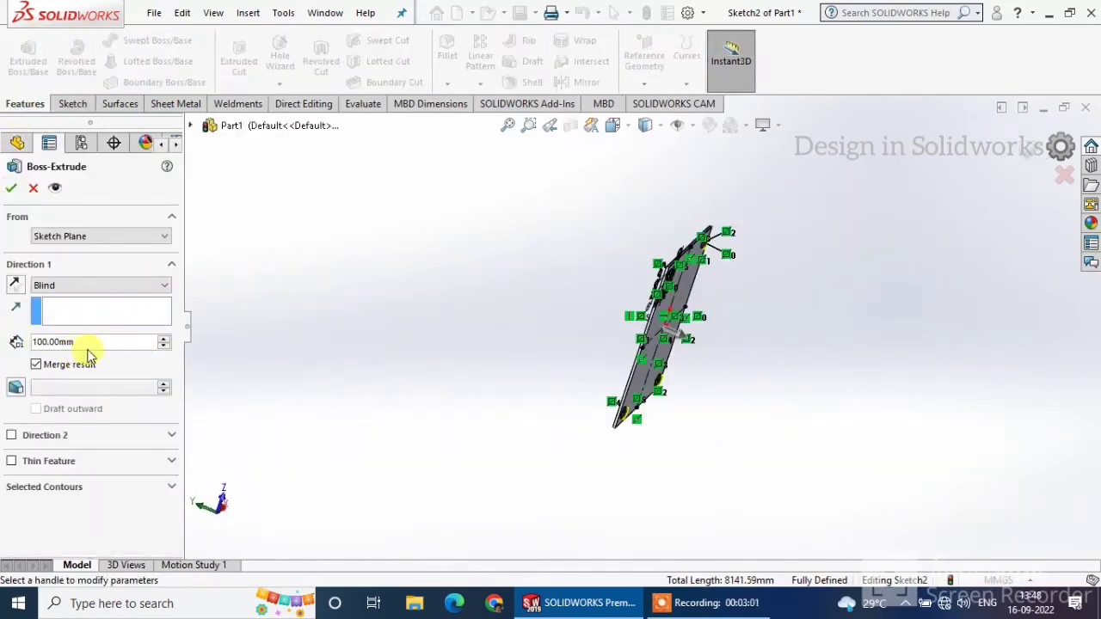
type("5")
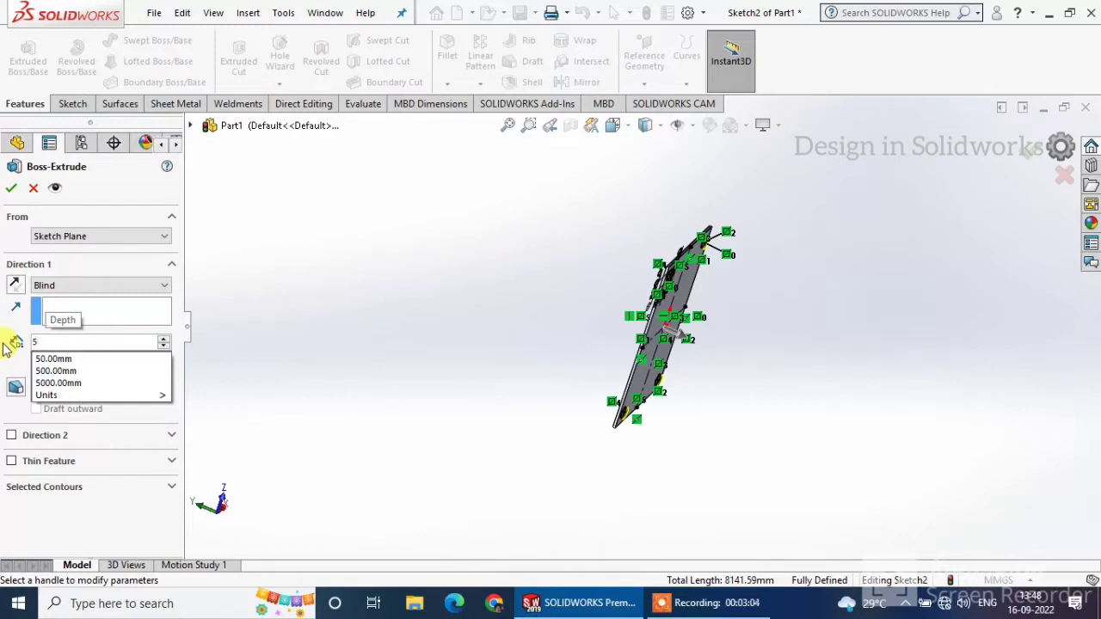
type("000")
key("Return")
middle_click_drag(326, 283, 466, 229)
left_click(11, 193)
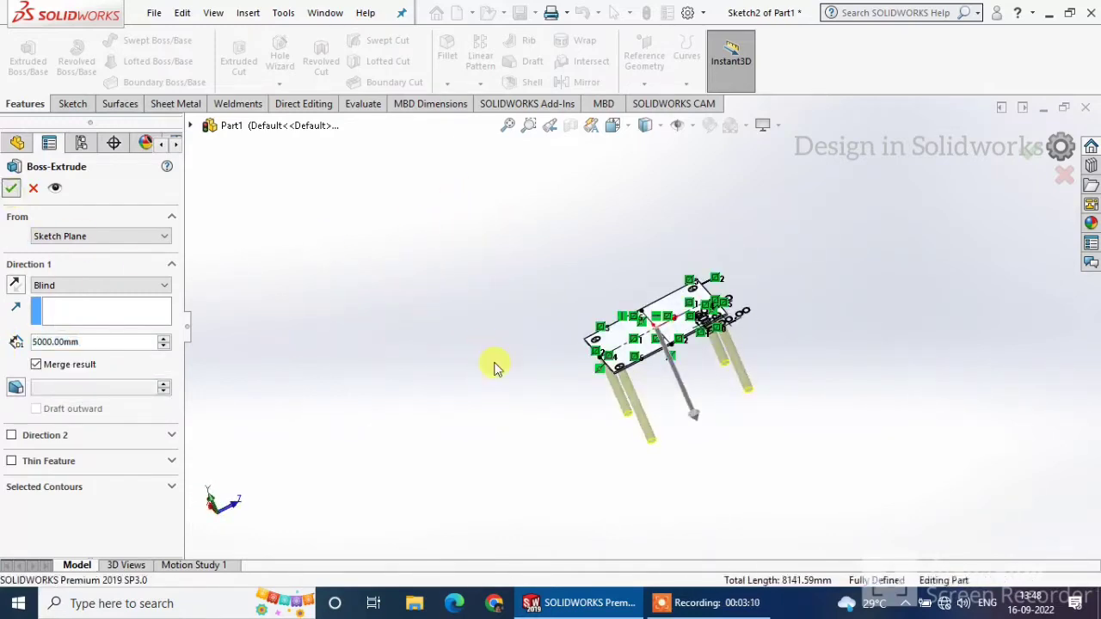
Step: Examine the table from several angles, including a view normal to the Right Plane
middle_click_drag(494, 364, 749, 401)
scroll(644, 342, "down", 5)
middle_click_drag(647, 337, 644, 300)
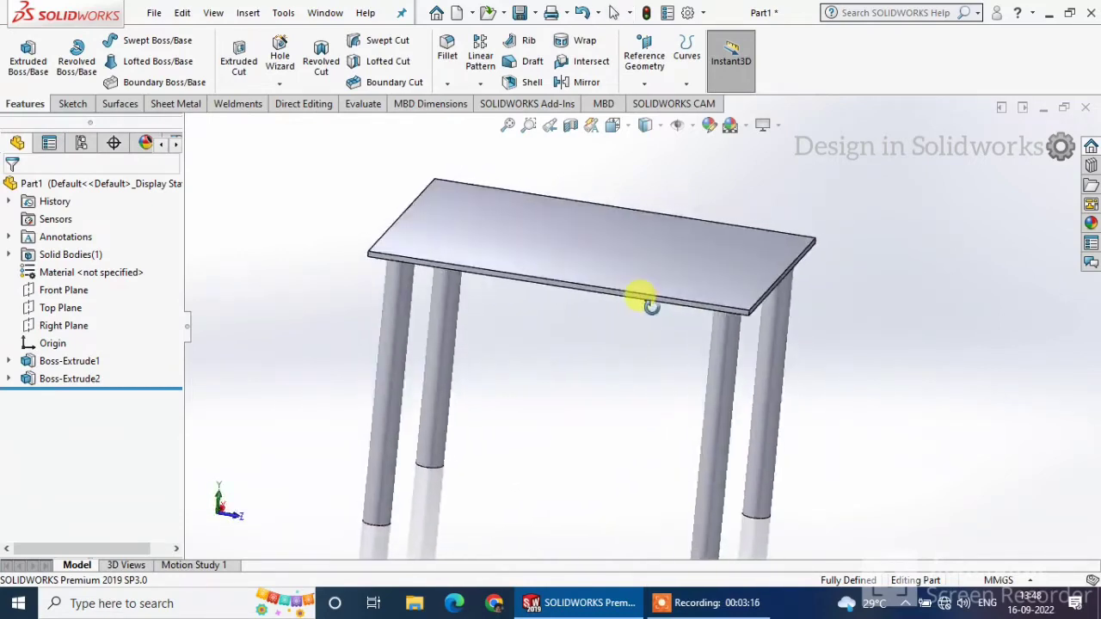
scroll(644, 302, "up", 4)
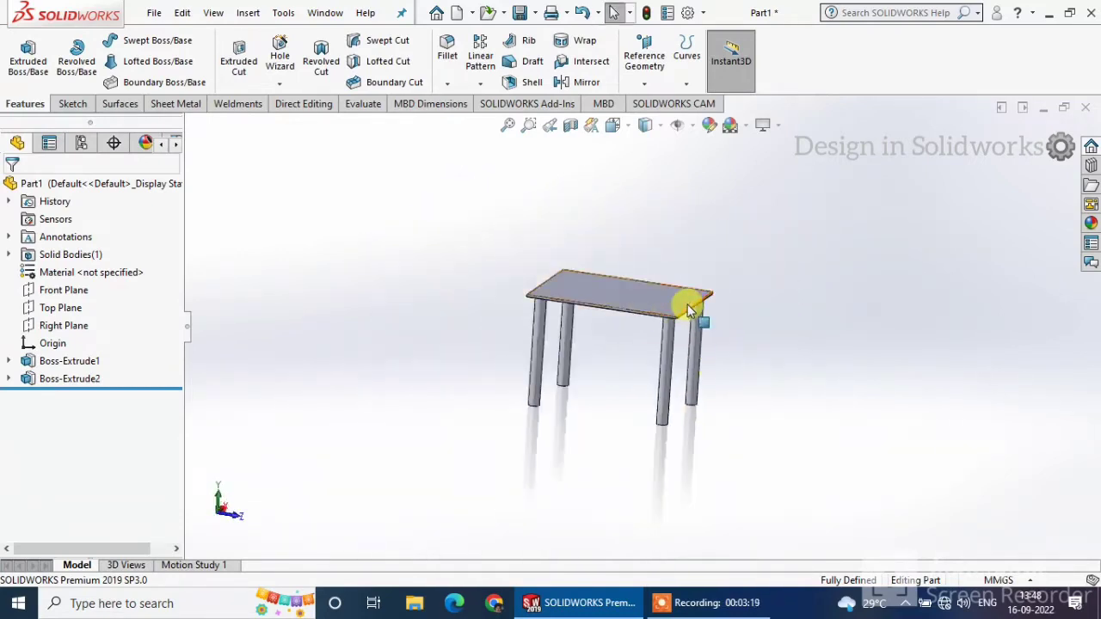
scroll(689, 309, "down", 1)
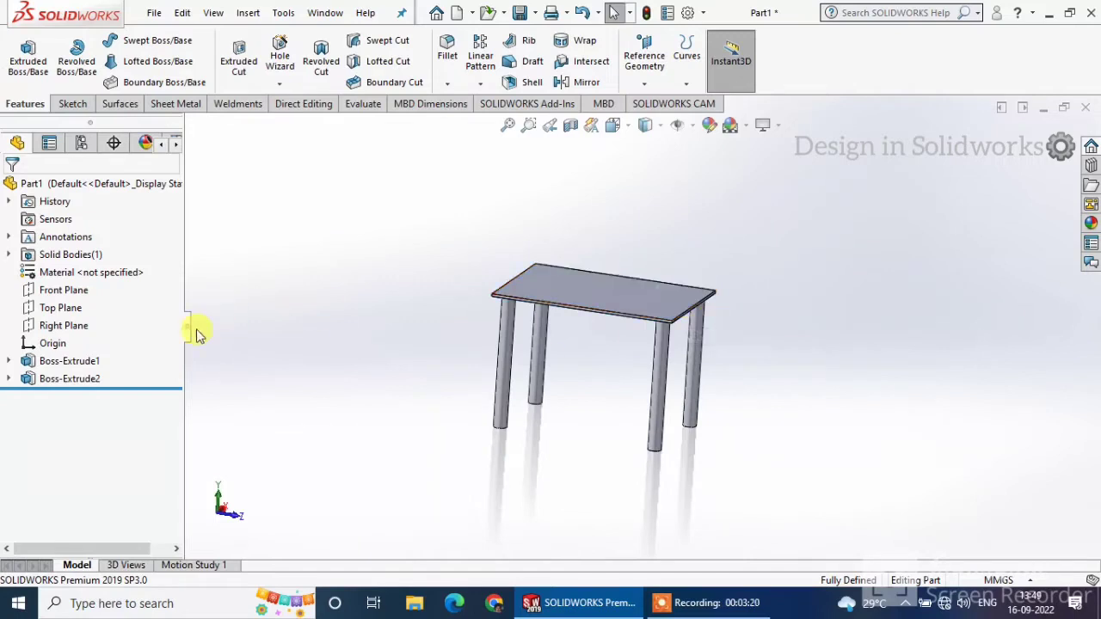
left_click(67, 327)
left_click(157, 303)
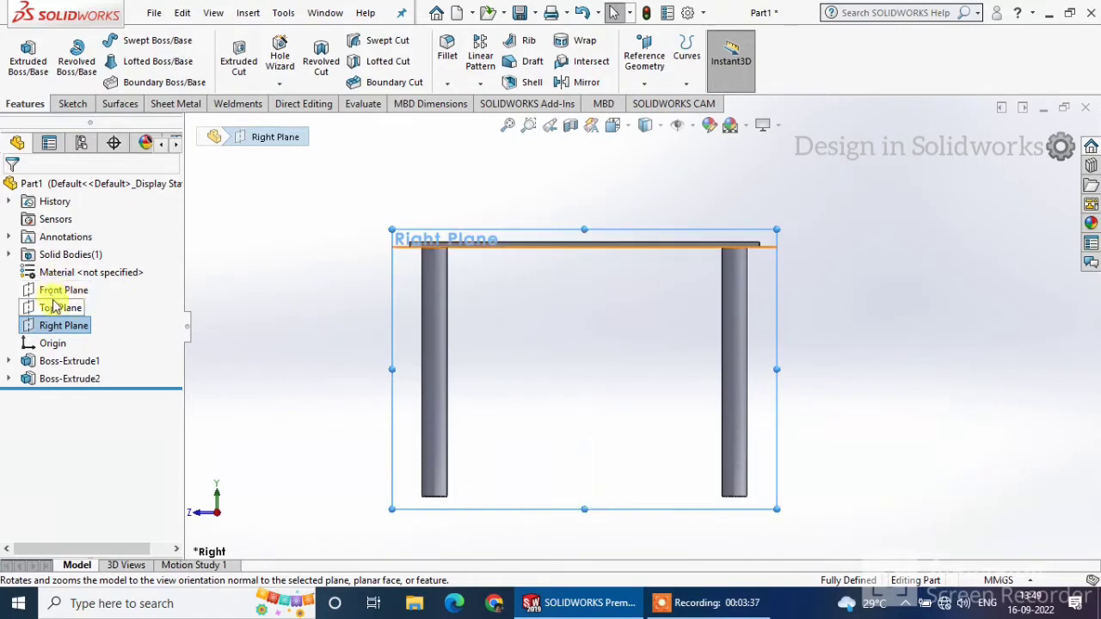
middle_click_drag(633, 310, 590, 319)
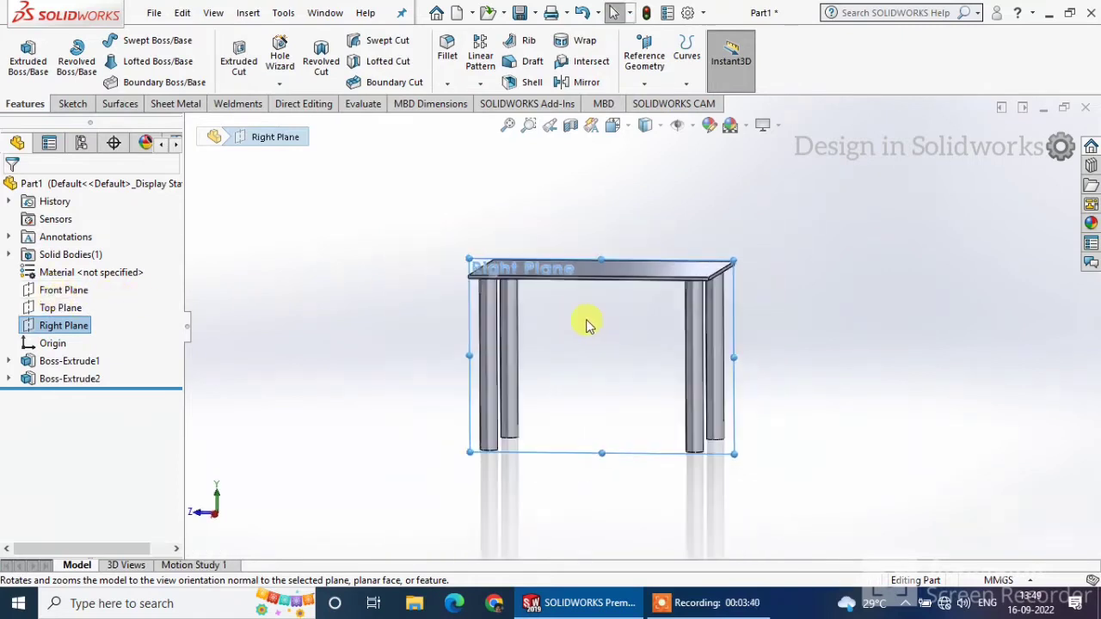
Step: Start a 3D sketch and draw a line outward from the short edge of the plate's upper face
left_click(73, 106)
left_click(21, 85)
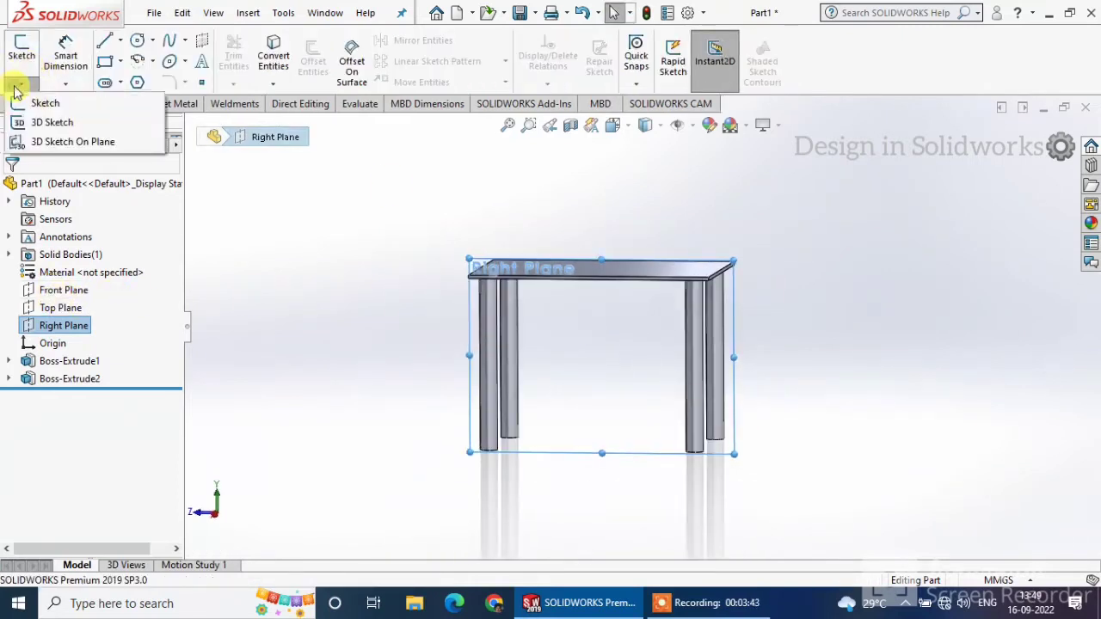
left_click(51, 118)
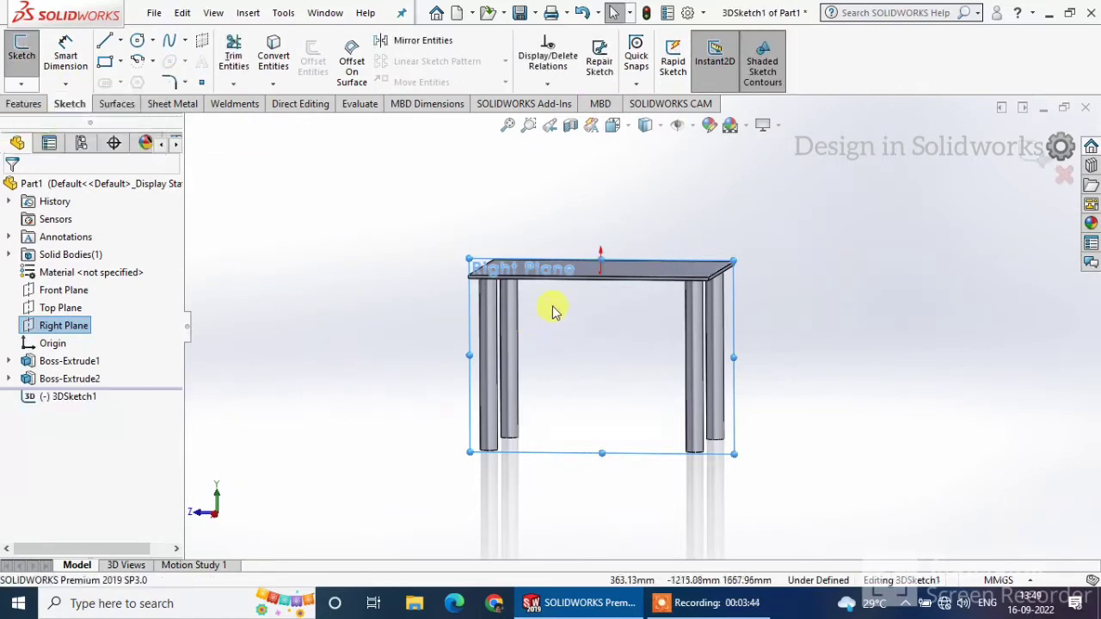
left_click(104, 40)
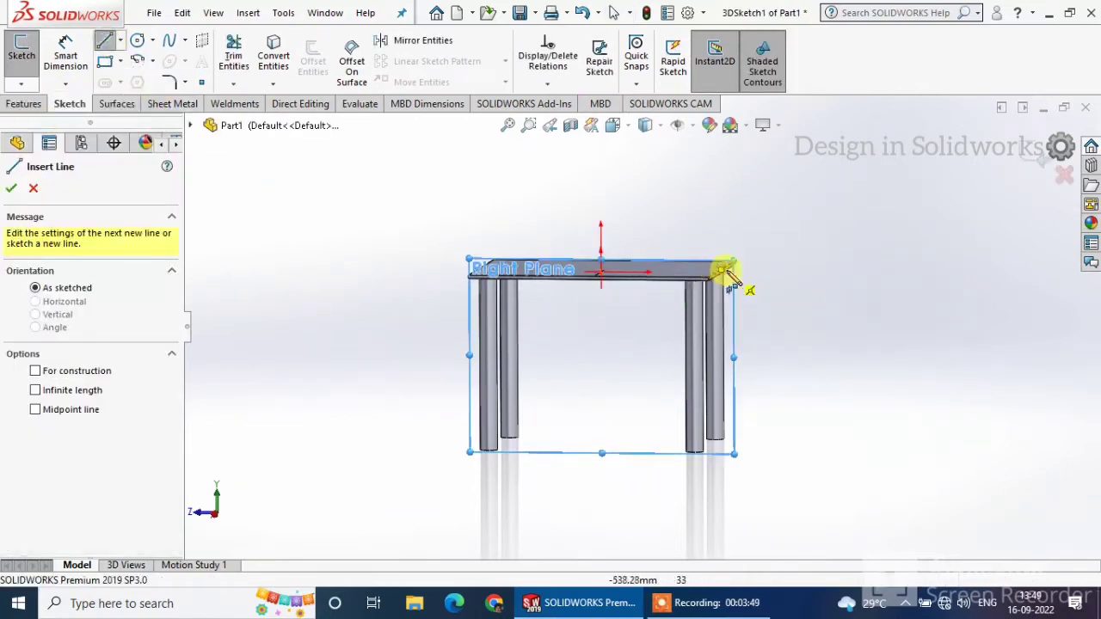
scroll(714, 277, "down", 3)
left_click(668, 308)
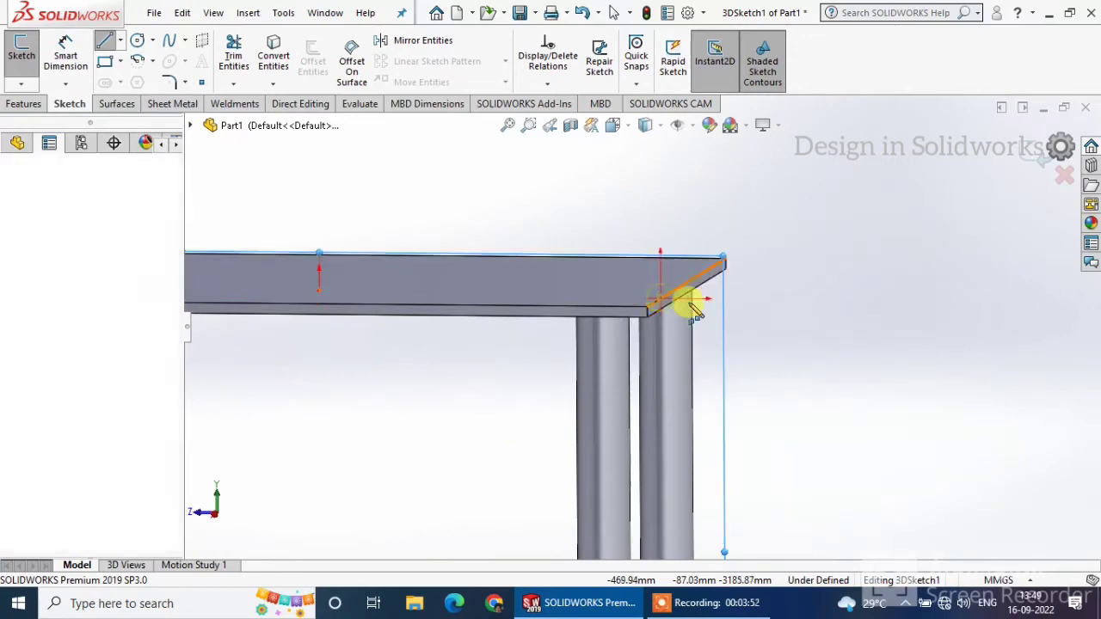
left_click(777, 308)
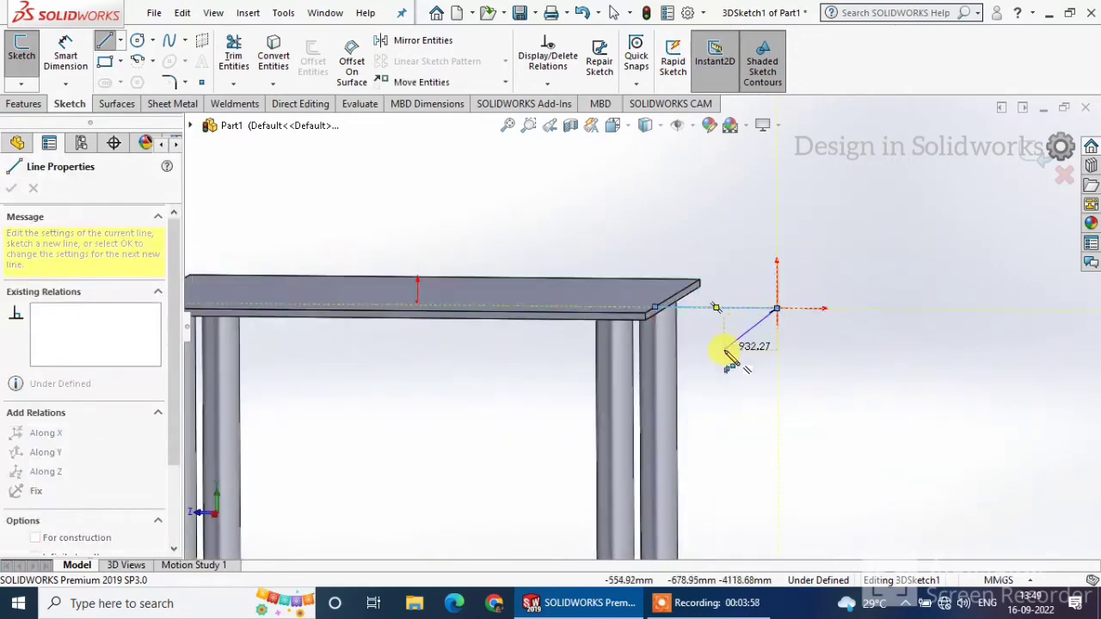
Step: Continue the line chain with a segment parallel to the plate's short edge and a long segment sloping down past the legs
middle_click_drag(730, 360, 528, 374)
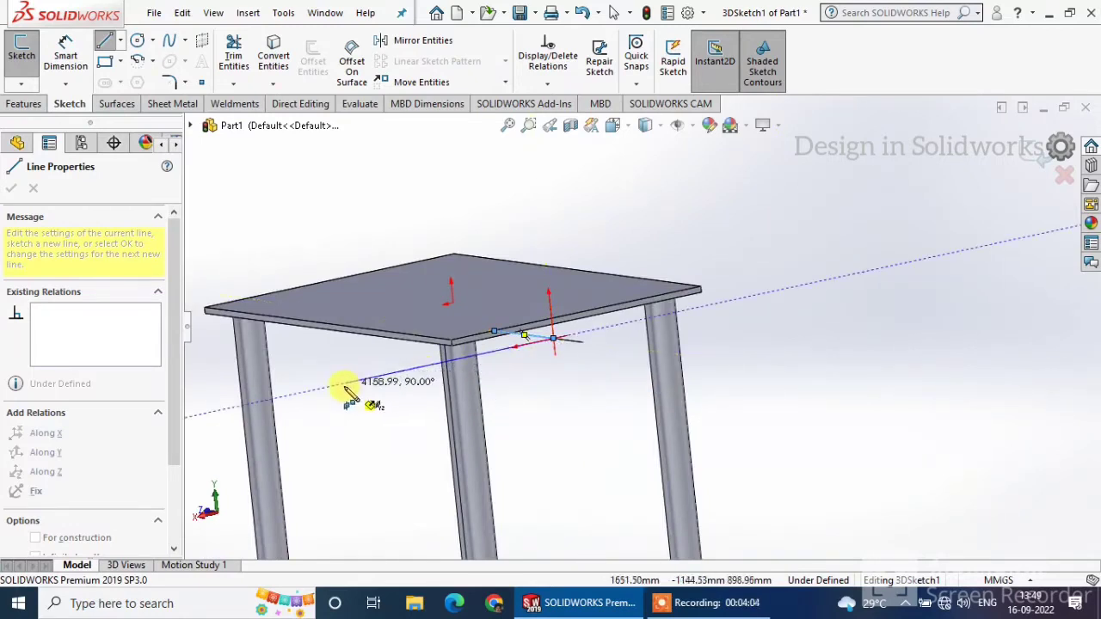
scroll(344, 390, "up", 5)
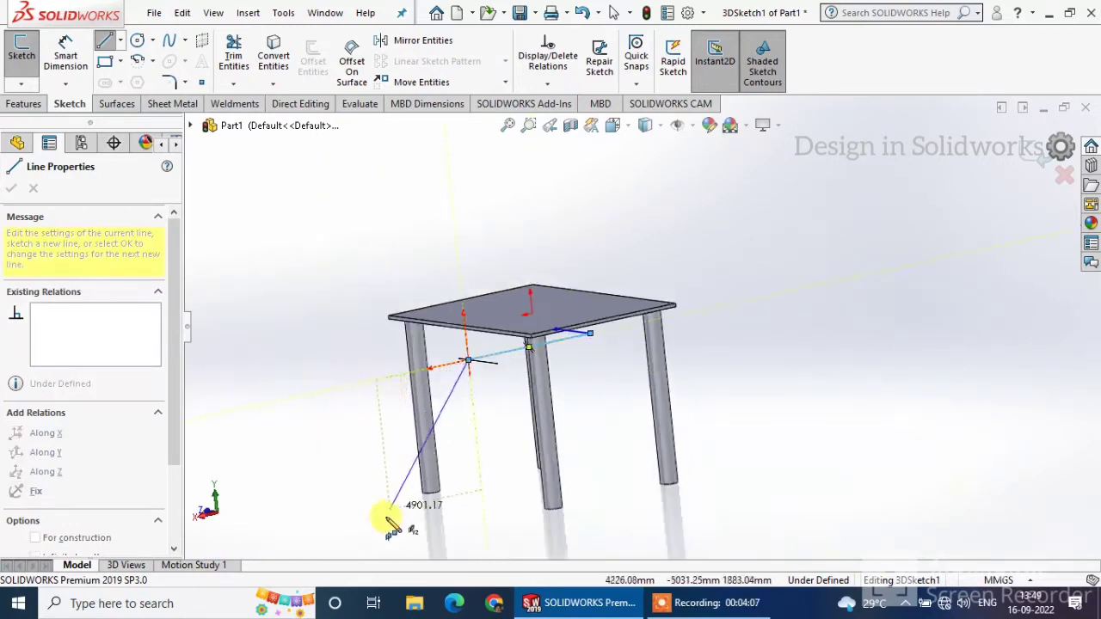
left_click(395, 527)
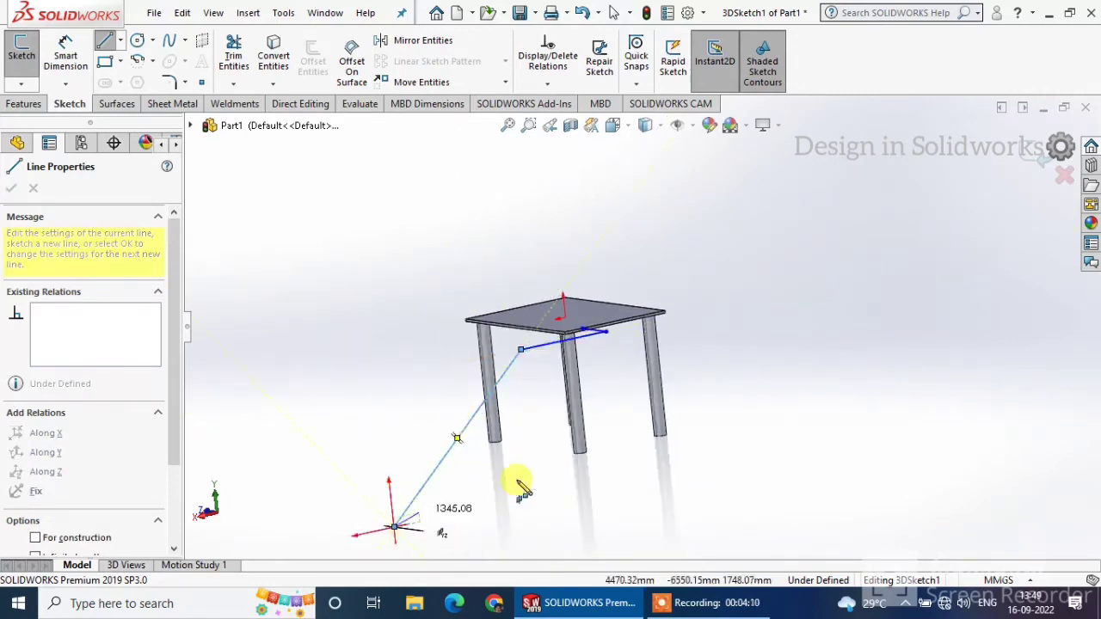
key("Escape")
key("Escape")
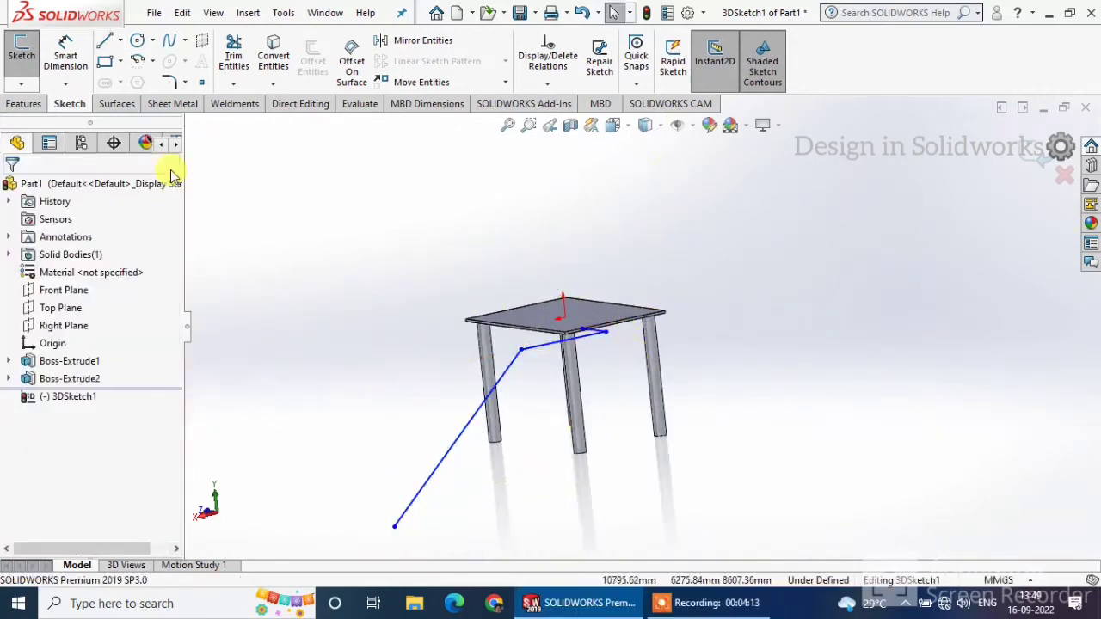
Step: Draw a second outward line about 3026 mm long from near the middle of the same short edge
left_click(105, 44)
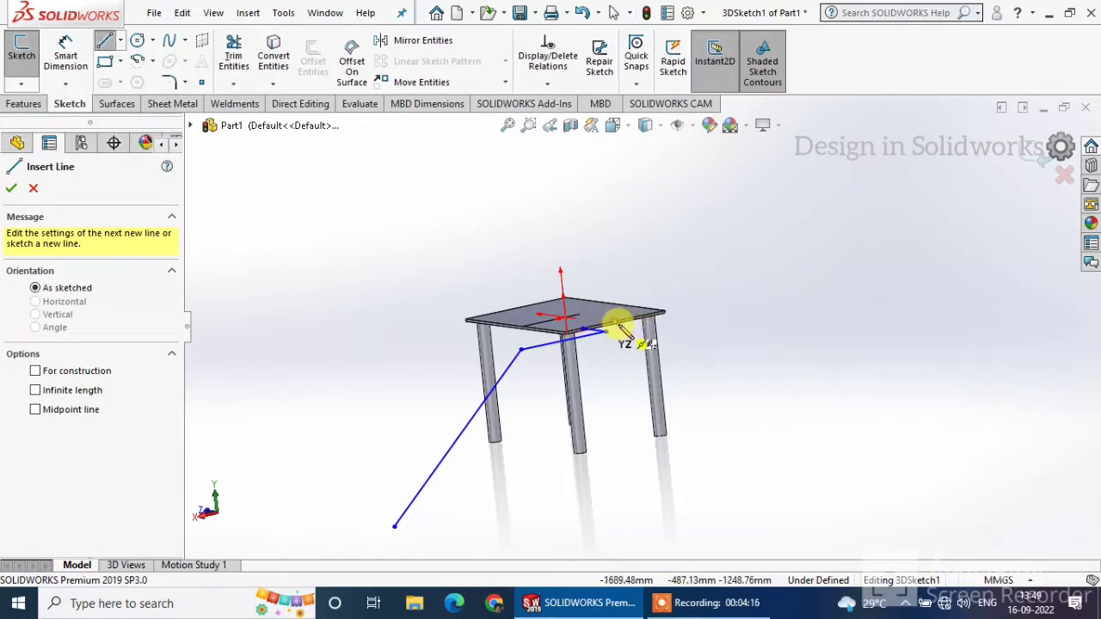
scroll(618, 328, "down", 5)
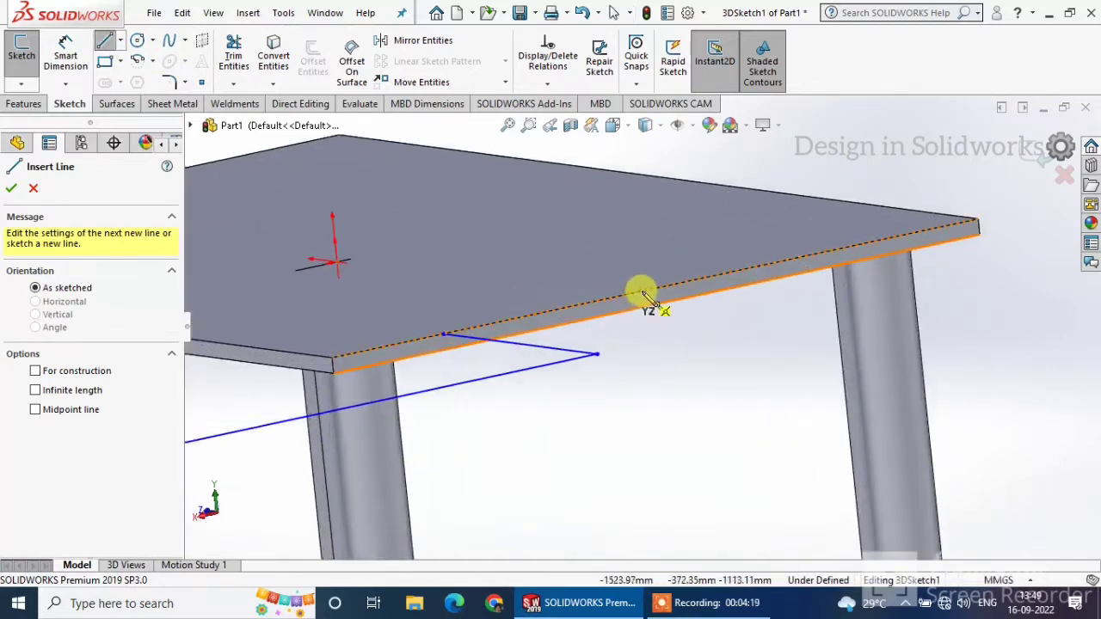
left_click(644, 295)
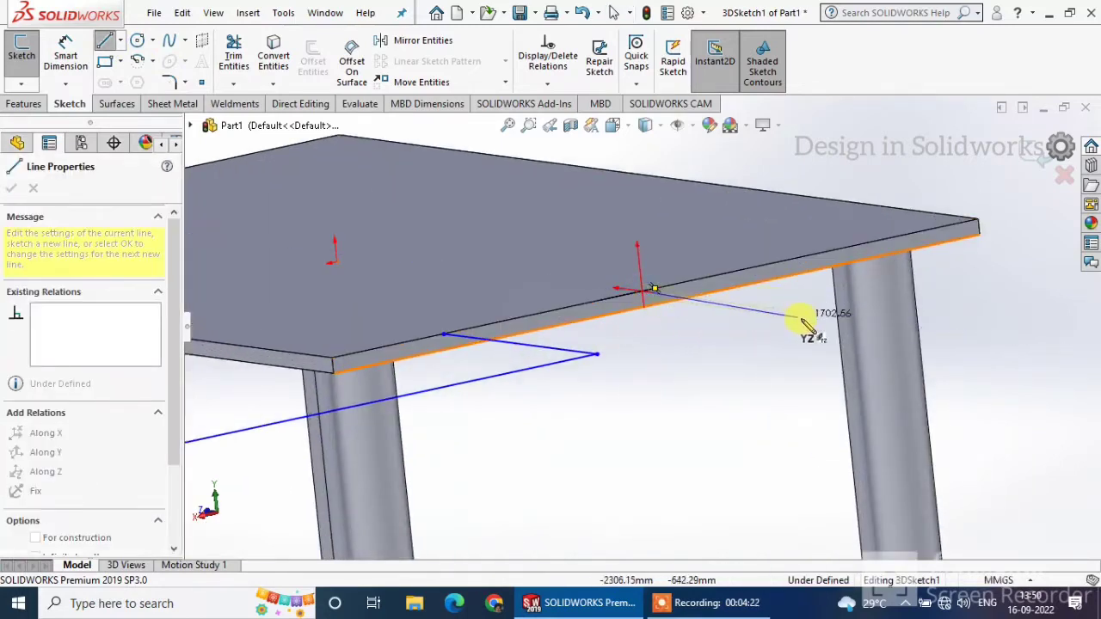
scroll(832, 319, "up", 2)
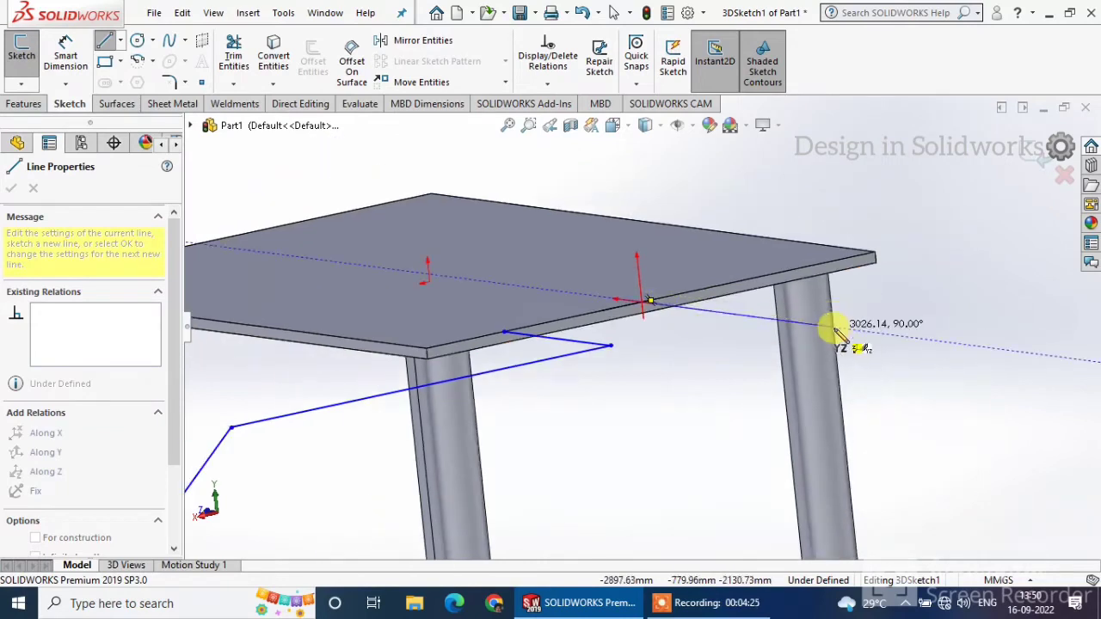
left_click(832, 329)
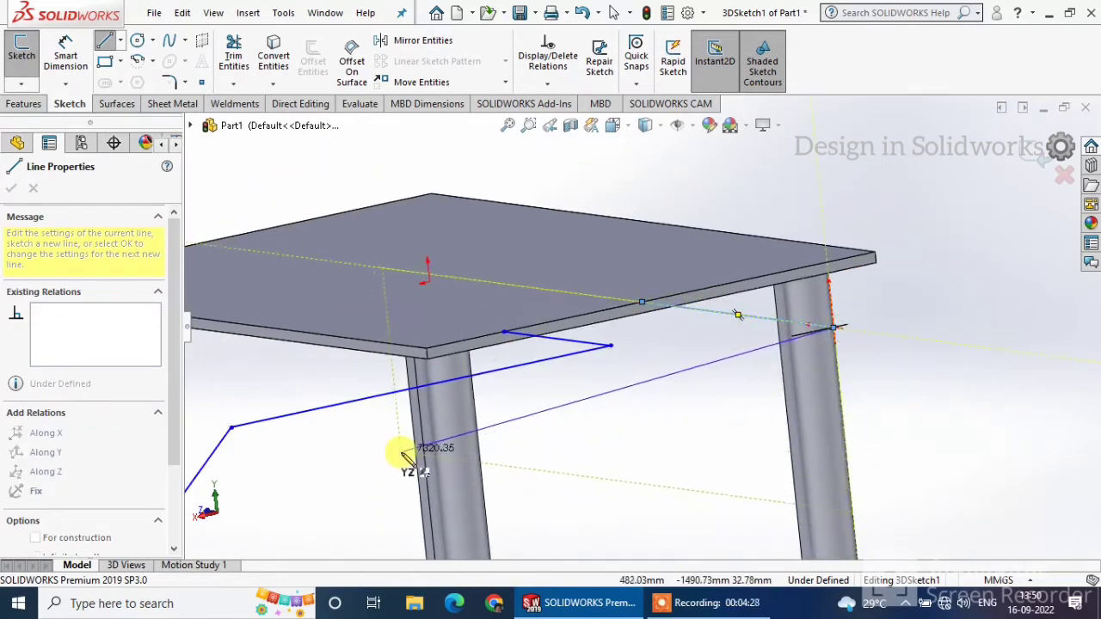
Step: Continue the second chain with a segment along the short edge's direction and a long sloping segment beside the first chain's
left_click(271, 453)
scroll(277, 458, "up", 6)
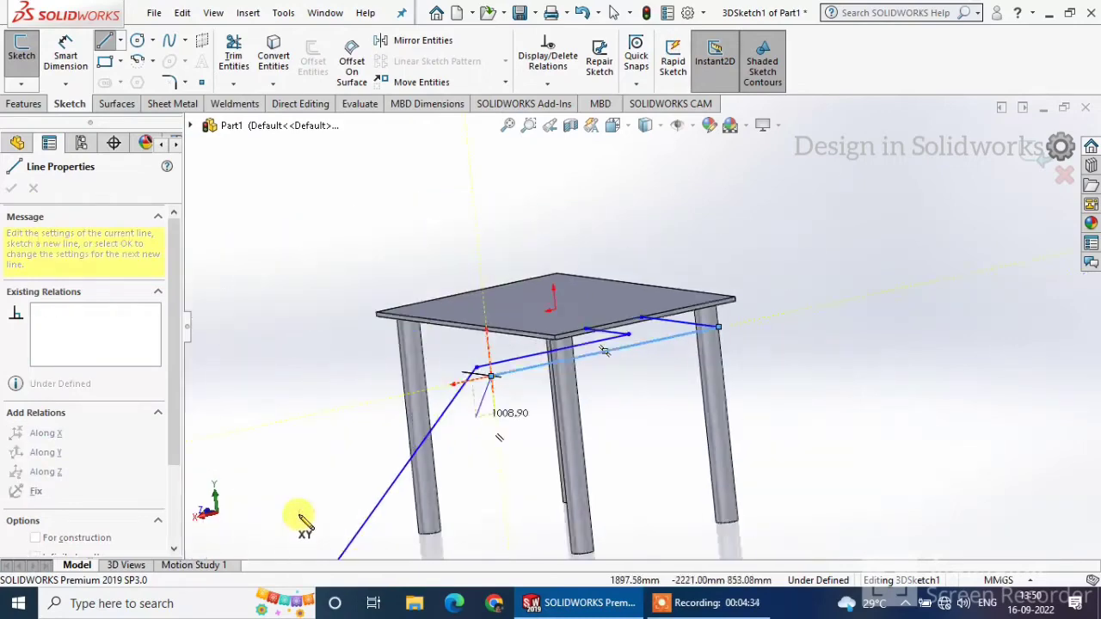
scroll(434, 529, "up", 2)
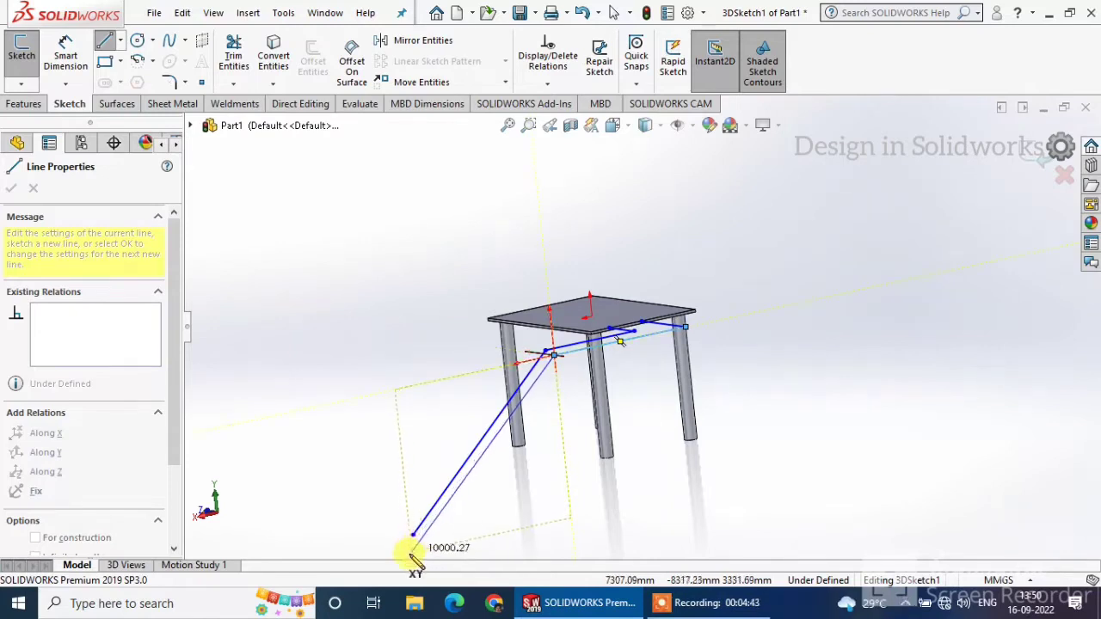
left_click(423, 555)
right_click(601, 473)
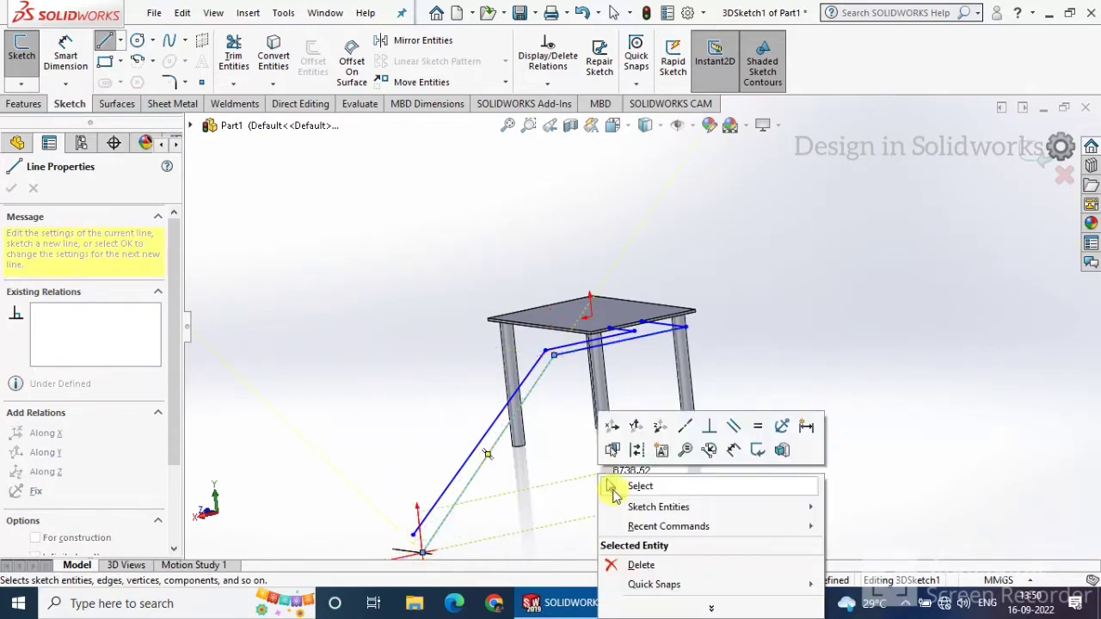
left_click(616, 488)
mouse_move(617, 483)
middle_mouse_down()
mouse_move(823, 433)
mouse_move(701, 440)
mouse_move(679, 386)
mouse_move(691, 405)
mouse_move(659, 437)
mouse_move(671, 451)
middle_mouse_up()
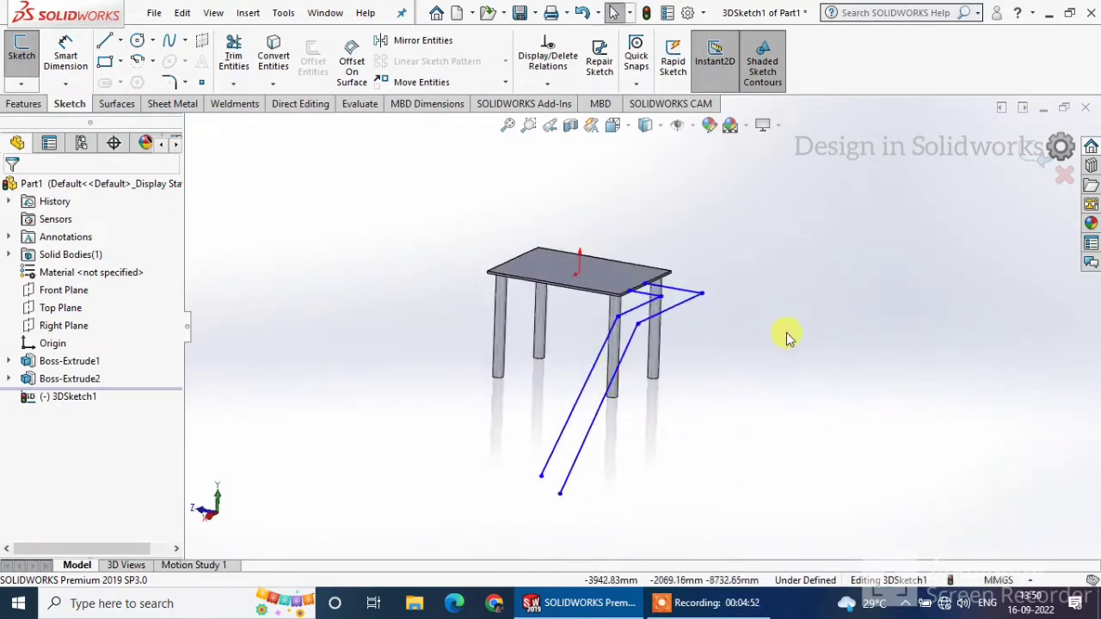
Step: Dimension the nearer outward line's start point at 1000 mm from the corner of the plate's short edge
scroll(630, 298, "down", 10)
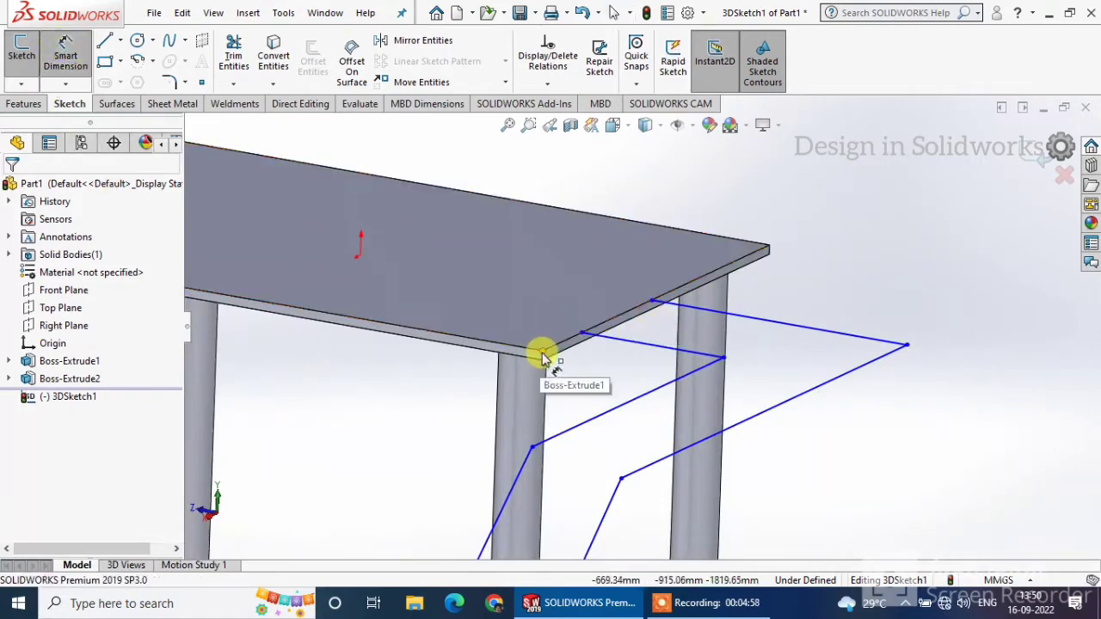
left_click(582, 333)
left_click(568, 378)
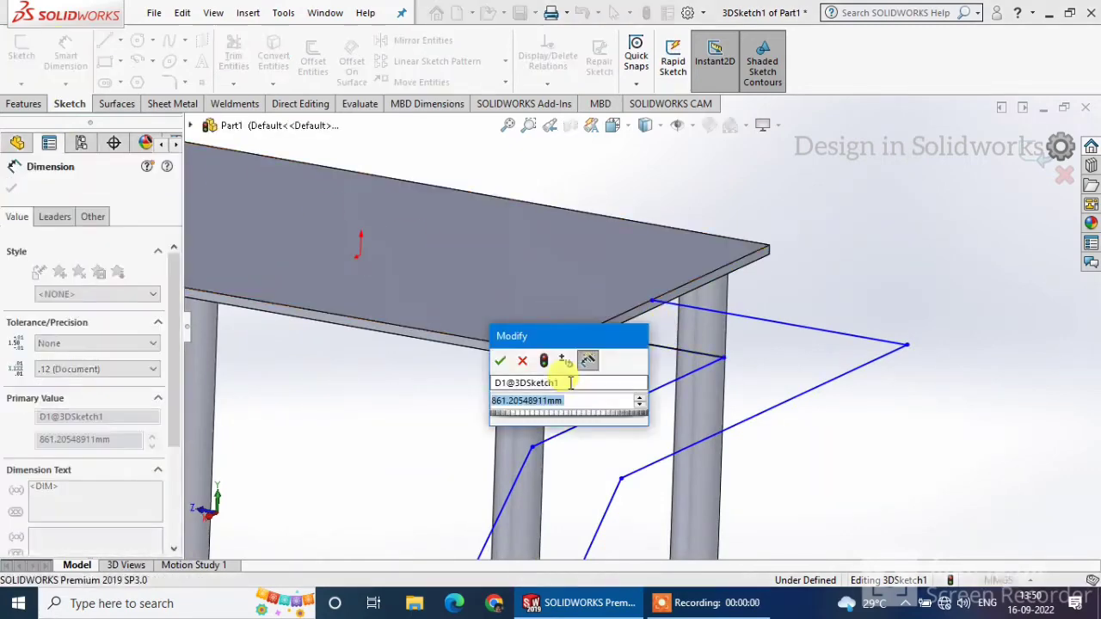
type("1000")
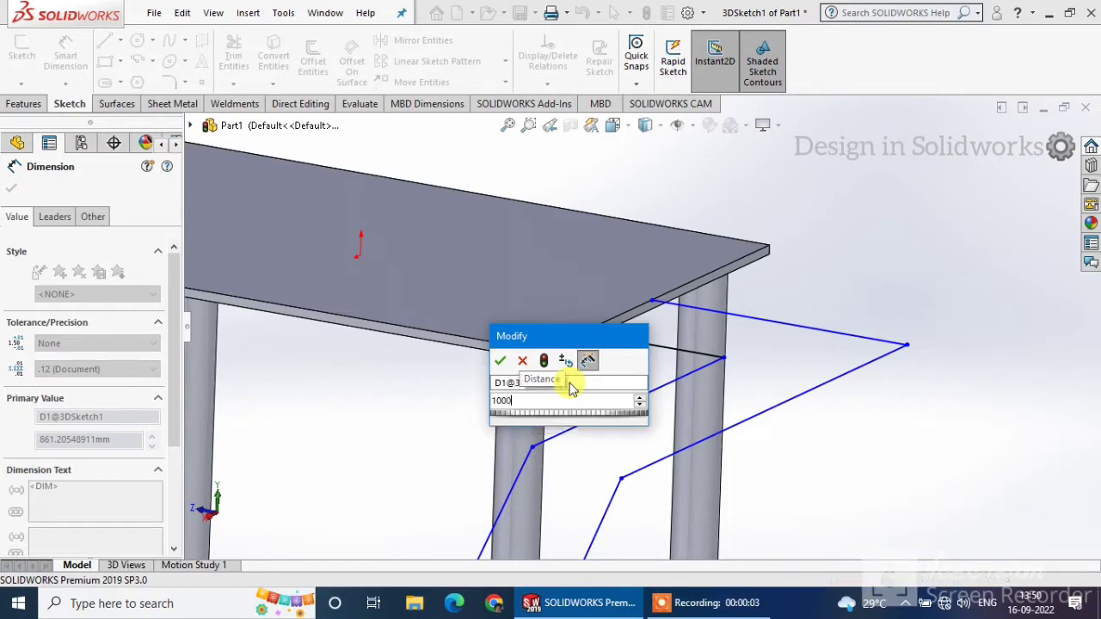
key("Return")
Step: Dimension the spacing between the two outward lines at the short edge as 600 mm
left_click(638, 339)
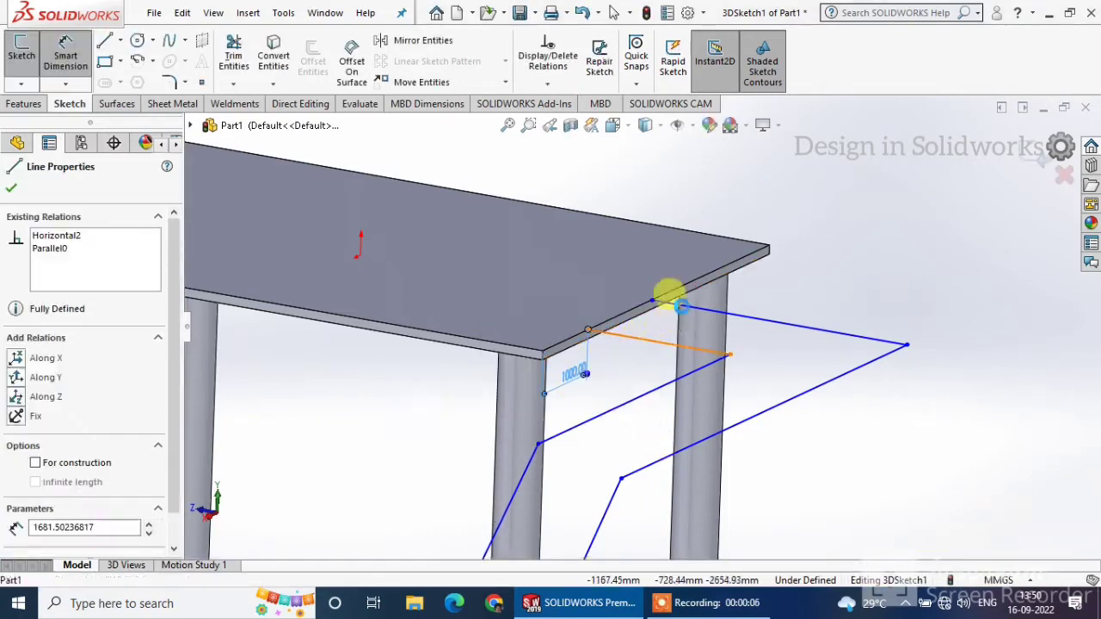
left_click(671, 303)
left_click(688, 330)
left_click(688, 330)
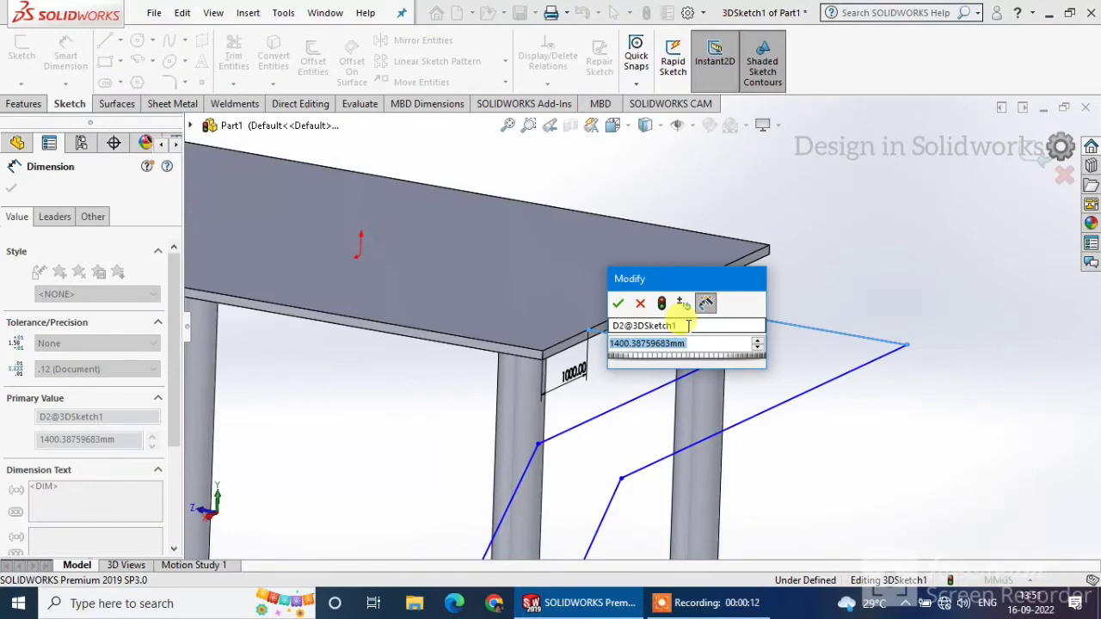
type("5")
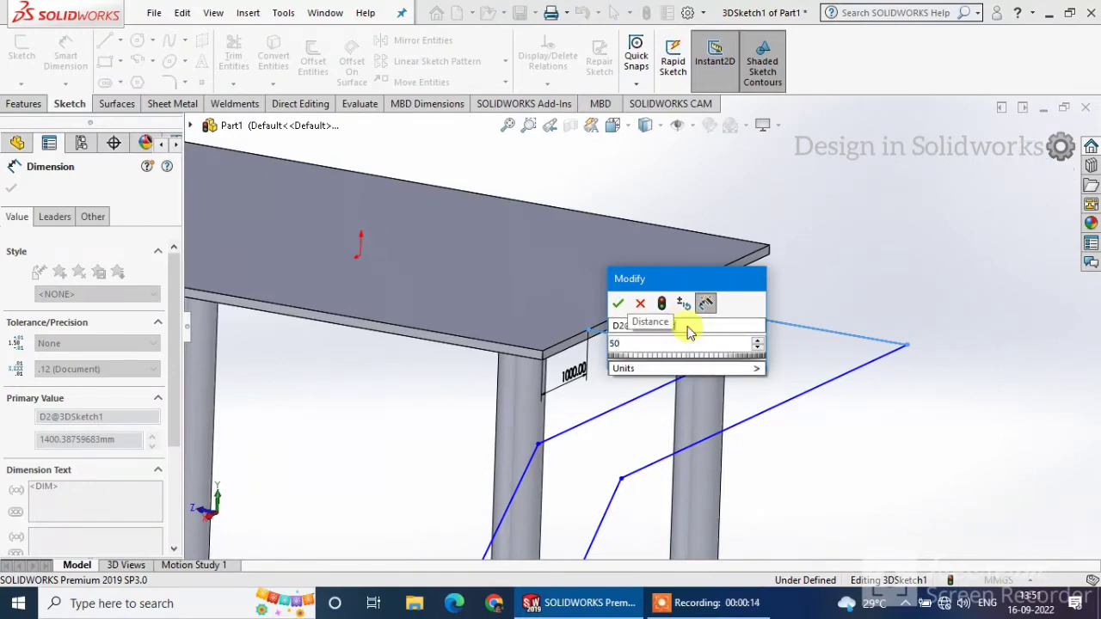
key("BackSpace")
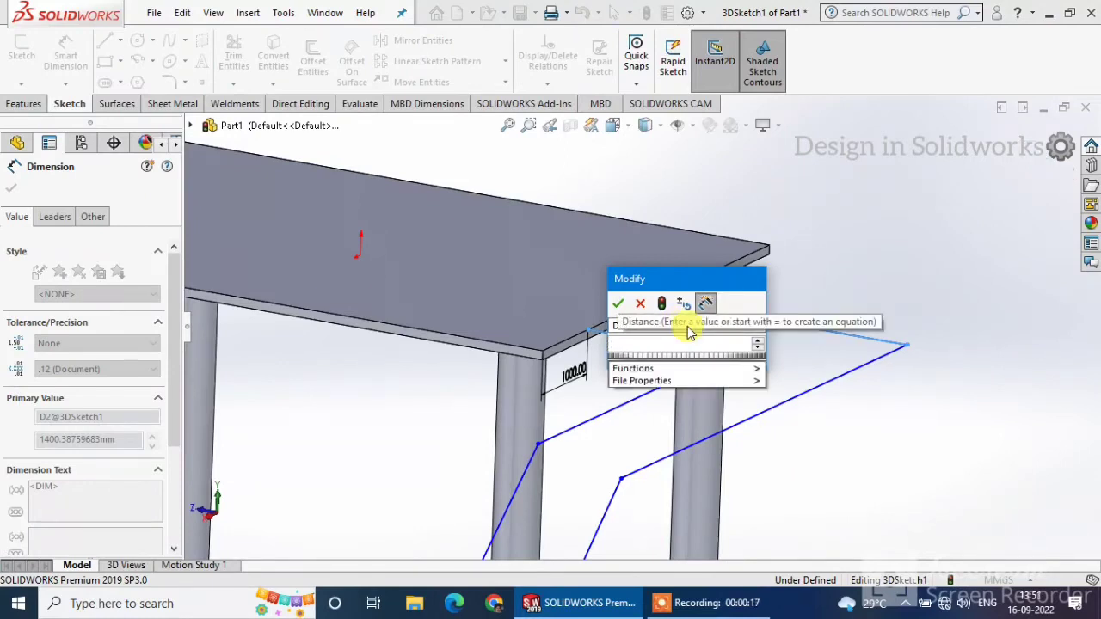
type("600")
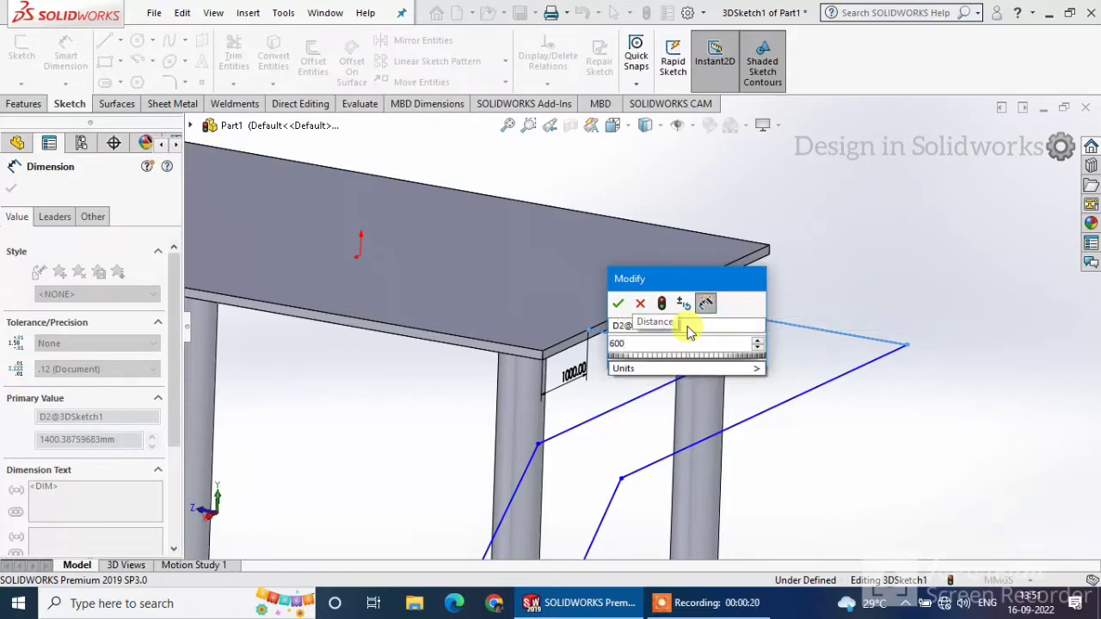
key("Return")
Step: Dimension the distance between the two segments parallel to the plate's short edge as 600 mm
mouse_move(730, 386)
middle_mouse_down()
mouse_move(694, 386)
mouse_move(706, 406)
mouse_move(644, 398)
mouse_move(601, 421)
middle_mouse_up()
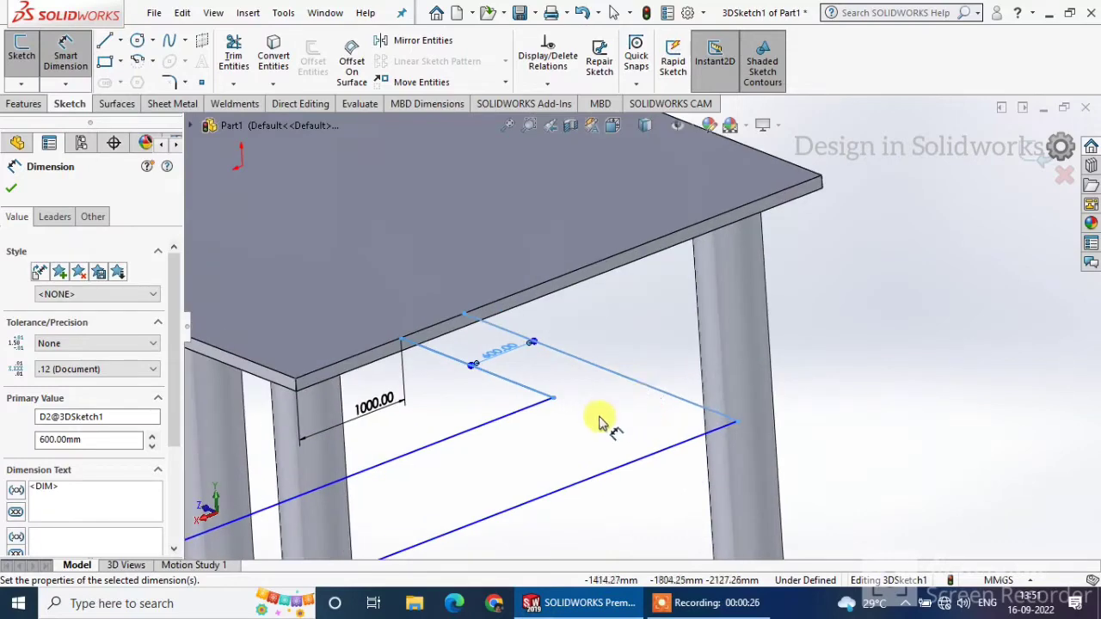
left_click(448, 440)
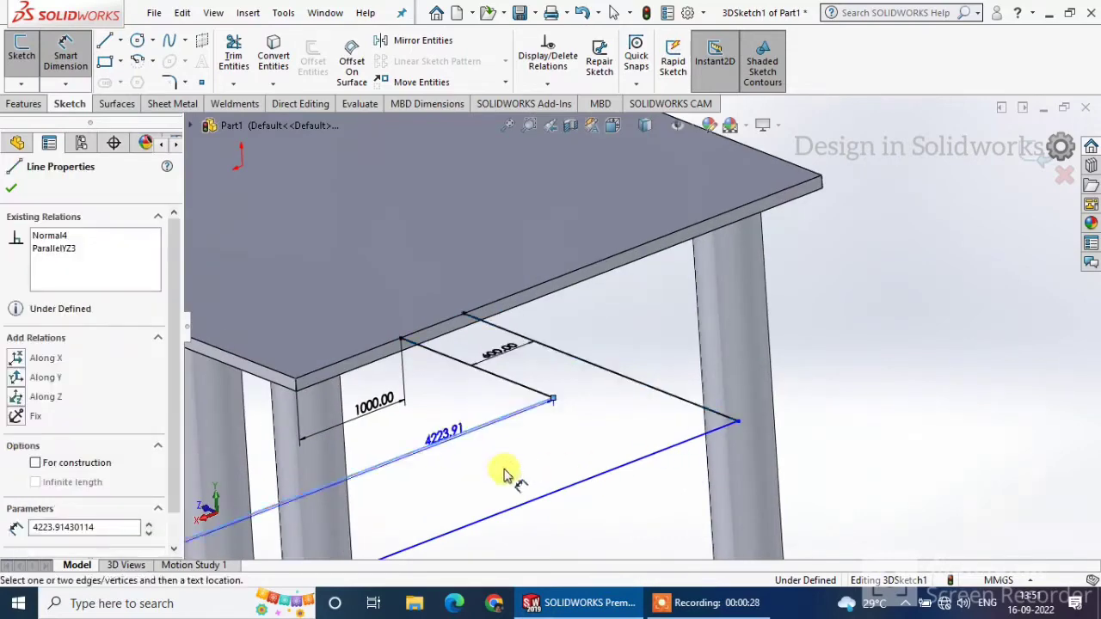
left_click(533, 501)
left_click(508, 480)
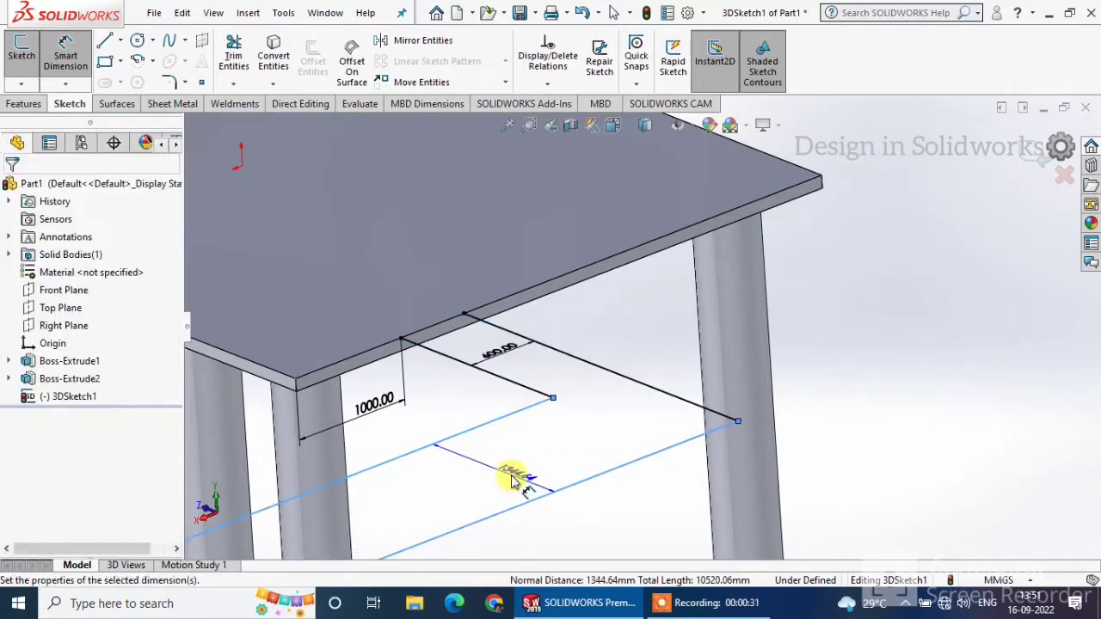
type("600")
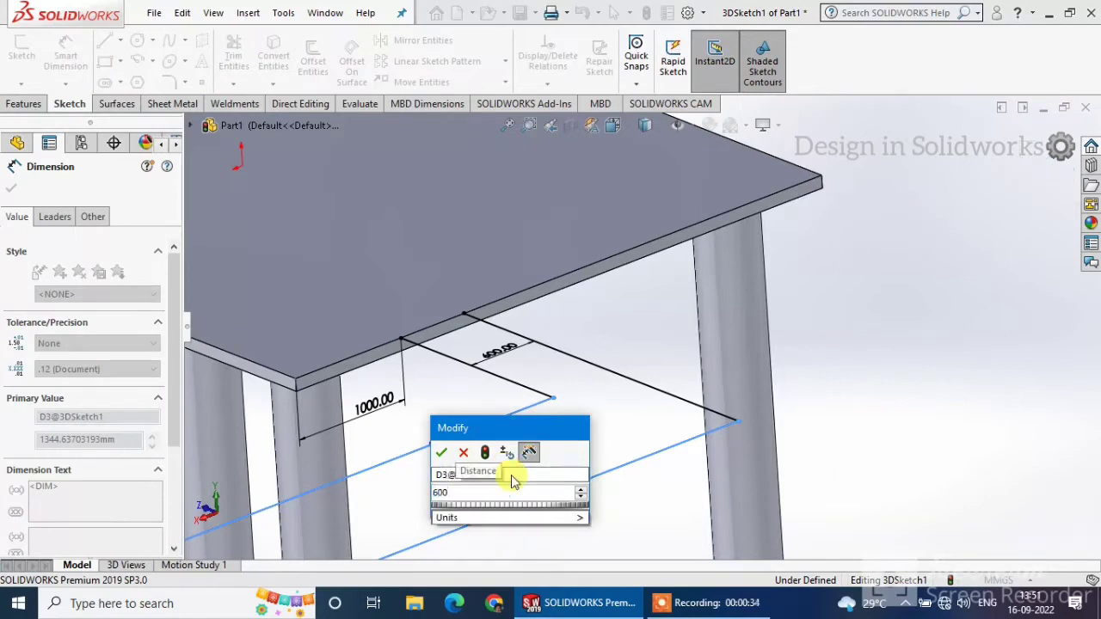
key("Return")
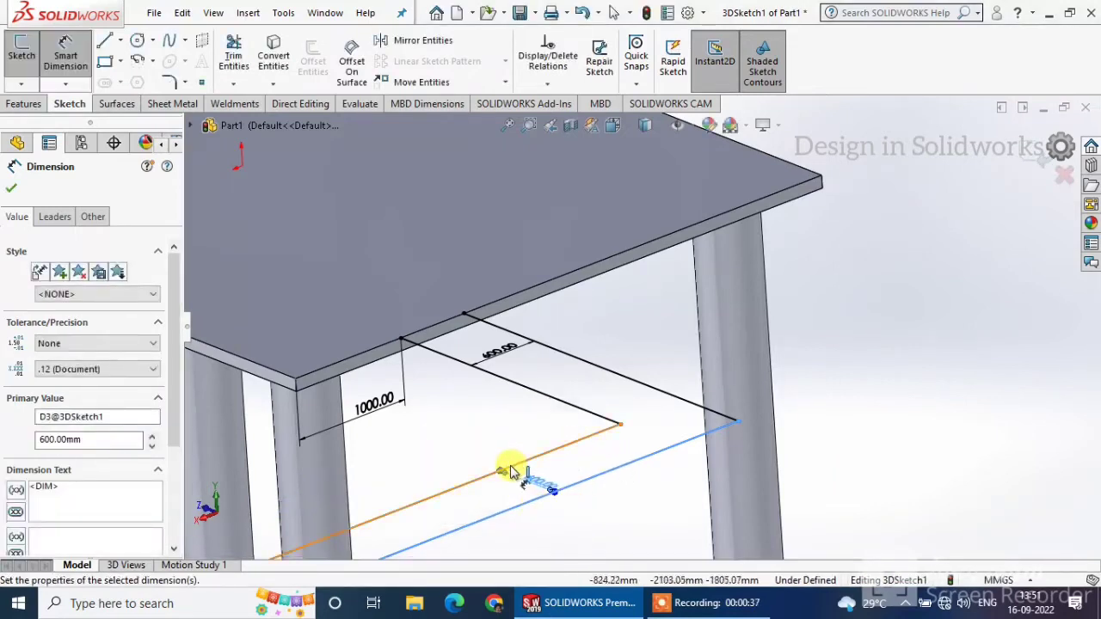
Step: Set the length of the longer outward line to 1500 mm and finish dimensioning
scroll(722, 478, "up", 1)
scroll(722, 478, "up", 1)
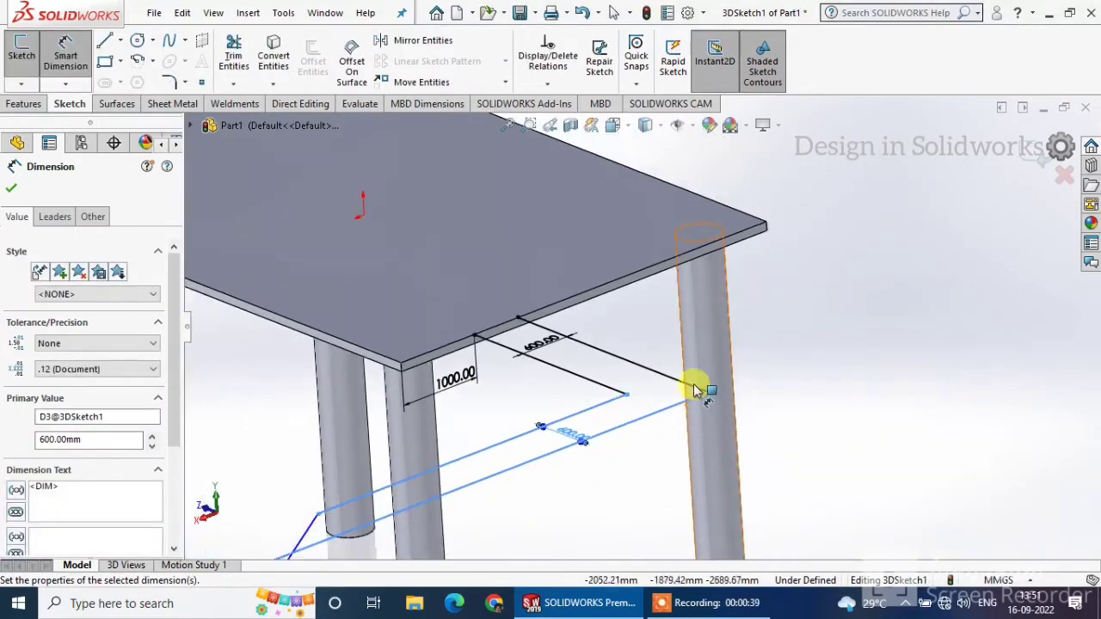
left_click(643, 369)
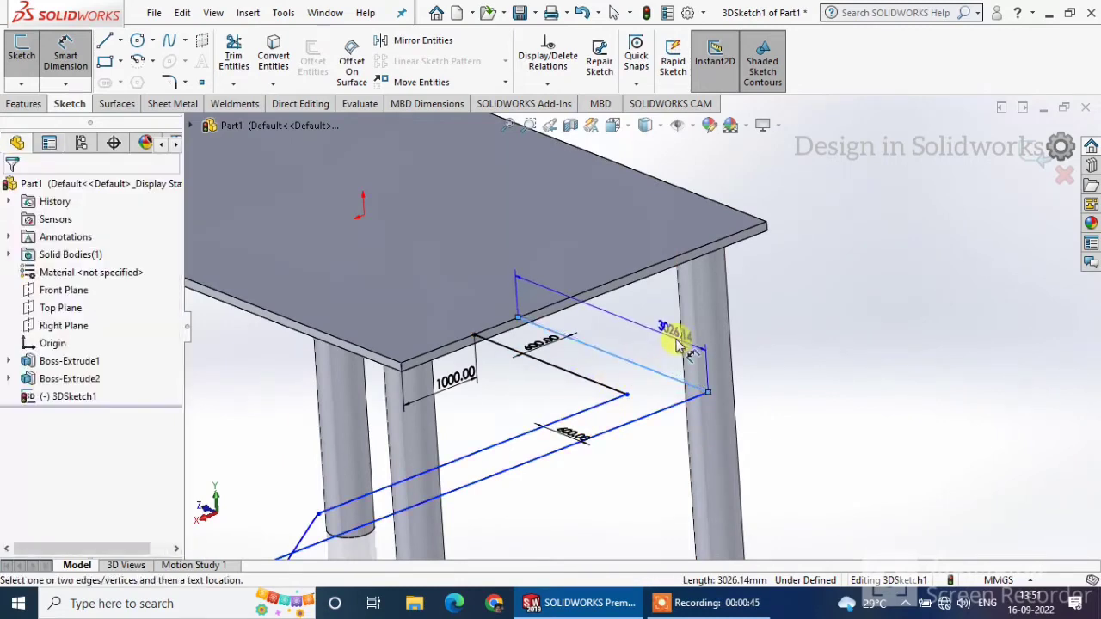
left_click(675, 339)
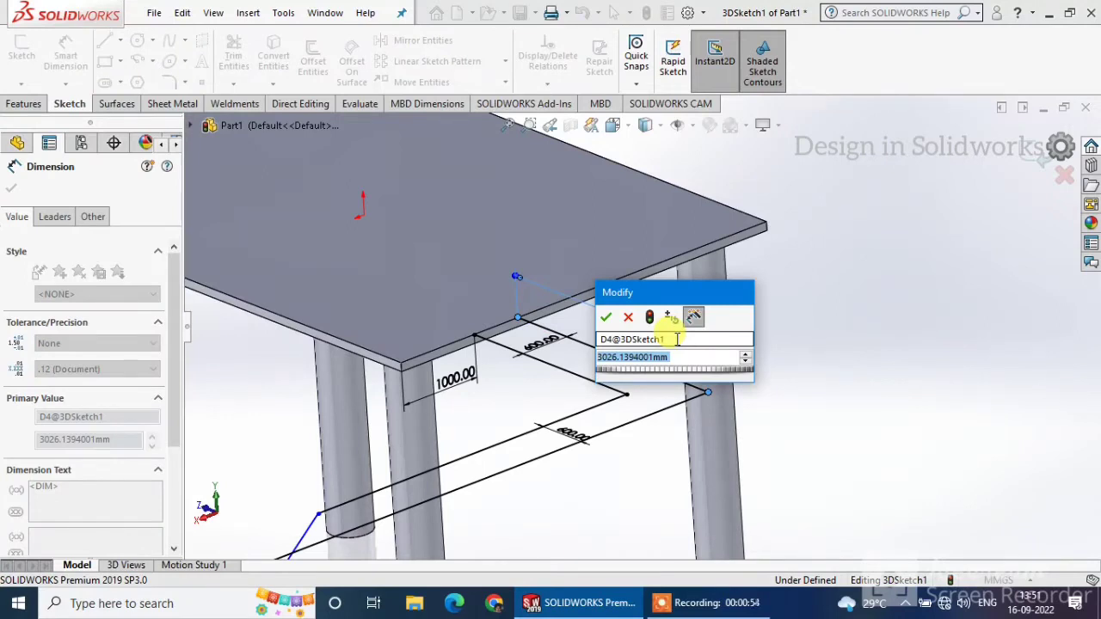
type("1500")
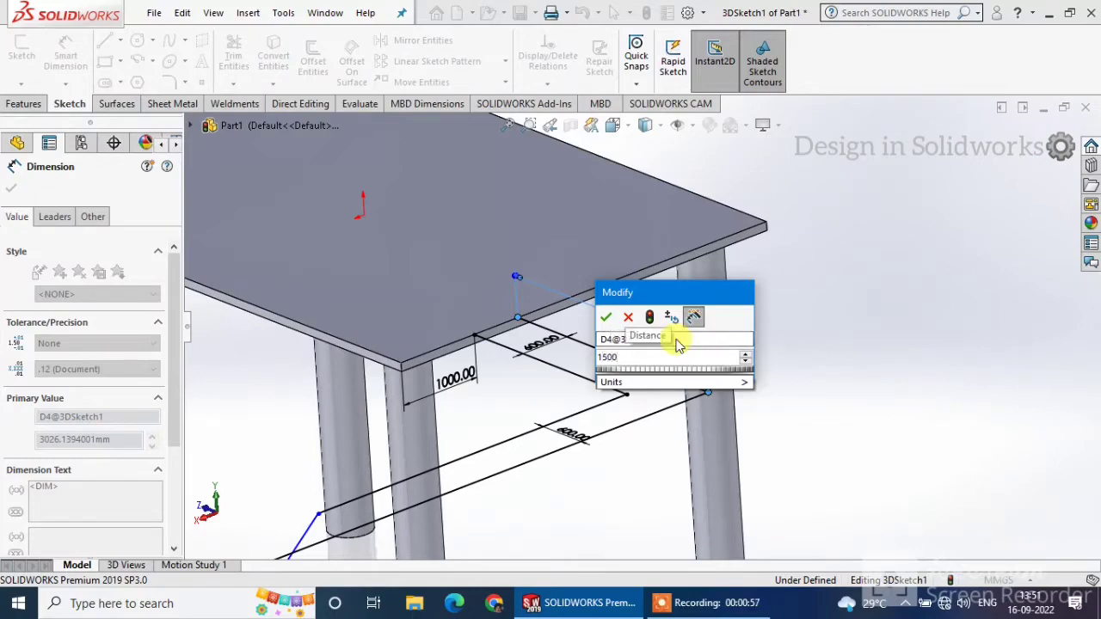
key("Return")
mouse_move(659, 358)
middle_mouse_down()
mouse_move(669, 410)
mouse_move(680, 411)
mouse_move(697, 380)
mouse_move(654, 370)
middle_mouse_up()
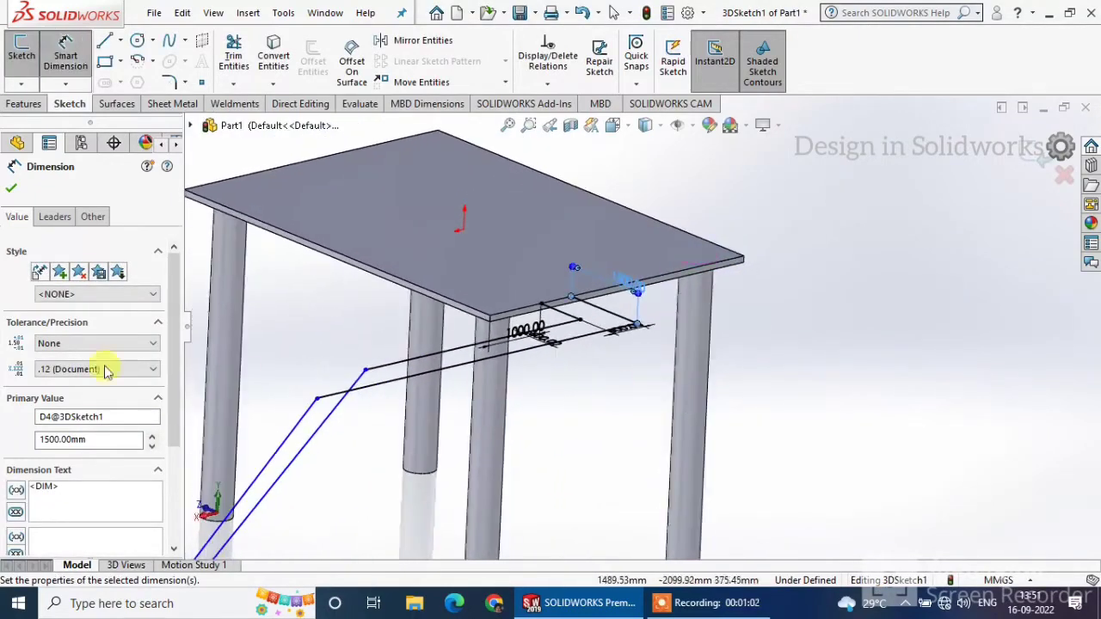
left_click(12, 190)
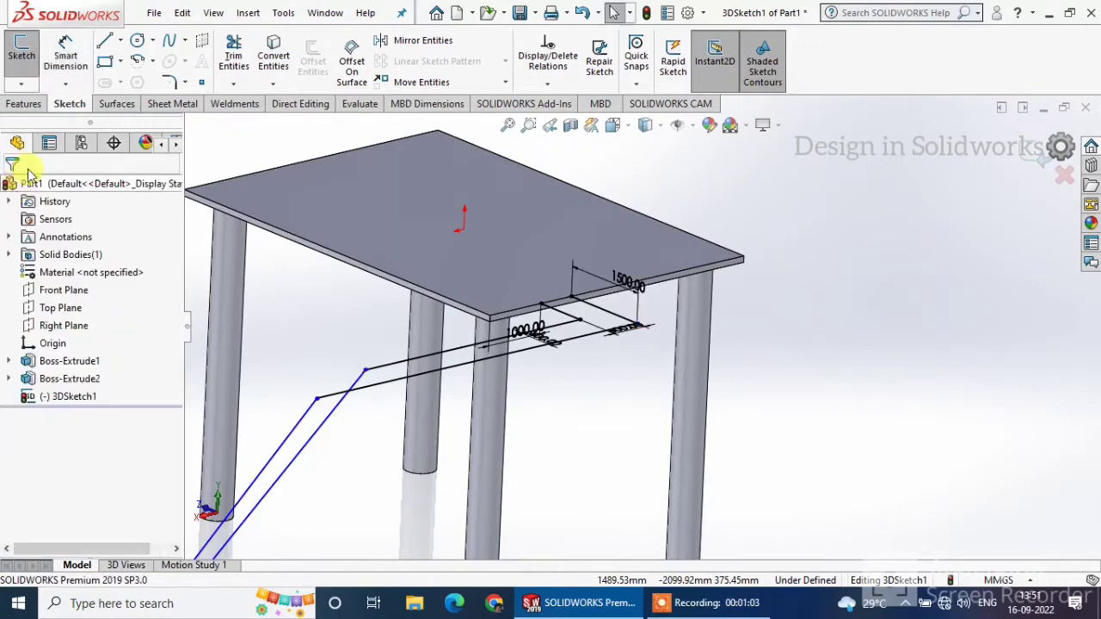
Step: Set the length of the outer segment parallel to the short edge to 4000 mm
left_click(478, 372)
left_click(537, 411)
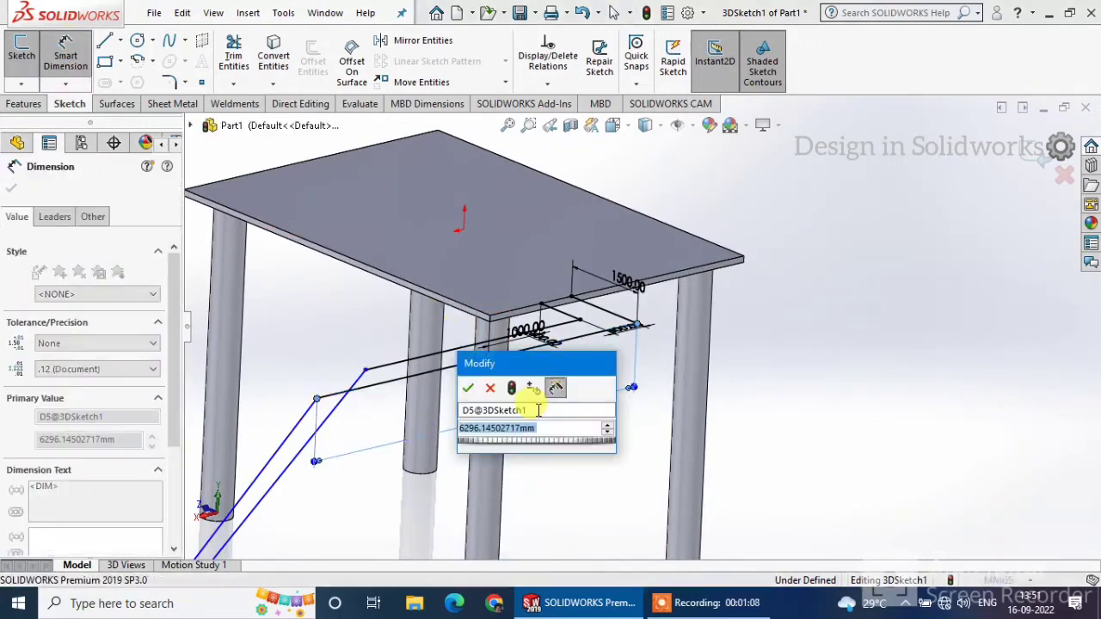
type("4")
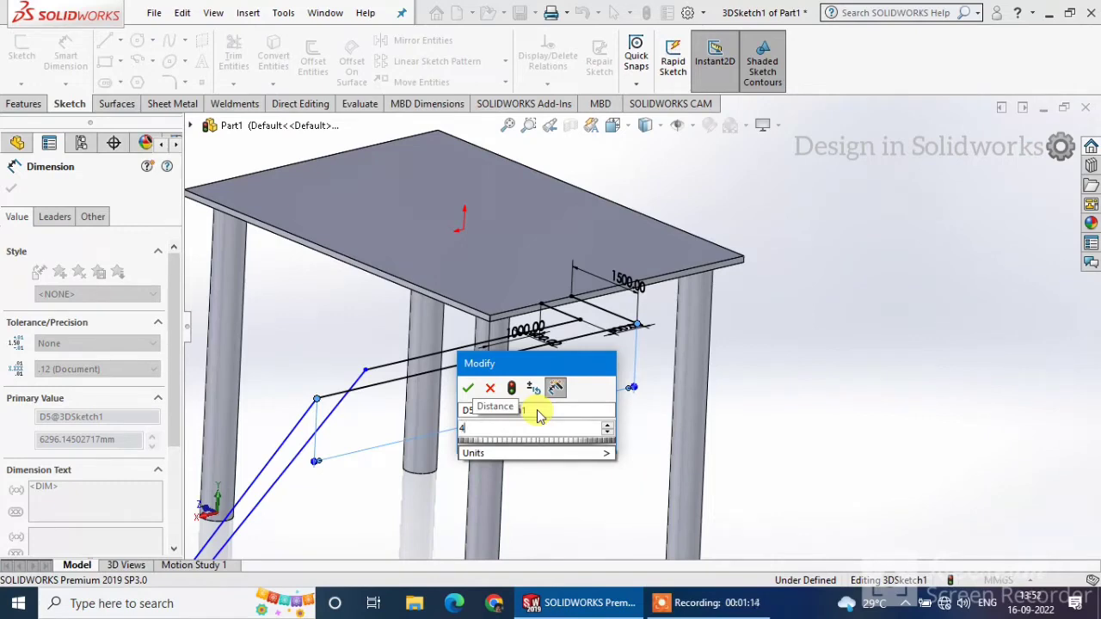
type("000")
key("Return")
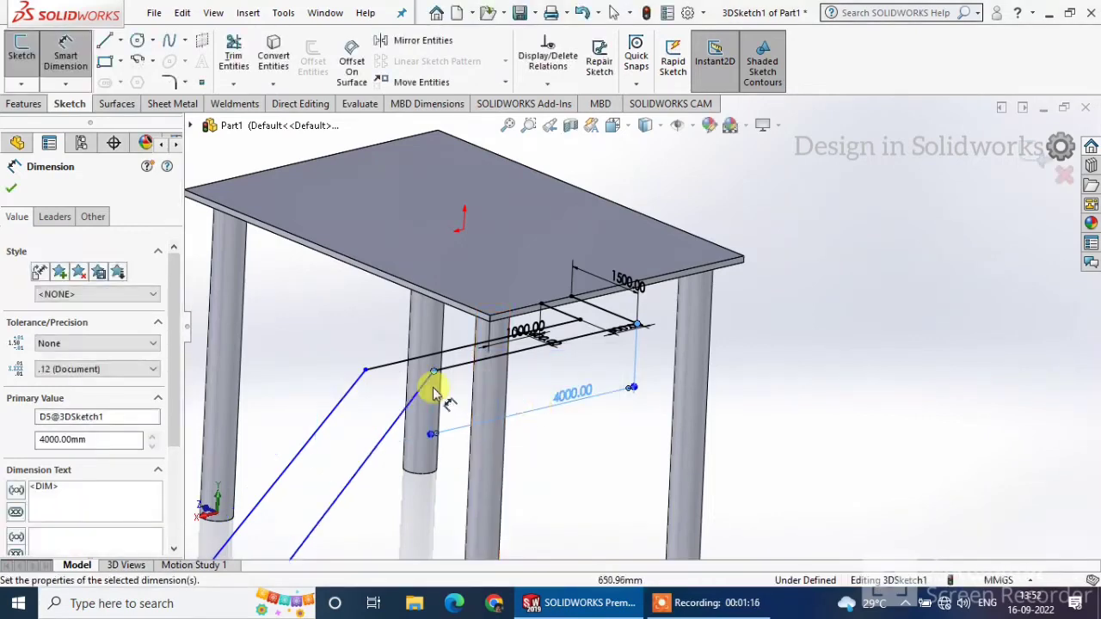
left_click(11, 188)
Step: Make the two segments parallel to the short edge equal in length
left_click(432, 359)
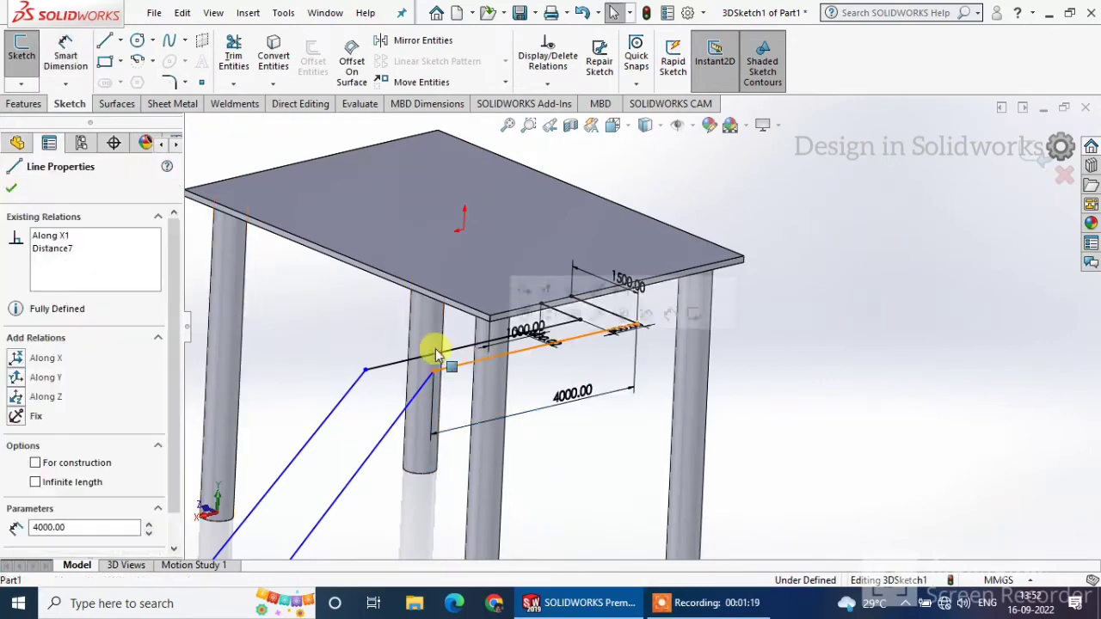
left_click(509, 330, "ctrl")
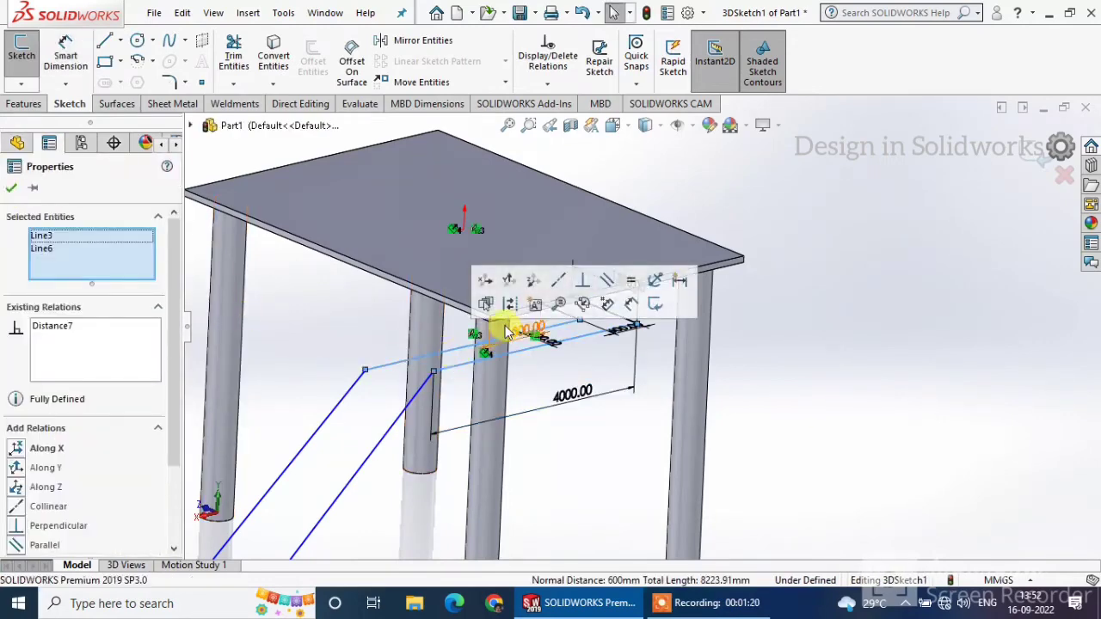
left_click(632, 282)
scroll(695, 422, "up", 3)
middle_click_drag(695, 423, 634, 497)
scroll(31, 514, "down", 2)
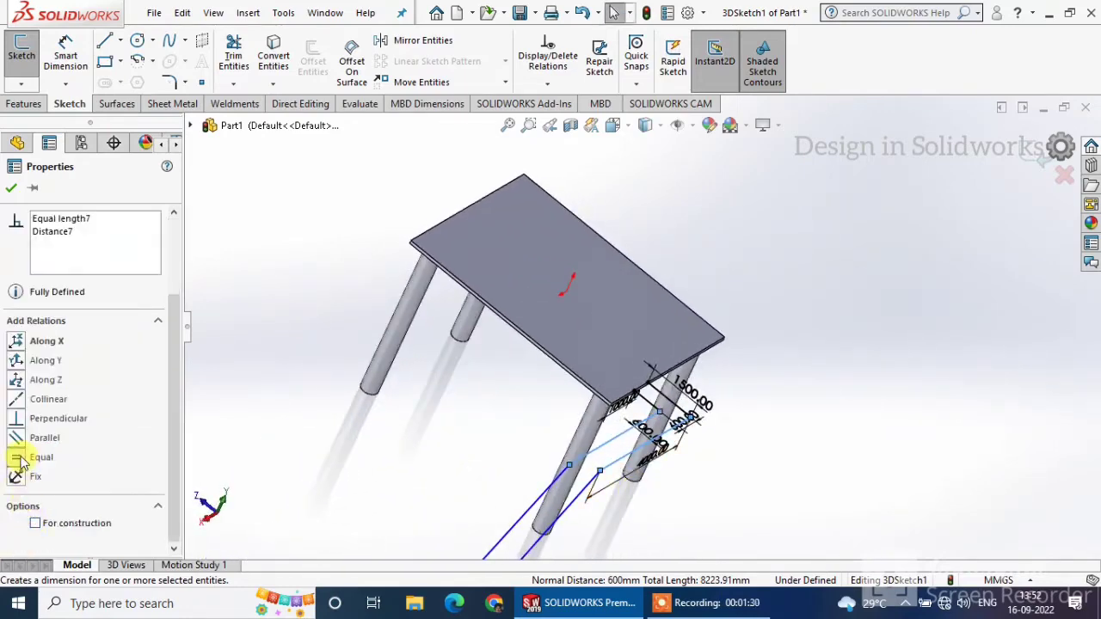
Step: Delete all relations between the two parallel segments, including the equal length and the 600 mm distance
right_click(95, 230)
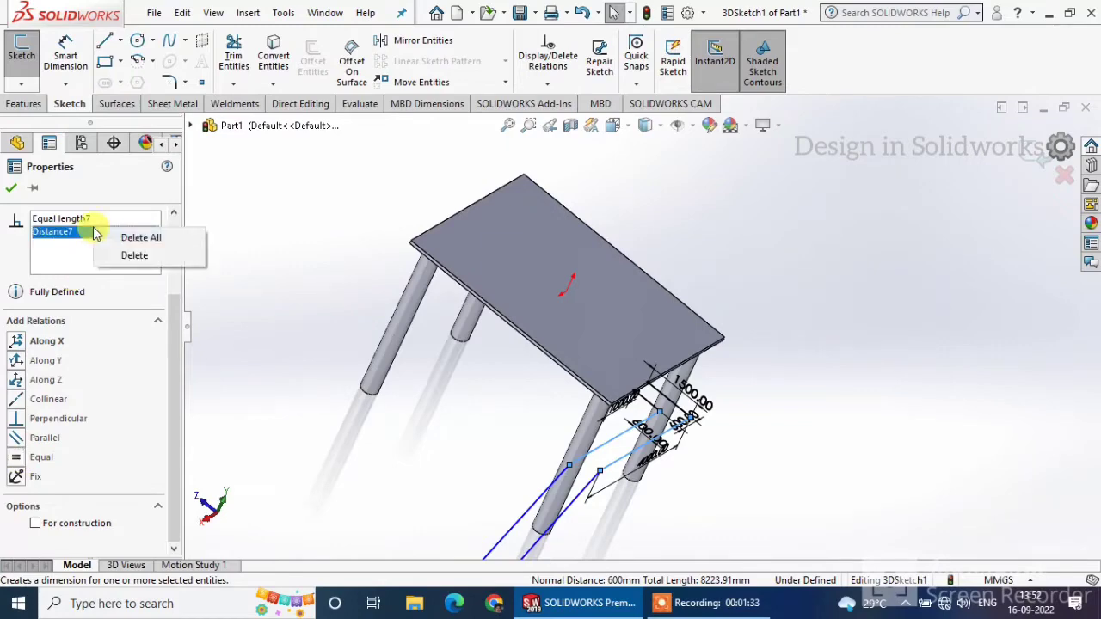
left_click(129, 236)
left_click(703, 528)
middle_click_drag(704, 528, 664, 506)
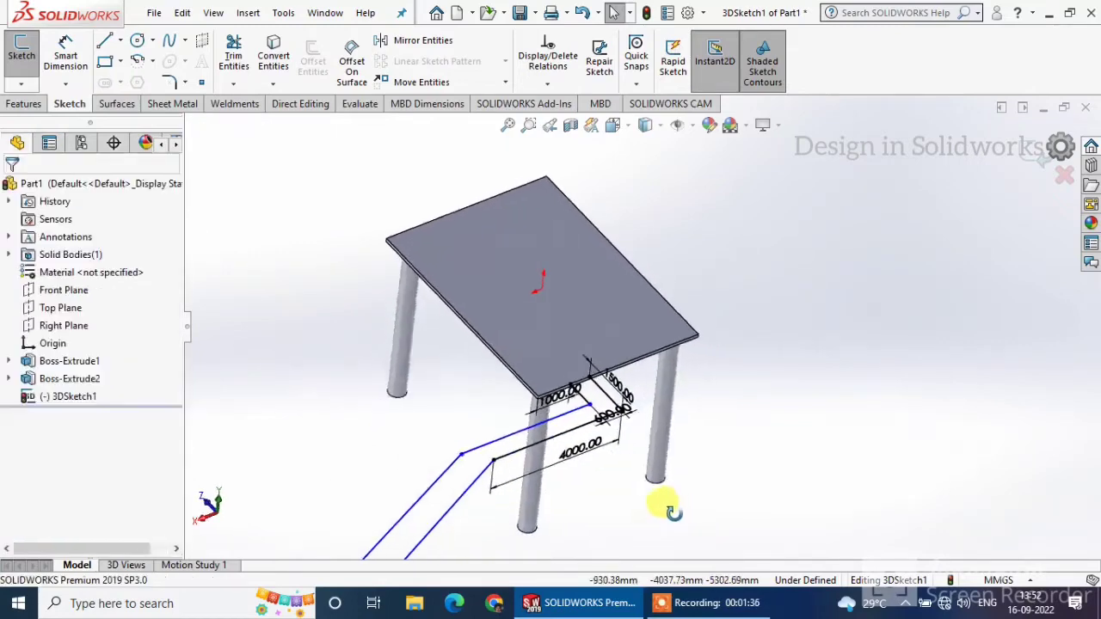
Step: Align the construction line's free end and the lower end of the shorter sloping line with an Along Z relation
scroll(496, 418, "down", 3)
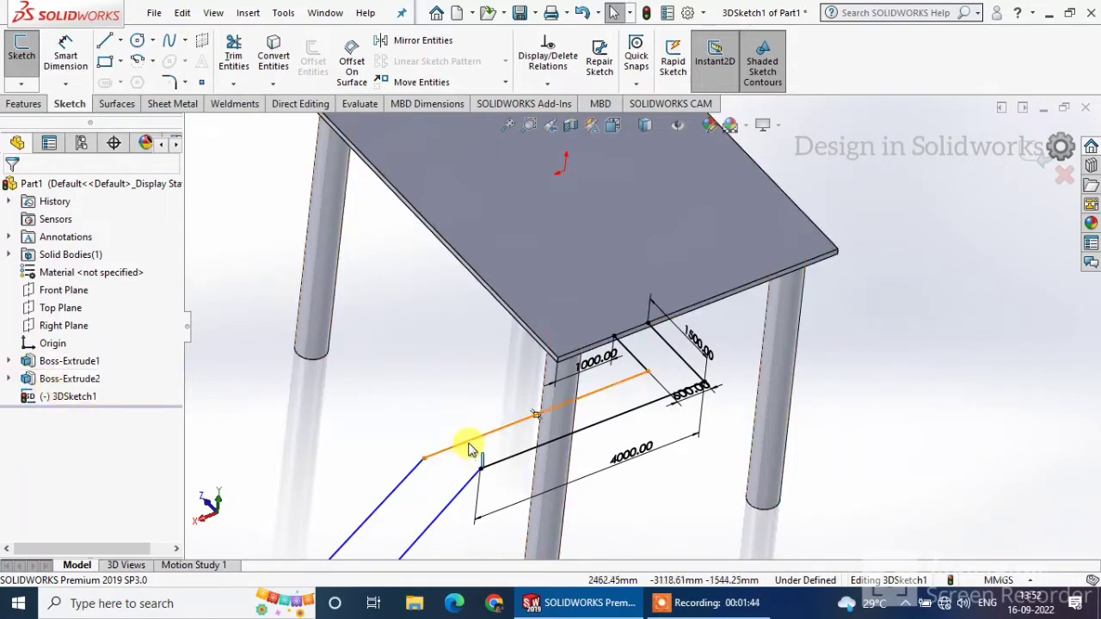
key("ctrl+1")
left_click(790, 412)
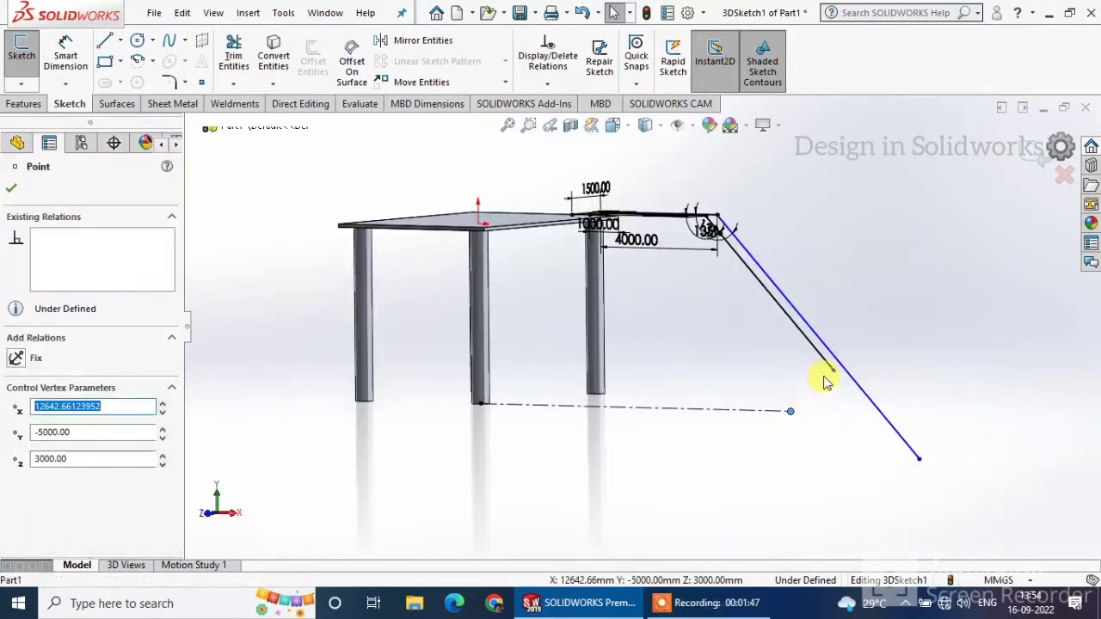
left_click(833, 369, "ctrl")
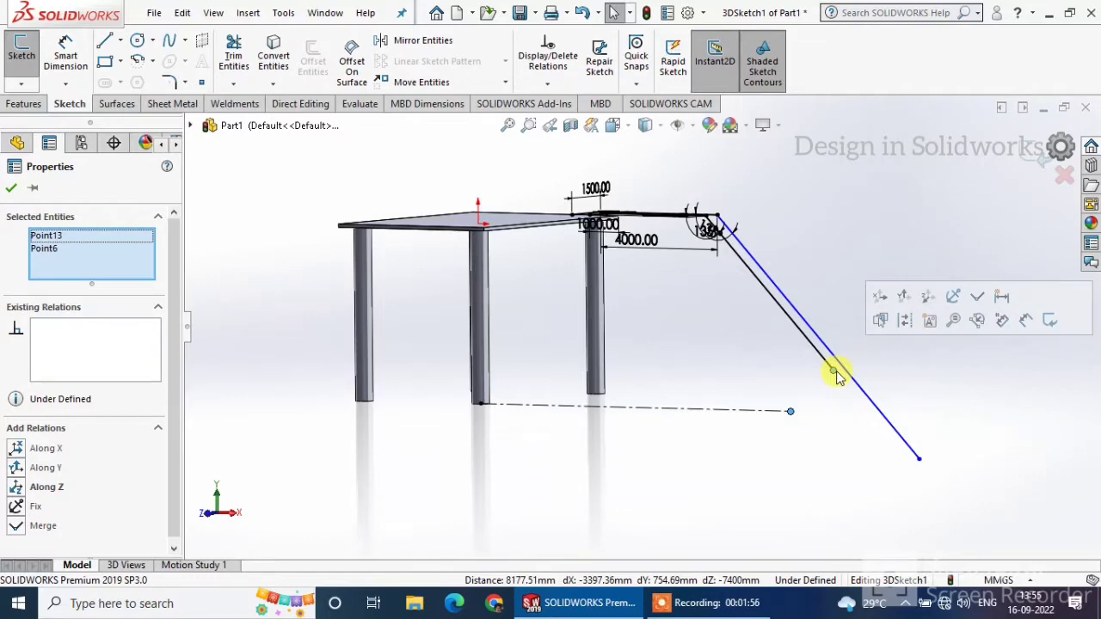
mouse_move(845, 412)
middle_mouse_down()
mouse_move(811, 401)
mouse_move(826, 440)
mouse_move(794, 422)
middle_mouse_up()
scroll(794, 421, "down", 2)
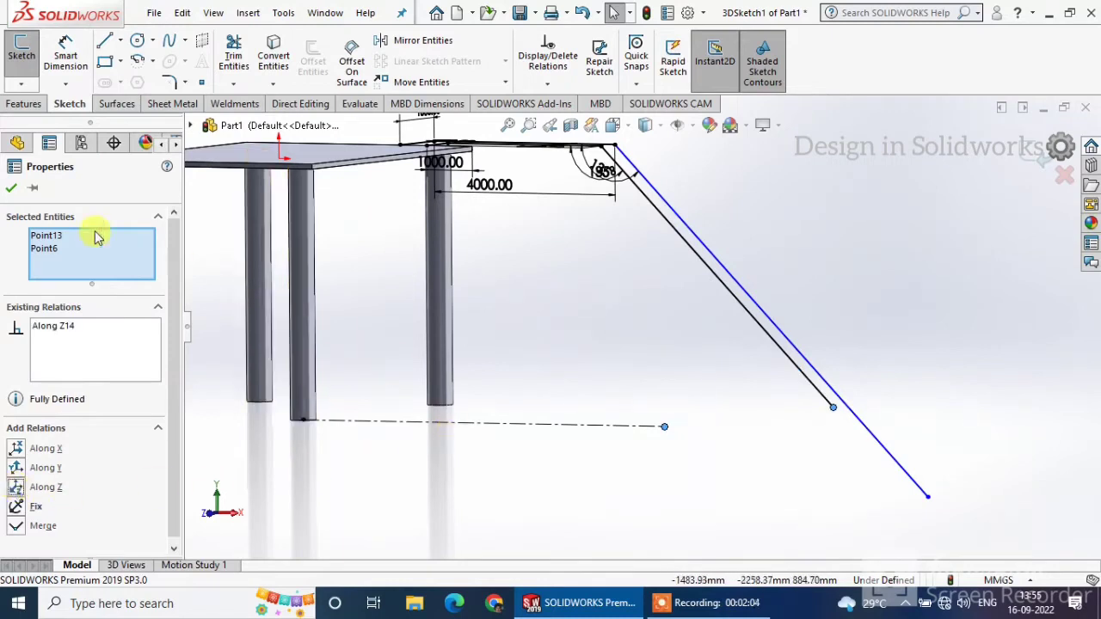
left_click(11, 189)
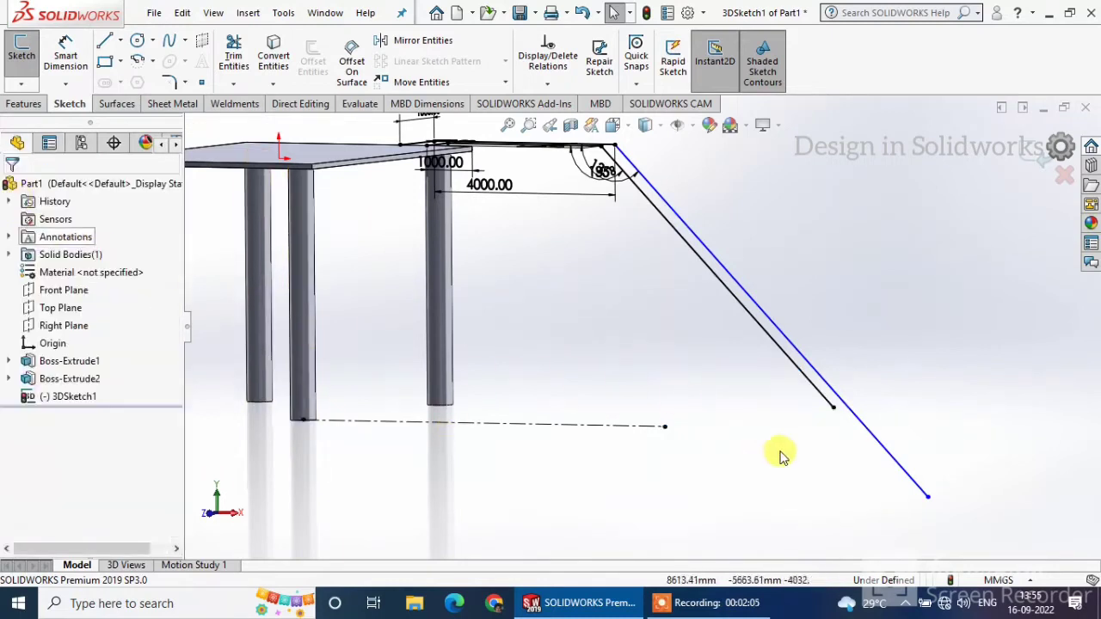
Step: Align the lower end of the longer sloping line with the construction line's free end using an Along Z relation
left_click(665, 427)
left_click(929, 497, "ctrl")
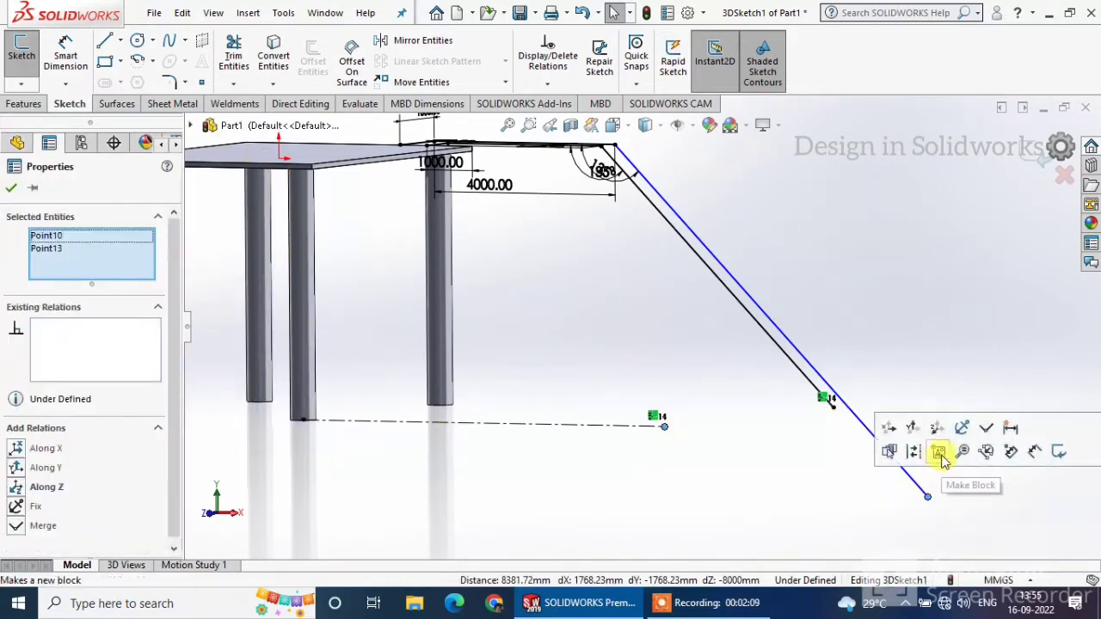
left_click(936, 434)
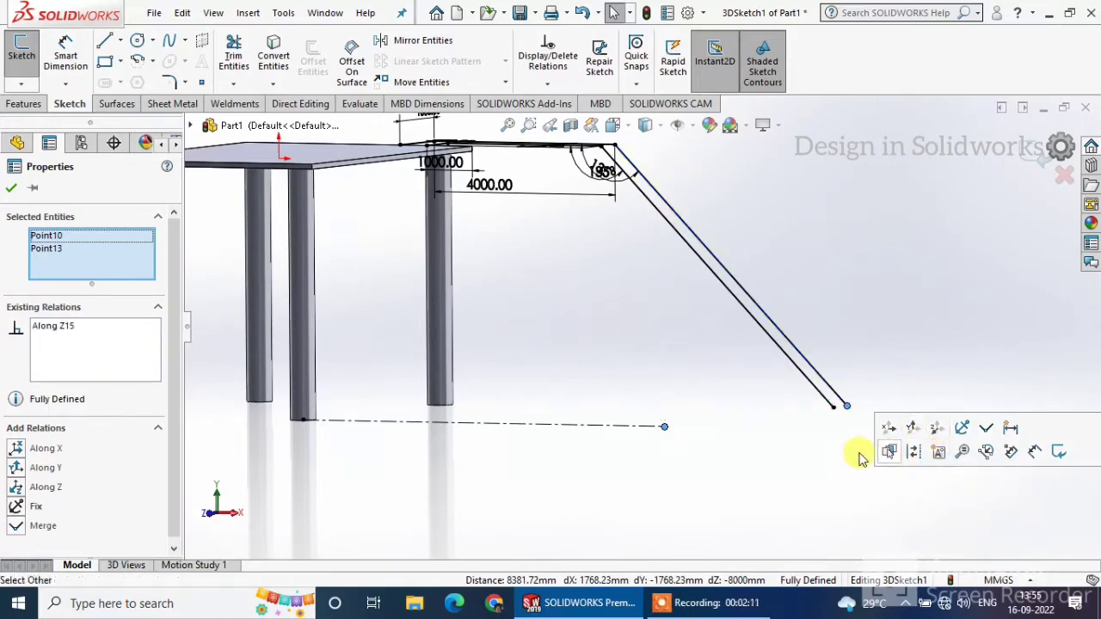
left_click(10, 190)
mouse_move(794, 413)
middle_mouse_down()
mouse_move(713, 401)
mouse_move(727, 418)
mouse_move(669, 364)
mouse_move(679, 398)
middle_mouse_up()
scroll(643, 352, "down", 3)
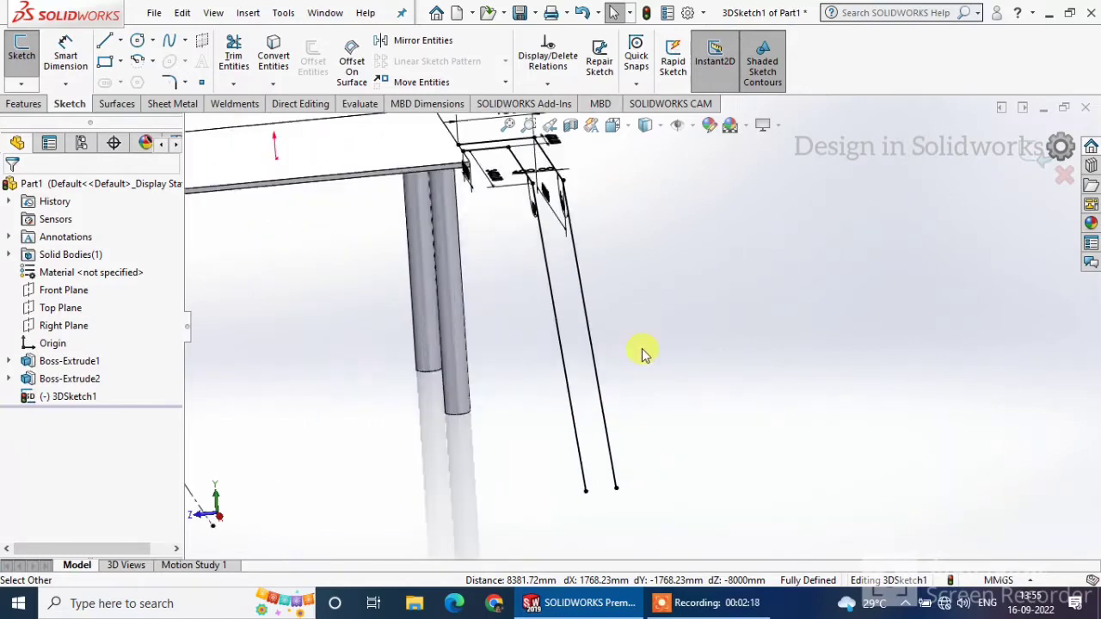
Step: Set the 600 mm spacing between the two segments parallel to the platform's short edge to 70 mm
mouse_move(697, 299)
middle_mouse_down()
mouse_move(610, 319)
mouse_move(653, 344)
middle_mouse_up()
scroll(509, 250, "down", 5)
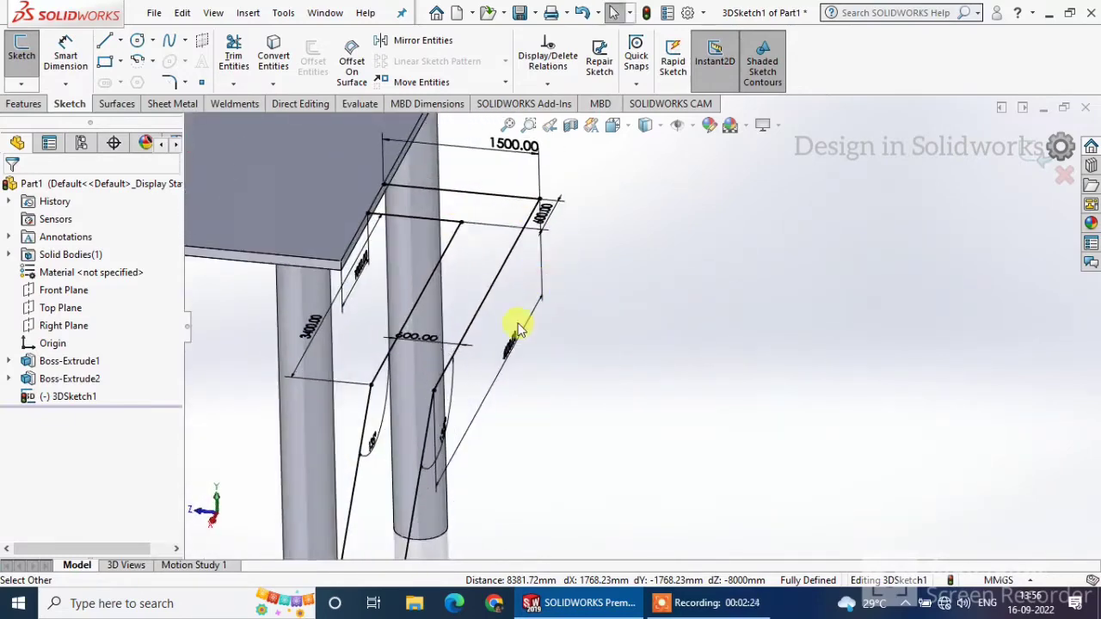
left_click(419, 340)
left_click(418, 338)
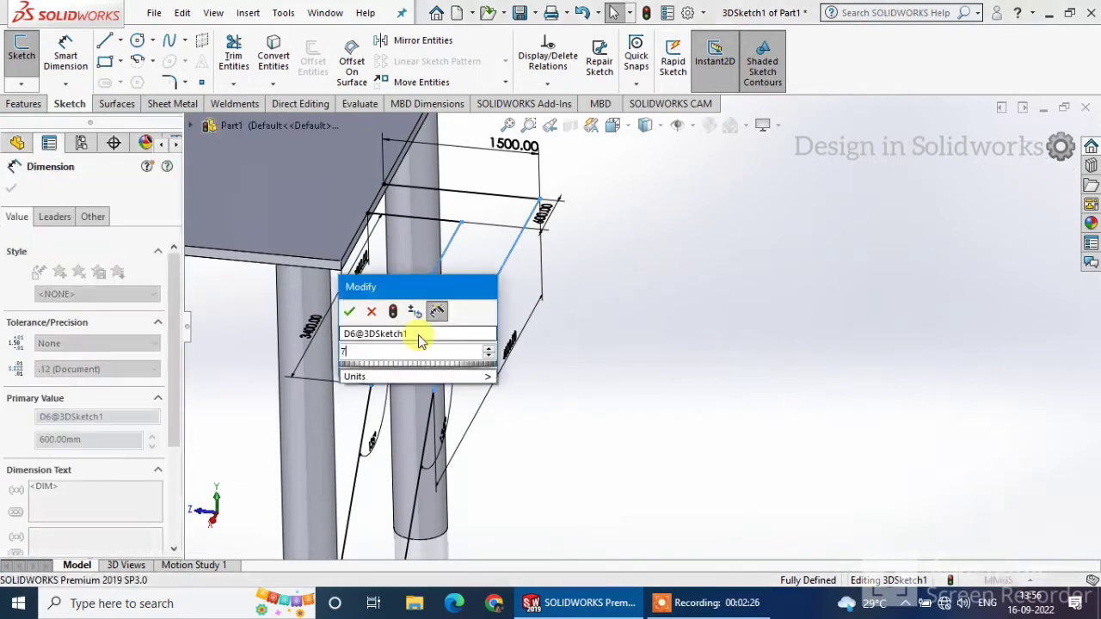
type("70")
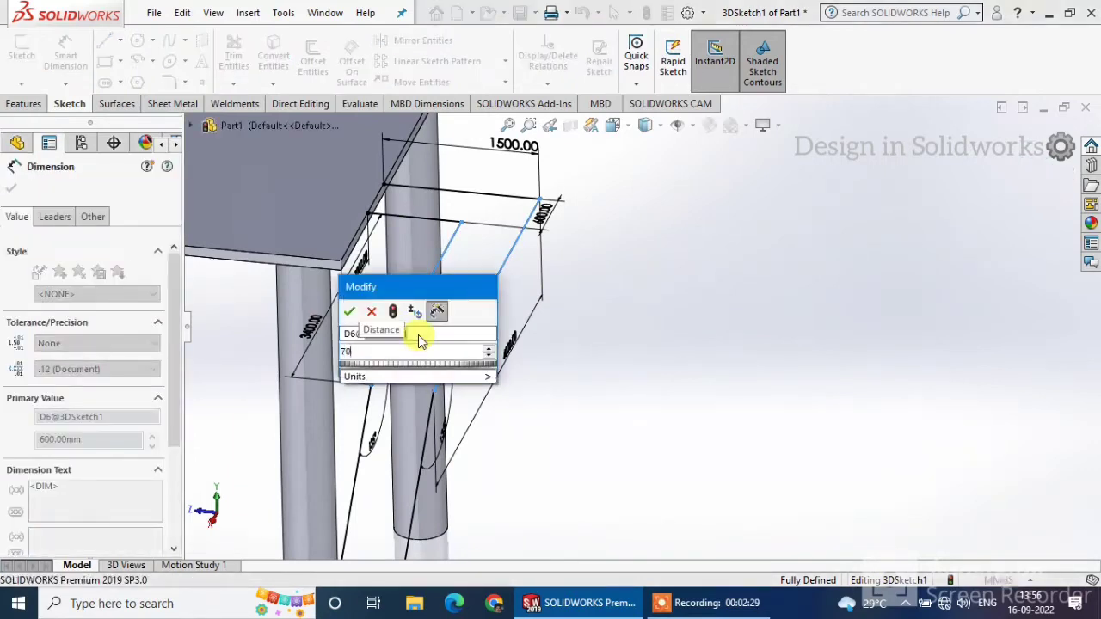
key("Return")
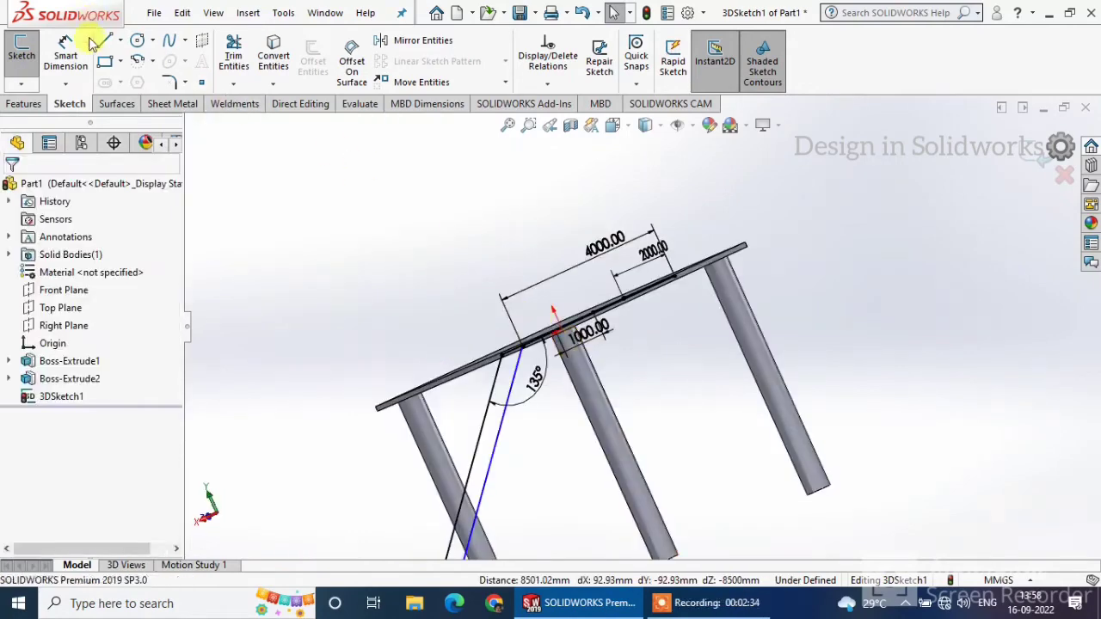
Step: Dimension the angle between the outer sloping line and the outer segment parallel to the platform's short edge
left_click(67, 48)
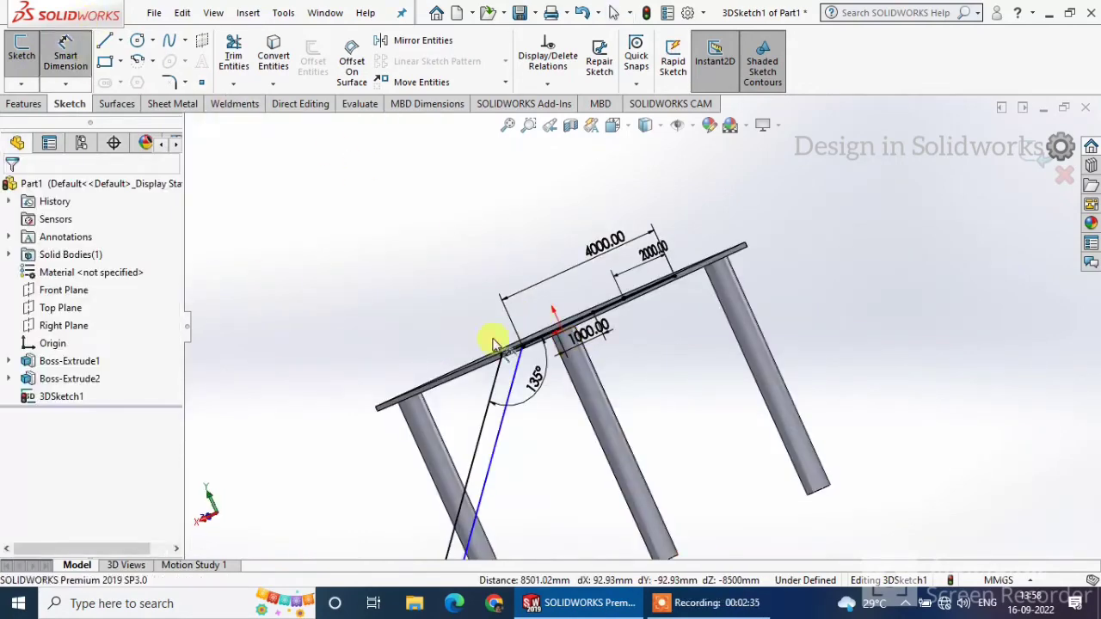
left_click(555, 359)
middle_click_drag(553, 340, 634, 376)
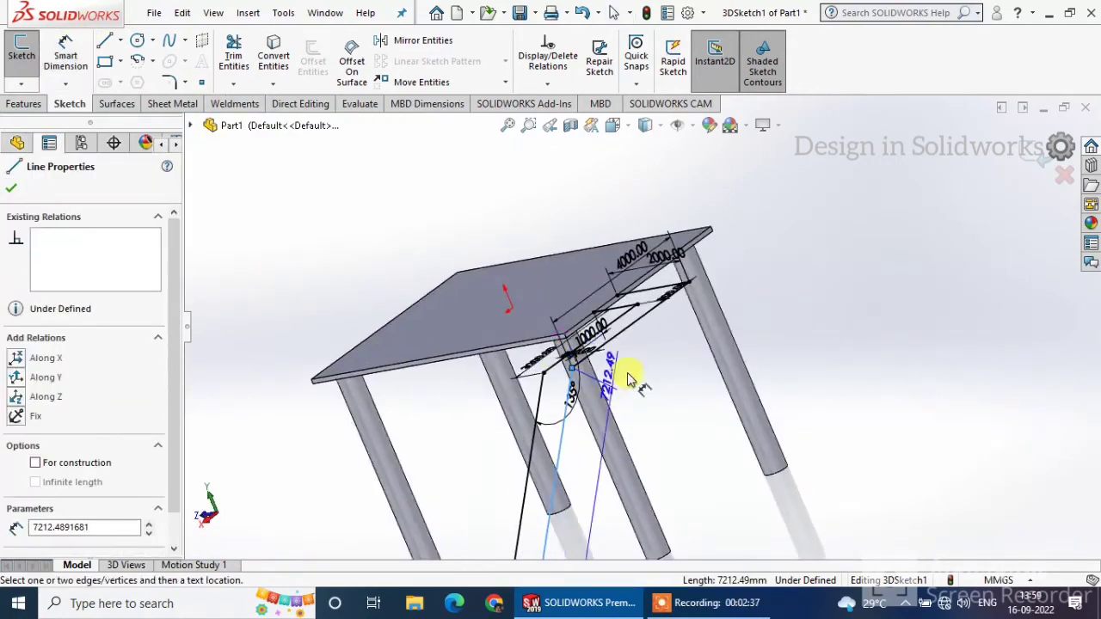
left_click(635, 362)
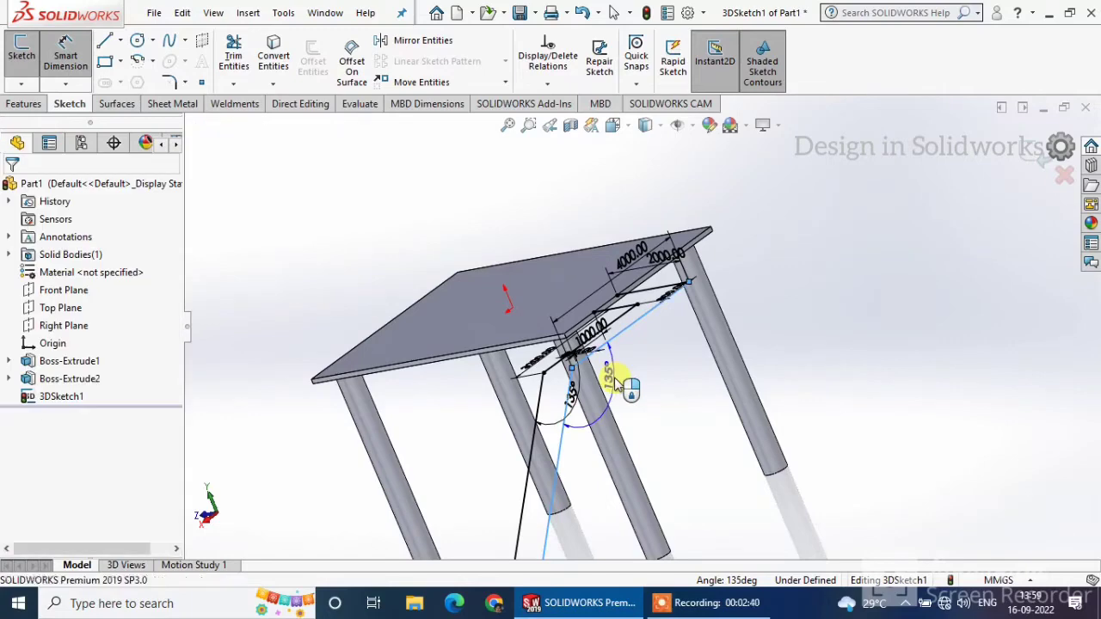
left_click(546, 356)
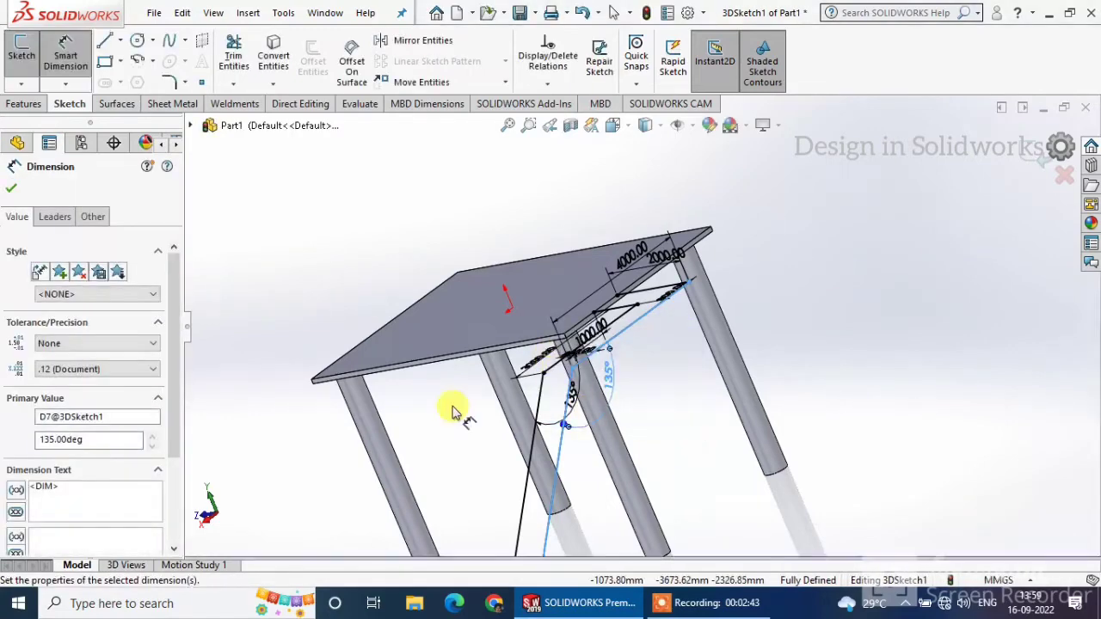
left_click(11, 188)
Step: Check the dimensioned segments beside the platform edge and exit the 3D sketch
mouse_move(719, 429)
middle_mouse_down()
mouse_move(713, 413)
mouse_move(666, 393)
mouse_move(678, 388)
mouse_move(669, 339)
middle_mouse_up()
scroll(669, 344, "down", 5)
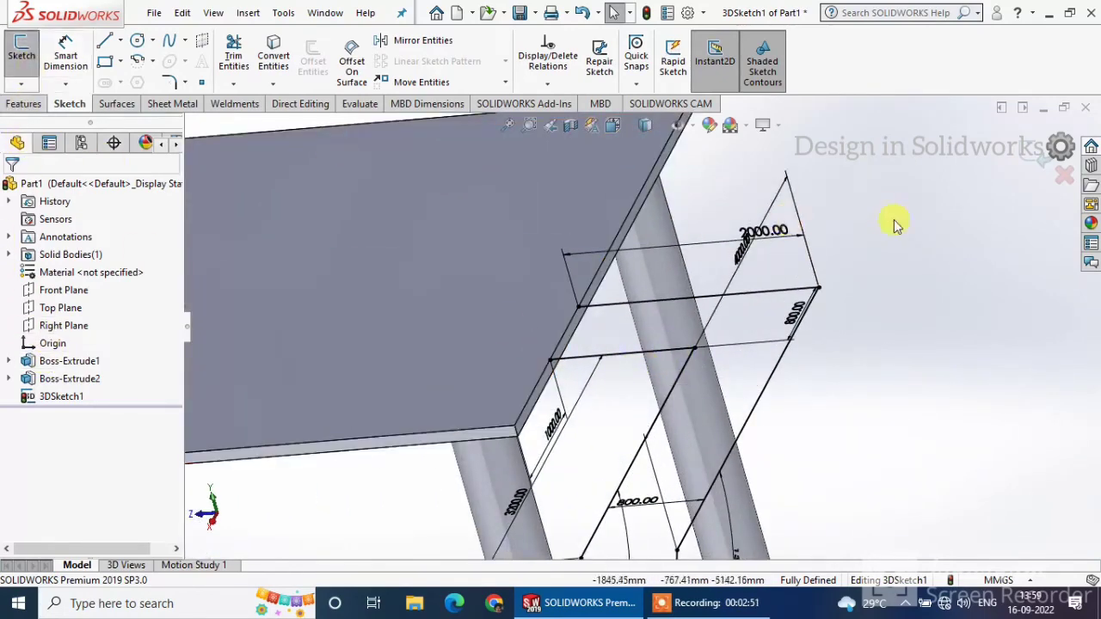
left_click(1047, 155)
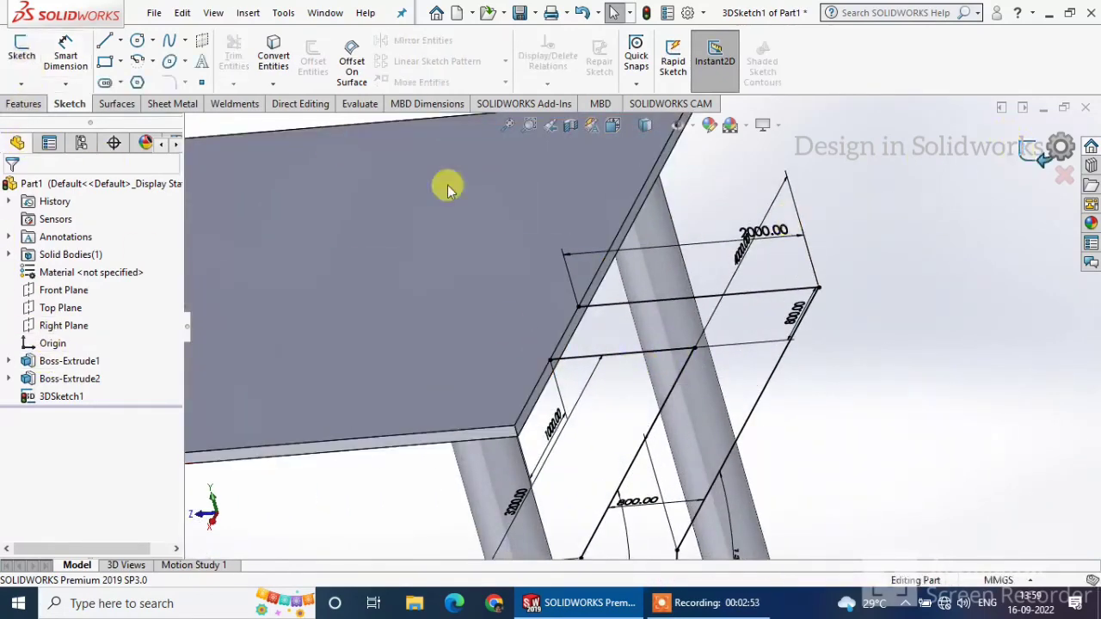
Step: Start a structural member along the shorter segment projecting from the platform edge, using the iso sb beam profile in size 120 x 12
left_click(233, 104)
left_click(117, 59)
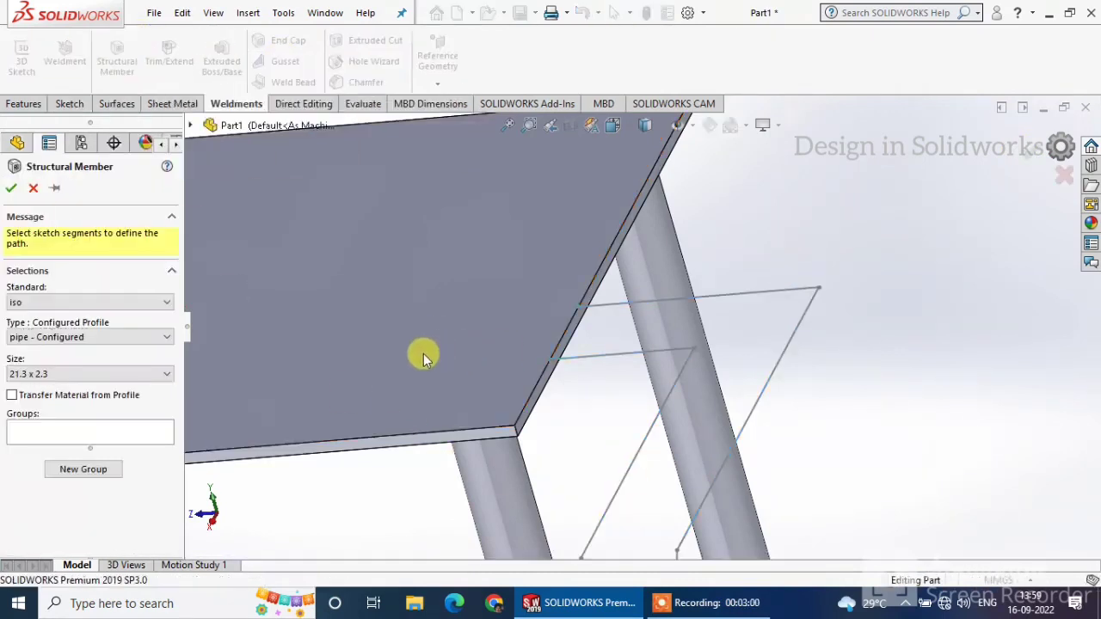
left_click(83, 338)
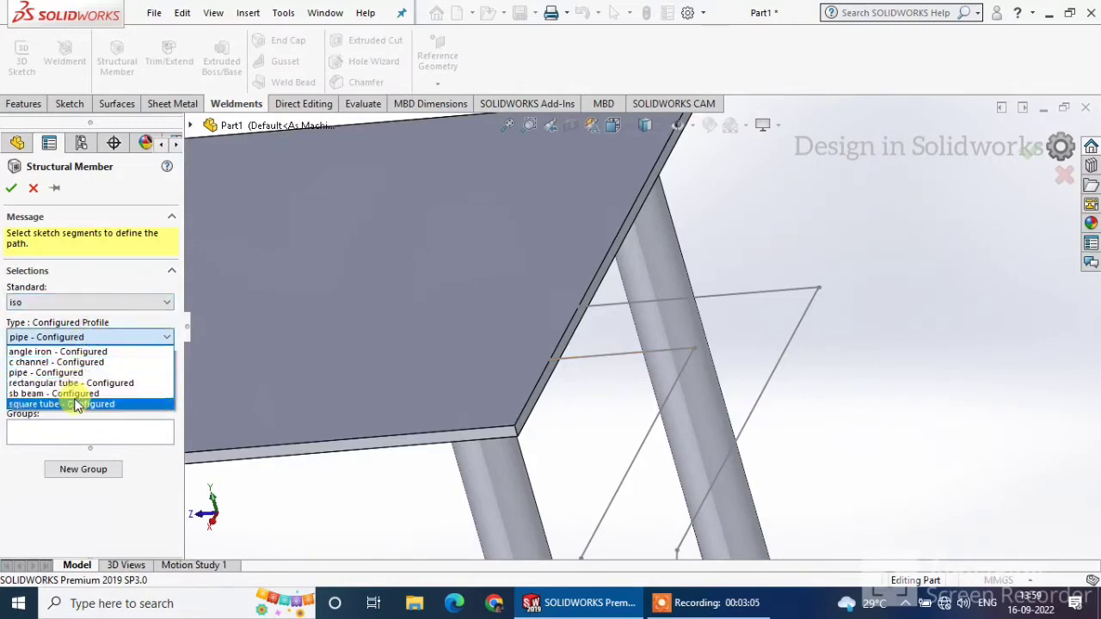
left_click(78, 394)
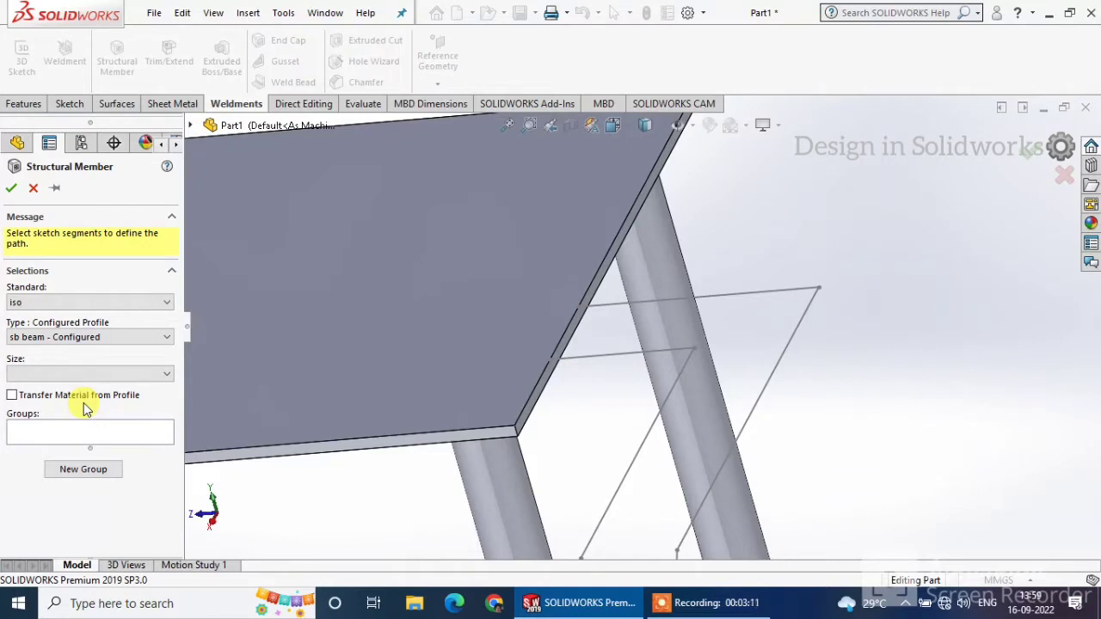
left_click(618, 359)
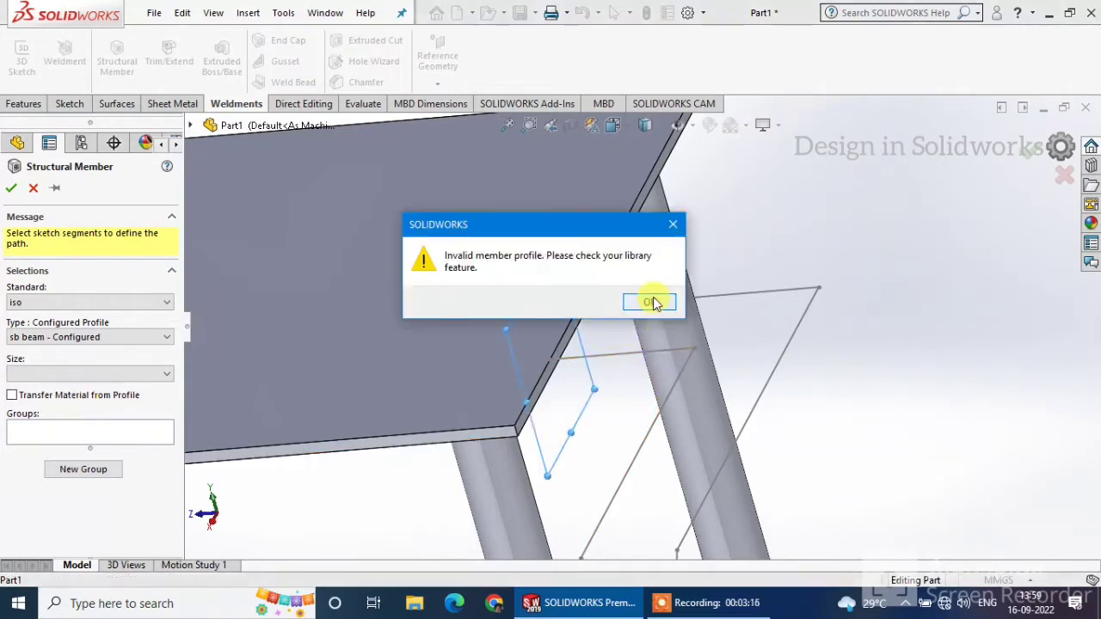
left_click(651, 303)
left_click(49, 374)
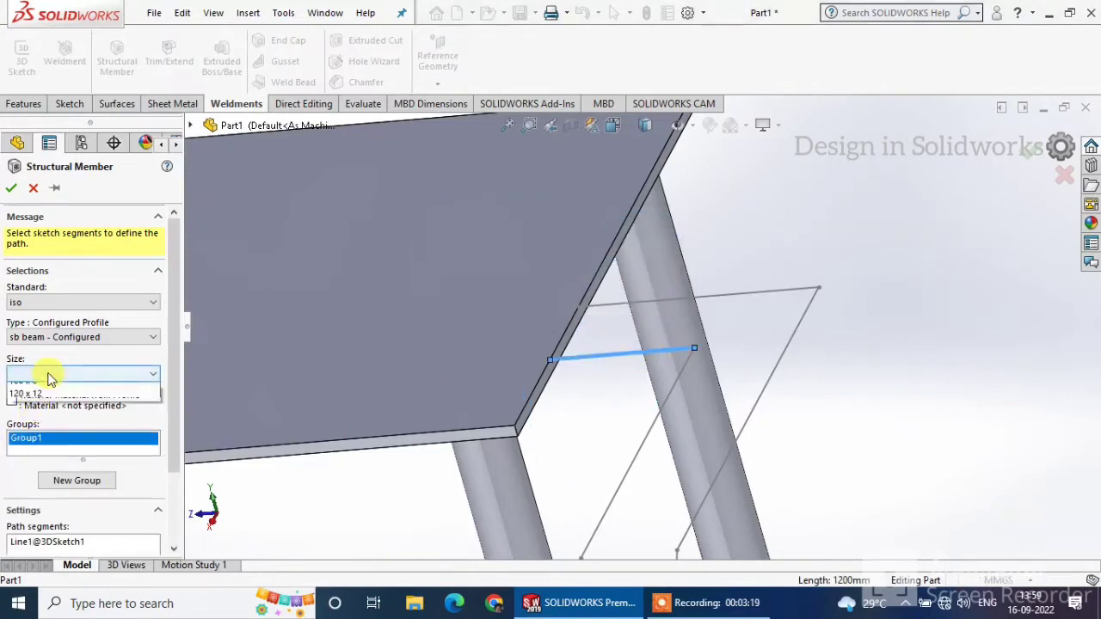
left_click(43, 413)
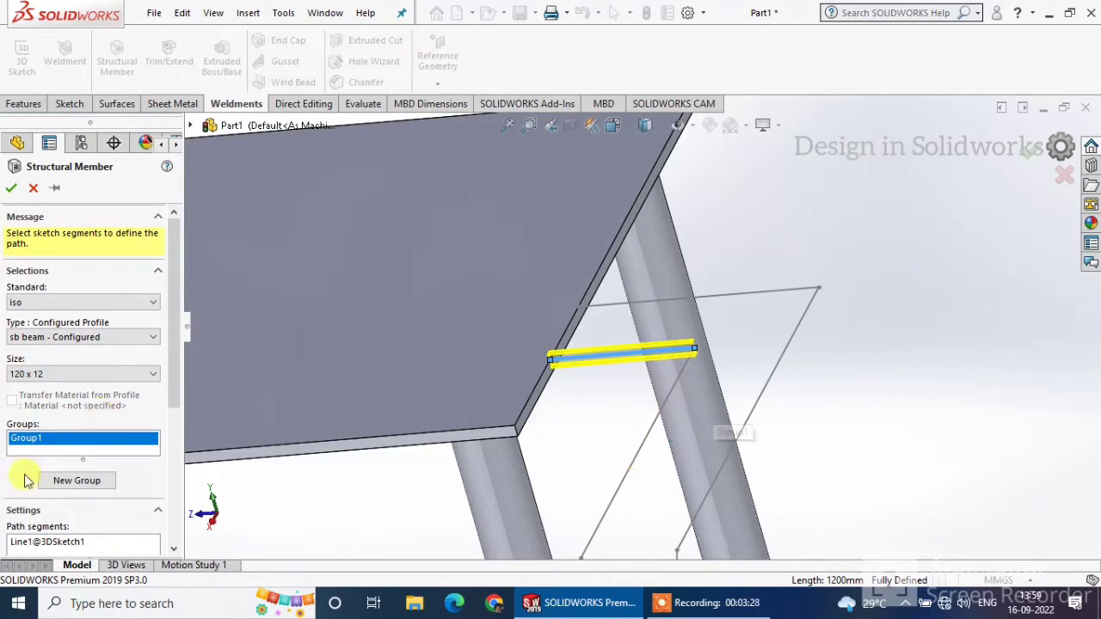
Step: Change the structural member profile to c channel, size 120 x 12, and reselect the shorter projecting segment as its path
left_click(74, 480)
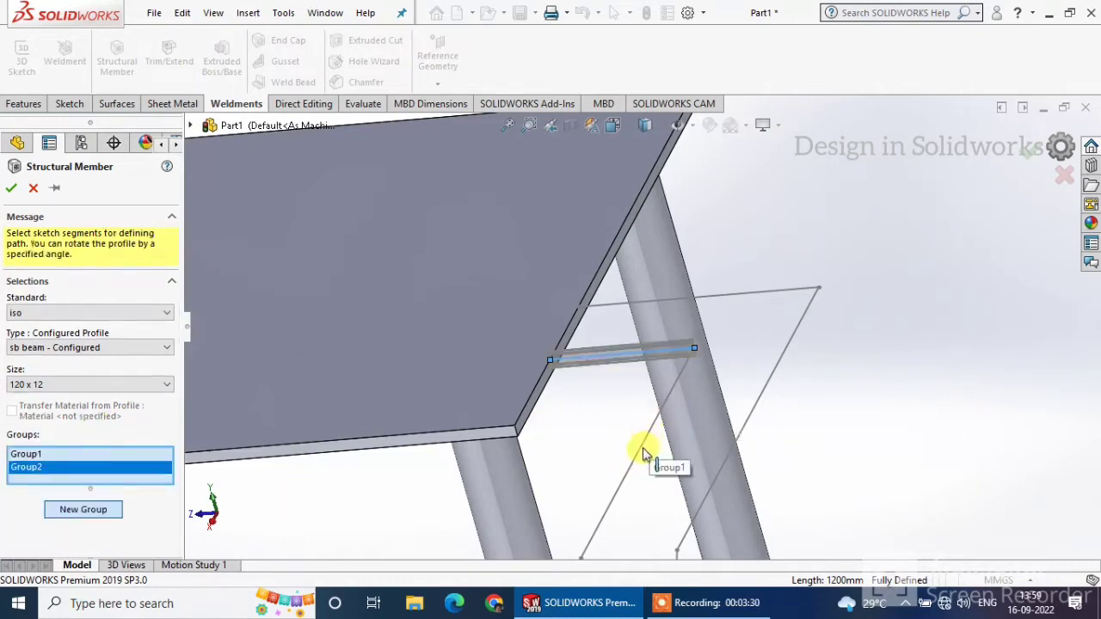
middle_click_drag(593, 404, 614, 476)
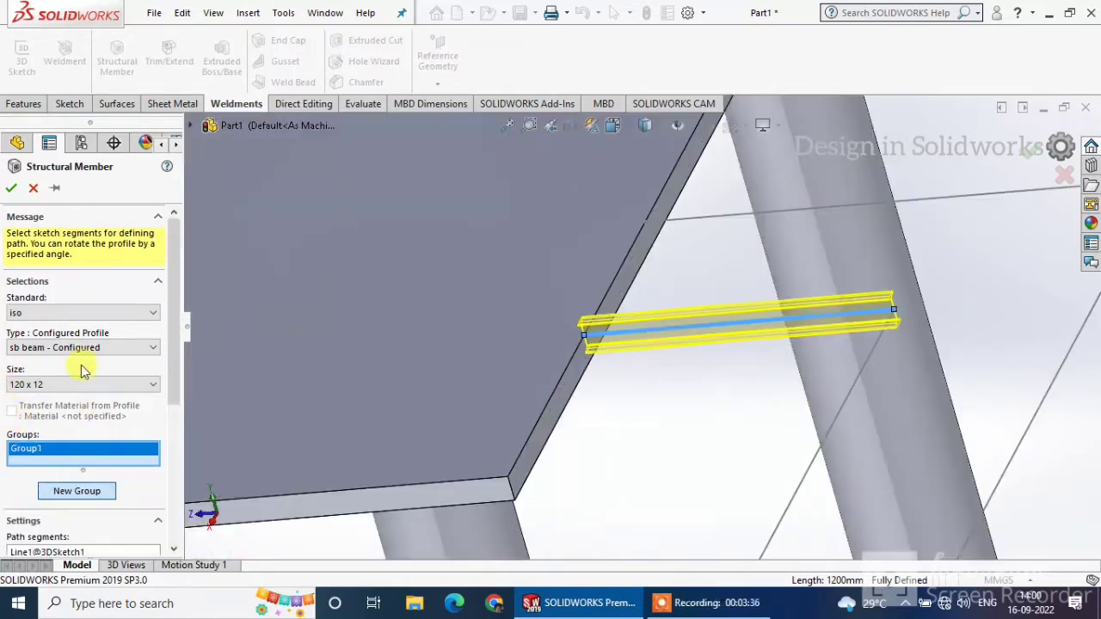
left_click(28, 347)
left_click(38, 376)
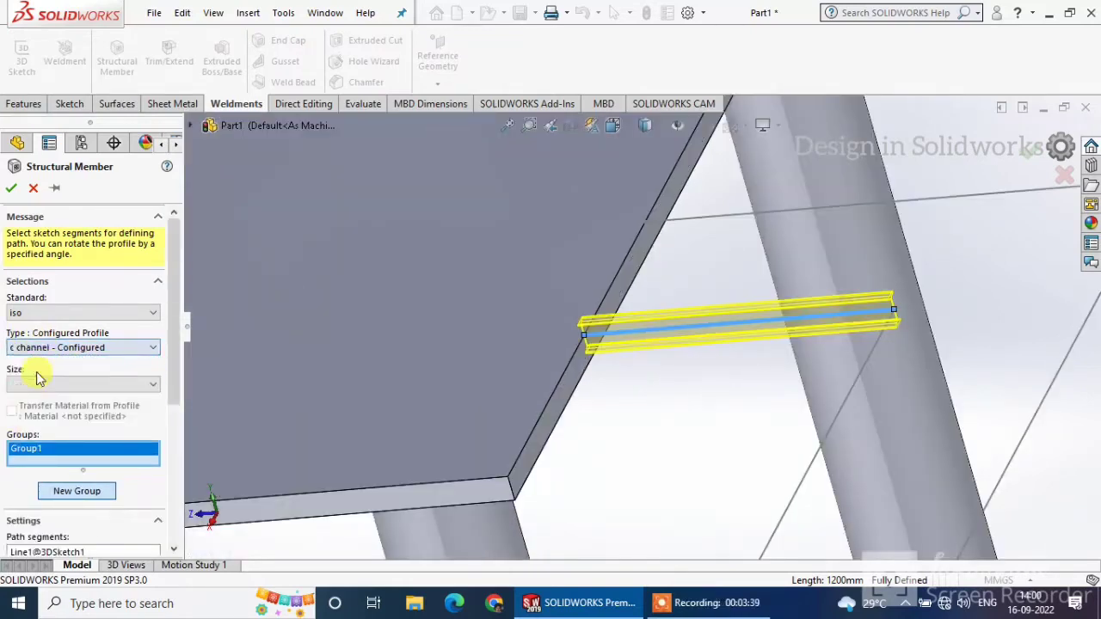
left_click(53, 384)
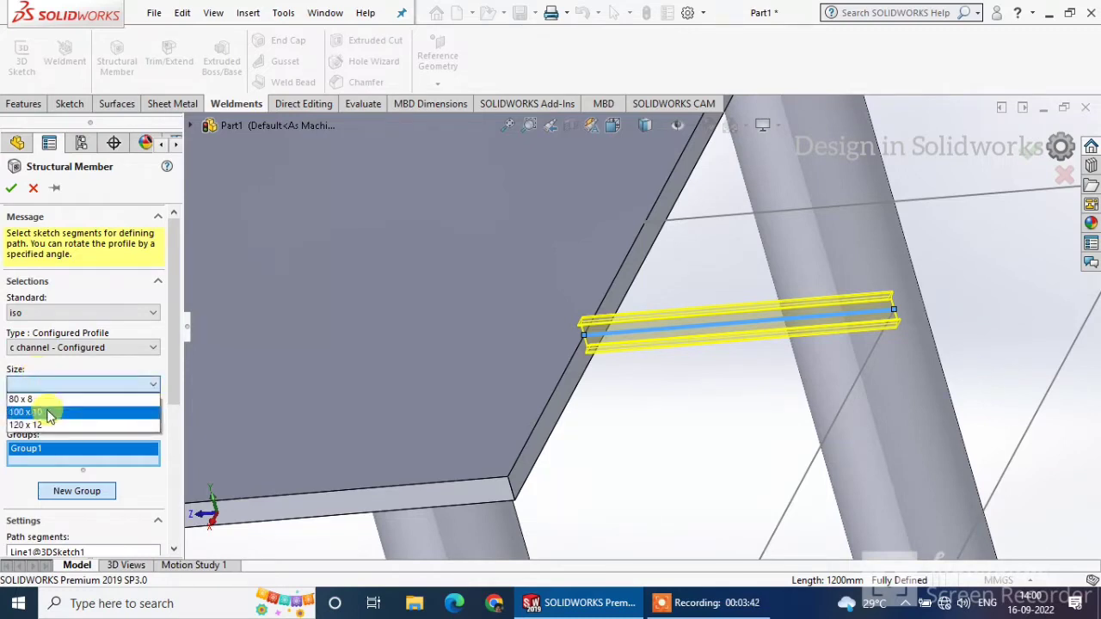
left_click(43, 422)
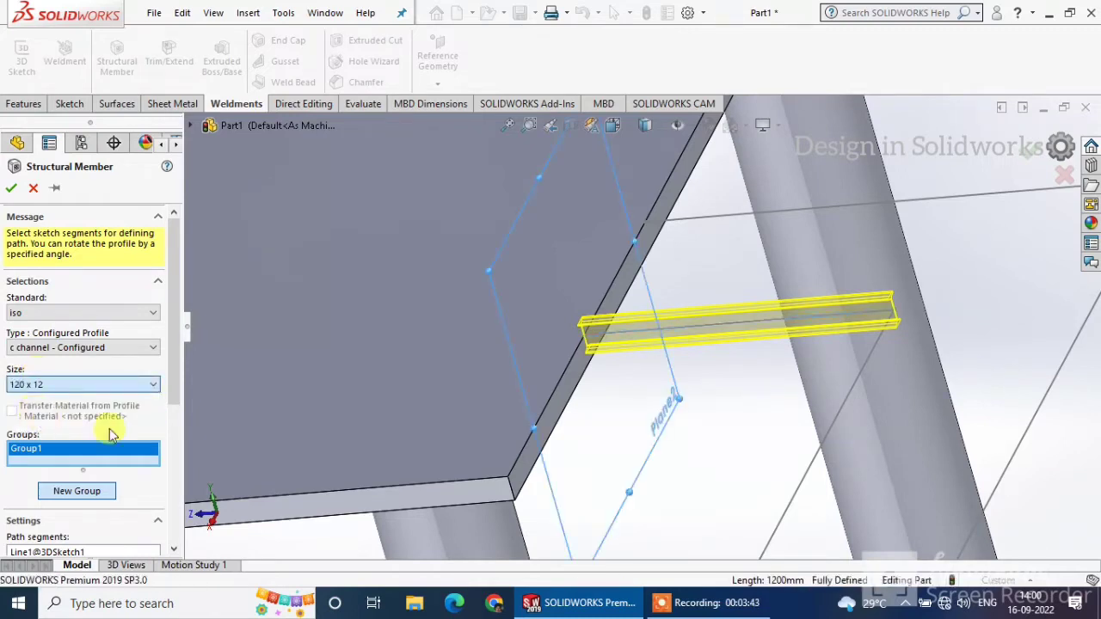
left_click(722, 336)
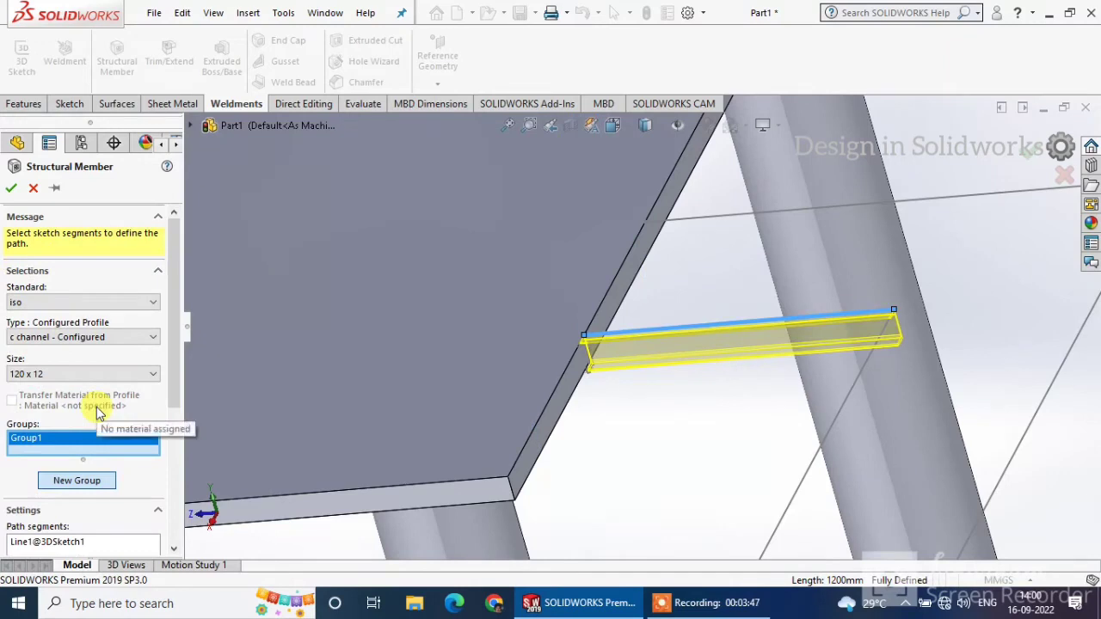
Step: Mirror the channel profile about its vertical axis
left_click(174, 490)
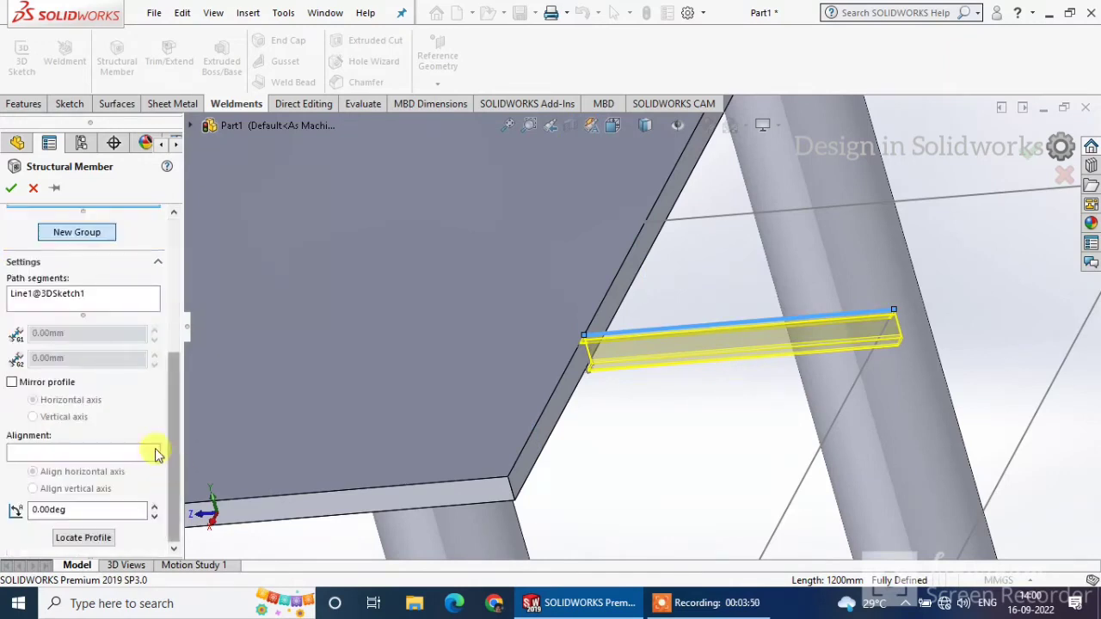
left_click(12, 383)
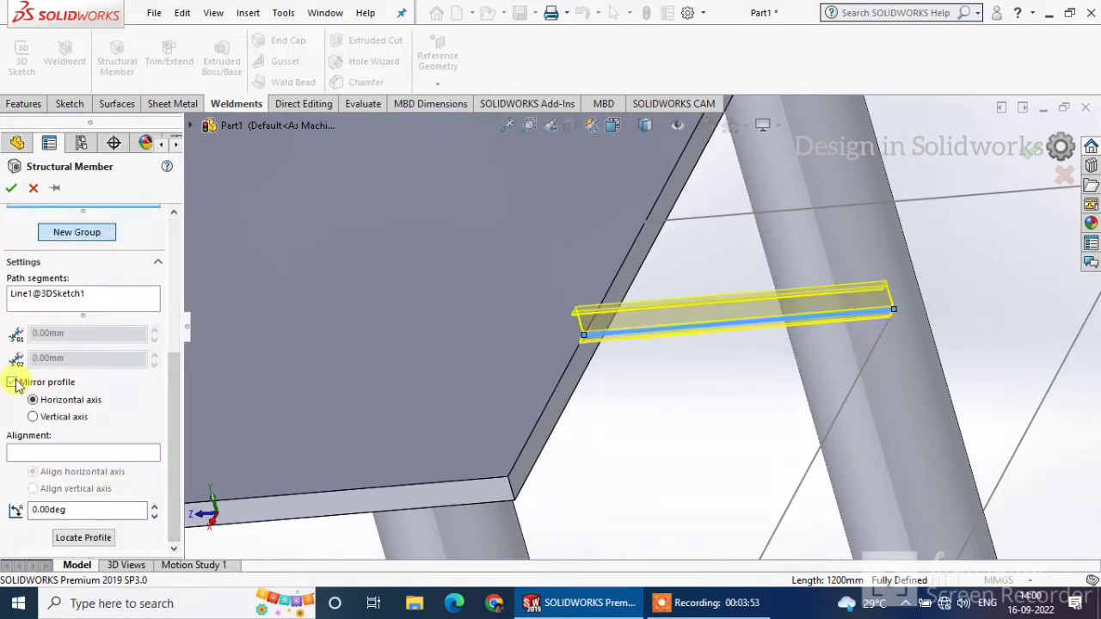
left_click(34, 418)
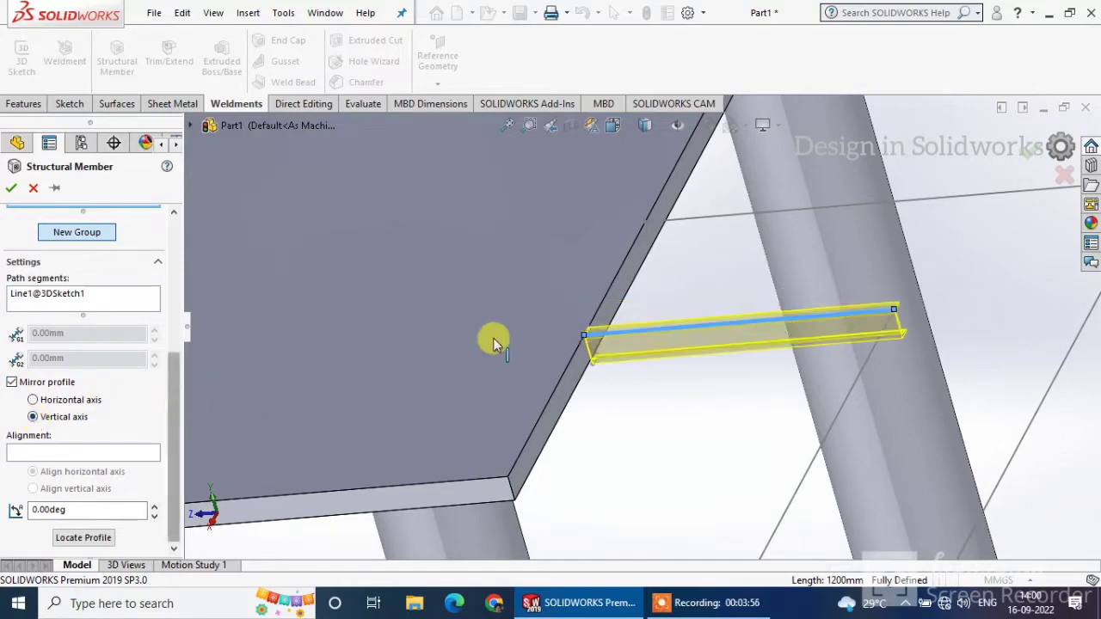
scroll(633, 345, "down", 3)
scroll(637, 347, "up", 3)
scroll(637, 348, "up", 2)
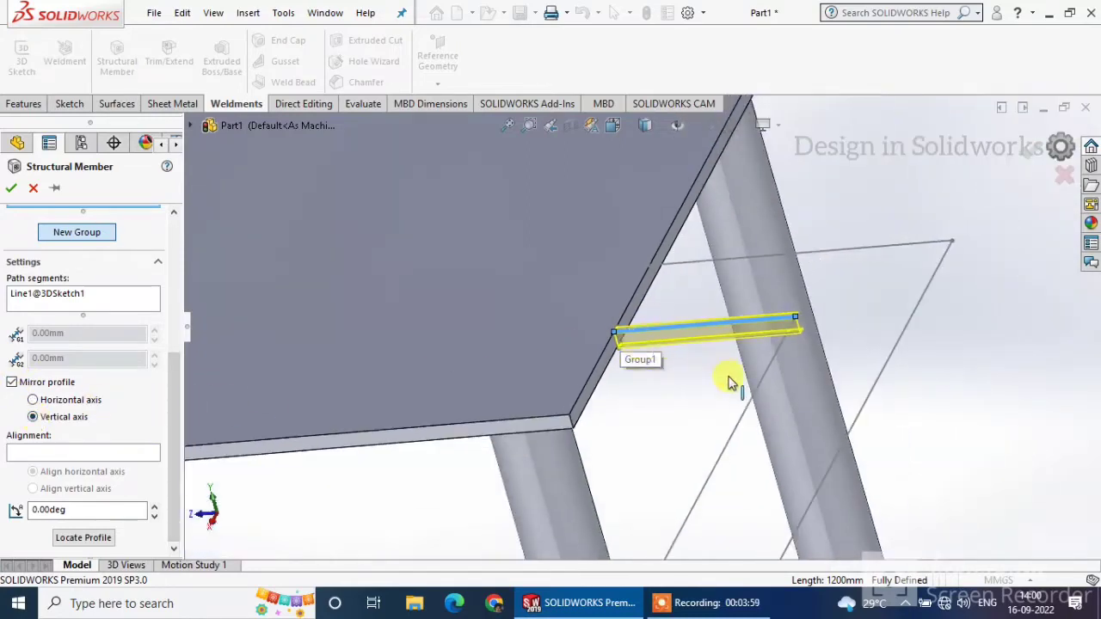
scroll(745, 407, "up", 2)
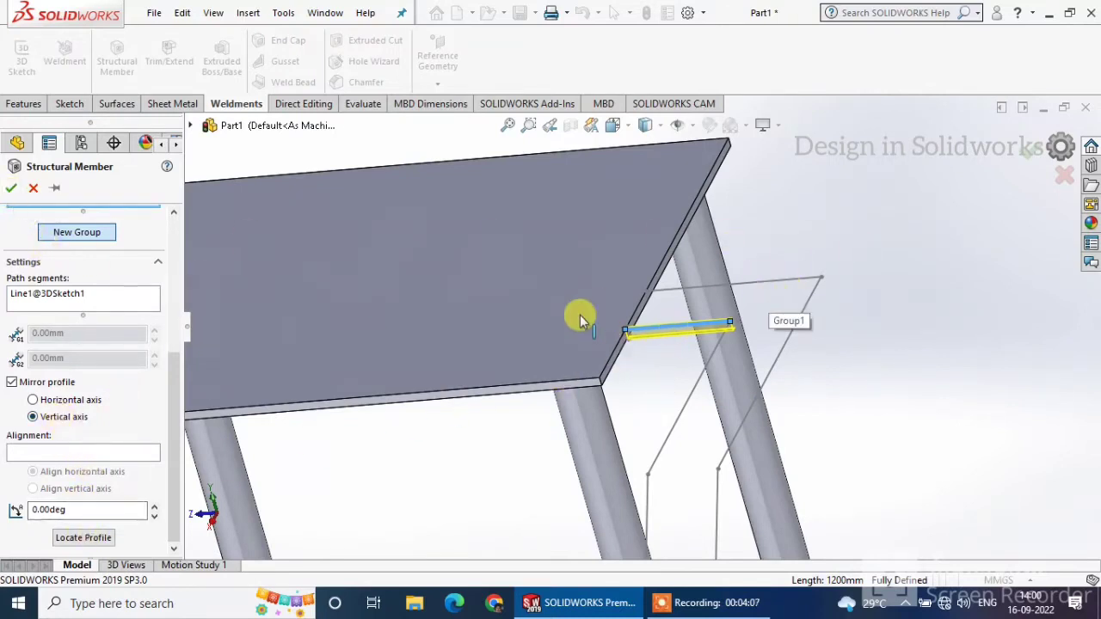
Step: Add the adjoining edge-parallel segment and the inner sloping line to the channel's path and create the structural member
left_click(696, 386)
middle_click_drag(709, 460, 732, 405)
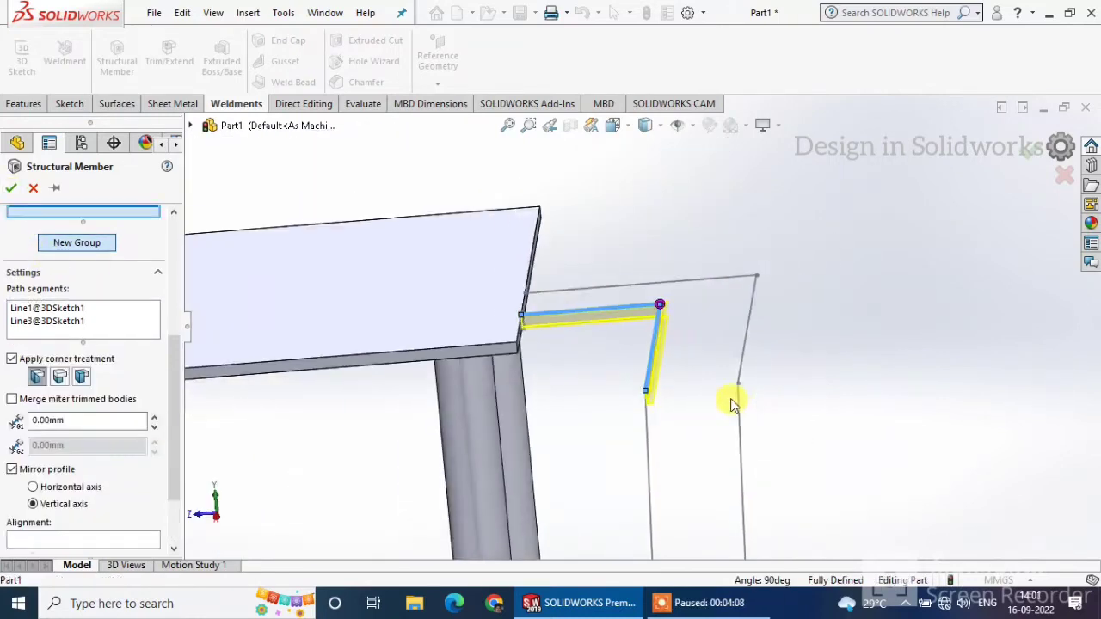
left_click(648, 492)
scroll(694, 455, "up", 3)
scroll(651, 300, "down", 4)
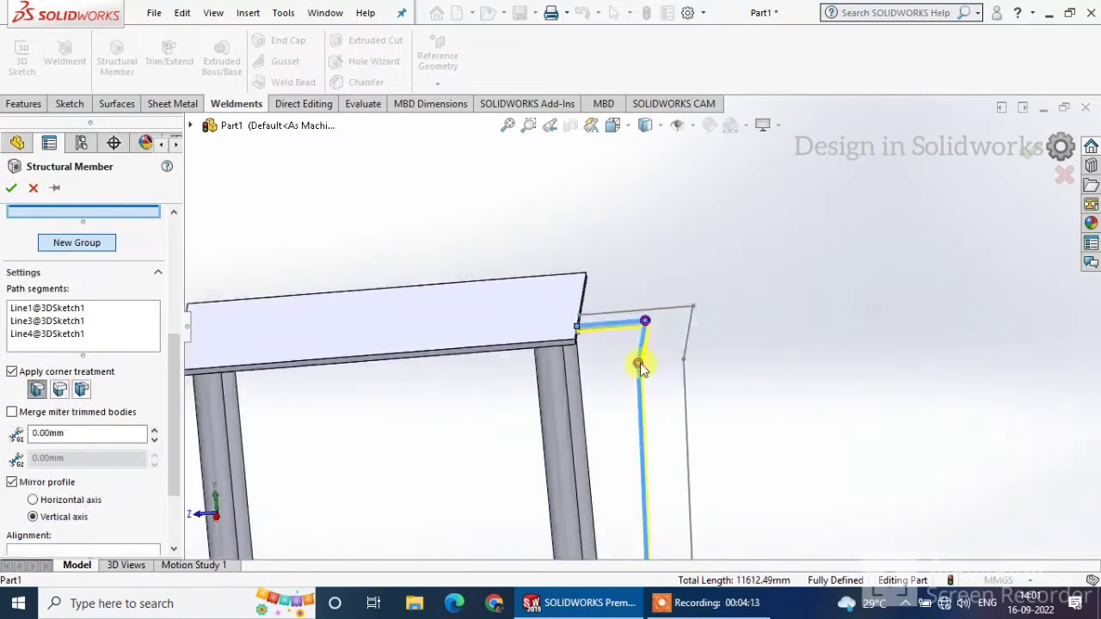
middle_click_drag(640, 363, 615, 356)
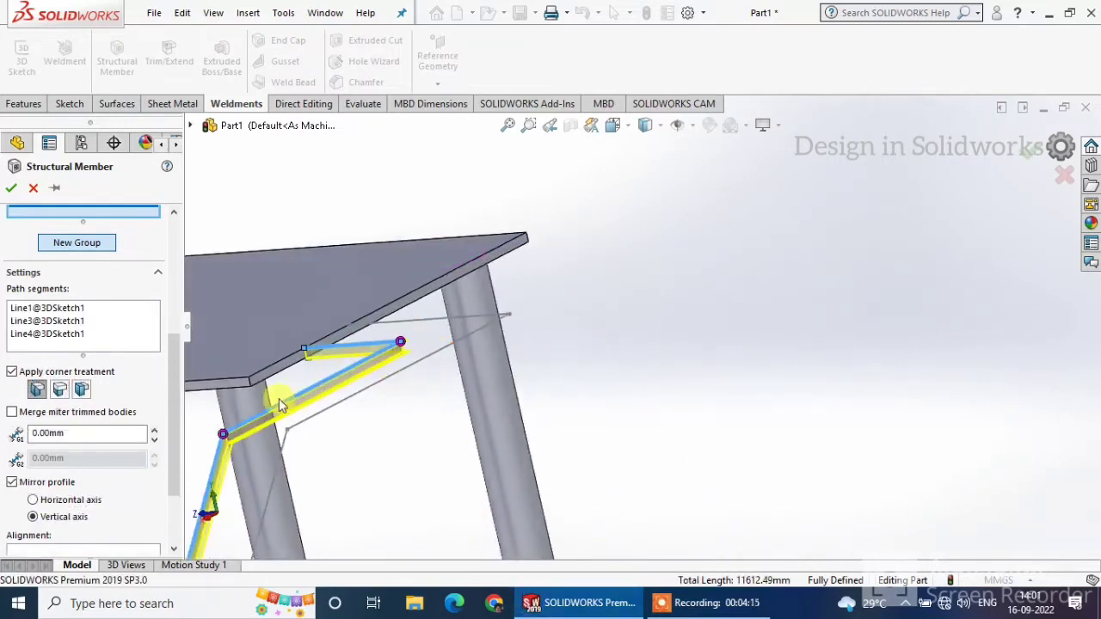
left_click(11, 191)
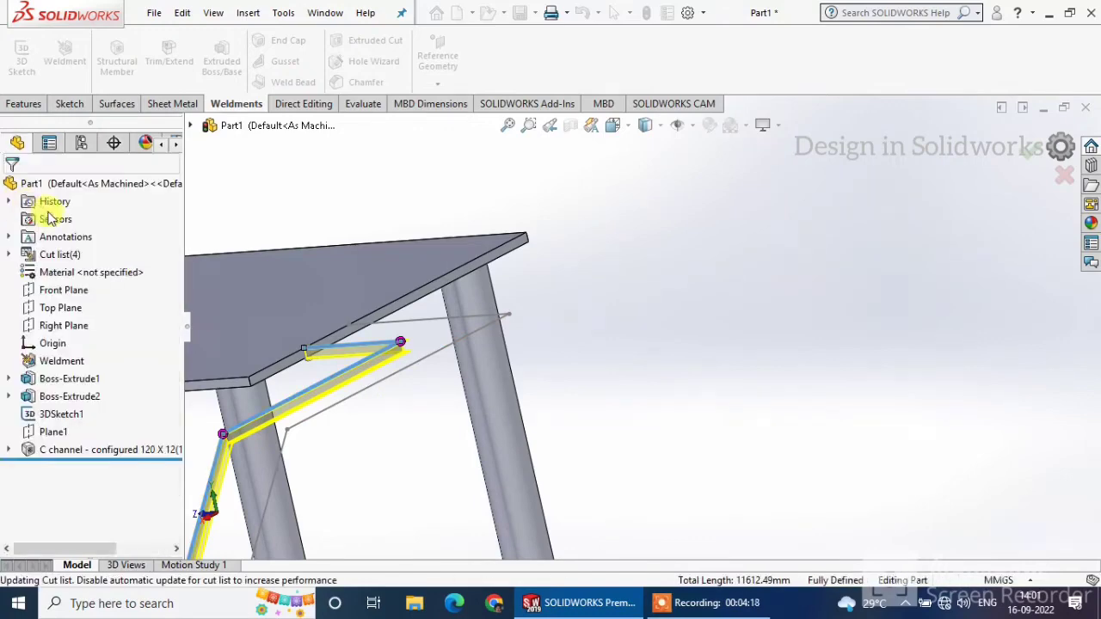
Step: Edit the C channel structural member and add a second group starting with the longer segment projecting from the platform edge
left_click(77, 449)
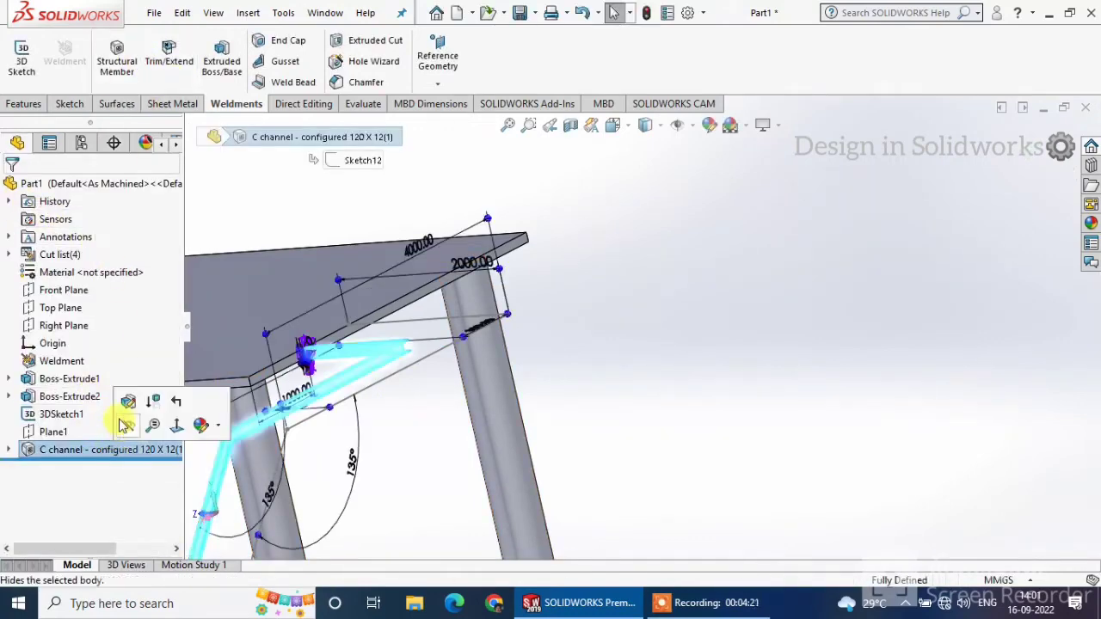
left_click(128, 394)
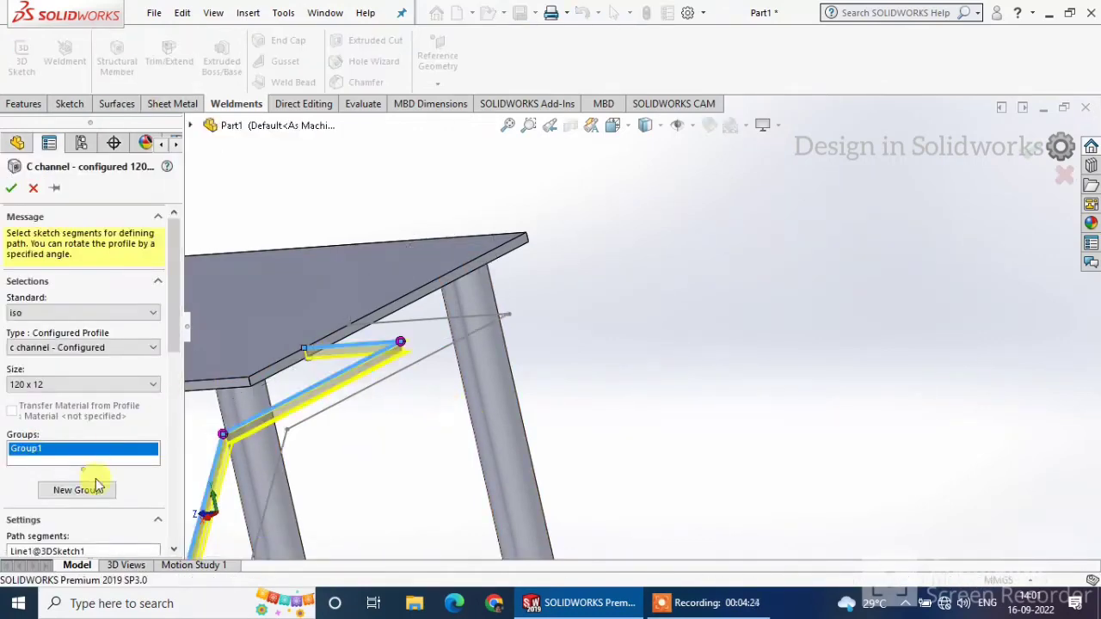
left_click(78, 489)
left_click(403, 320)
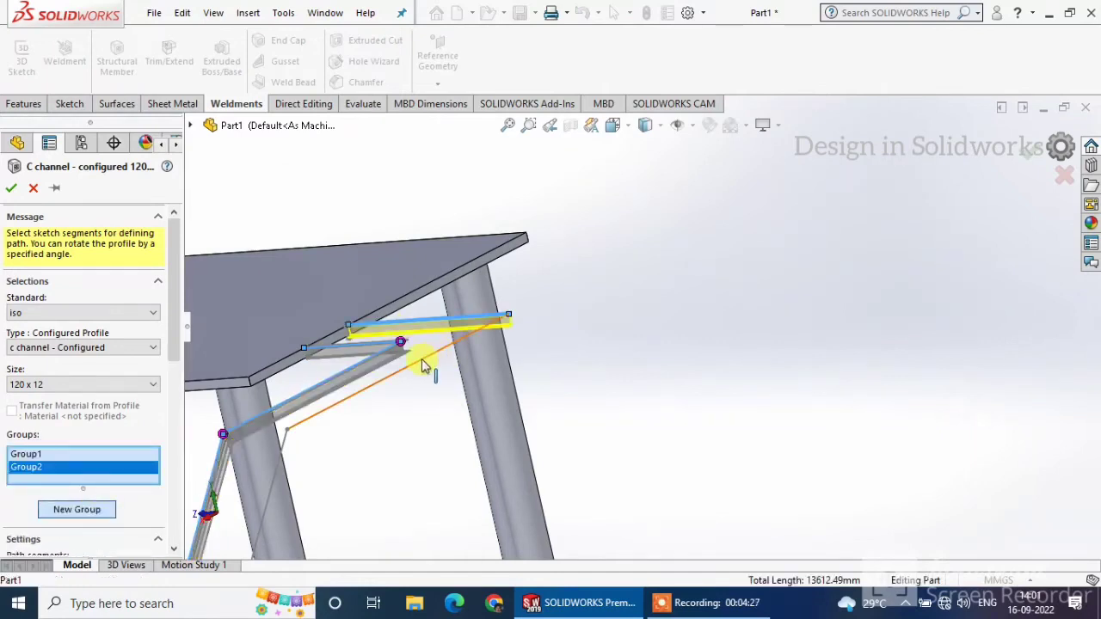
Step: Extend the second group along the outer edge-parallel line and the outer sloping line, and apply the channel changes
scroll(438, 340, "down", 3)
scroll(460, 351, "down", 2)
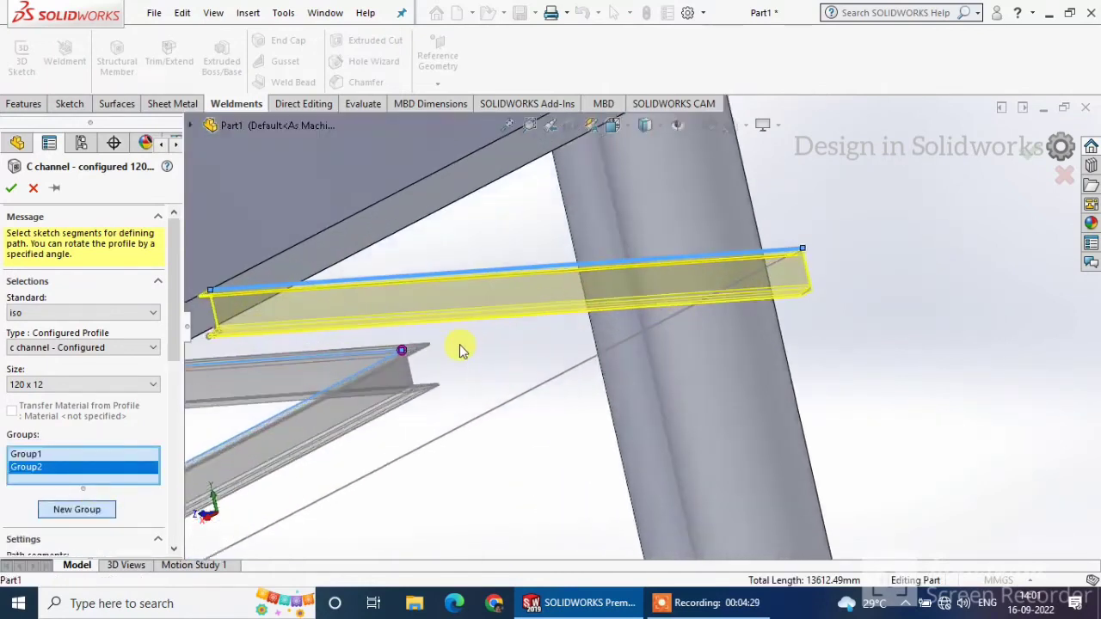
left_click(472, 428)
scroll(472, 428, "up", 5)
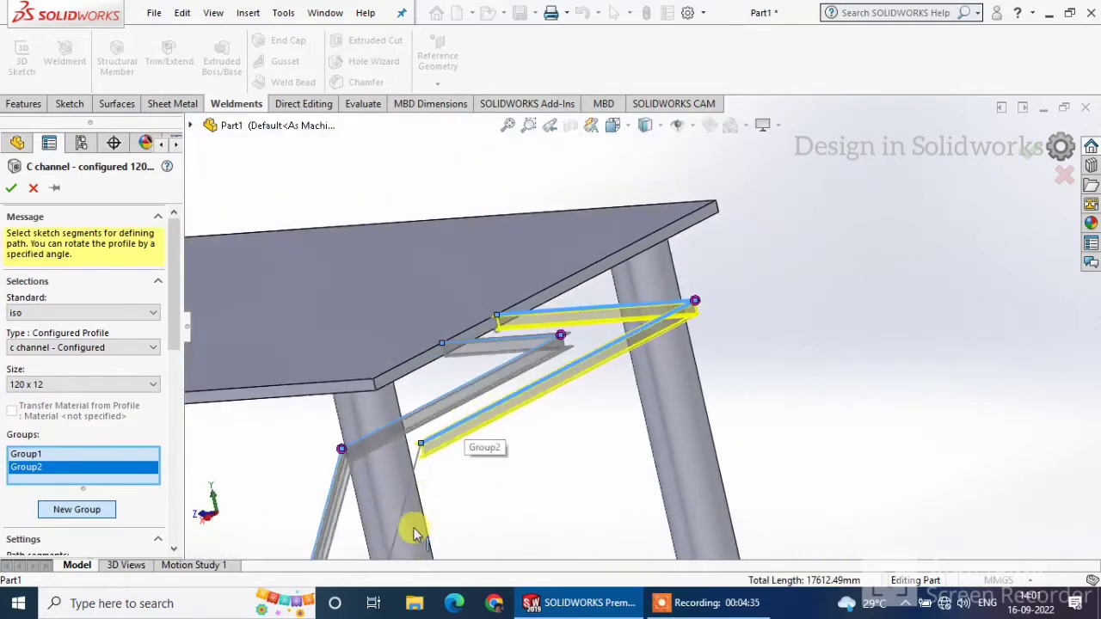
left_click(413, 521)
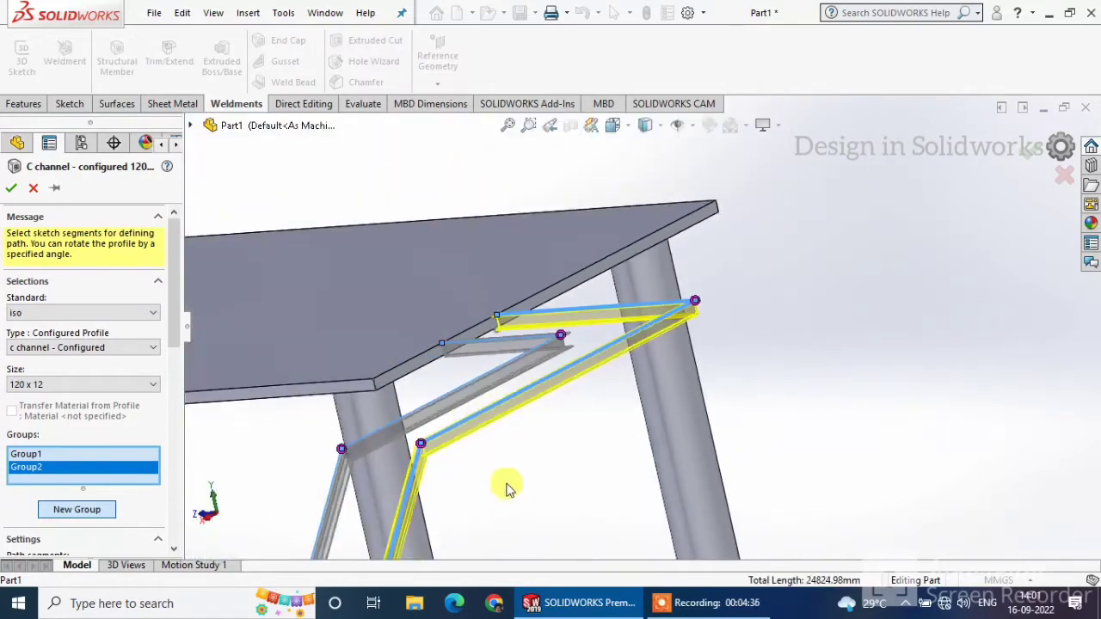
left_click(11, 188)
Step: Examine the corner joints and orientation of the two C channel runs beside the platform
scroll(634, 450, "up", 3)
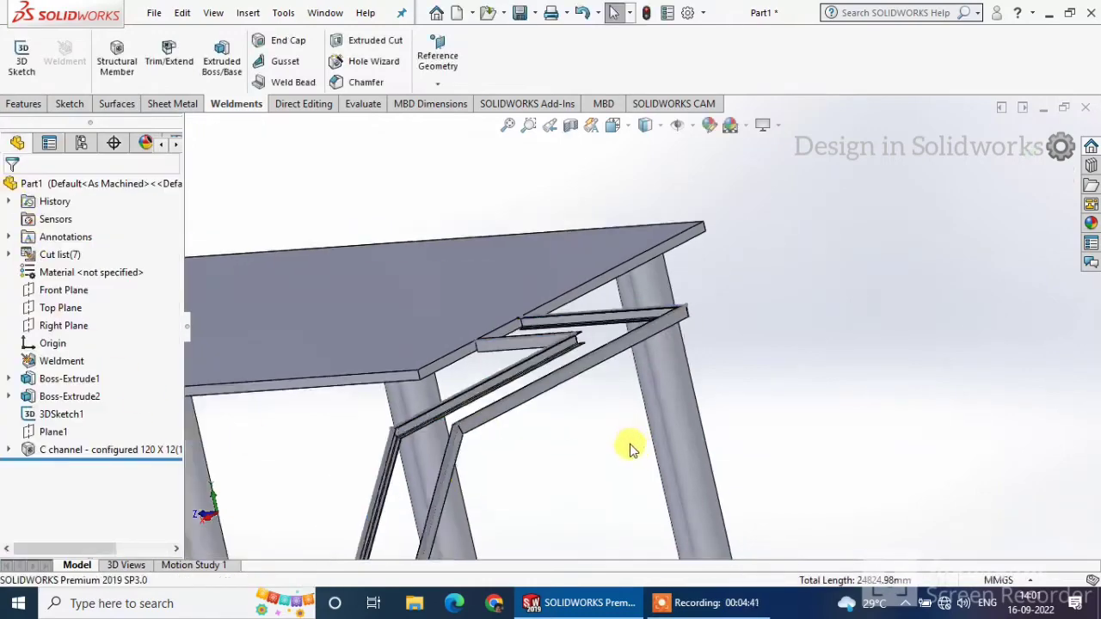
scroll(636, 447, "up", 4)
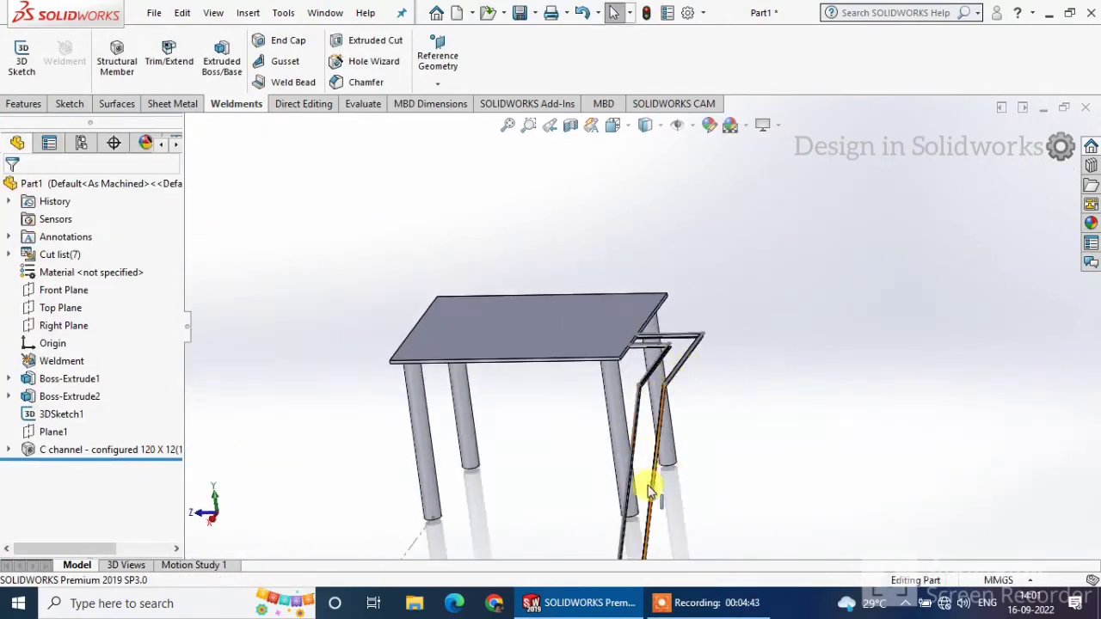
scroll(686, 333, "down", 6)
scroll(686, 333, "down", 8)
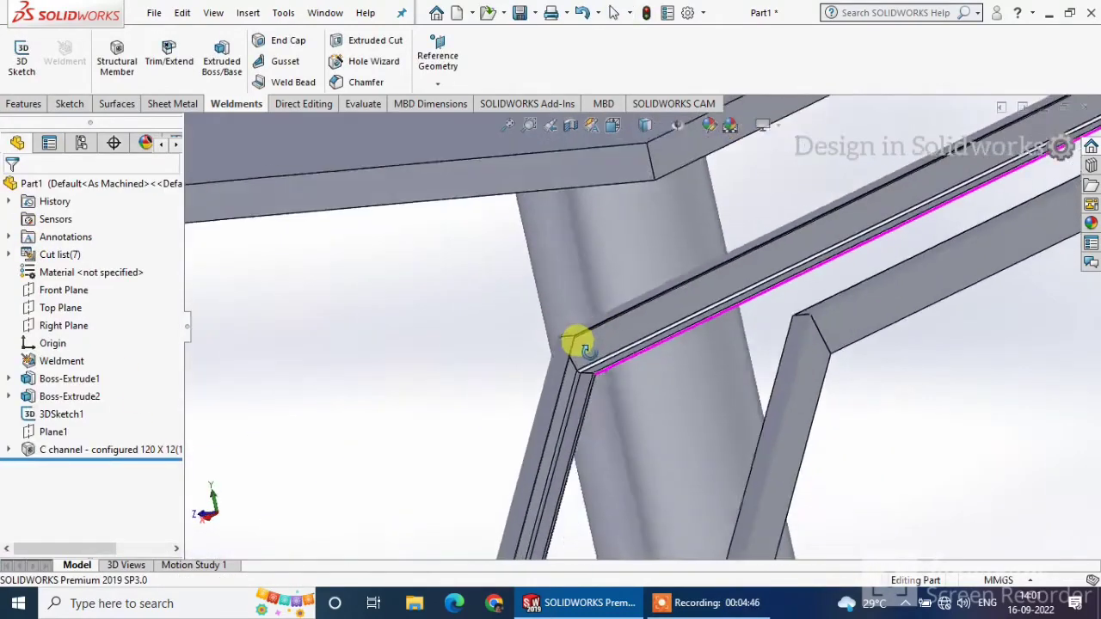
scroll(597, 393, "up", 8)
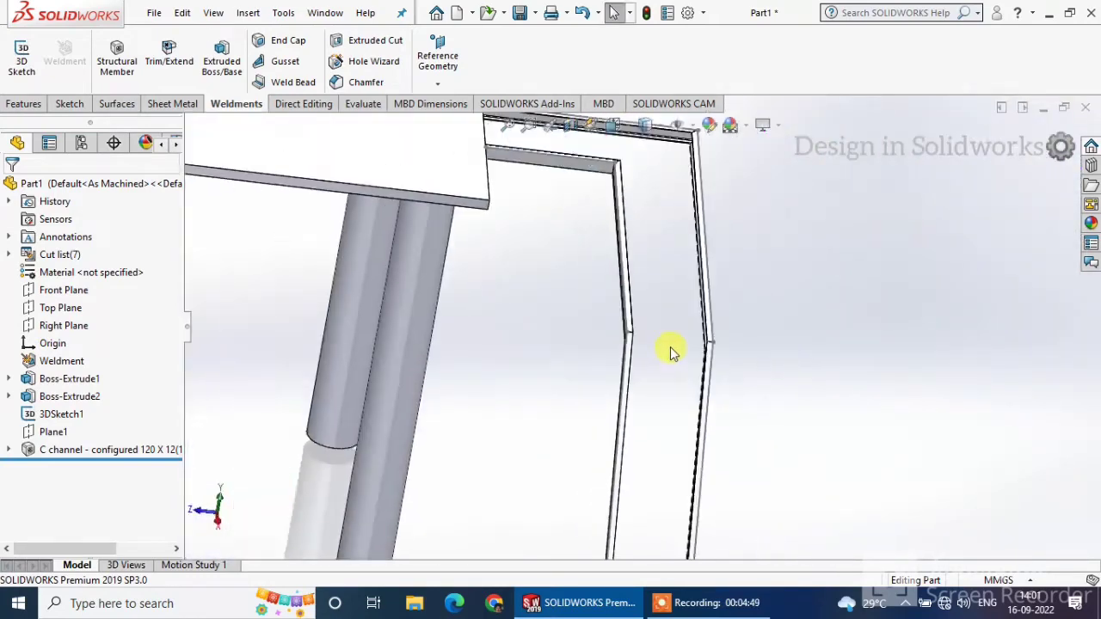
scroll(672, 351, "down", 5)
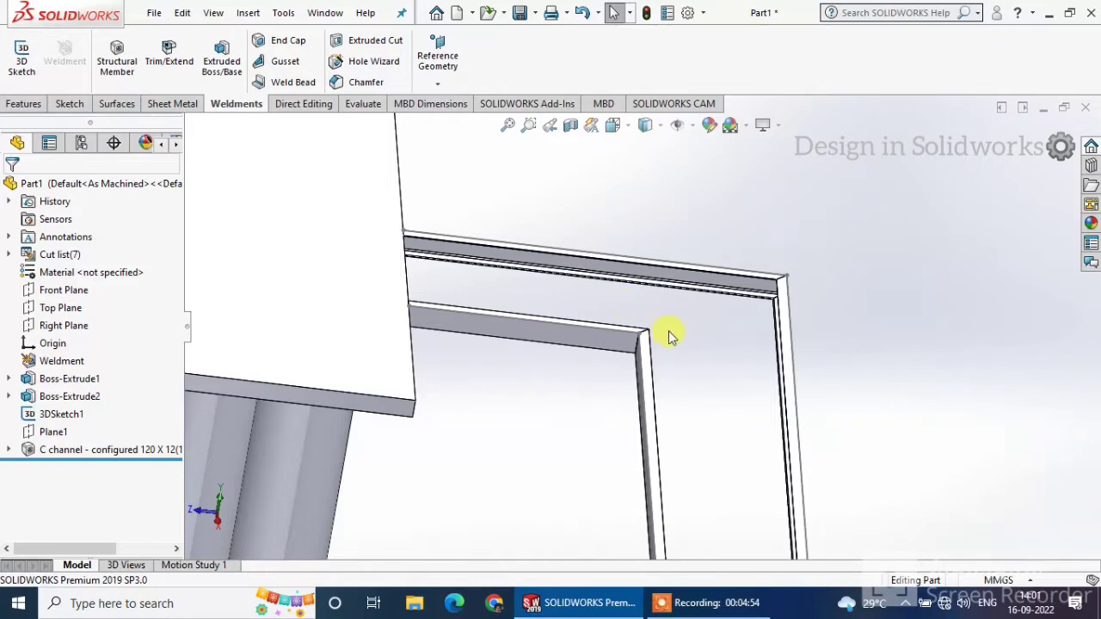
middle_click_drag(671, 336, 614, 287)
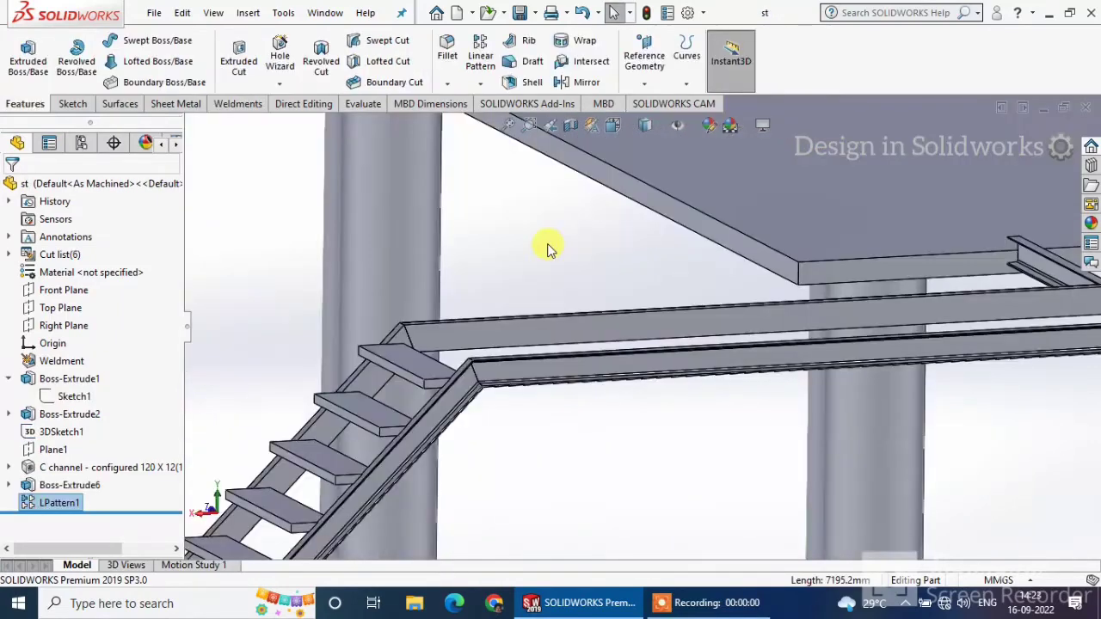
Step: Start a sketch on the platform's top face, viewed normal to it, and convert the face outline into sketch lines
scroll(914, 230, "up", 8)
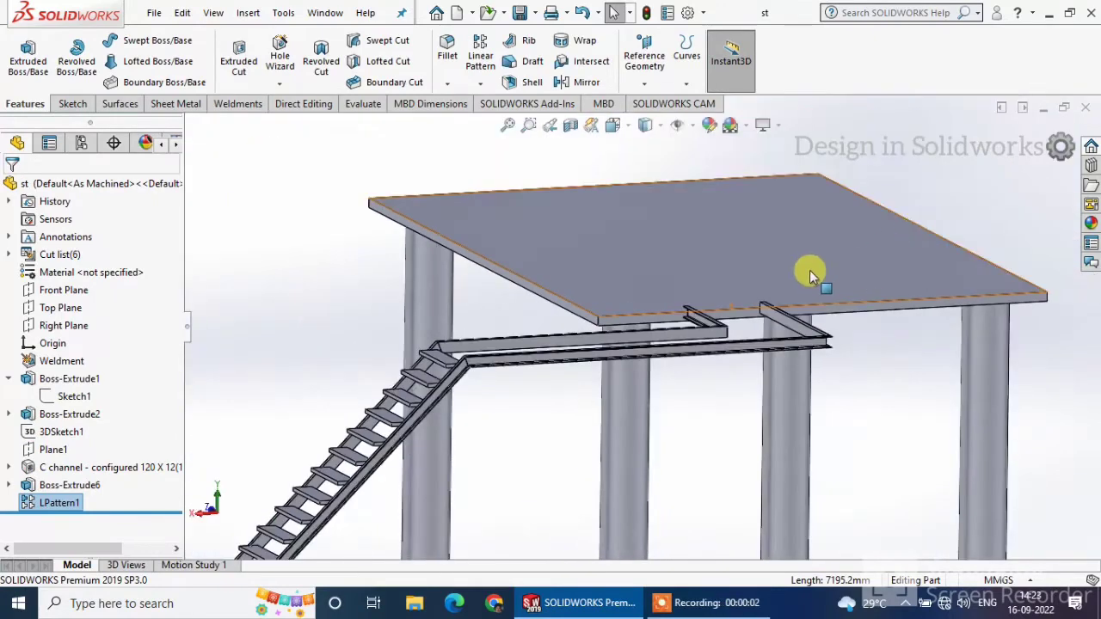
left_click(729, 283)
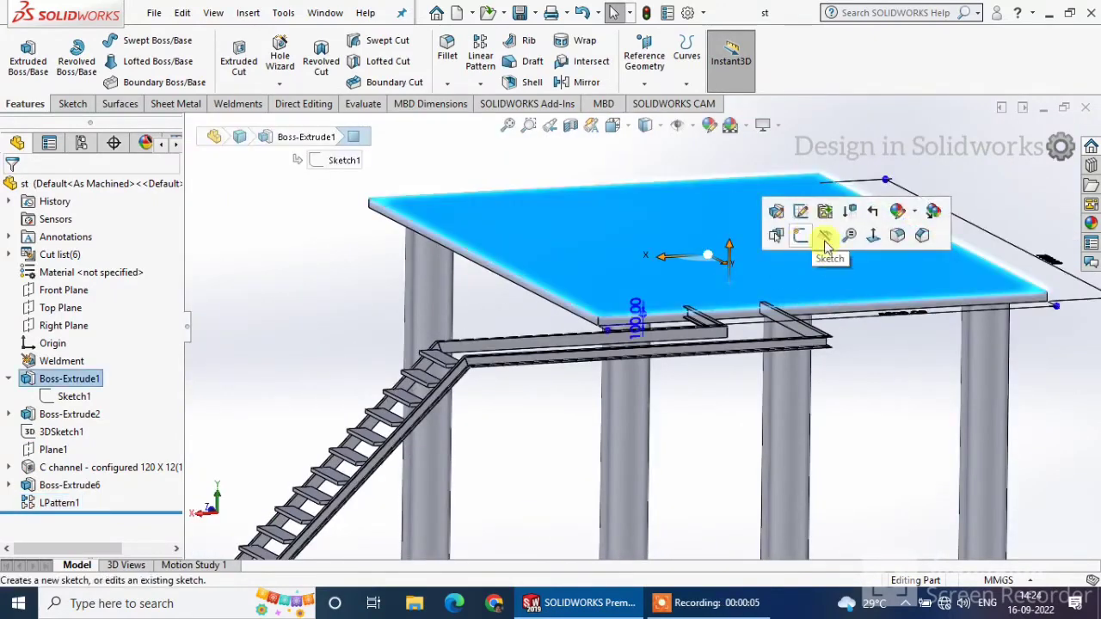
left_click(873, 235)
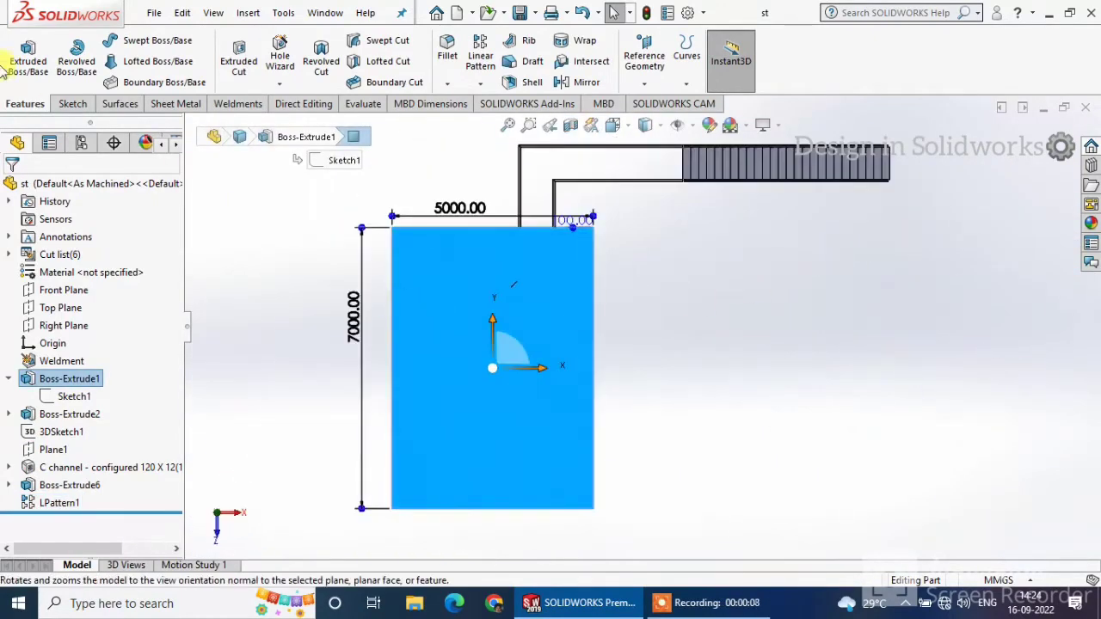
left_click(72, 103)
left_click(21, 55)
scroll(574, 157, "down", 4)
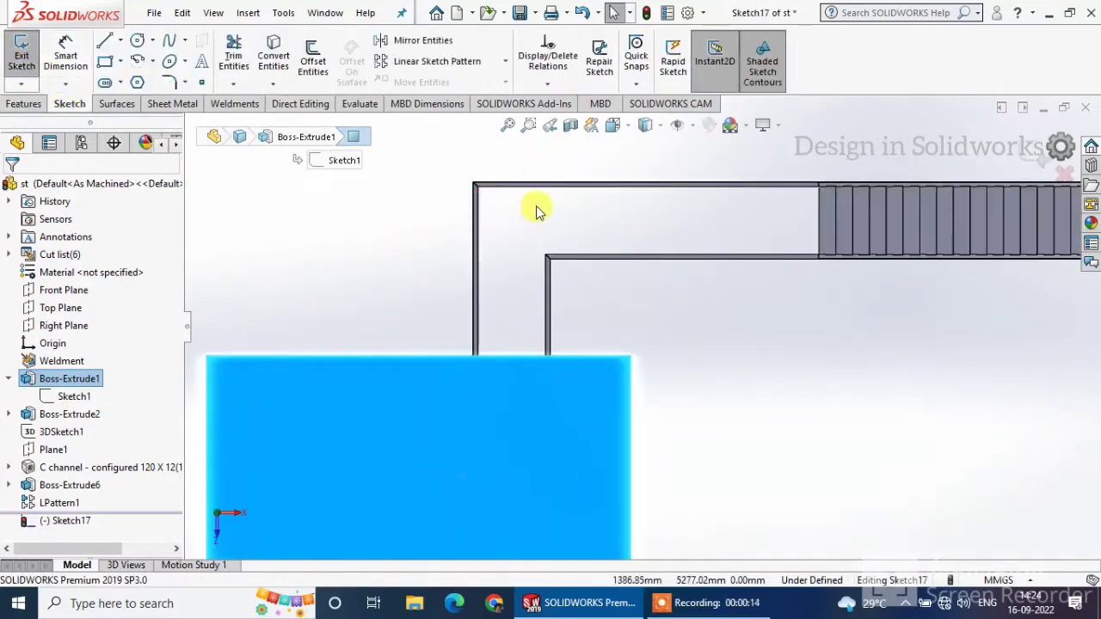
scroll(499, 215, "down", 3)
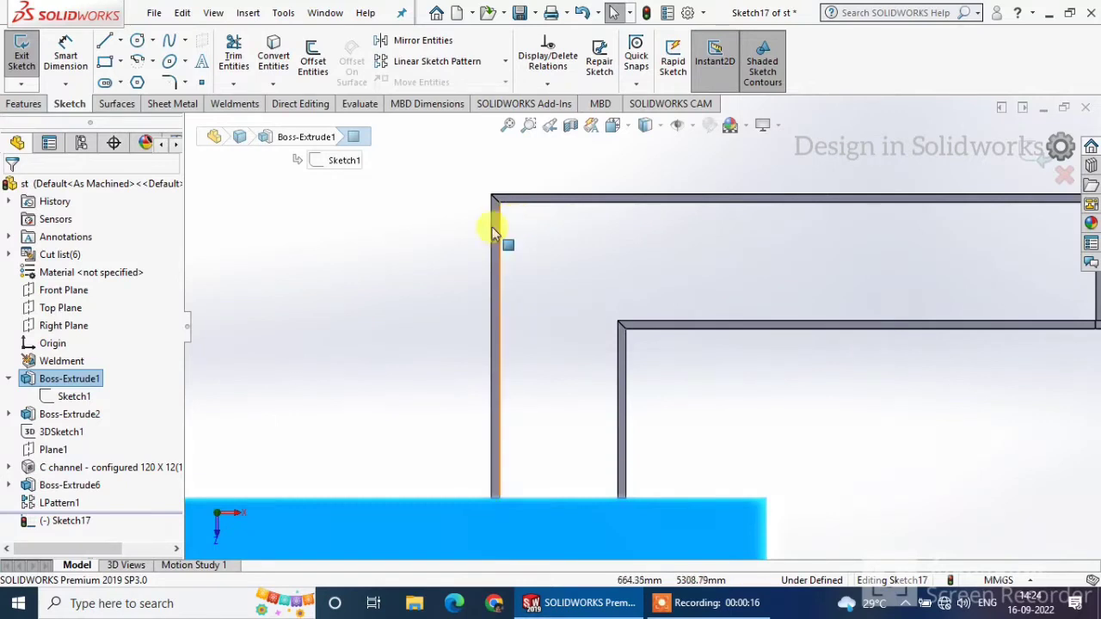
left_click(280, 73)
Step: Start Convert Entities with the two inside edges of the outer channel run, from the platform to the staircase
scroll(524, 339, "up", 3)
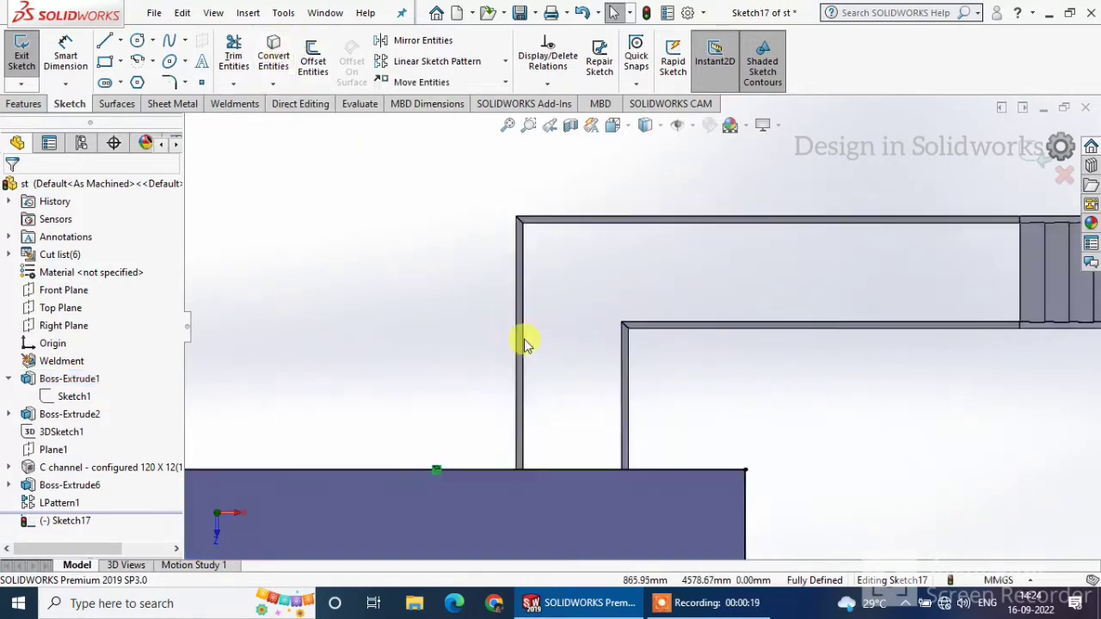
scroll(652, 339, "down", 2)
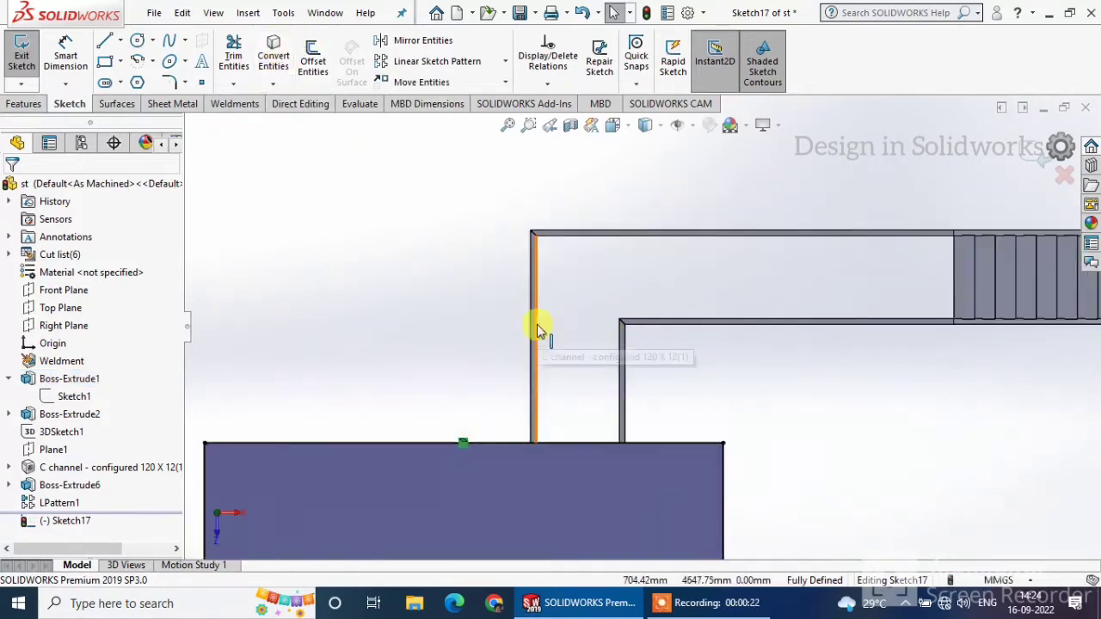
left_click(537, 331)
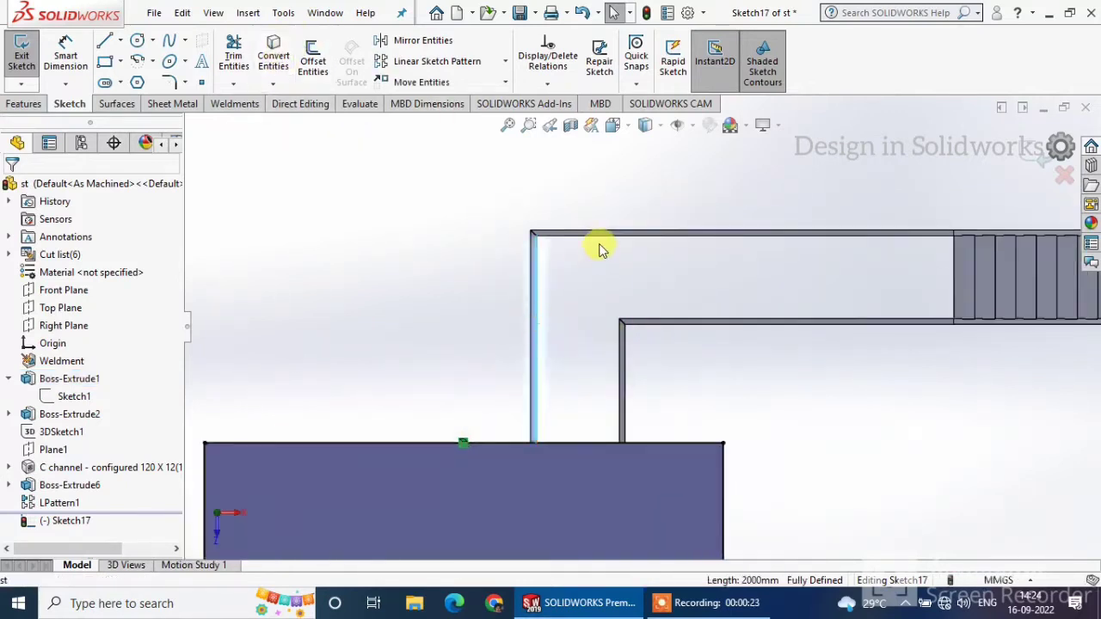
left_click(284, 53)
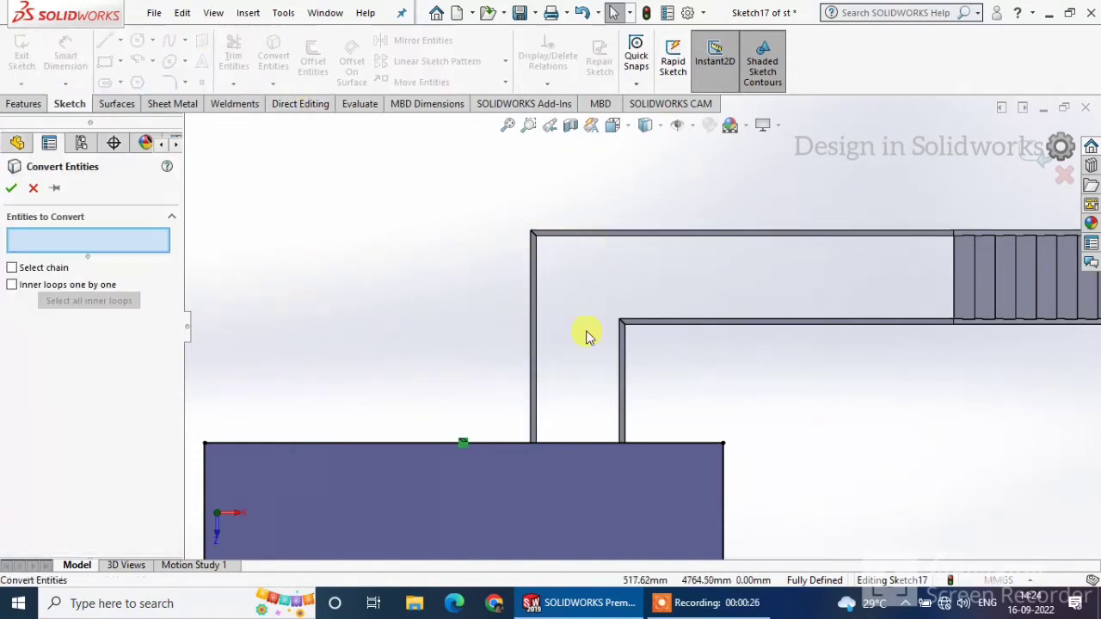
left_click(535, 308)
left_click(613, 240)
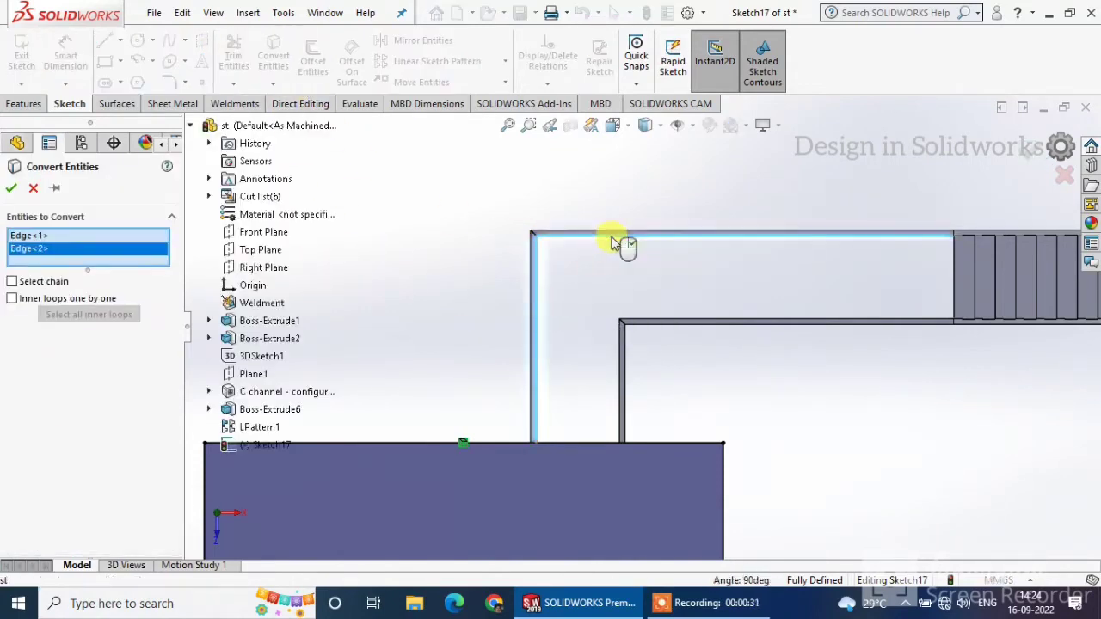
scroll(800, 283, "up", 2)
scroll(782, 308, "down", 4)
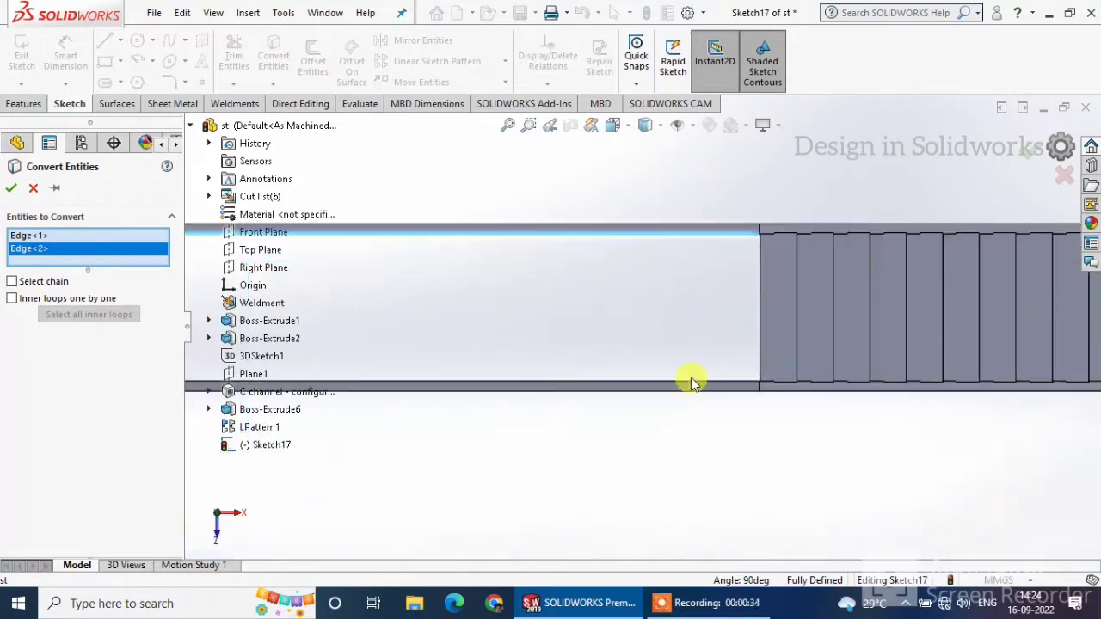
Step: Add the inner channel run's two edges facing the outer run and convert all four edges into the sketch
left_click(679, 386)
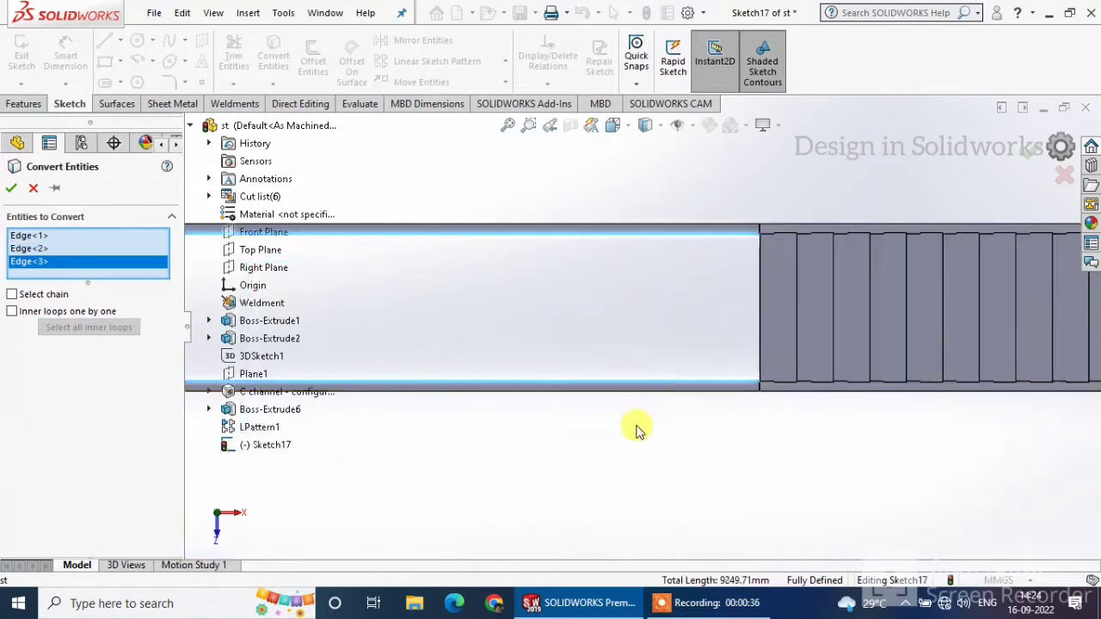
scroll(635, 428, "up", 2)
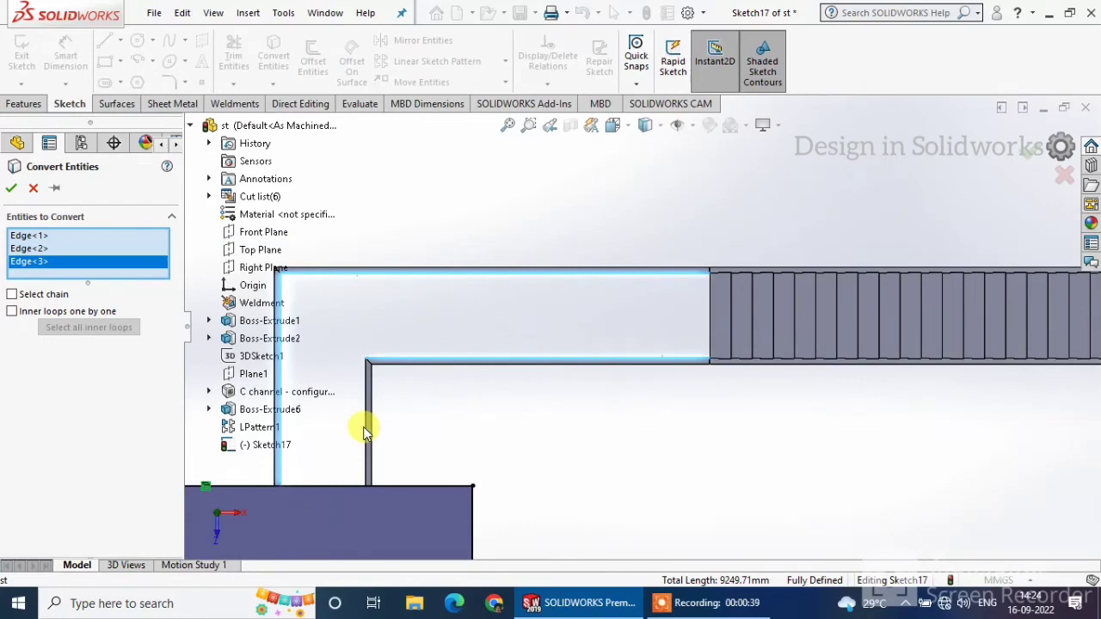
left_click(366, 429)
scroll(456, 425, "up", 2)
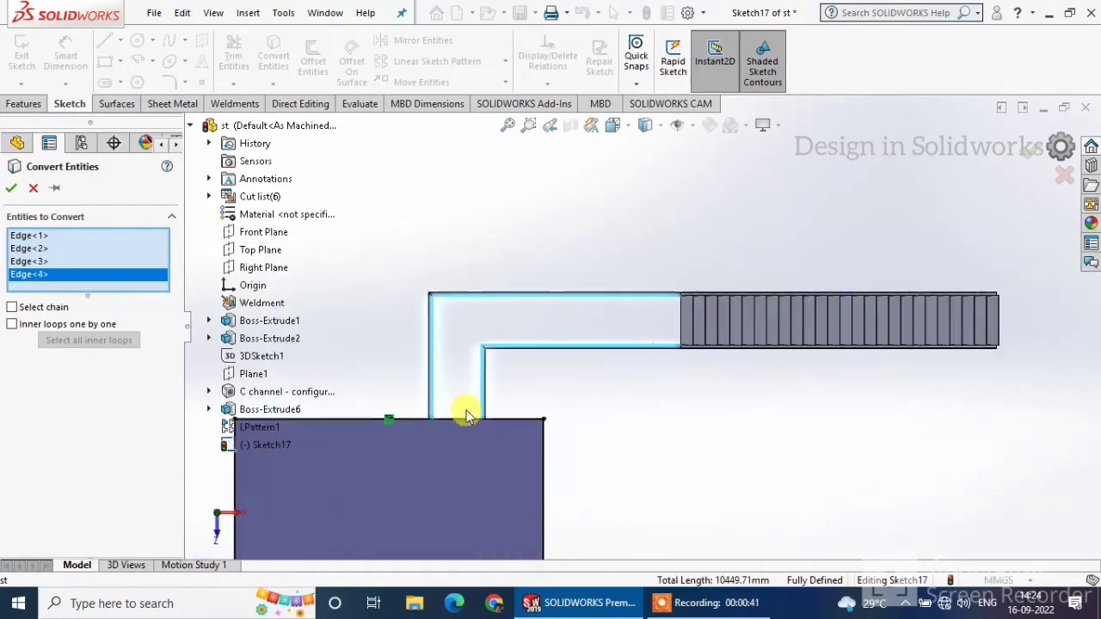
left_click(10, 191)
Step: Trim away the converted platform outline except for the short piece between the two channels
left_click(233, 55)
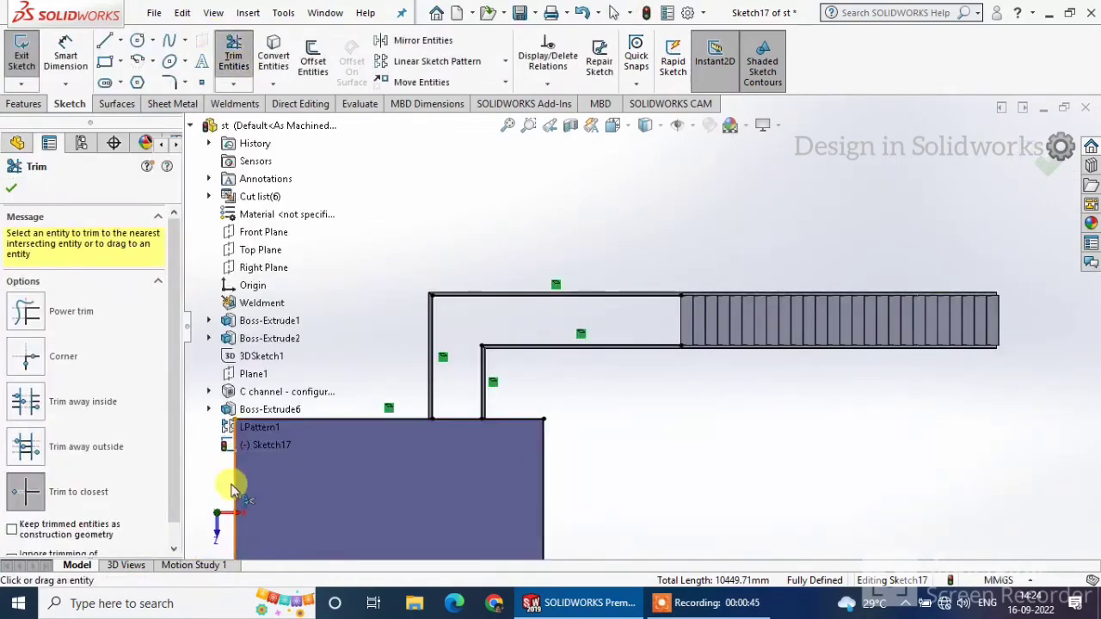
left_click(232, 489)
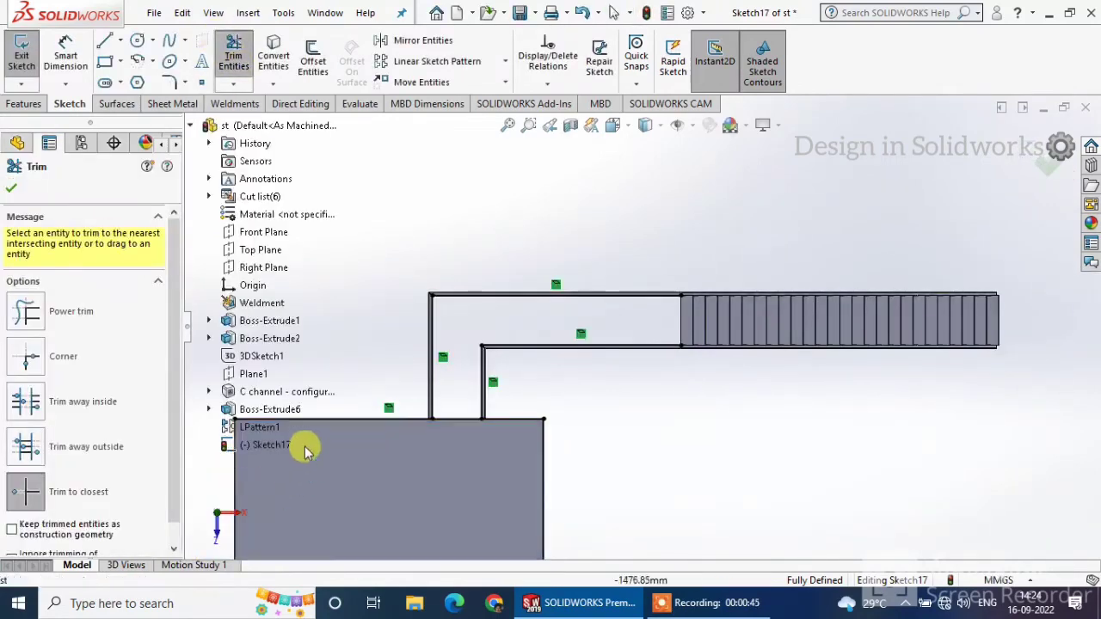
left_click(541, 492)
scroll(451, 434, "down", 1)
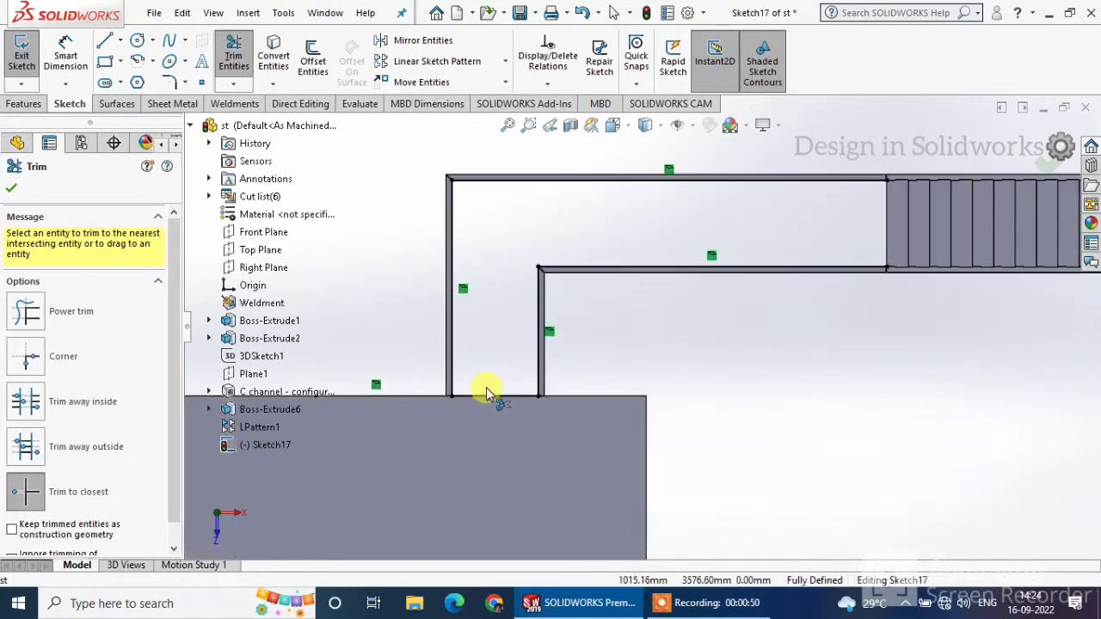
scroll(486, 388, "down", 1)
scroll(604, 331, "down", 1)
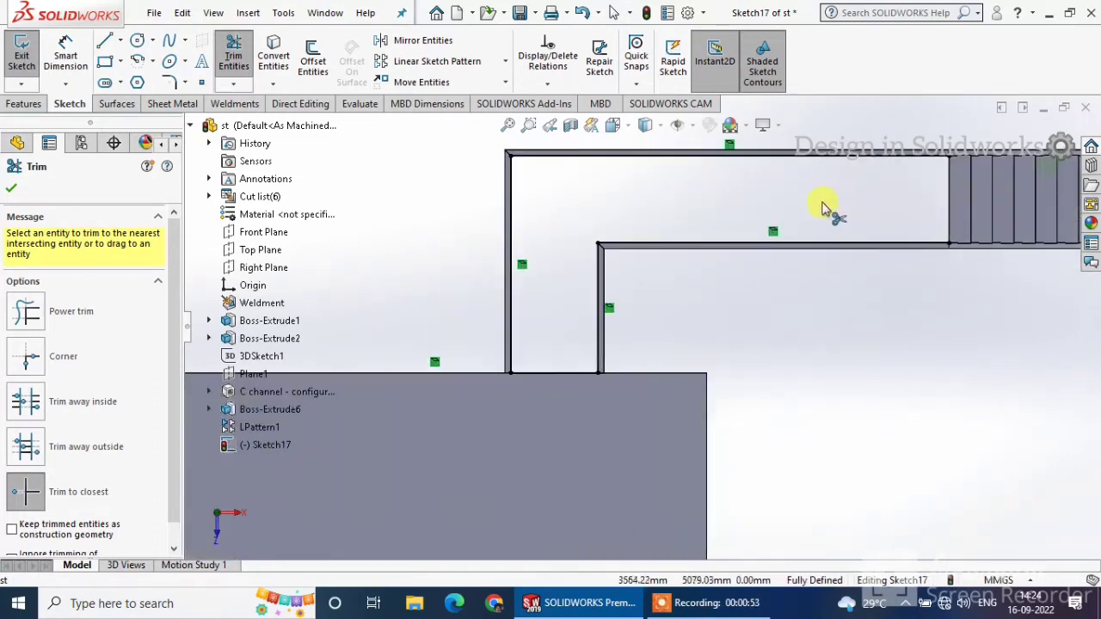
left_click(12, 189)
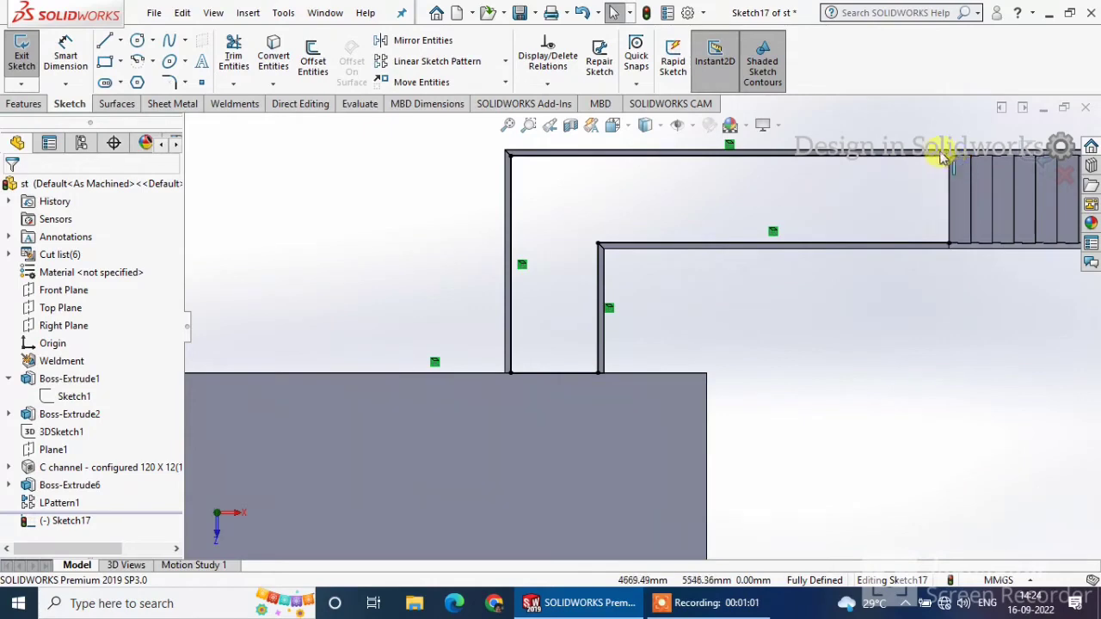
Step: Draw a vertical line across the top of the staircase between the ends of the converted channel edges, closing the landing profile
left_click(108, 43)
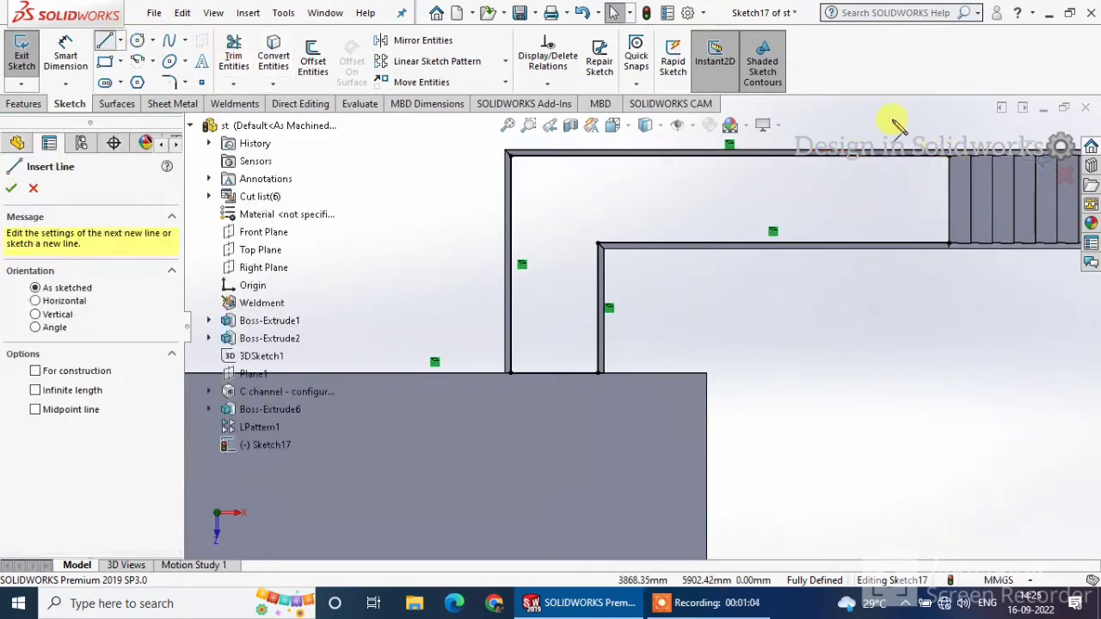
left_click(949, 158)
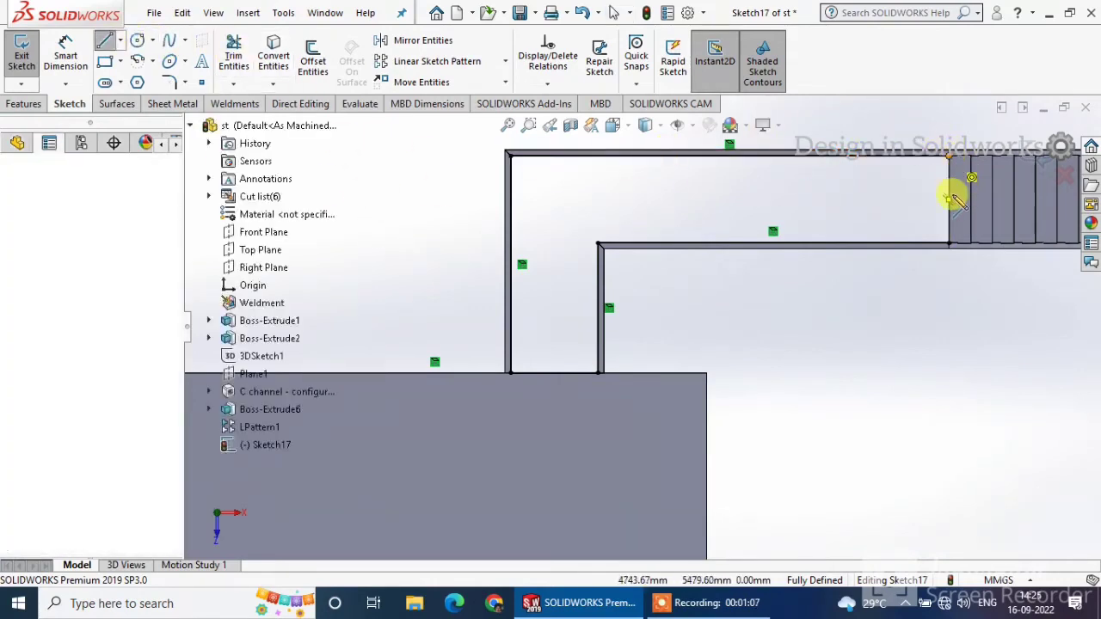
left_click(949, 244)
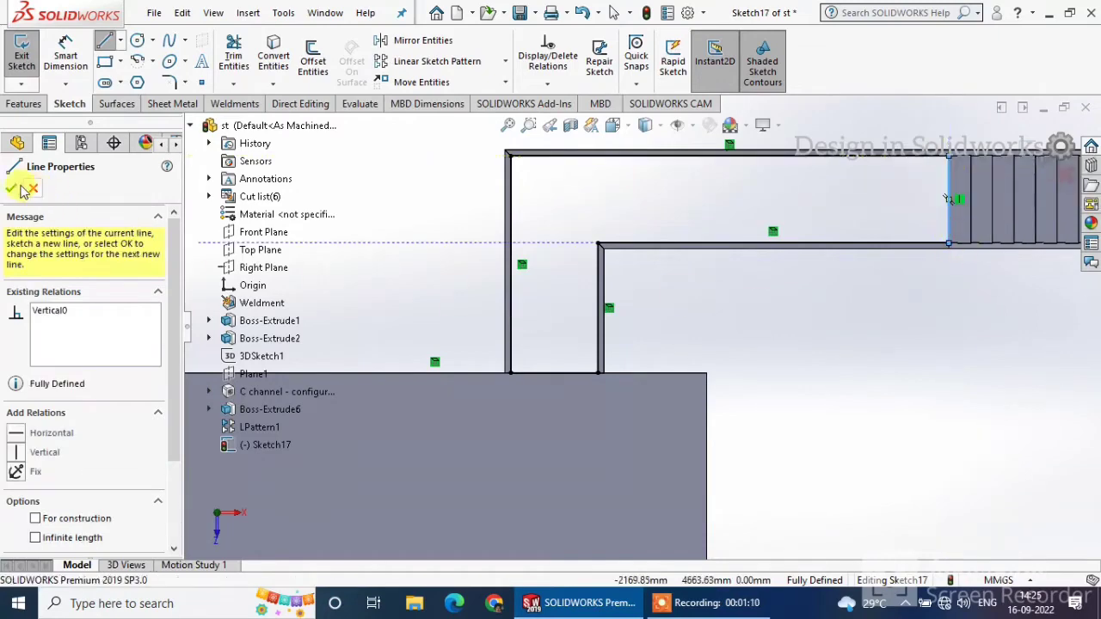
right_click(890, 332)
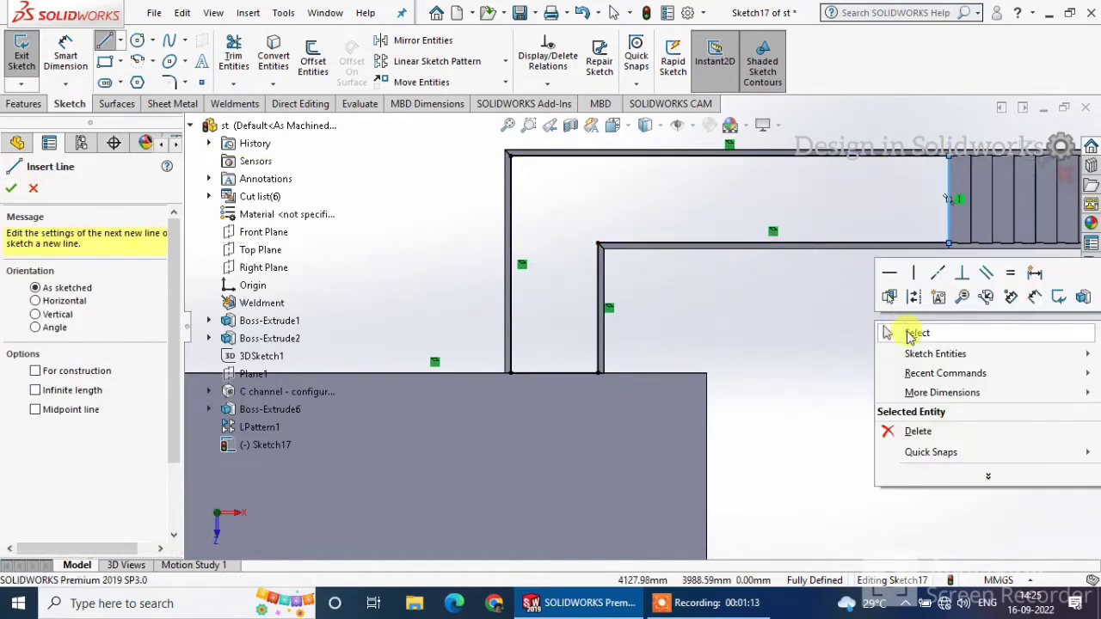
Step: Exit the landing sketch and start an Extruded Boss/Base from its closed region between the two channel runs
left_click(905, 335)
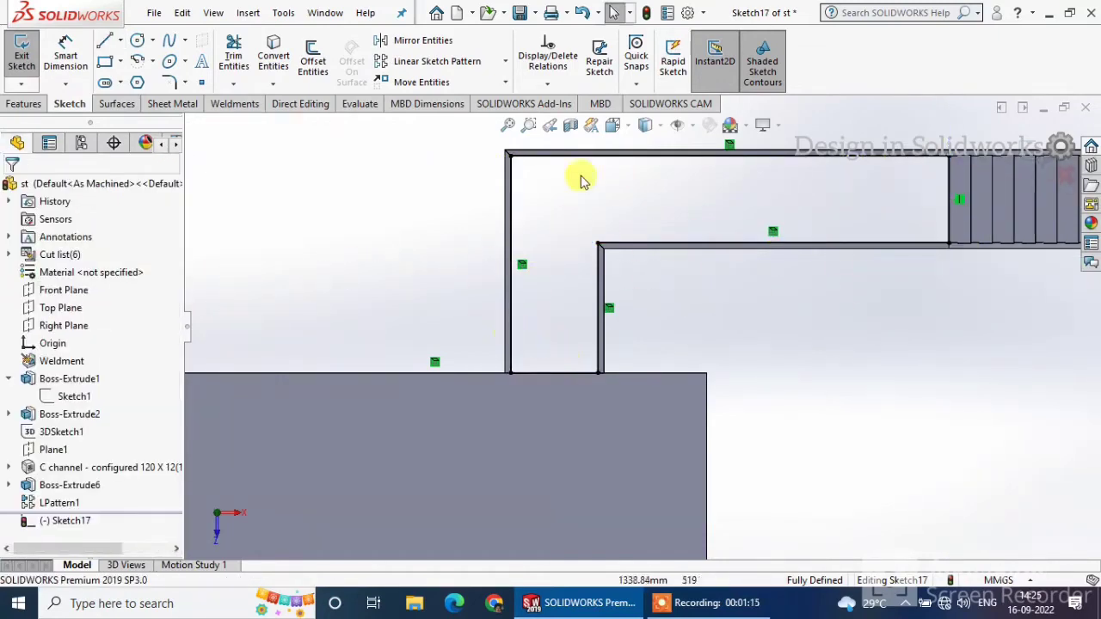
middle_click_drag(796, 259, 821, 206)
scroll(929, 266, "down", 5)
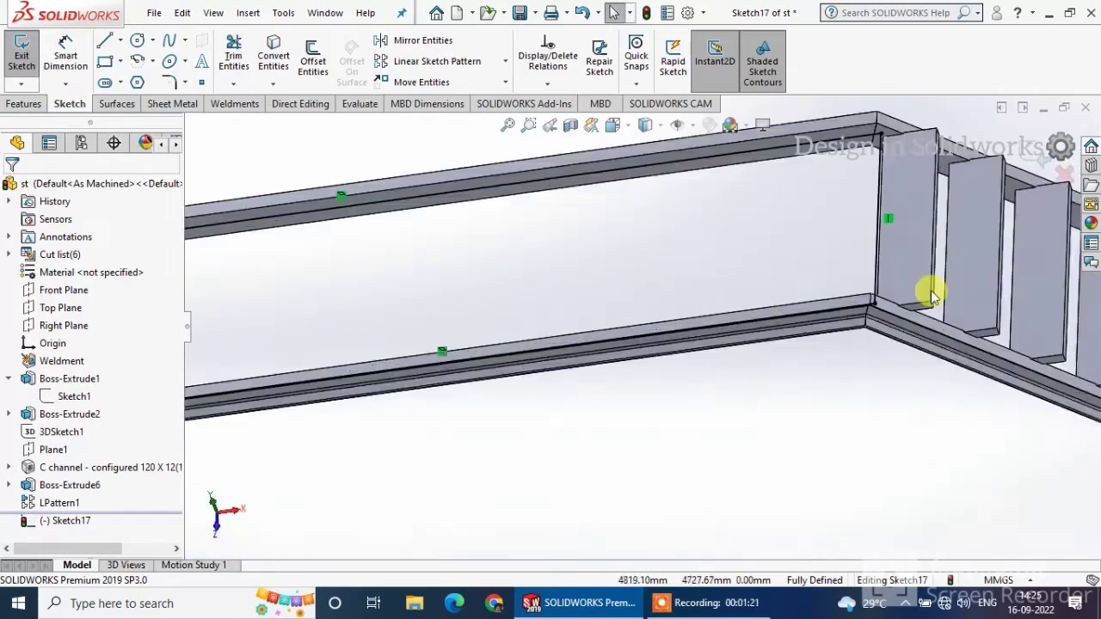
middle_click_drag(728, 433, 710, 393)
scroll(710, 393, "up", 6)
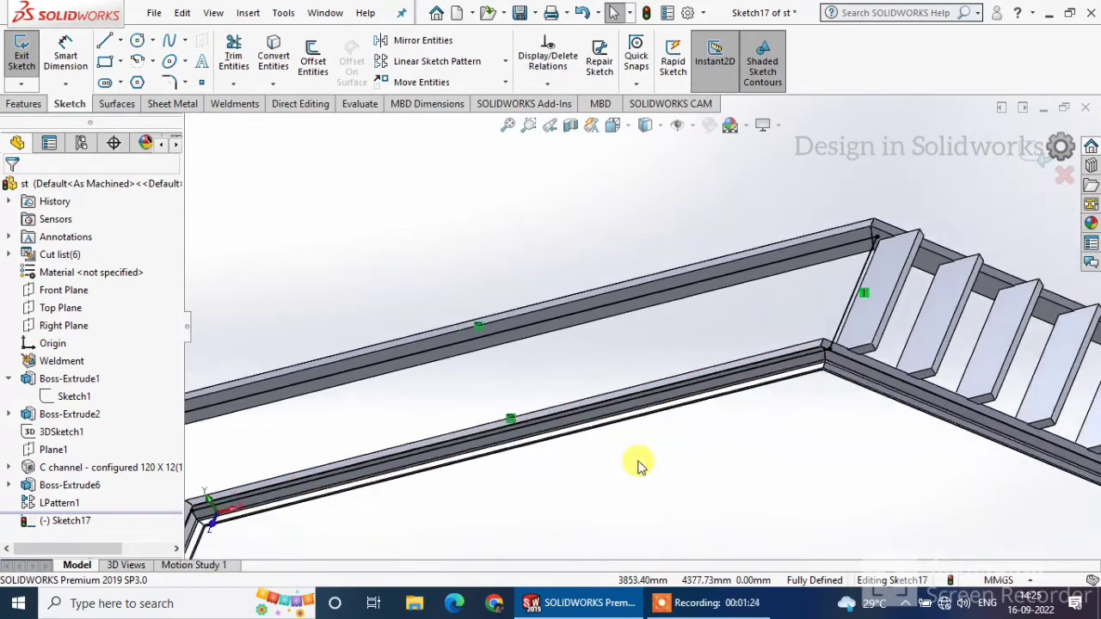
scroll(339, 536, "down", 5)
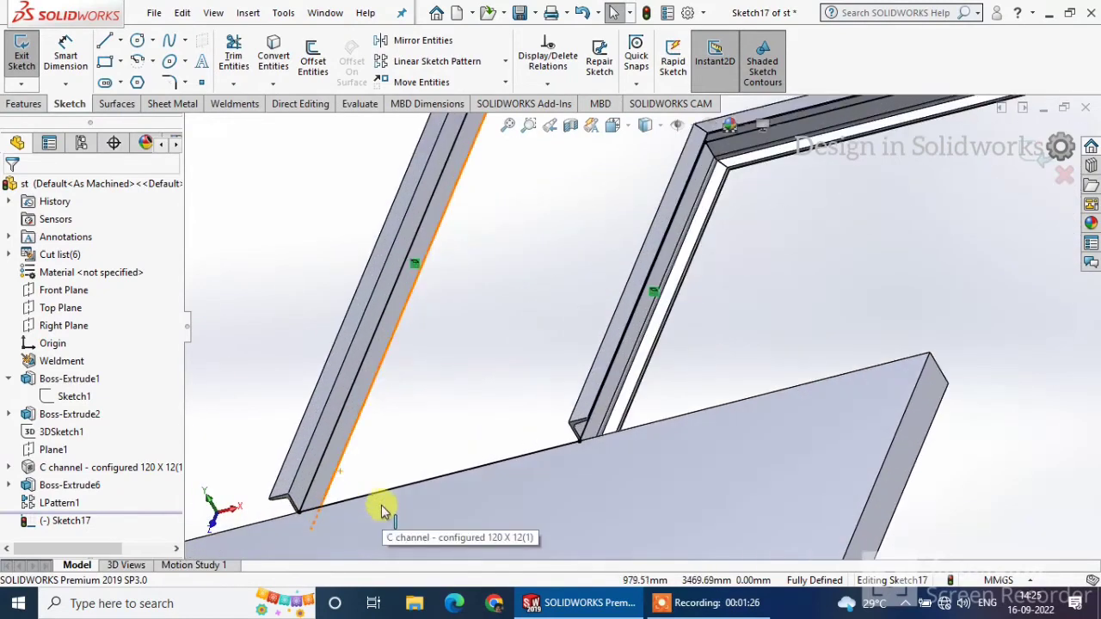
left_click(21, 105)
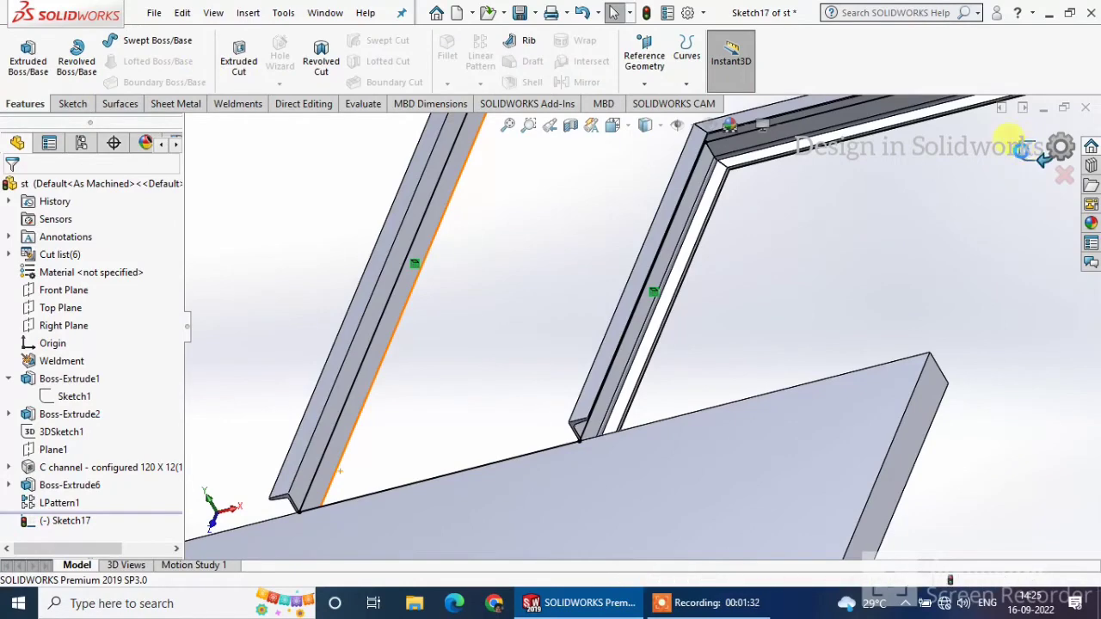
left_click(59, 520)
left_click(28, 56)
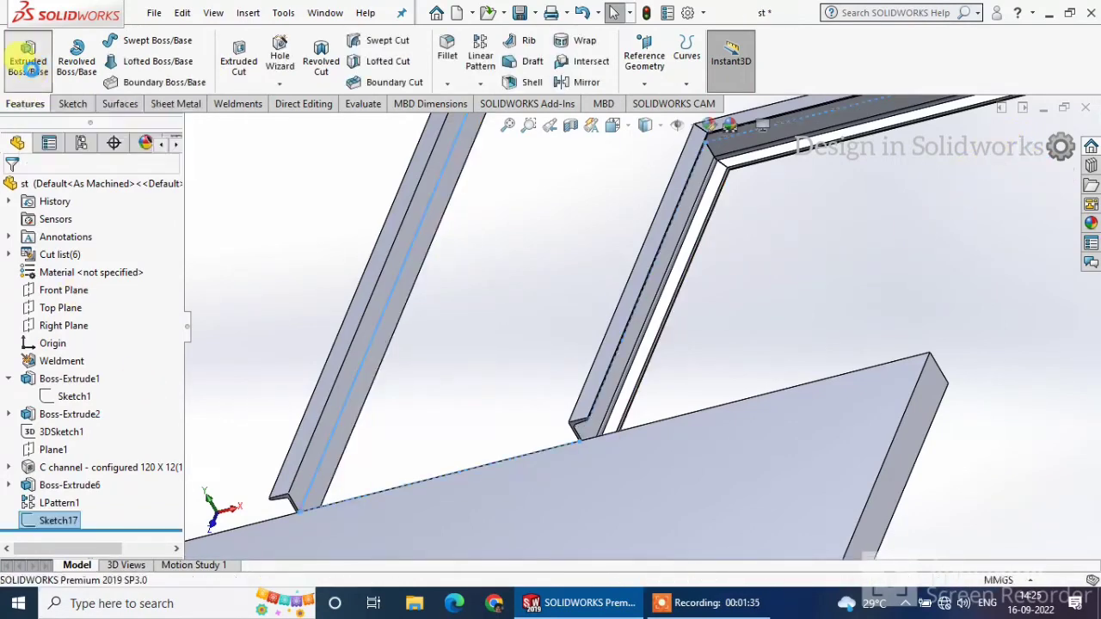
scroll(498, 349, "up", 5)
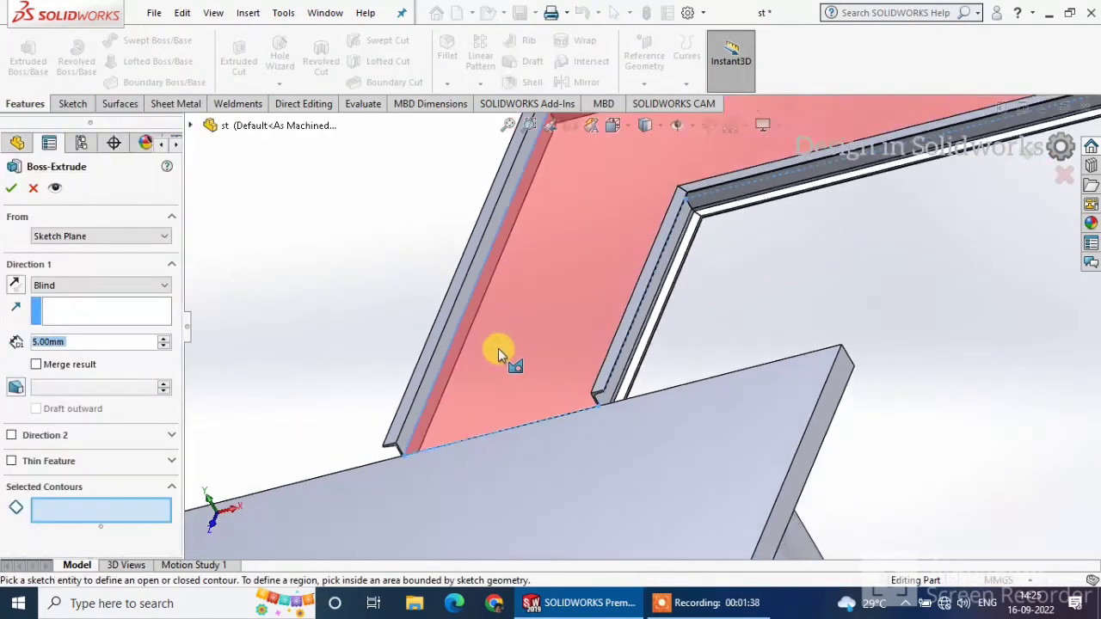
left_click(602, 315)
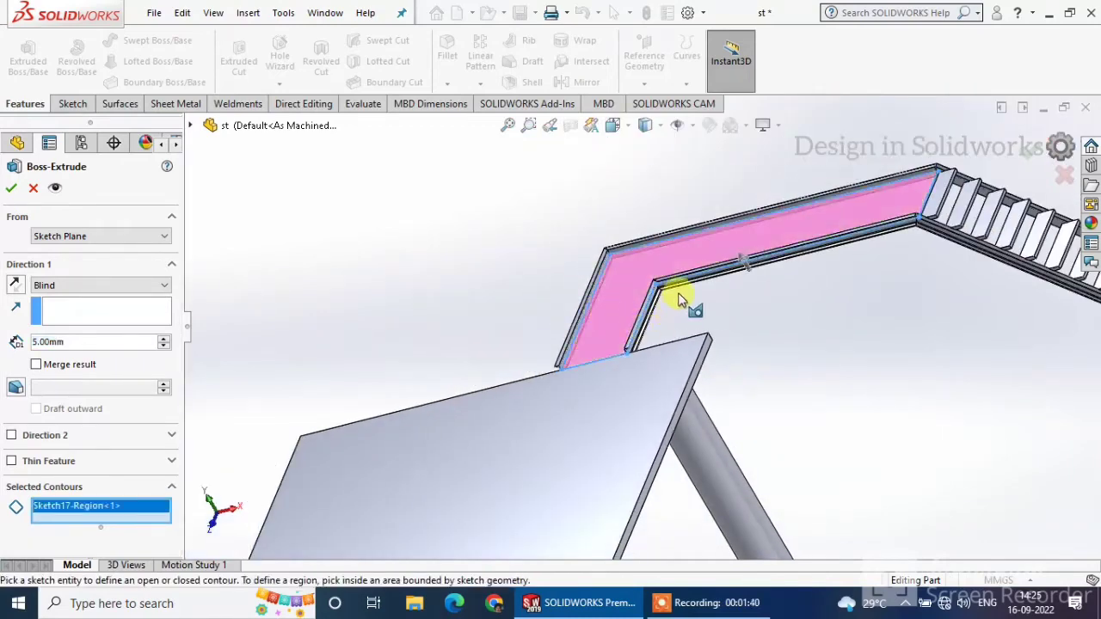
Step: Reverse the extrusion direction and extrude the landing plate 10 mm without merging it
scroll(590, 320, "down", 5)
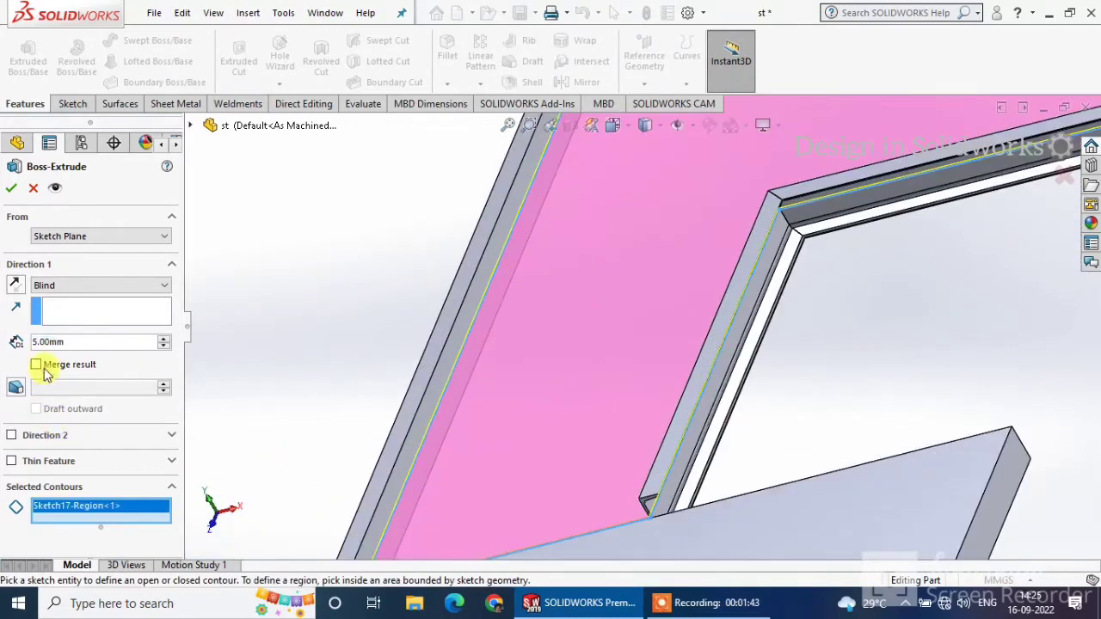
scroll(611, 503, "down", 5)
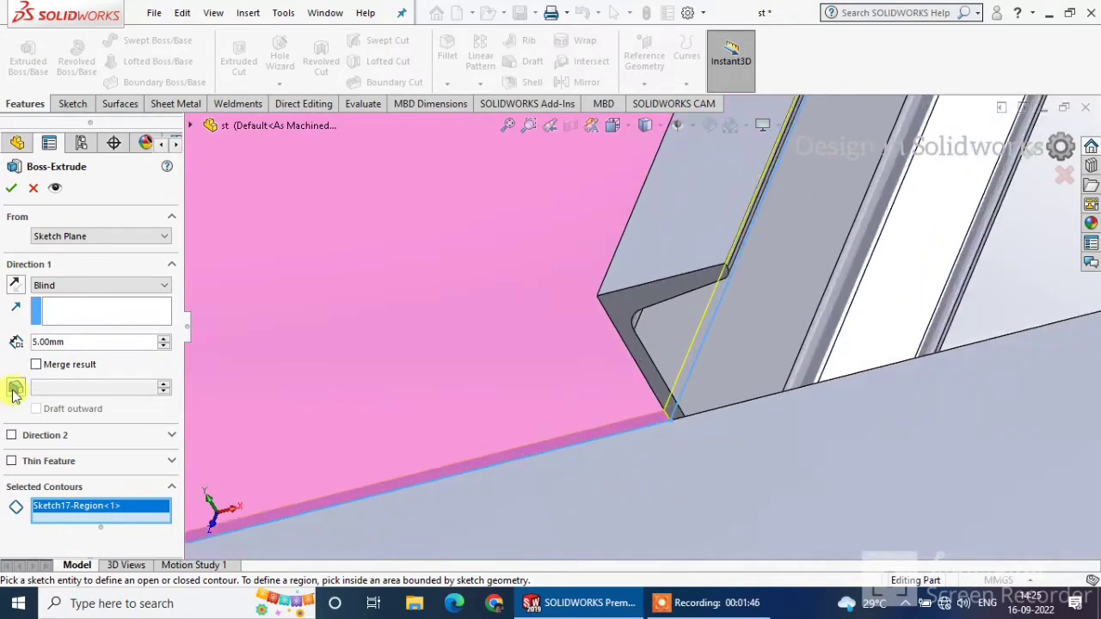
left_click(19, 287)
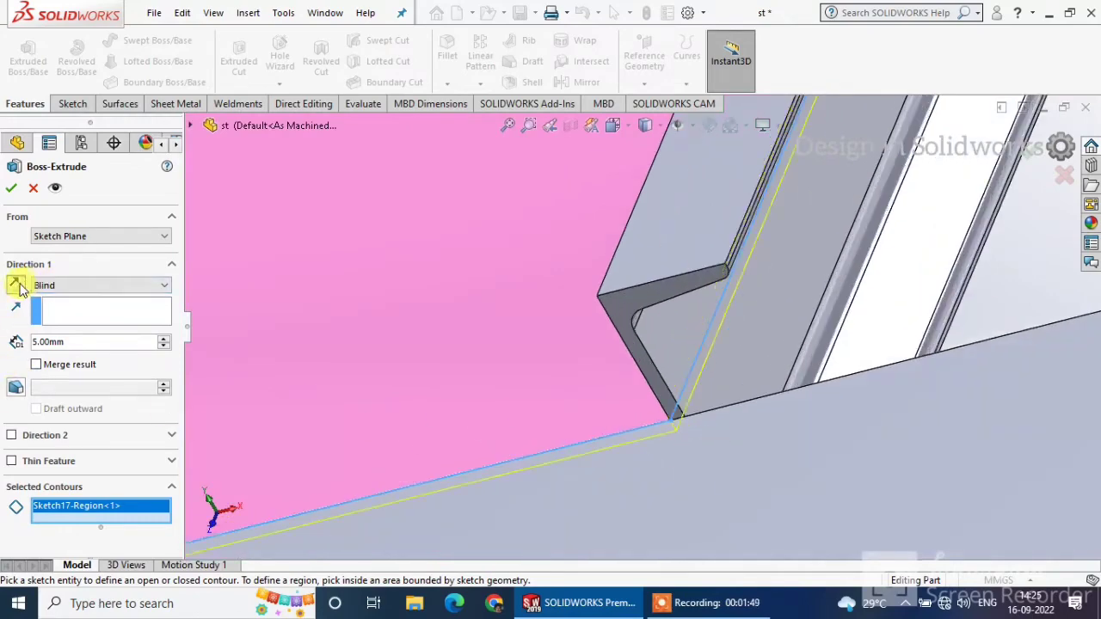
scroll(481, 410, "up", 5)
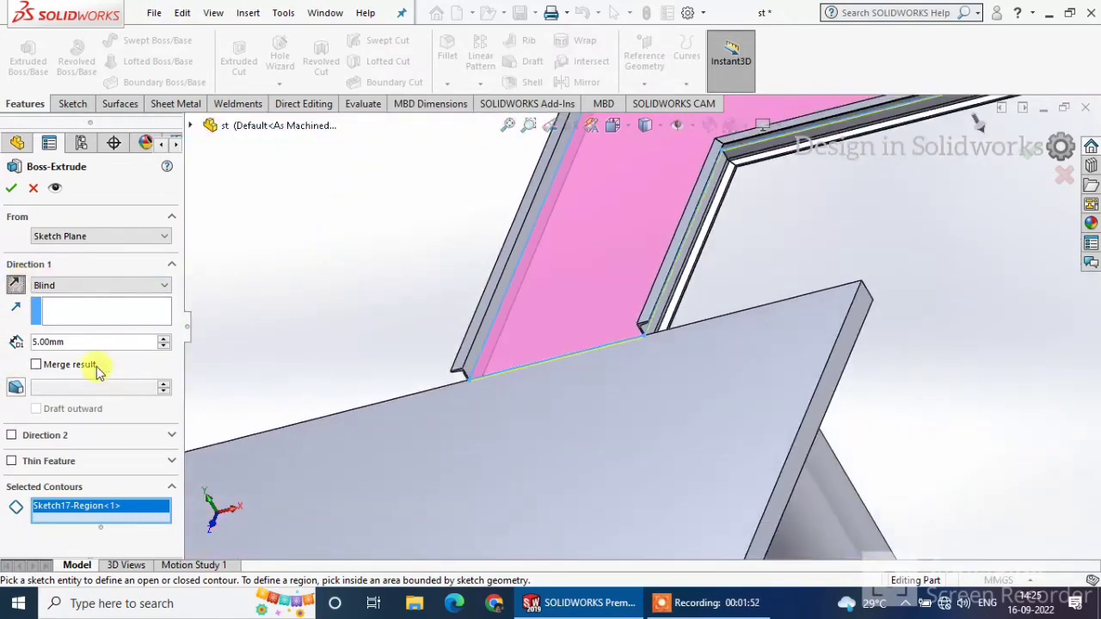
type("10")
key("Return")
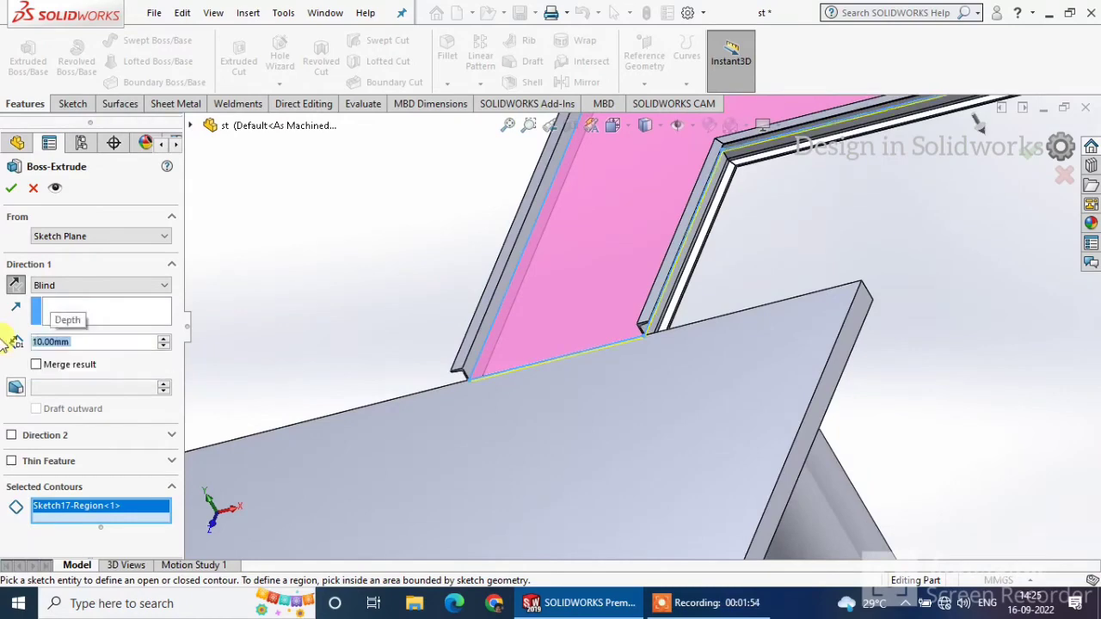
left_click(8, 195)
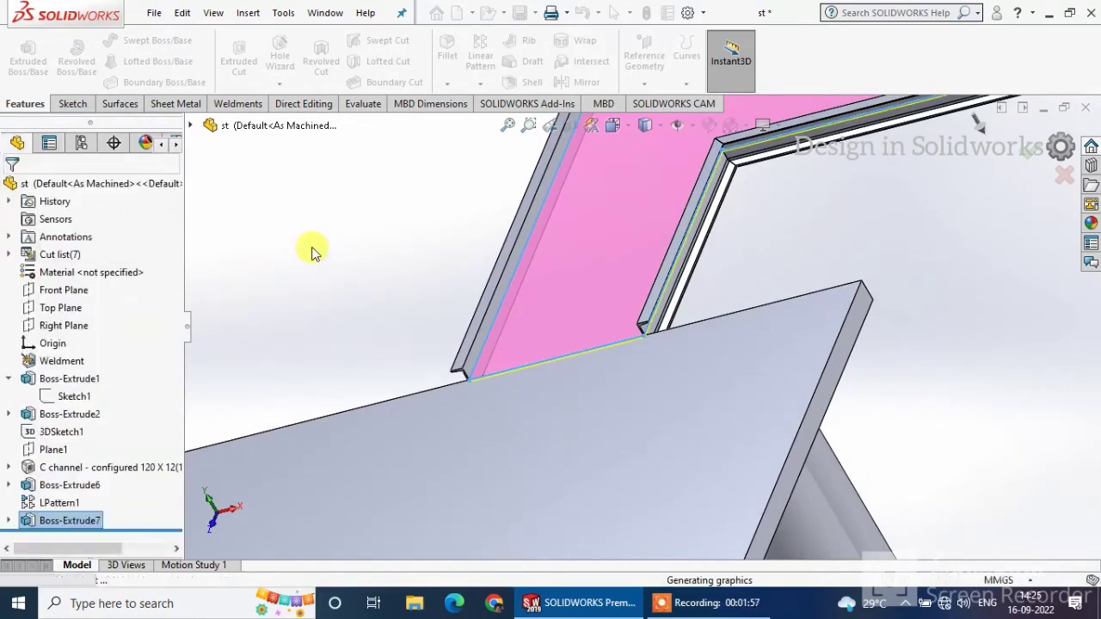
Step: Save the part with the finished landing plate
scroll(635, 251, "up", 3)
scroll(636, 251, "up", 2)
middle_click_drag(732, 339, 620, 406)
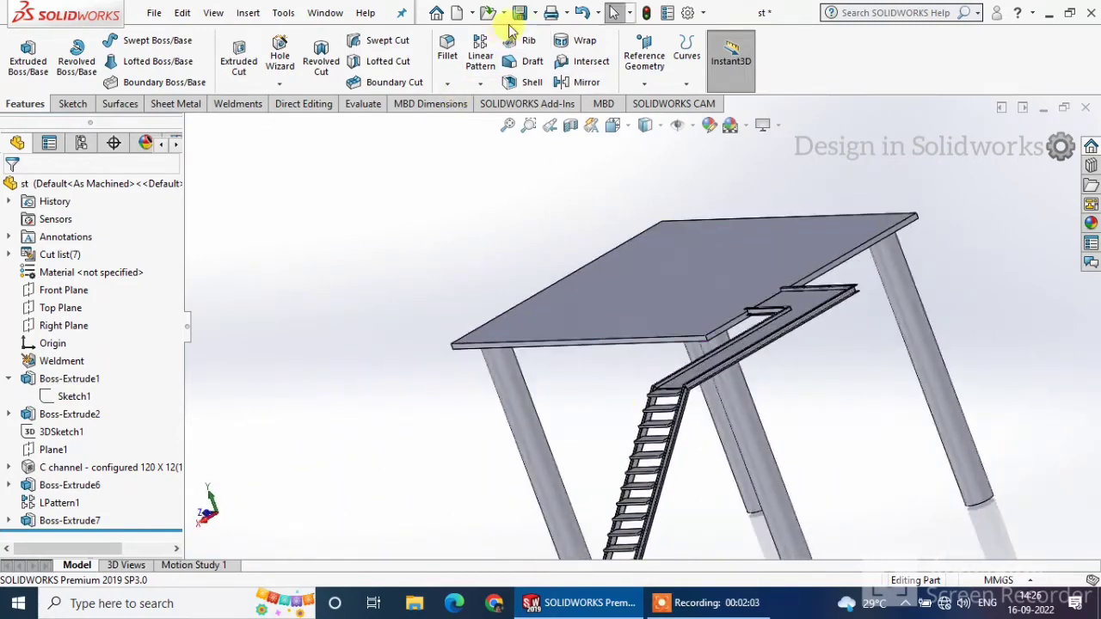
scroll(495, 301, "up", 3)
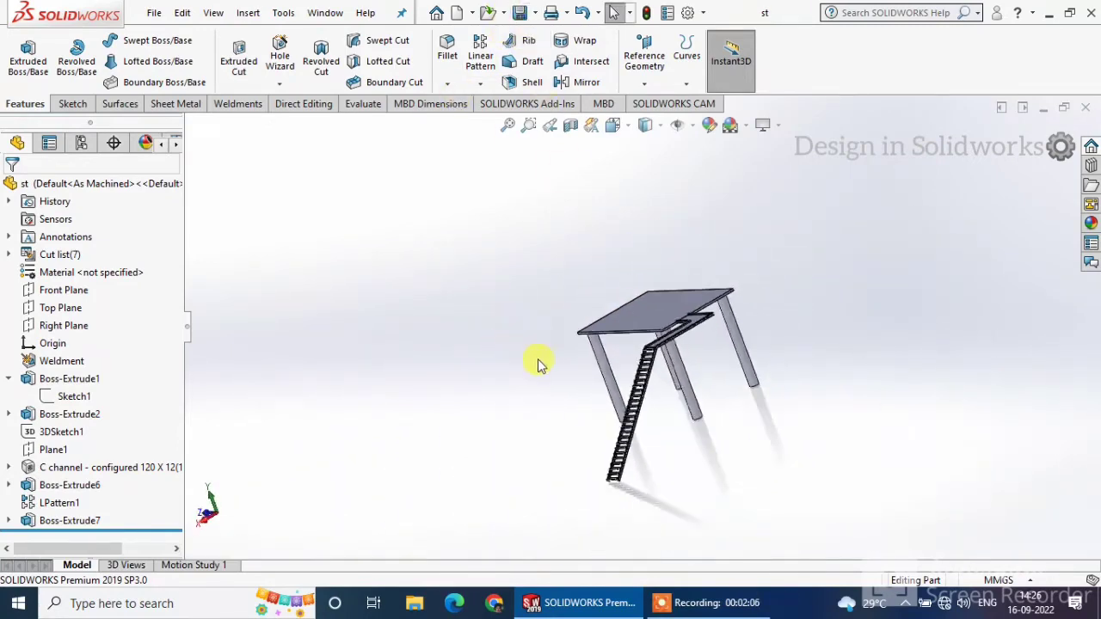
Step: Start a new 3D sketch for the line at the platform corner away from the staircase
middle_click_drag(536, 364, 529, 327)
scroll(653, 318, "down", 5)
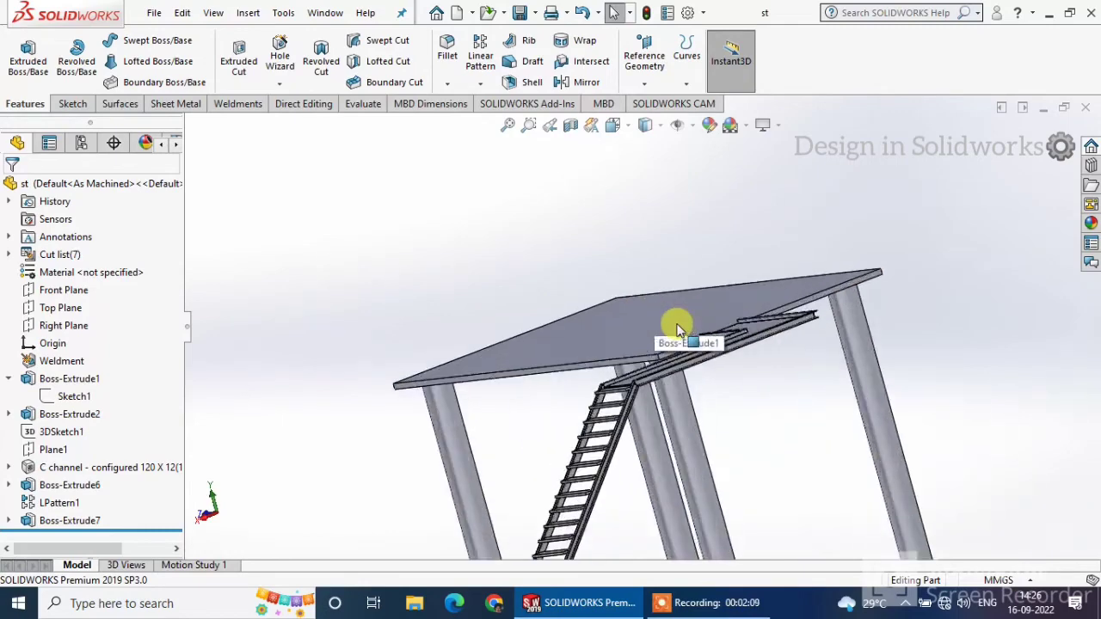
middle_click_drag(662, 336, 705, 335)
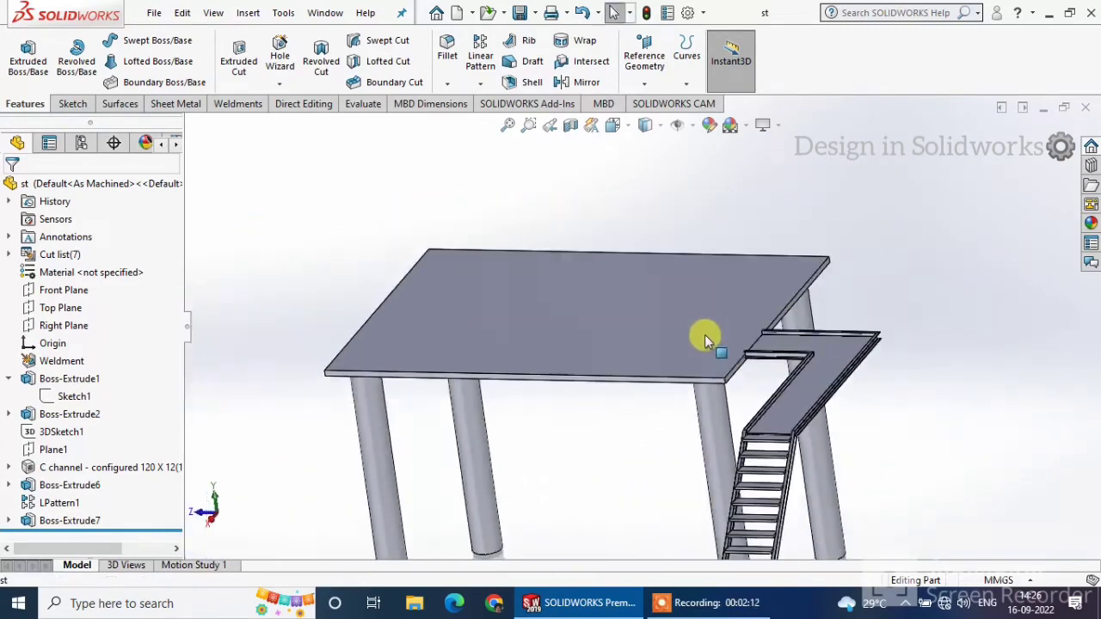
scroll(393, 349, "down", 4)
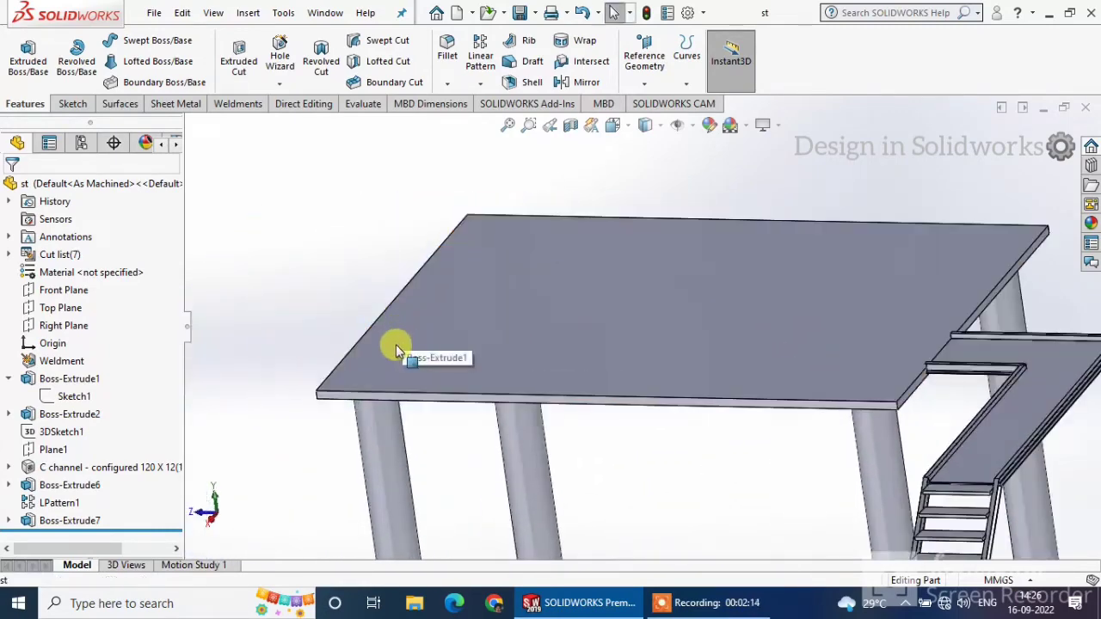
left_click(72, 104)
left_click(17, 86)
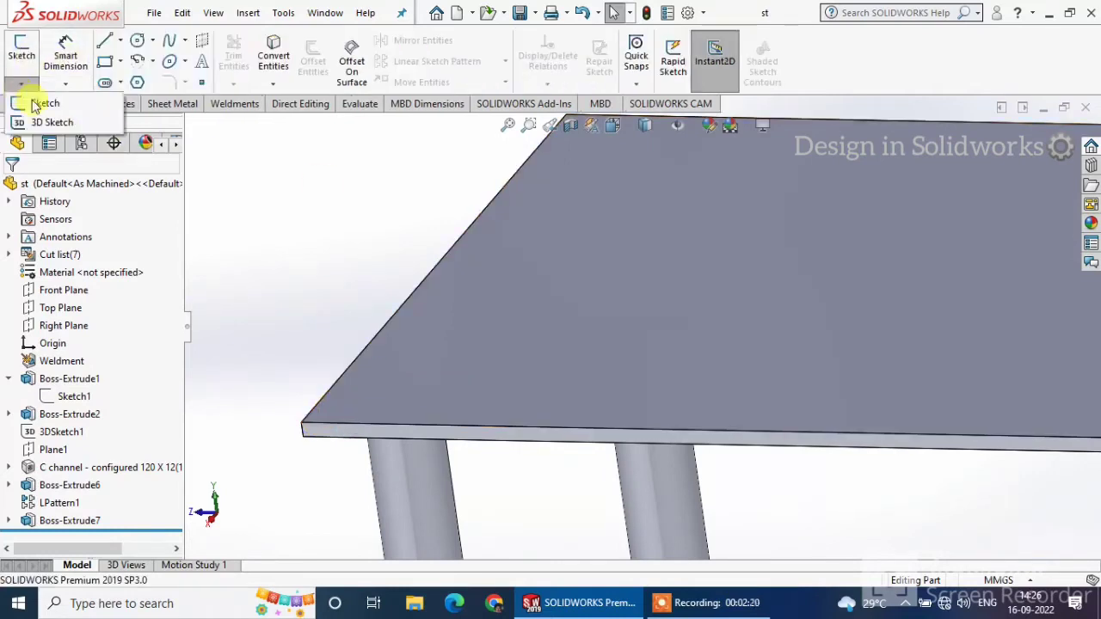
left_click(35, 119)
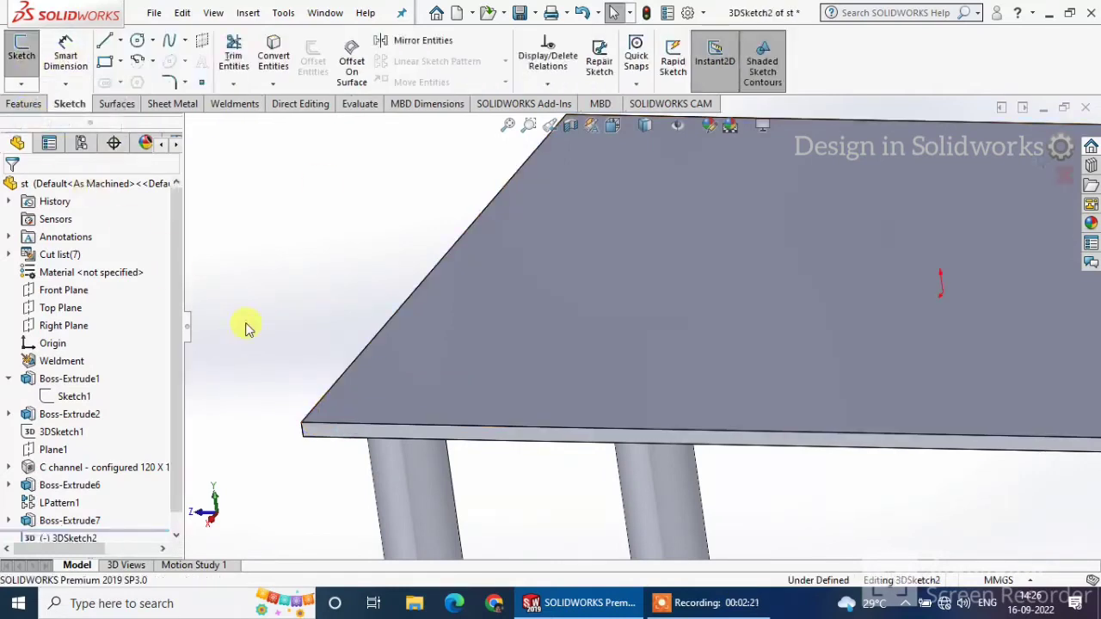
Step: Draw a line about 1364 mm long along Y, rising from the platform's top near the corner away from the staircase
left_click(104, 43)
left_click(342, 414)
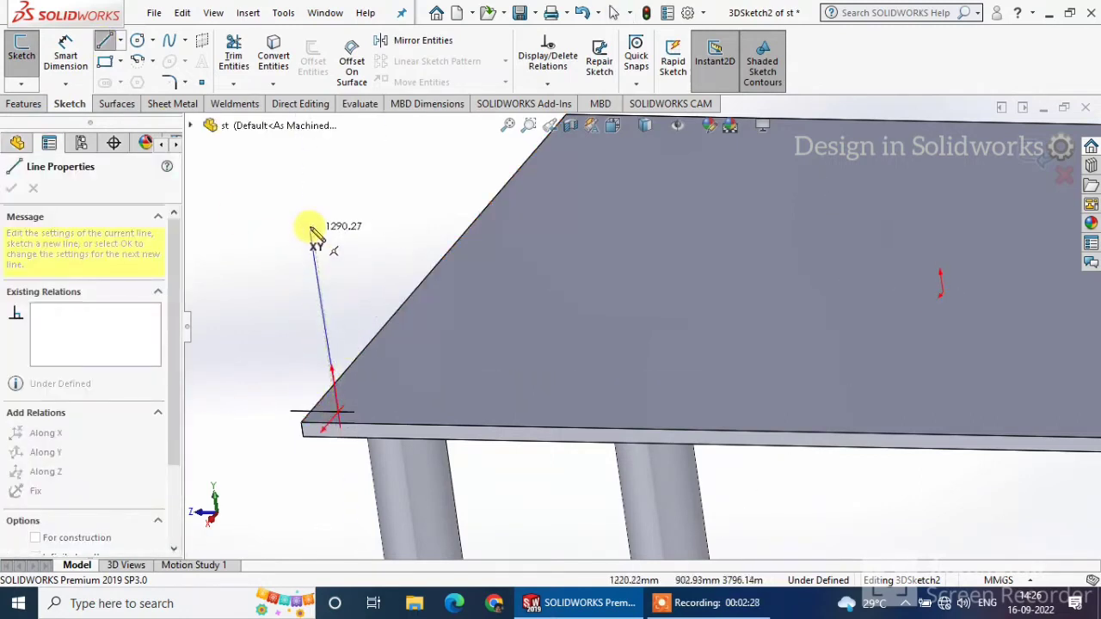
key("z")
key("z")
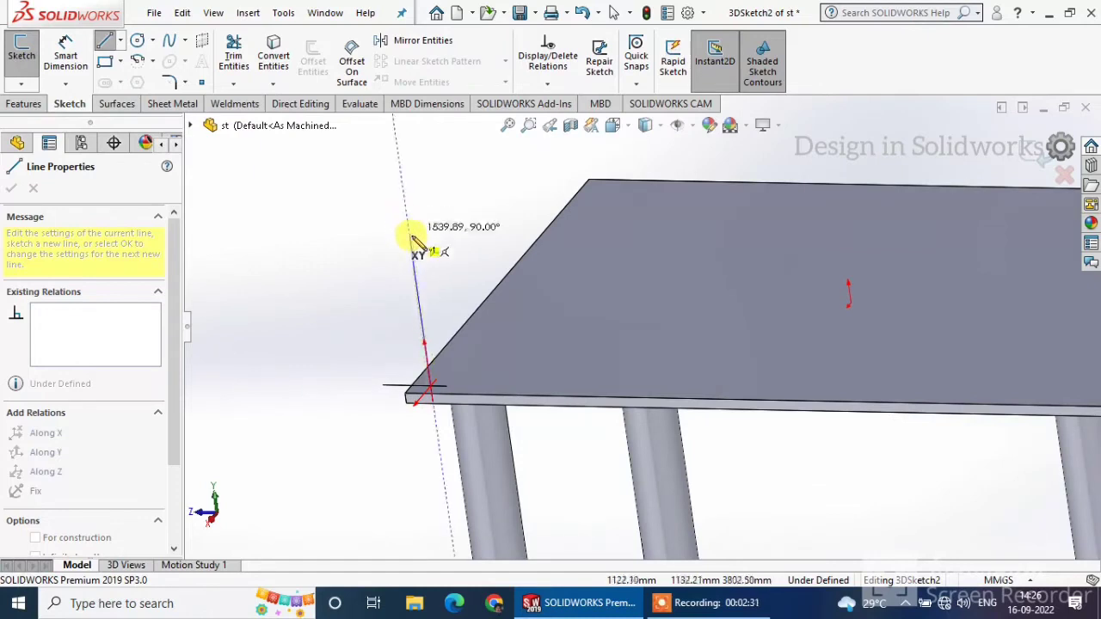
left_click(414, 254)
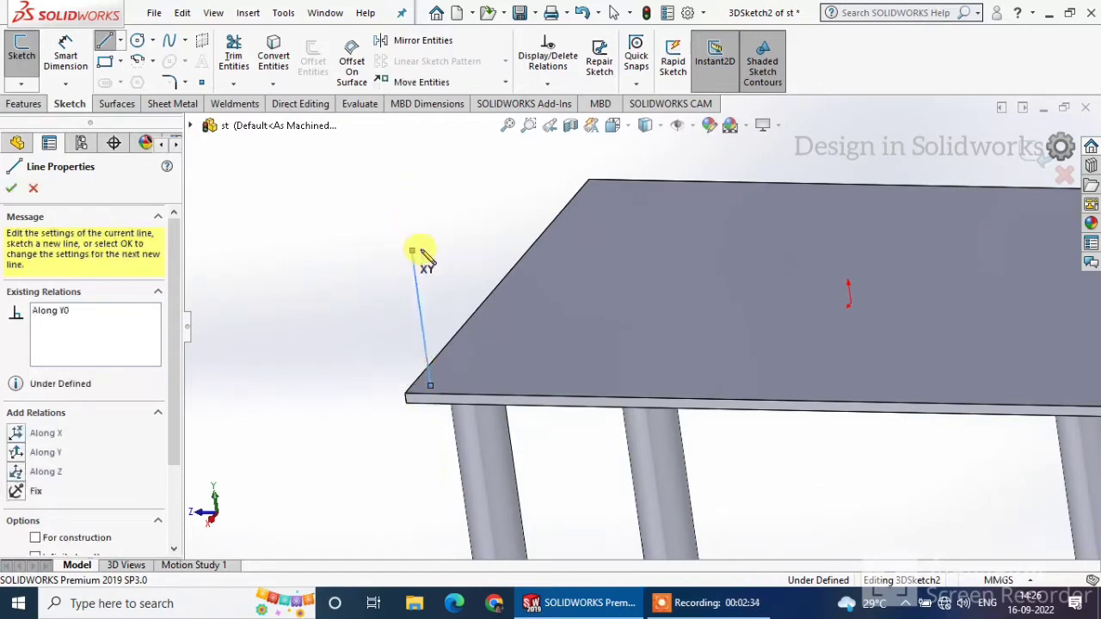
key("z")
key("z")
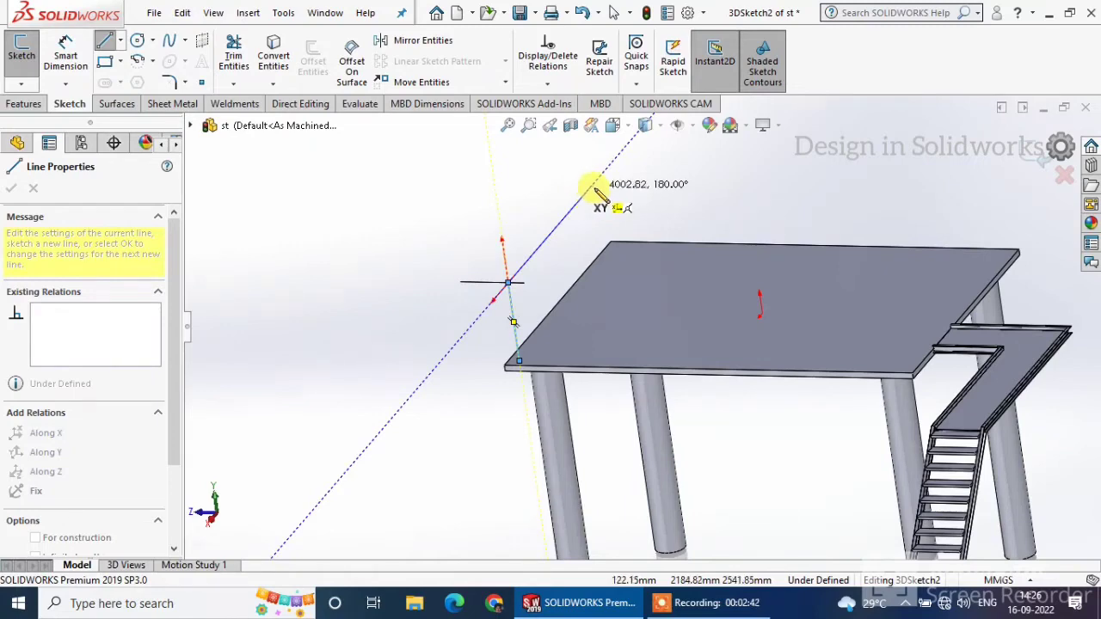
key("Escape")
key("Escape")
Step: Dimension the vertical line's length and set it to 1200 mm
scroll(530, 309, "down", 3)
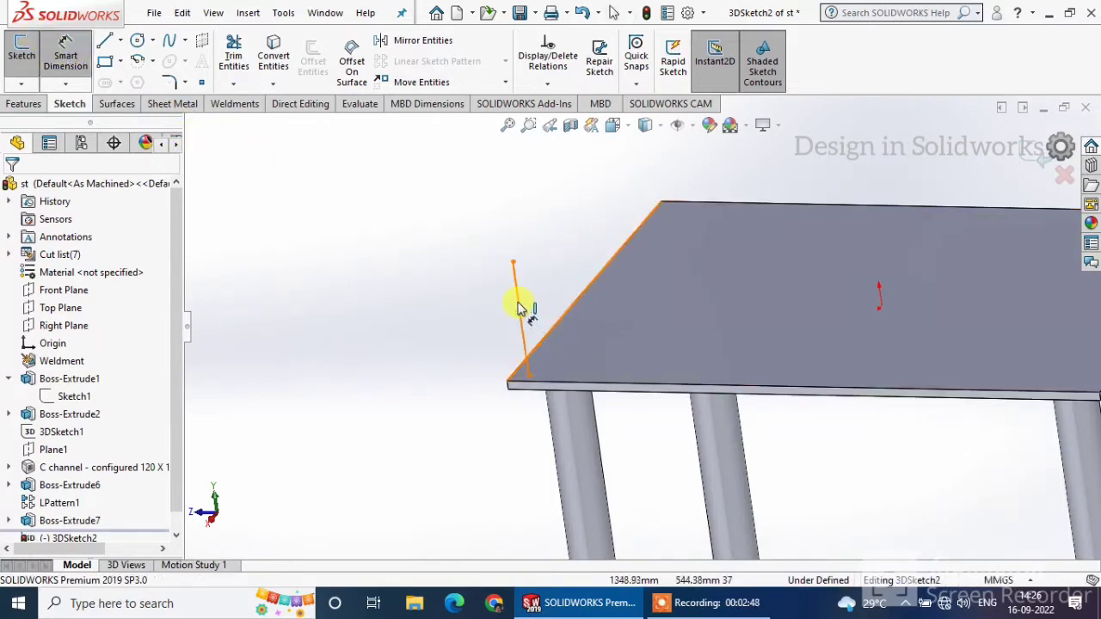
left_click(523, 307)
left_click(546, 300)
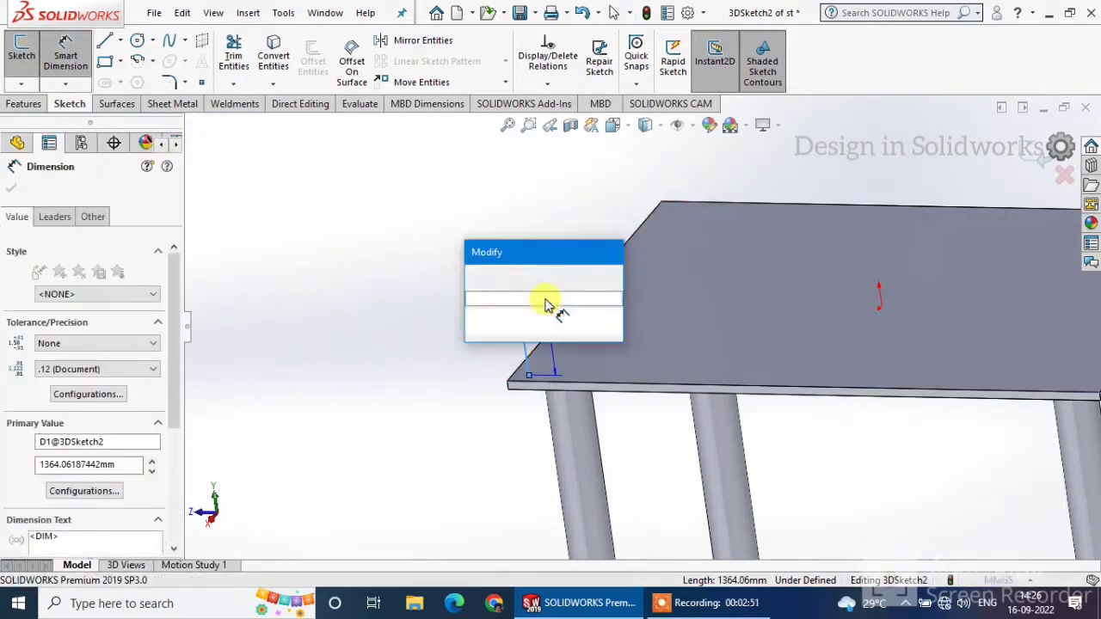
type("1")
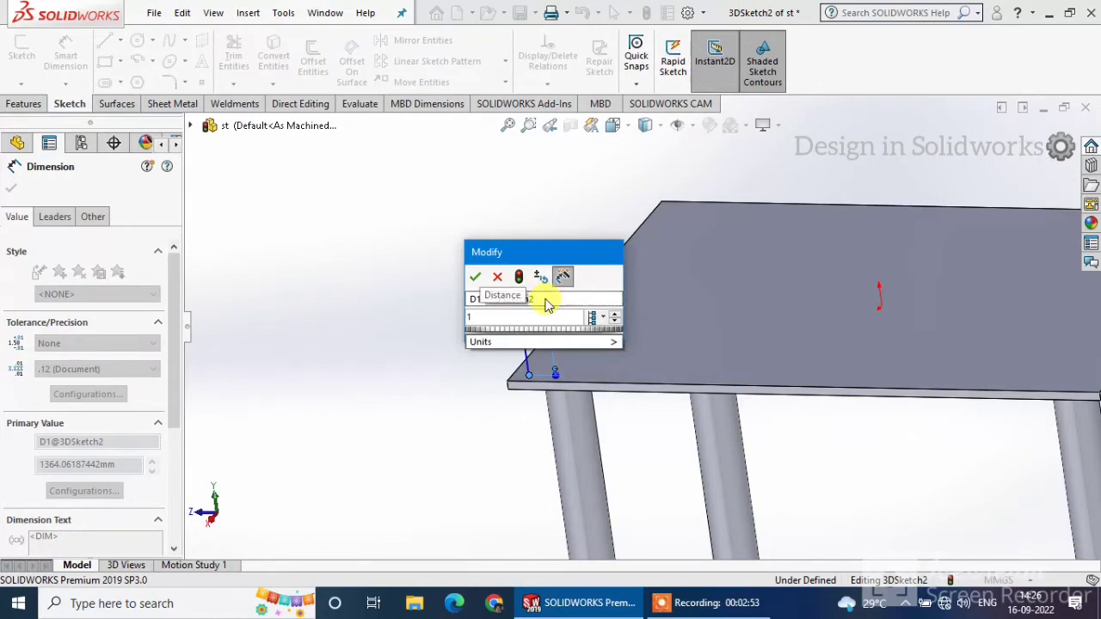
type("200")
key("Return")
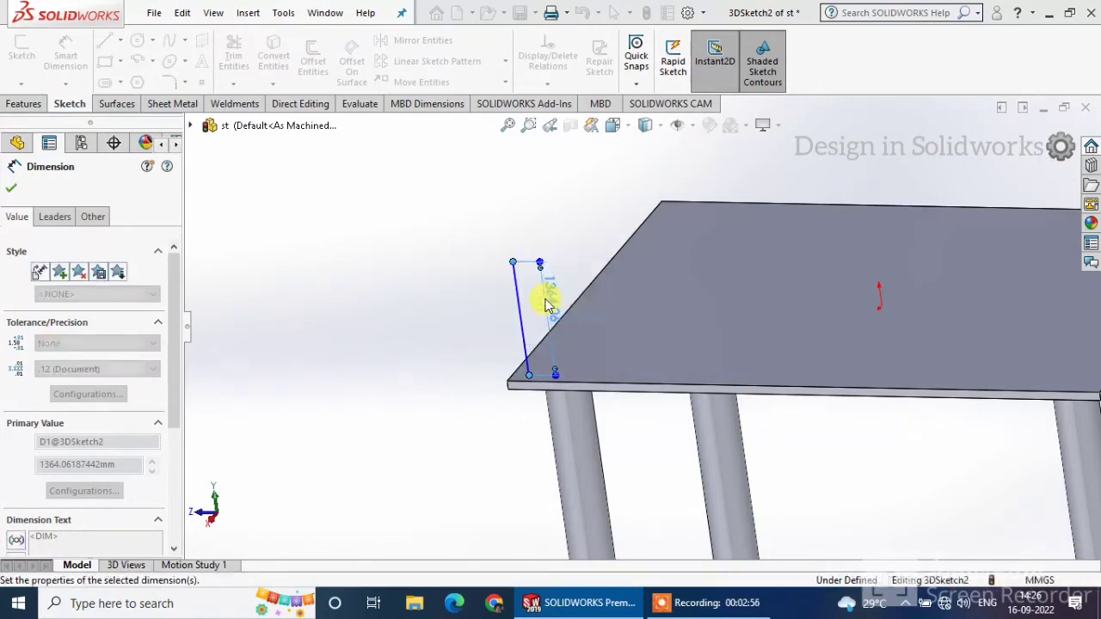
Step: Try to dimension the vertical line's lower endpoint from the platform's nearby long edge
left_click(527, 384)
left_click(520, 375)
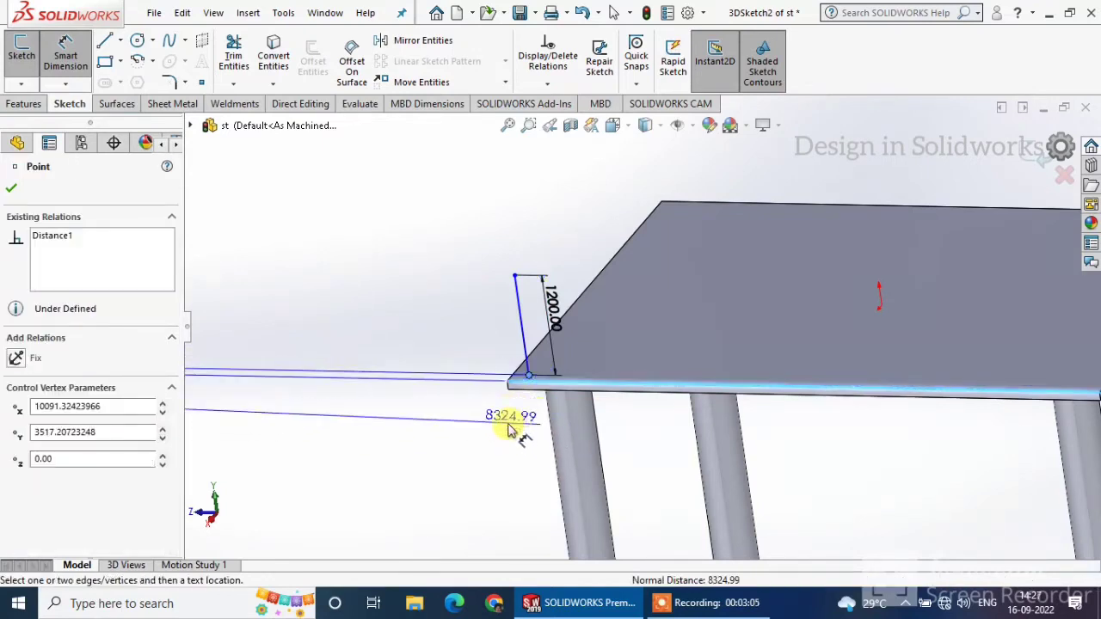
key("Escape")
scroll(535, 372, "down", 5)
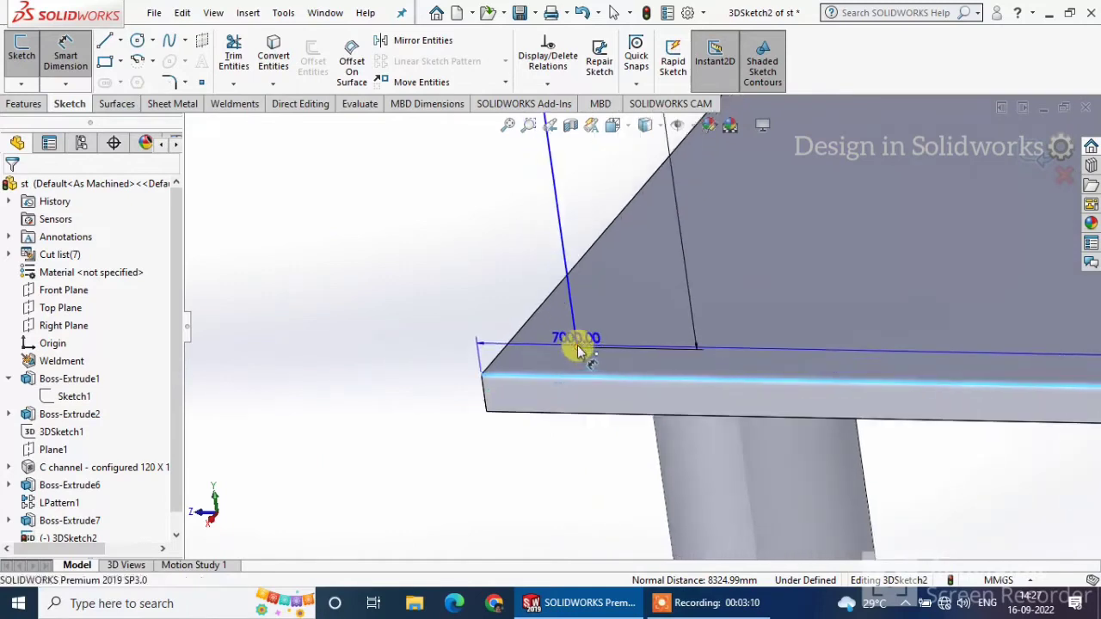
left_click(573, 347)
key("Escape")
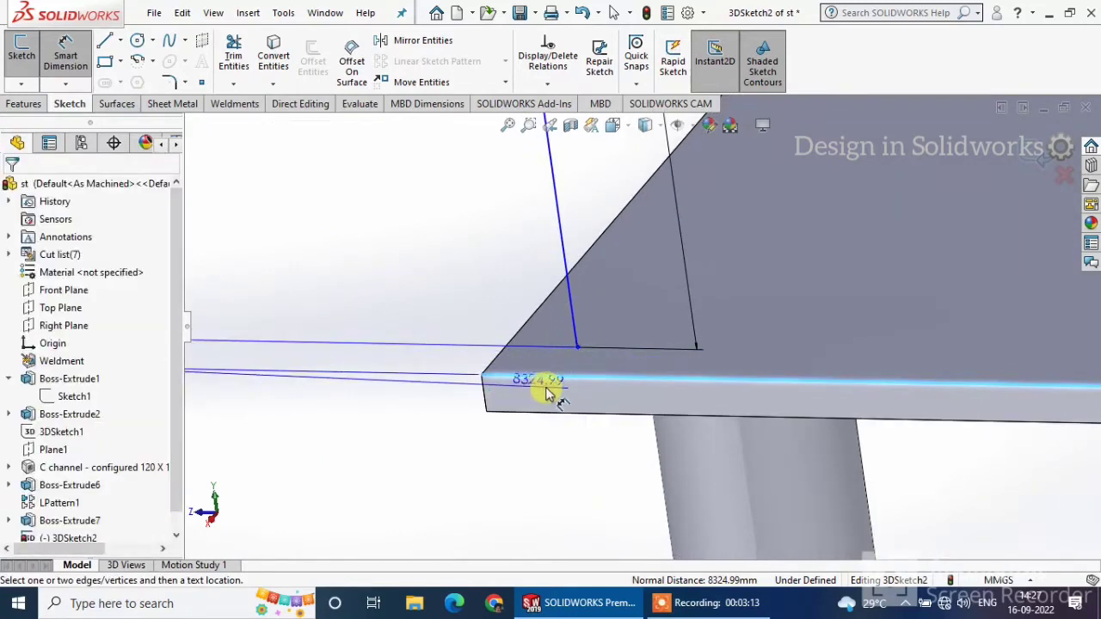
key("Escape")
key("Escape")
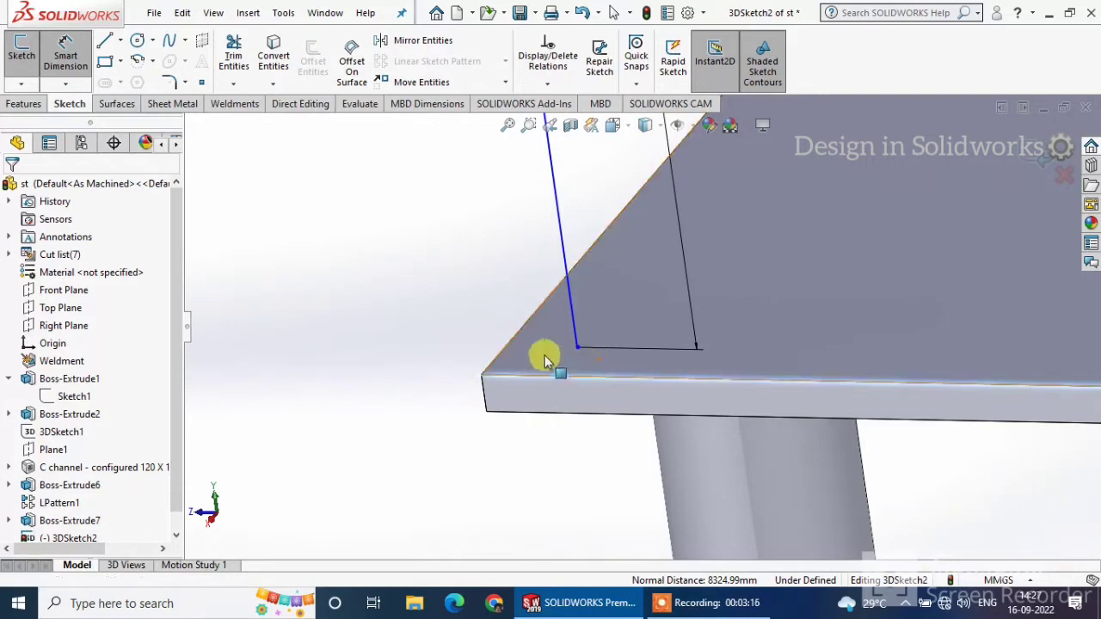
left_click(74, 65)
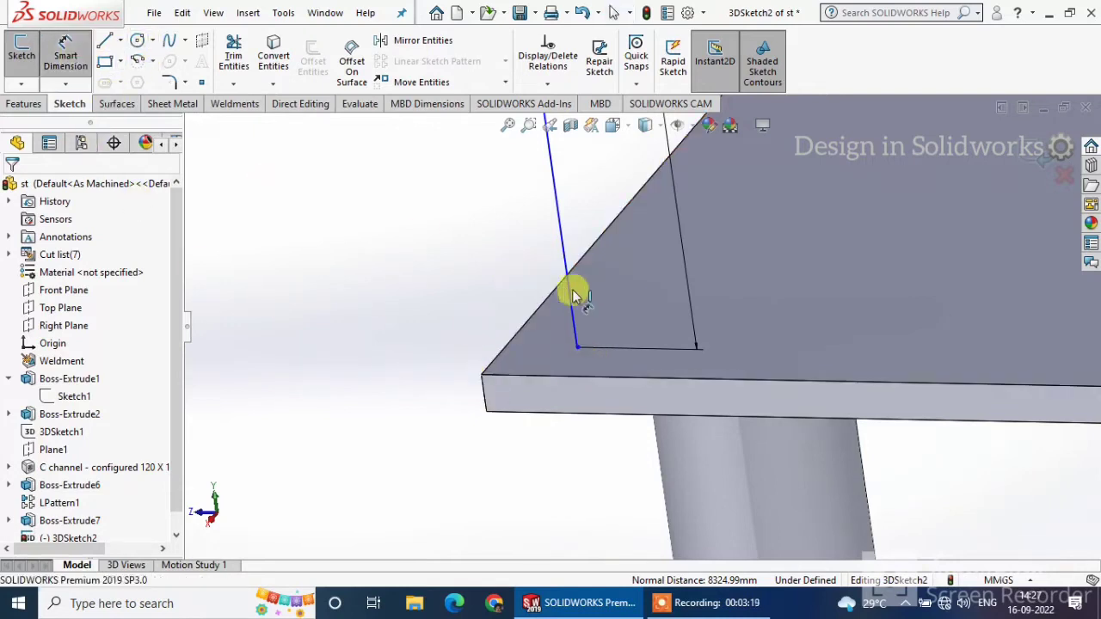
left_click(577, 347)
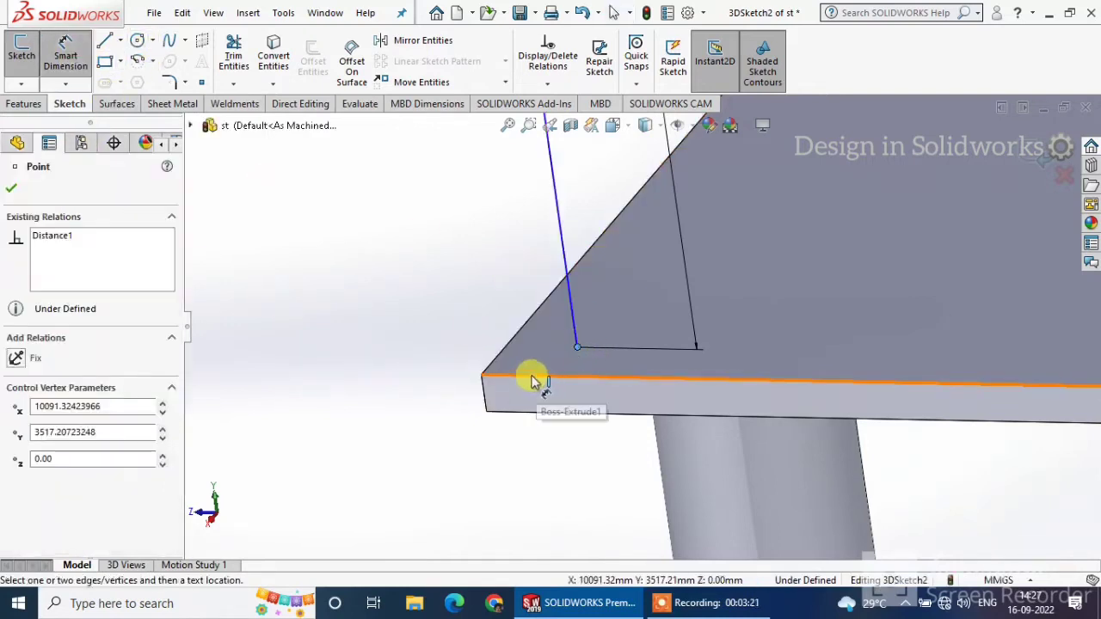
left_click(483, 378)
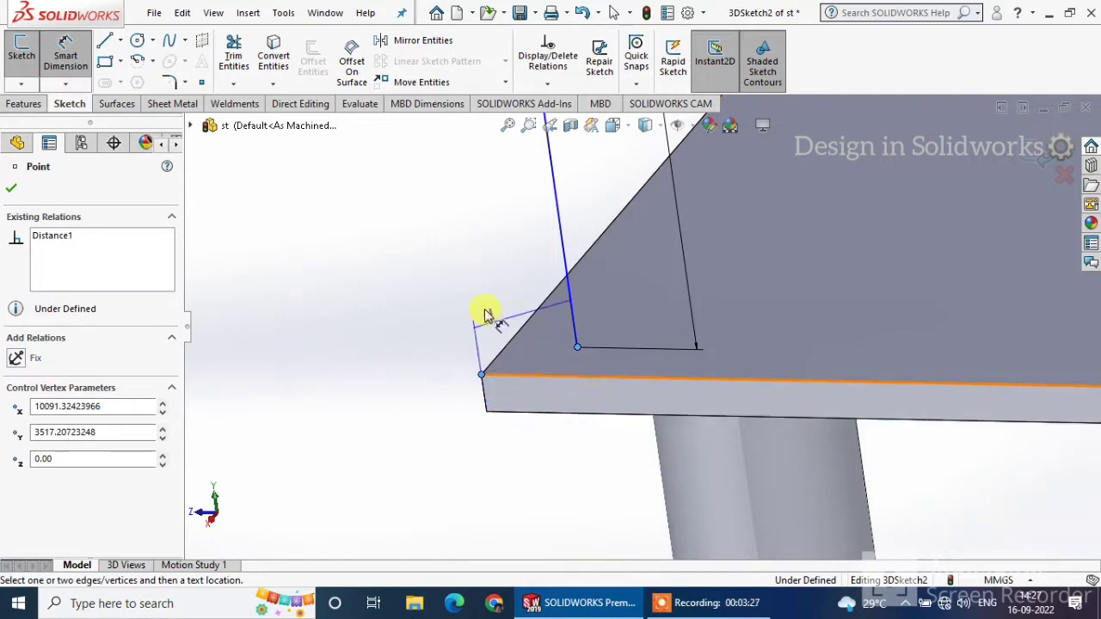
middle_click_drag(491, 318, 501, 318)
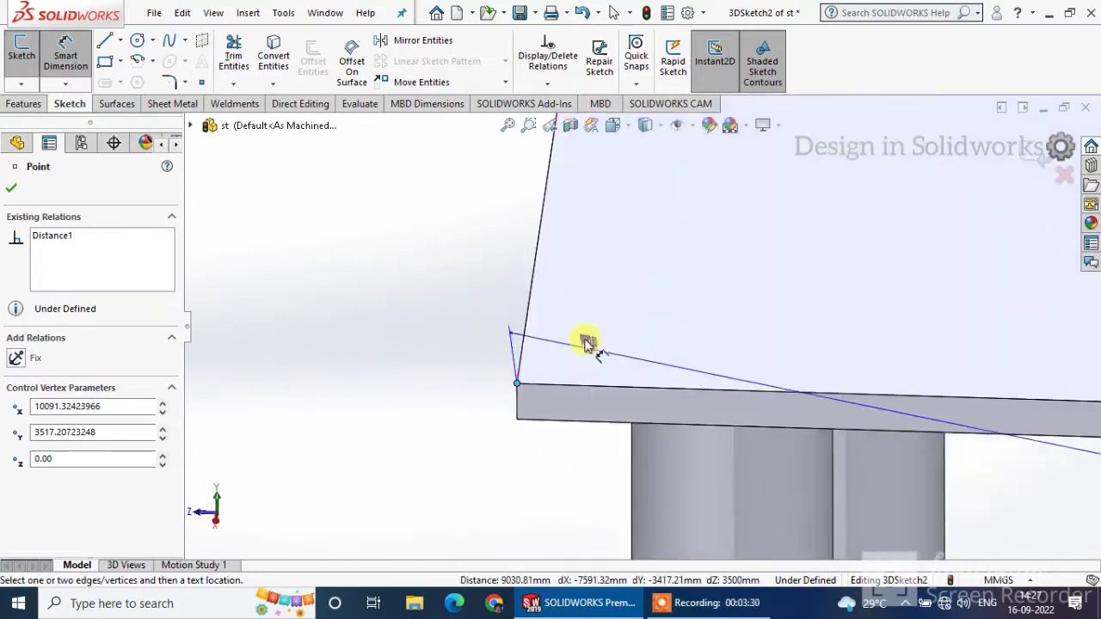
scroll(638, 315, "up", 7)
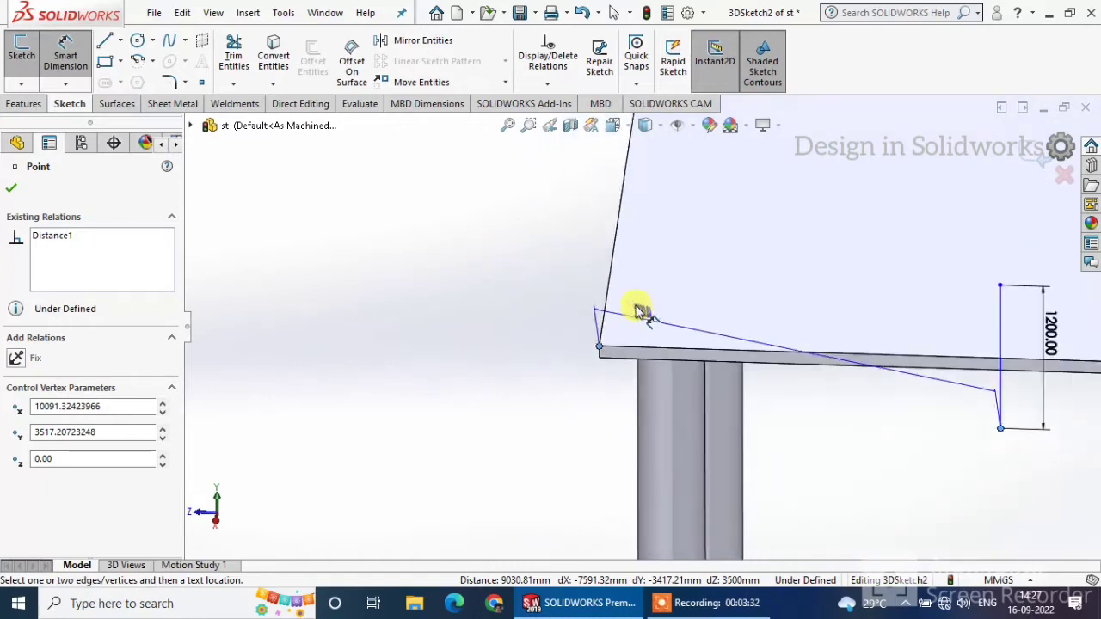
key("Escape")
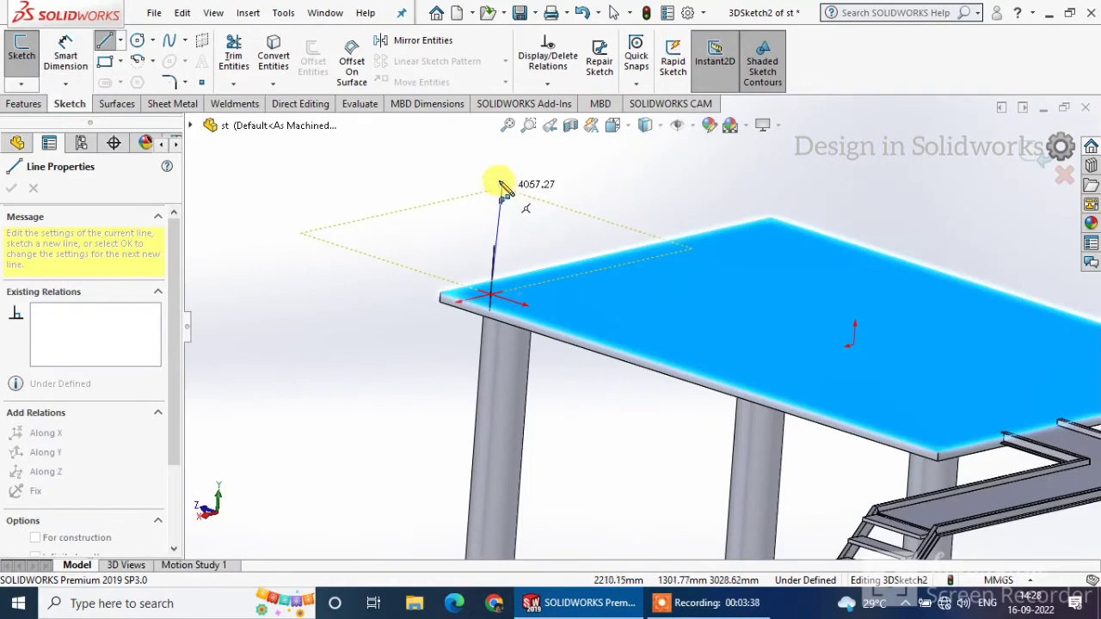
Step: Sketch a vertical line about 1224 mm long upward from the plate's top face near the corner above the column
key("Tab")
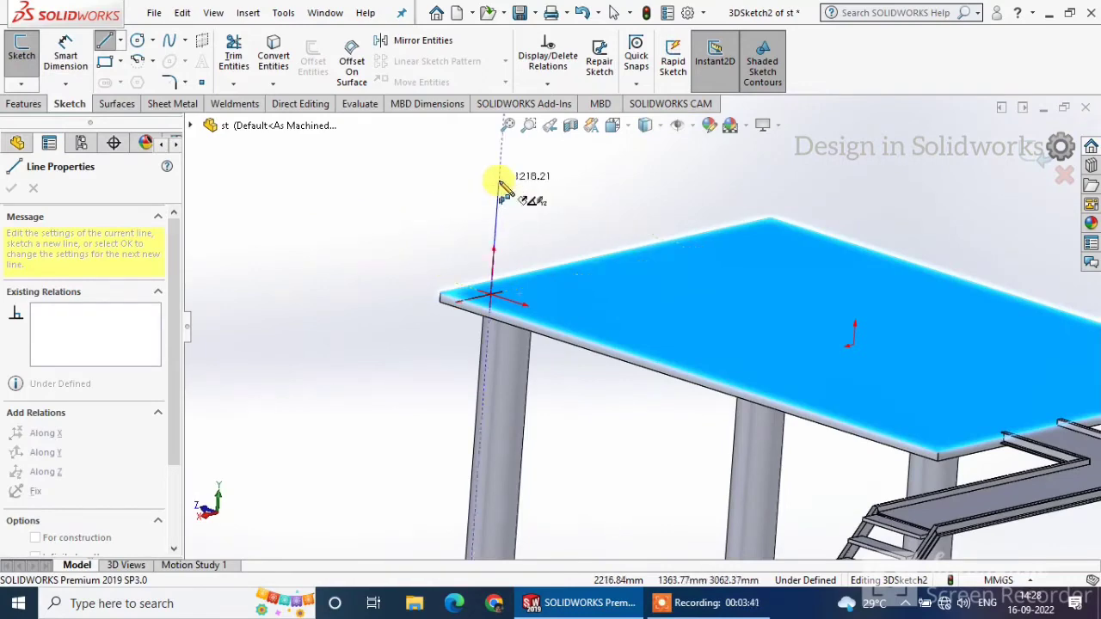
left_click(501, 183)
right_click(544, 197)
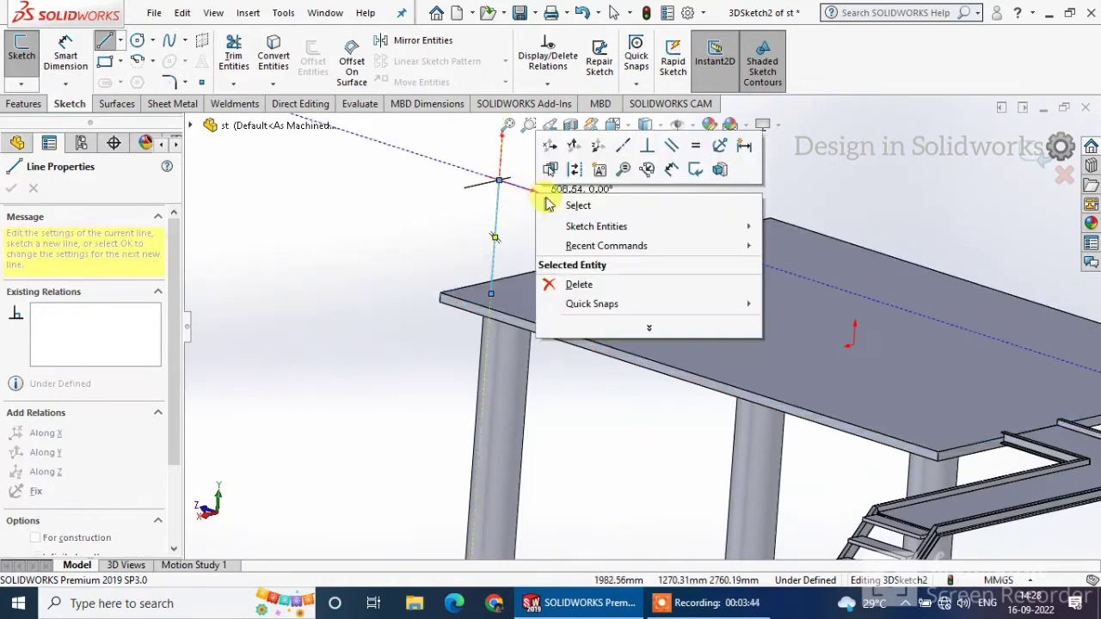
left_click(550, 205)
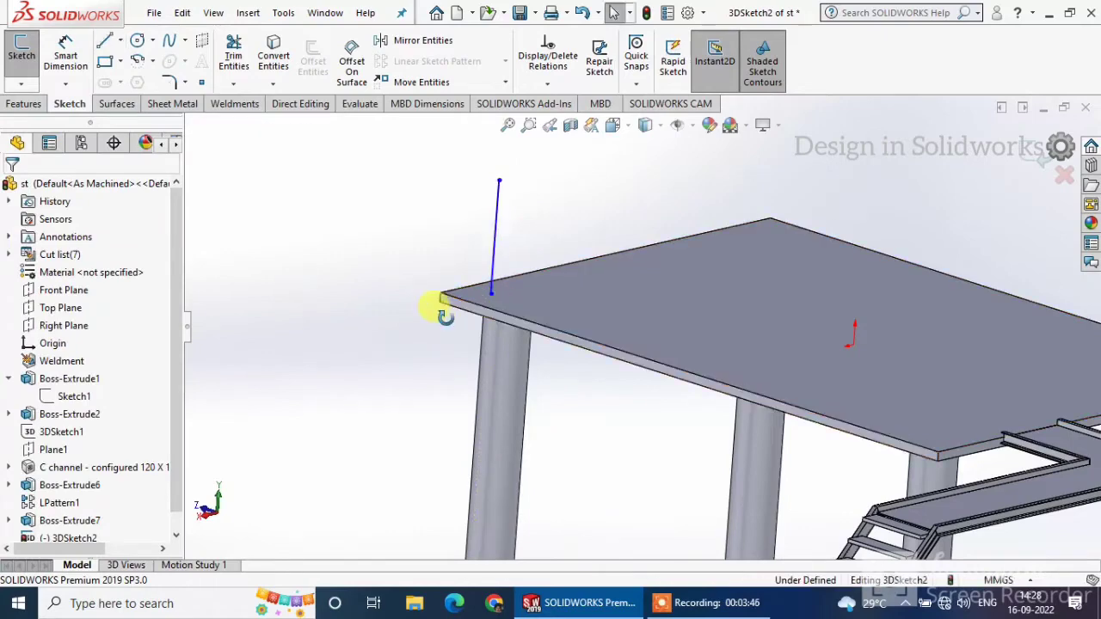
Step: Dimension the length of the vertical line standing on the plate
middle_click_drag(443, 314, 484, 283)
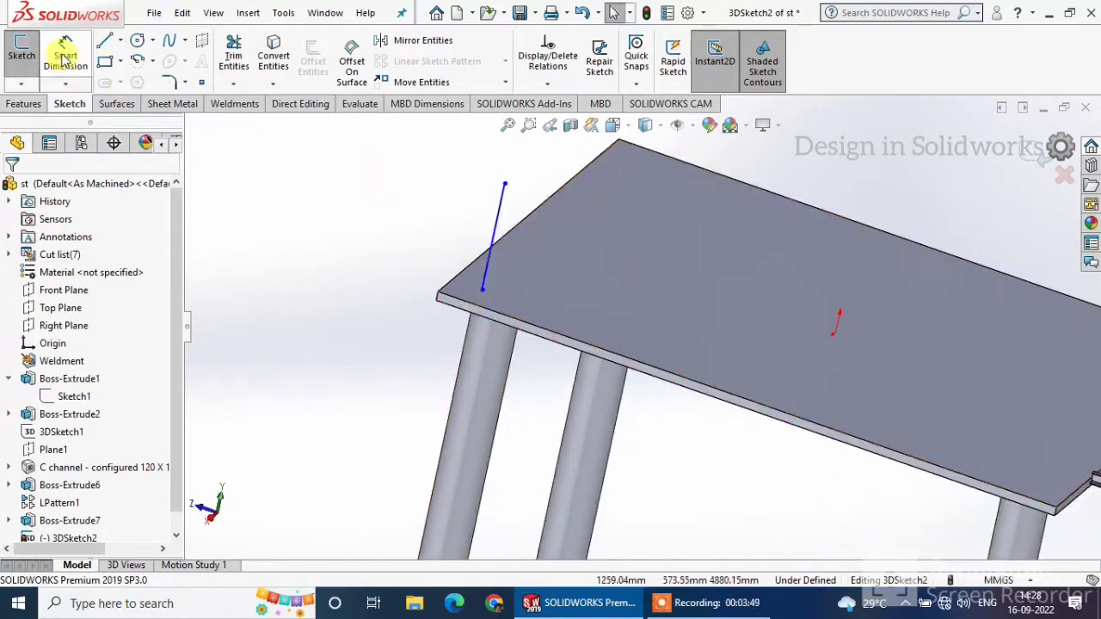
left_click(64, 59)
left_click(489, 272)
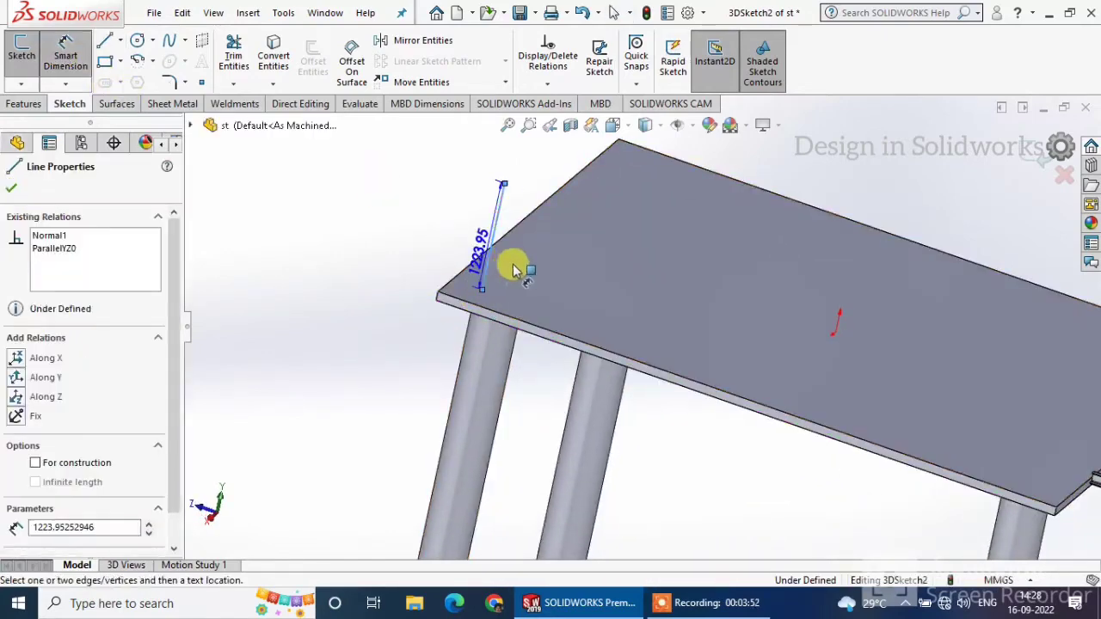
left_click(520, 272)
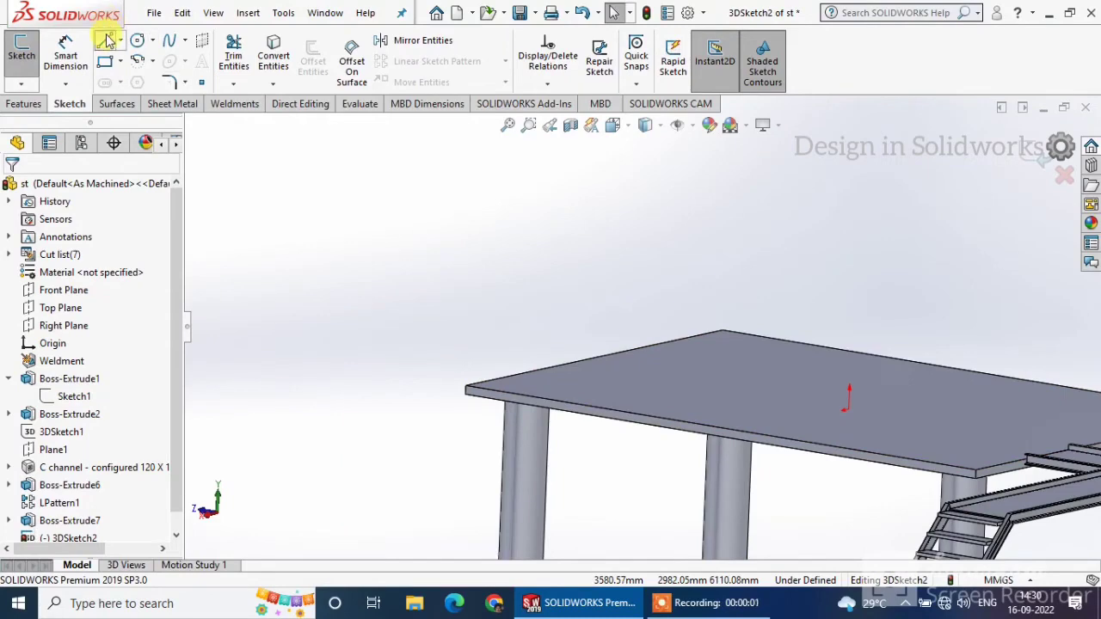
Step: Sketch a vertical line in the 3D sketch, rising from the plate's top face near the corner above the column
left_click(105, 41)
left_click(33, 188)
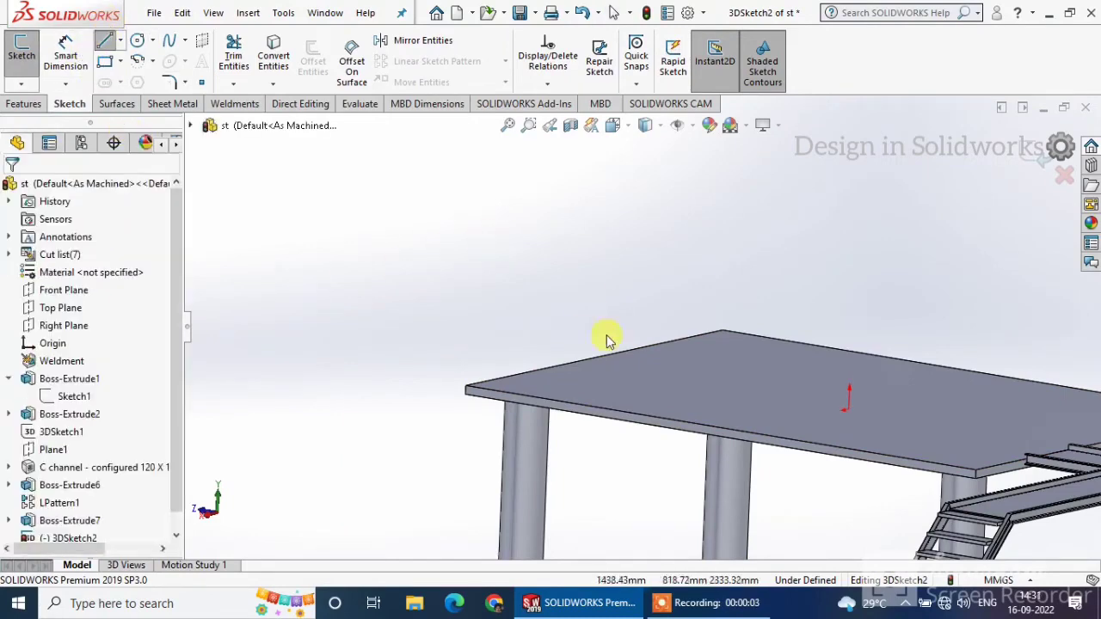
left_click(591, 381)
left_click(104, 42)
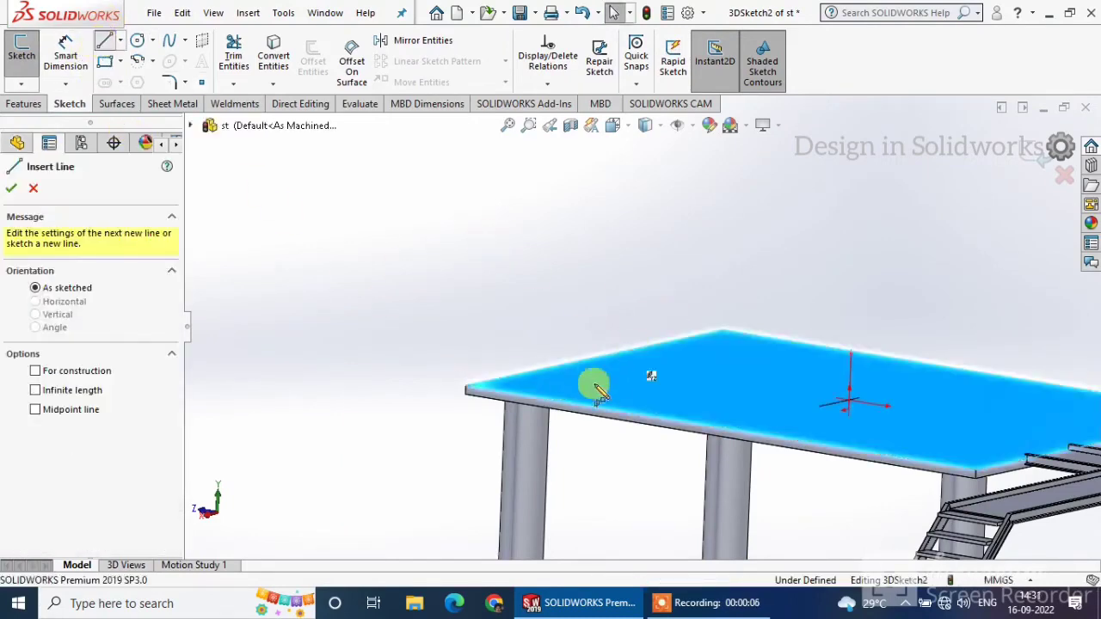
left_click(521, 384)
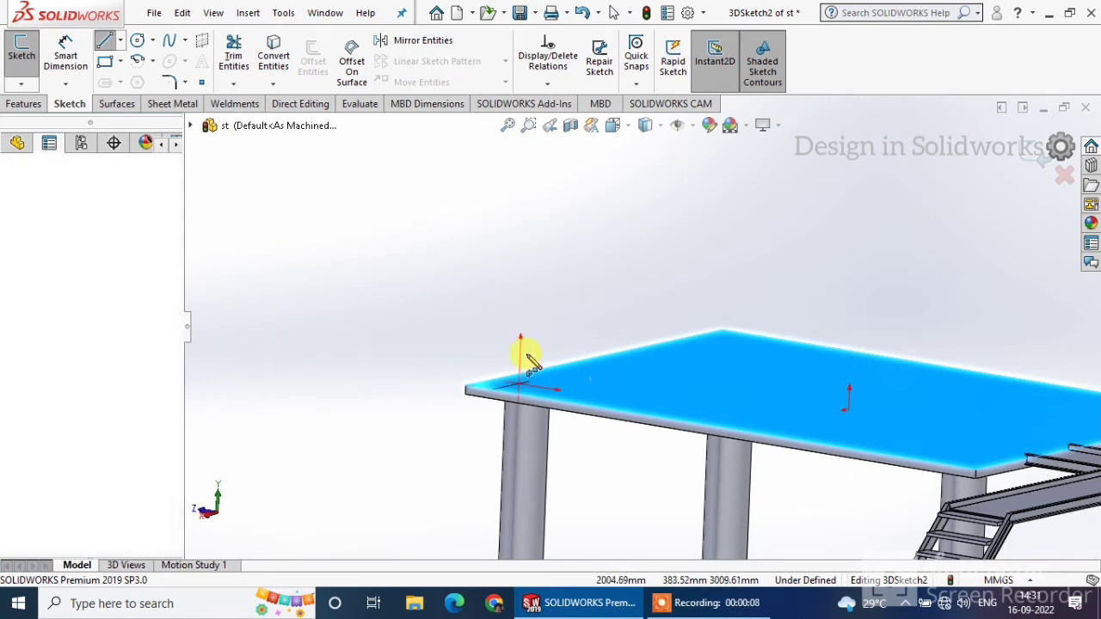
left_click(525, 248)
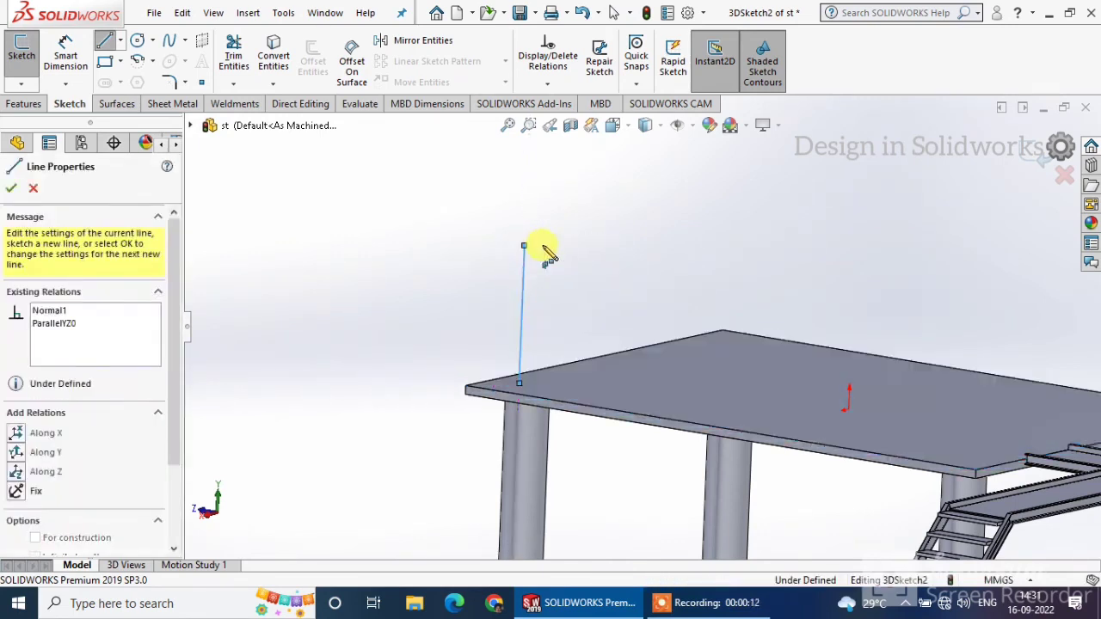
right_click(547, 231)
left_click(578, 241)
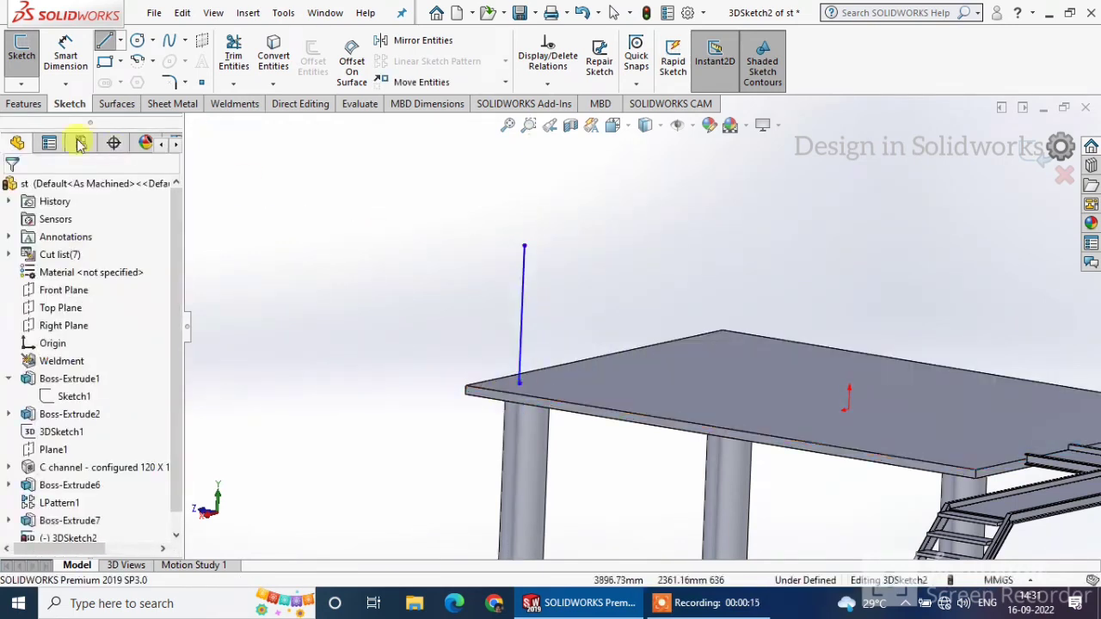
left_click(69, 58)
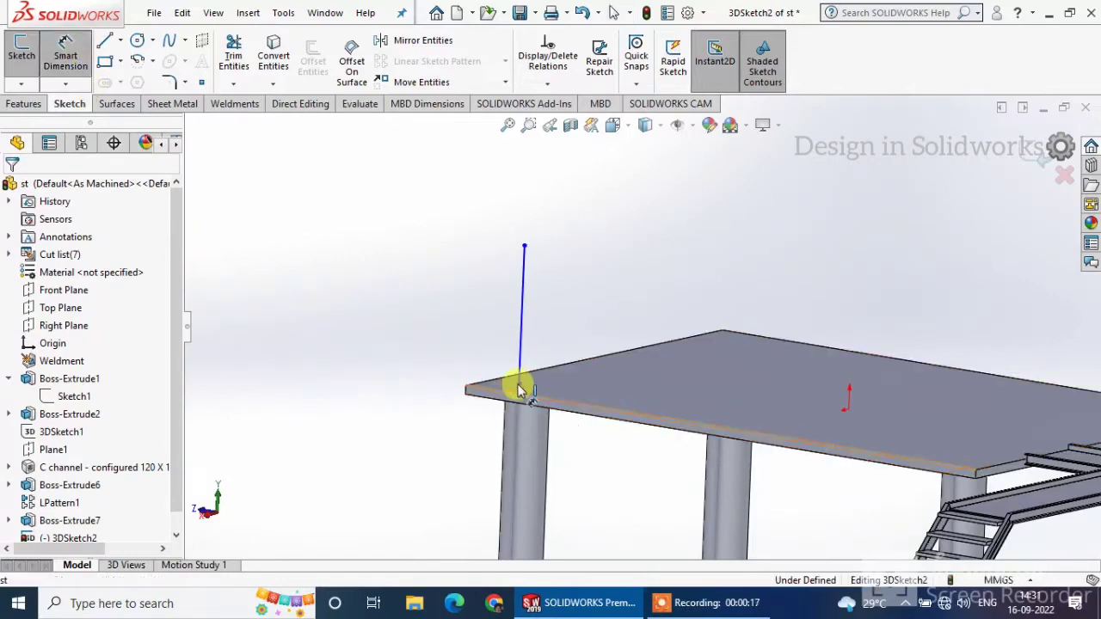
left_click(519, 384)
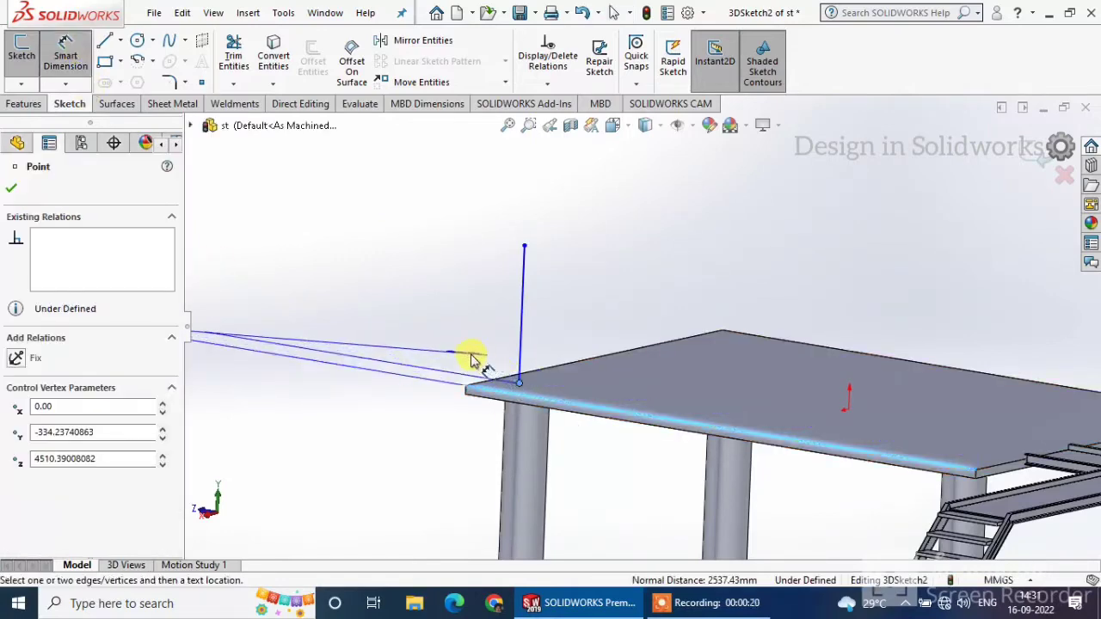
left_click(456, 351)
left_click(472, 357)
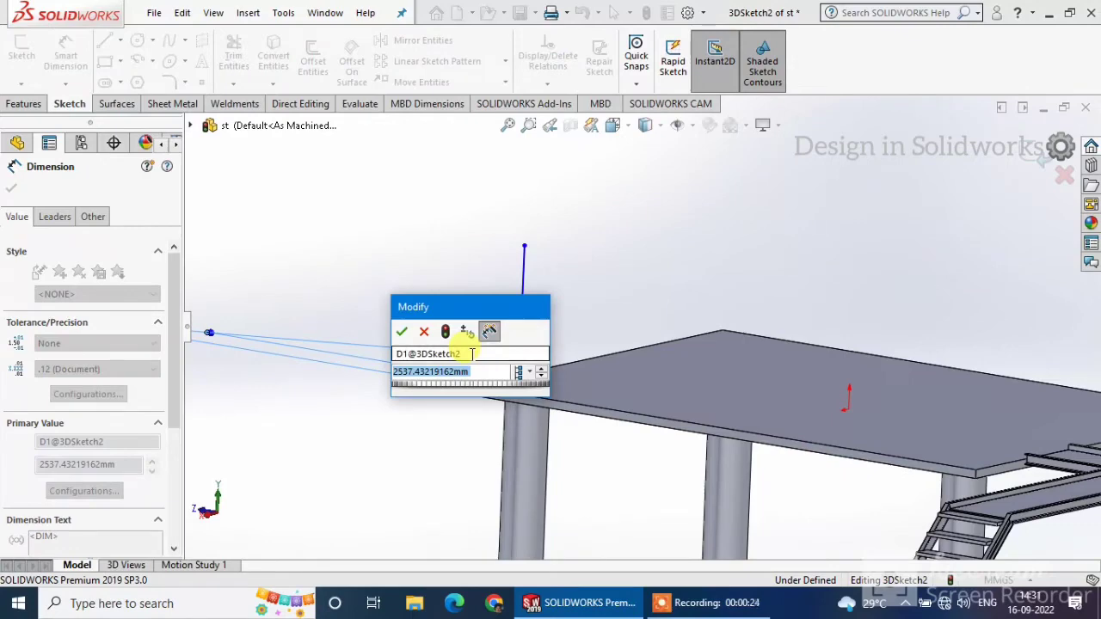
left_click(425, 334)
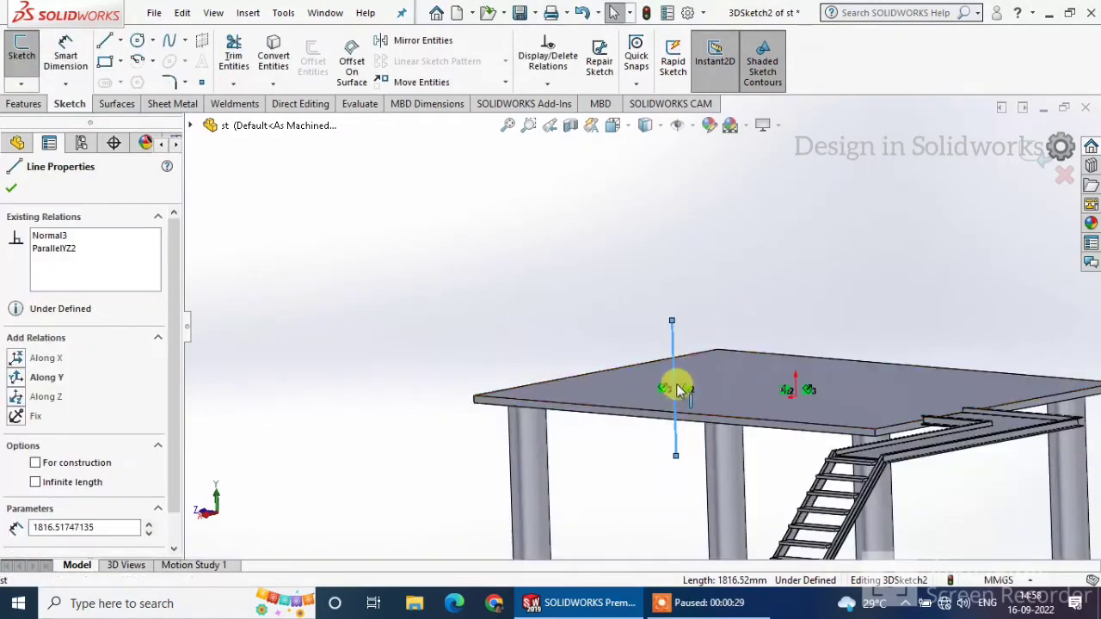
Step: Constrain the vertical line's lower endpoint to the plate's top face with an On Plane relation
left_click(677, 455)
left_click(628, 394, "ctrl")
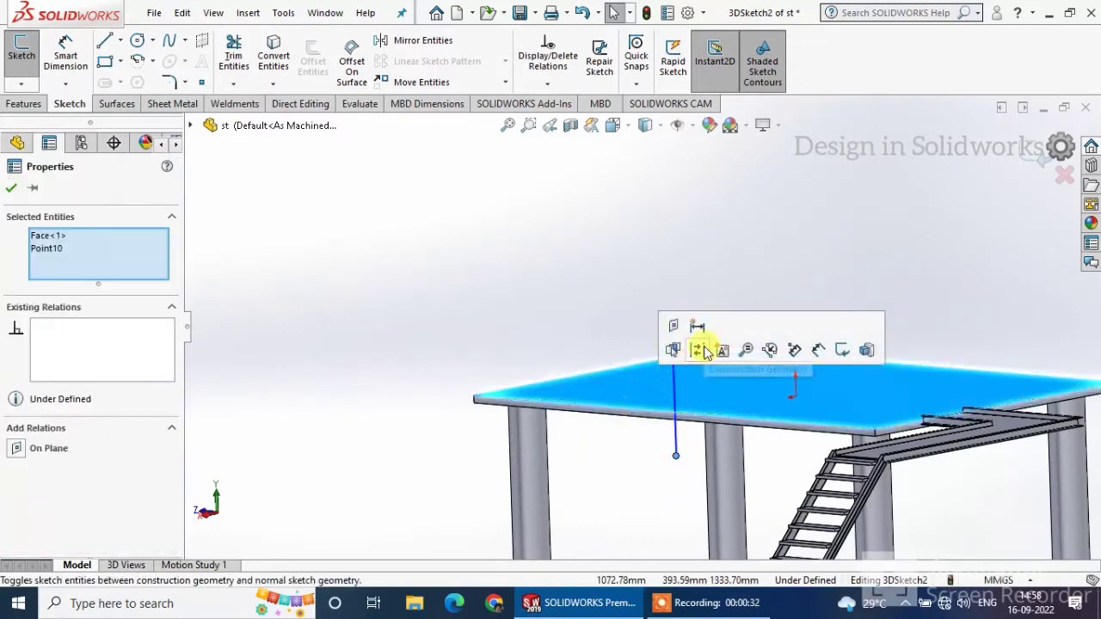
left_click(673, 325)
left_click(607, 318)
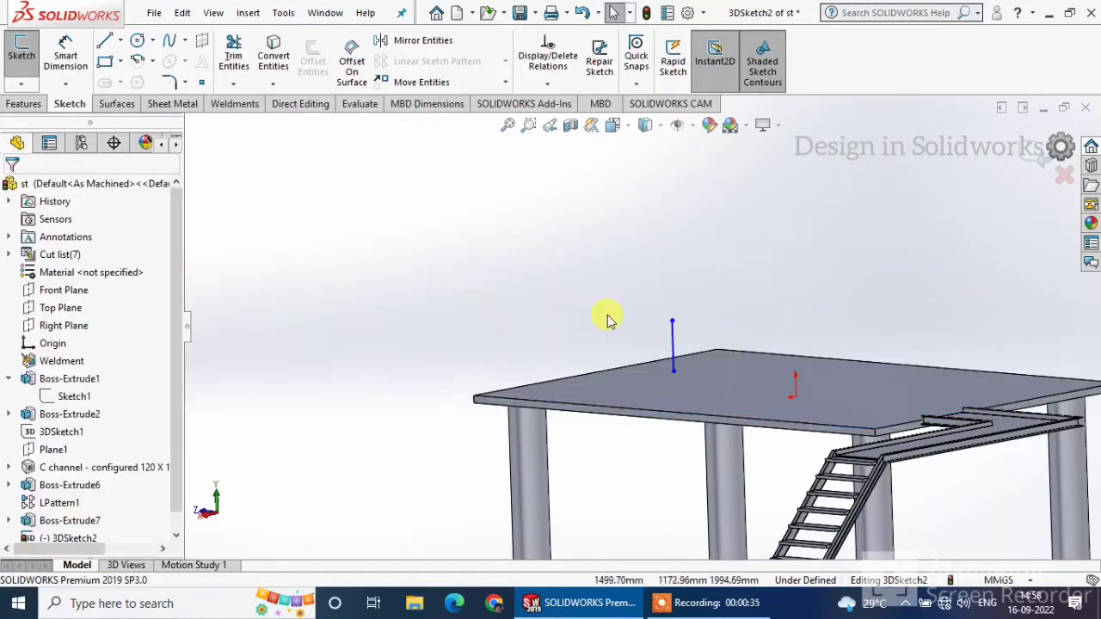
Step: Dimension the vertical line's length and set it to 1200 mm
scroll(606, 317, "down", 3)
left_click(65, 53)
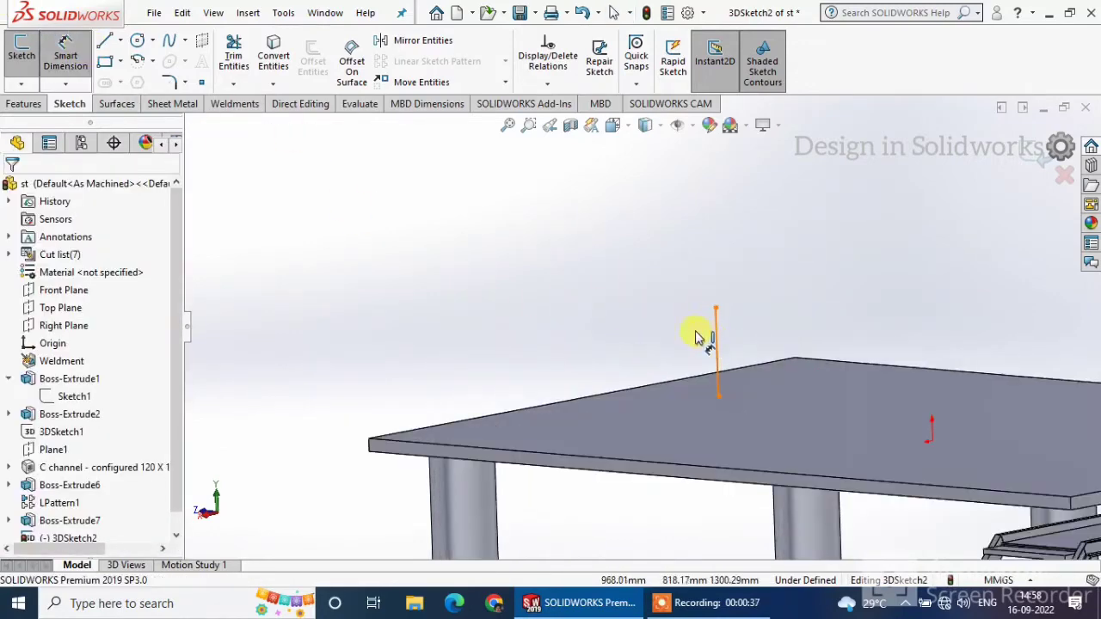
left_click(699, 338)
left_click(676, 335)
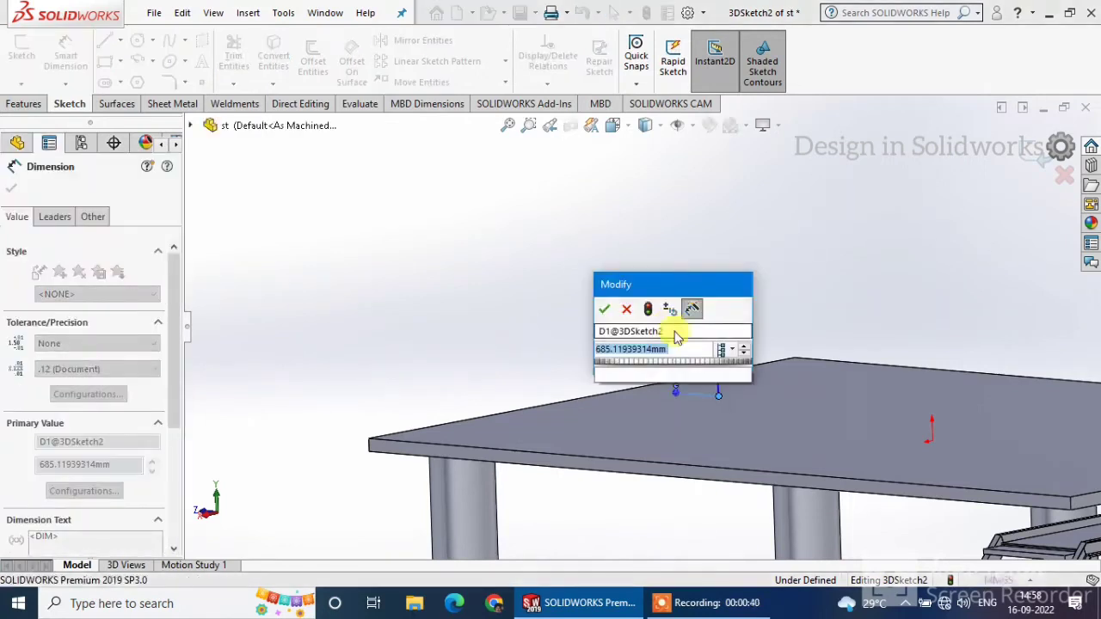
type("1200")
key("Return")
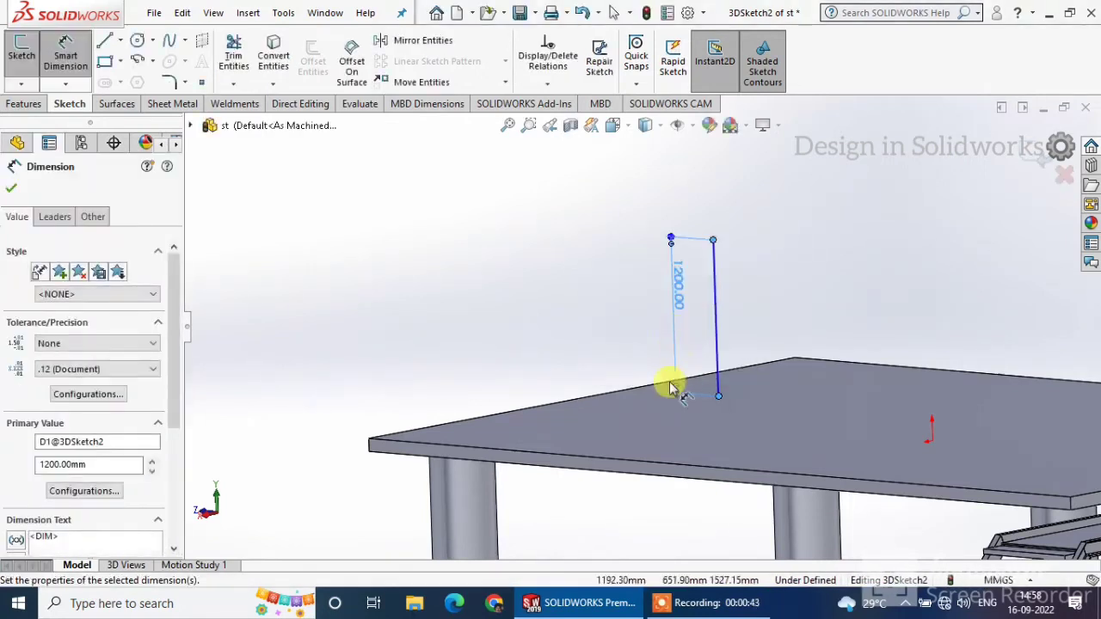
Step: Dimension the line's lower endpoint from the plate's long front edge and set the distance to 500 mm
left_click(495, 485)
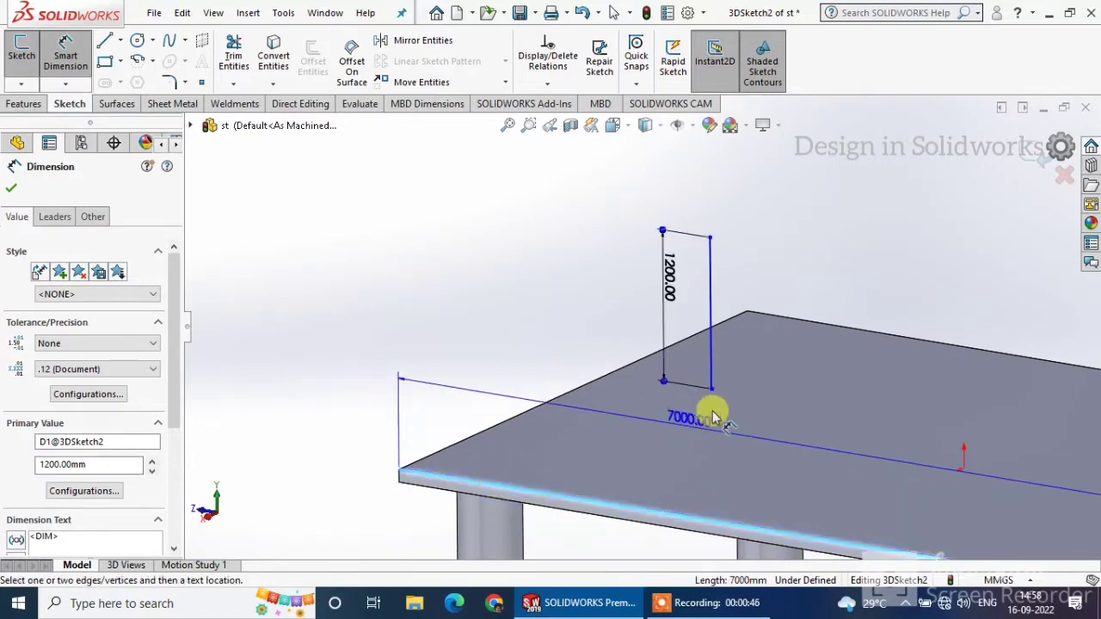
left_click(710, 388)
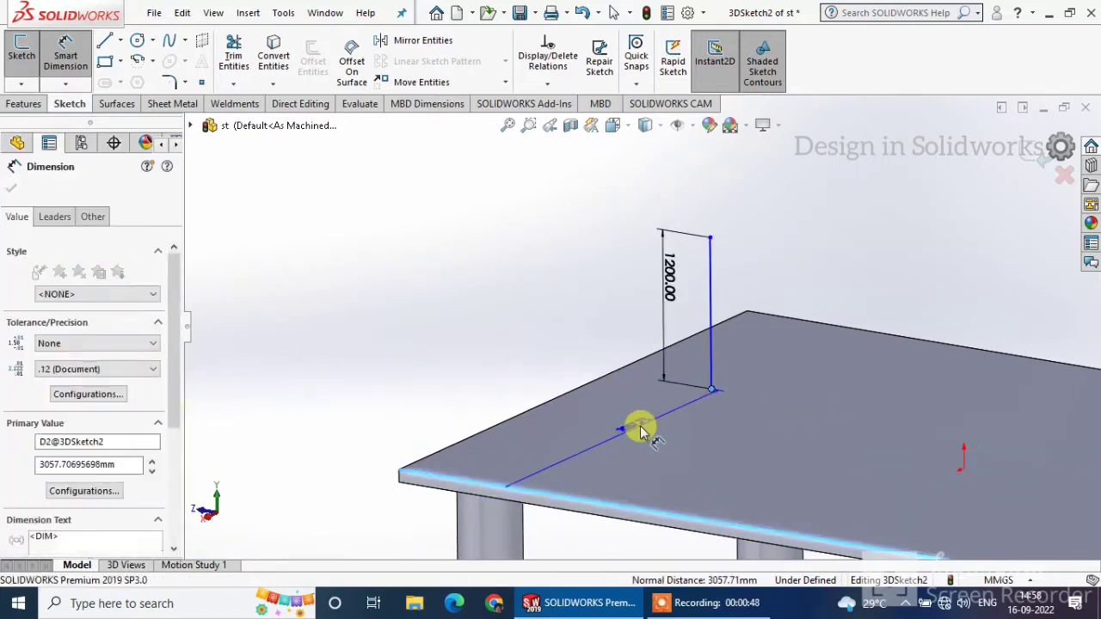
left_click(644, 424)
type("500")
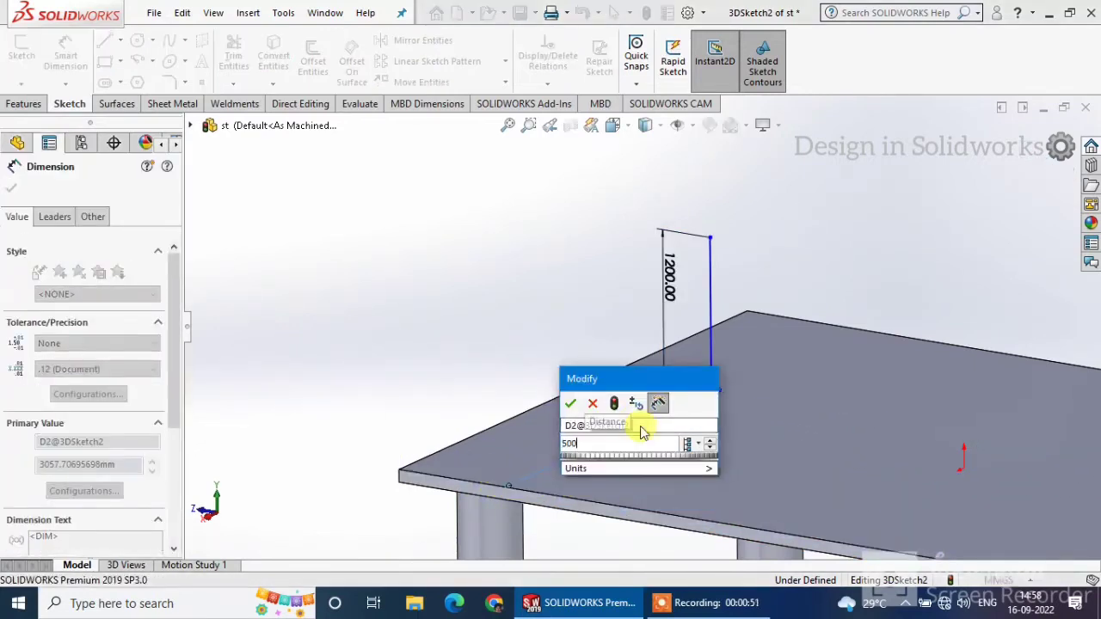
key("Return")
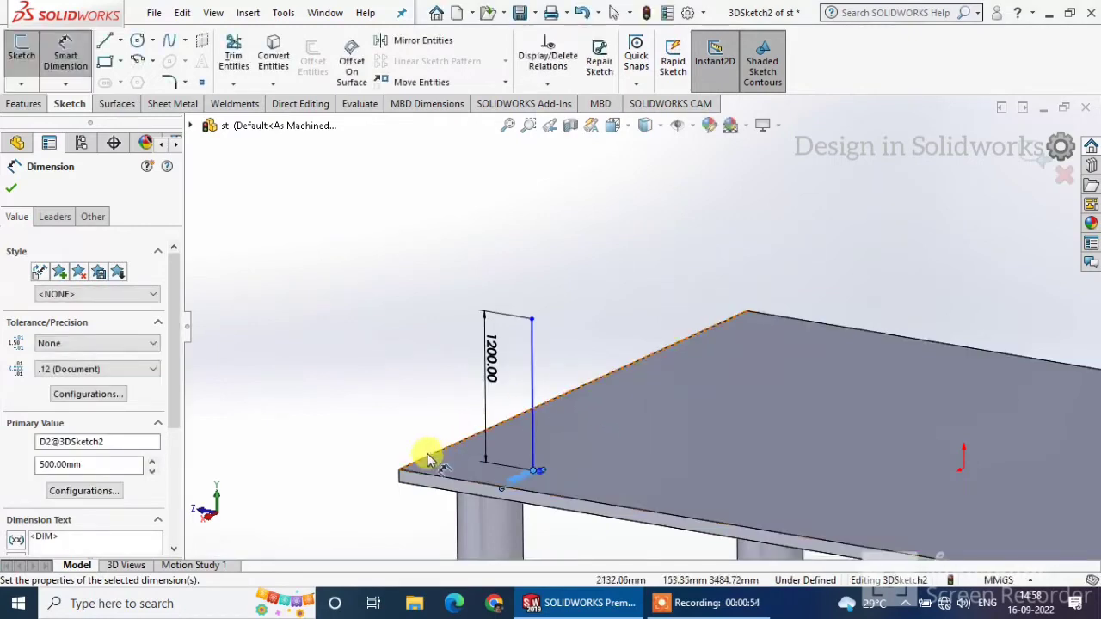
Step: Dimension the line's lower endpoint from the plate's adjacent side edge, set the distance to 500 mm, and exit the 3D sketch
left_click(435, 454)
left_click(527, 470)
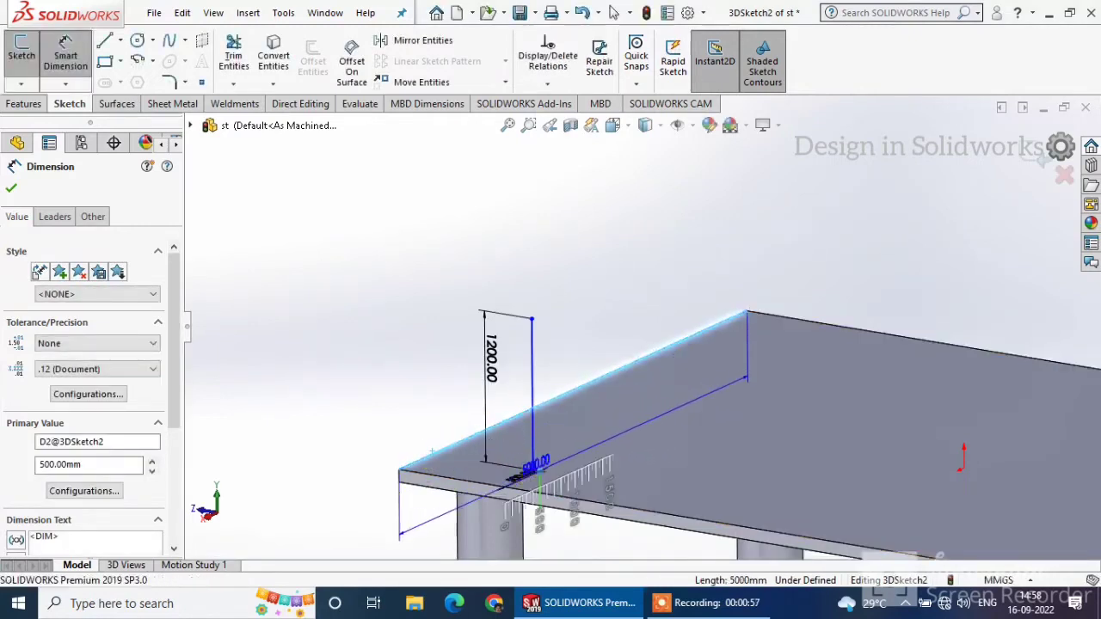
key("Escape")
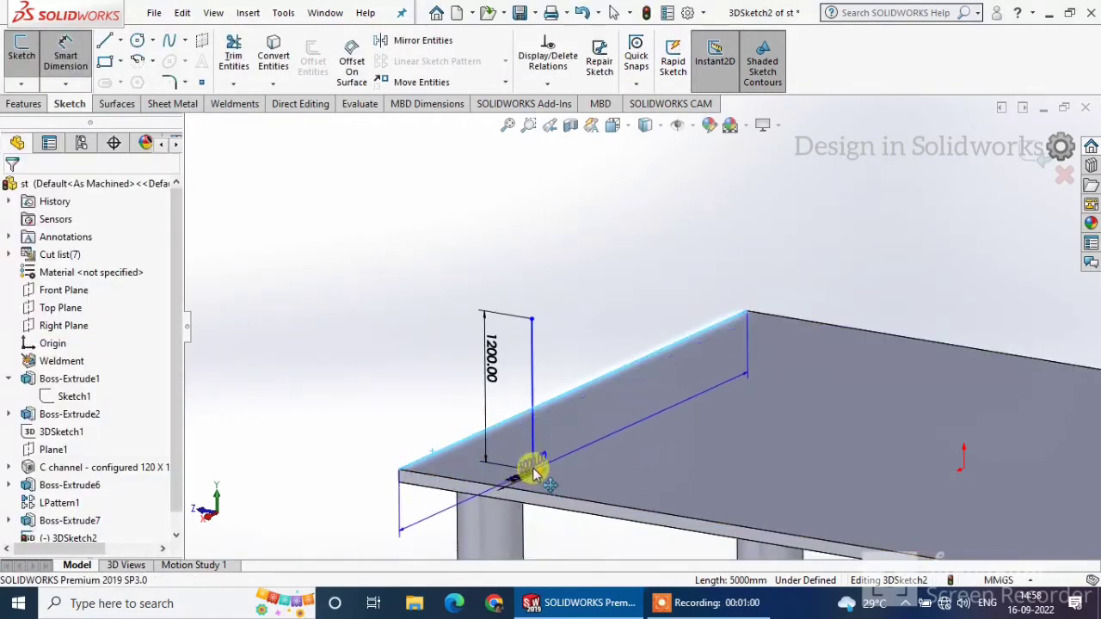
scroll(528, 473, "down", 5)
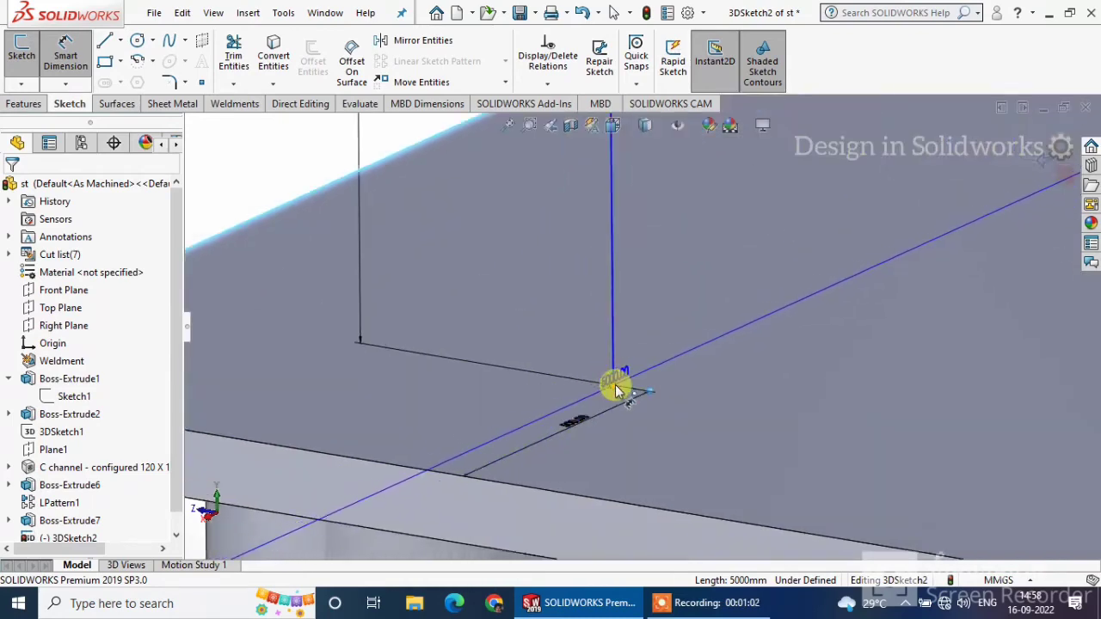
left_click(613, 384)
left_click(495, 328)
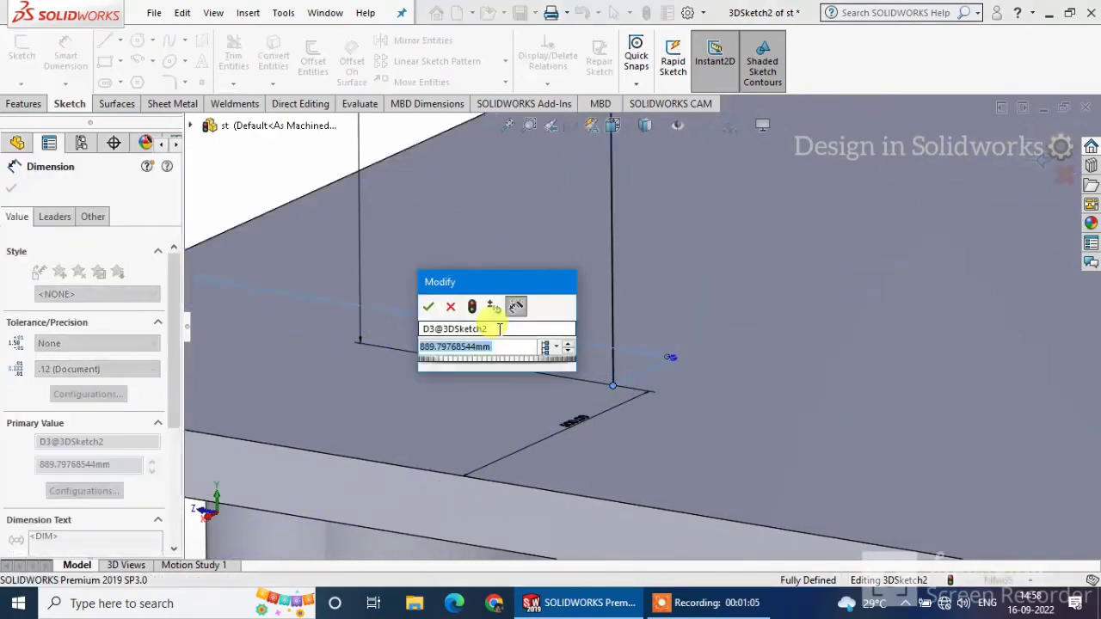
type("500")
key("Return")
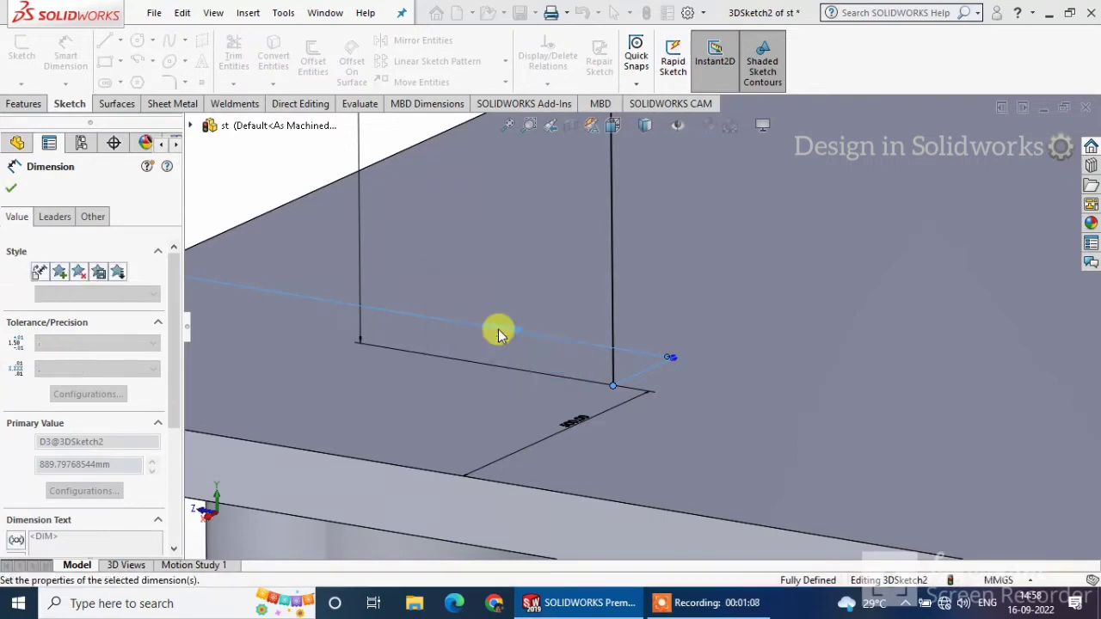
scroll(760, 283, "up", 5)
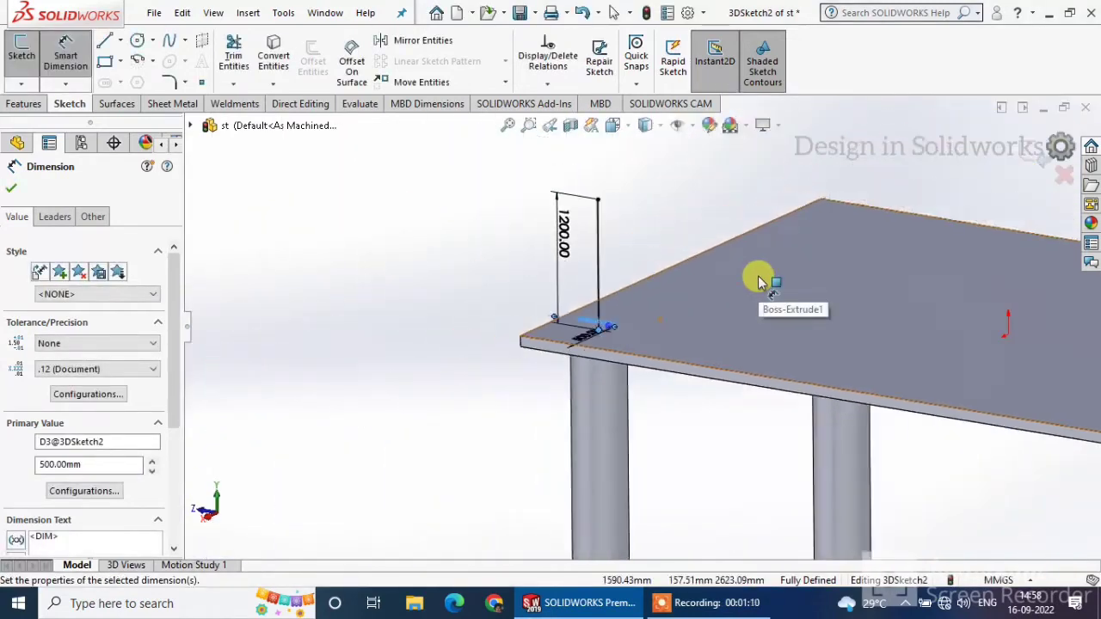
left_click(12, 189)
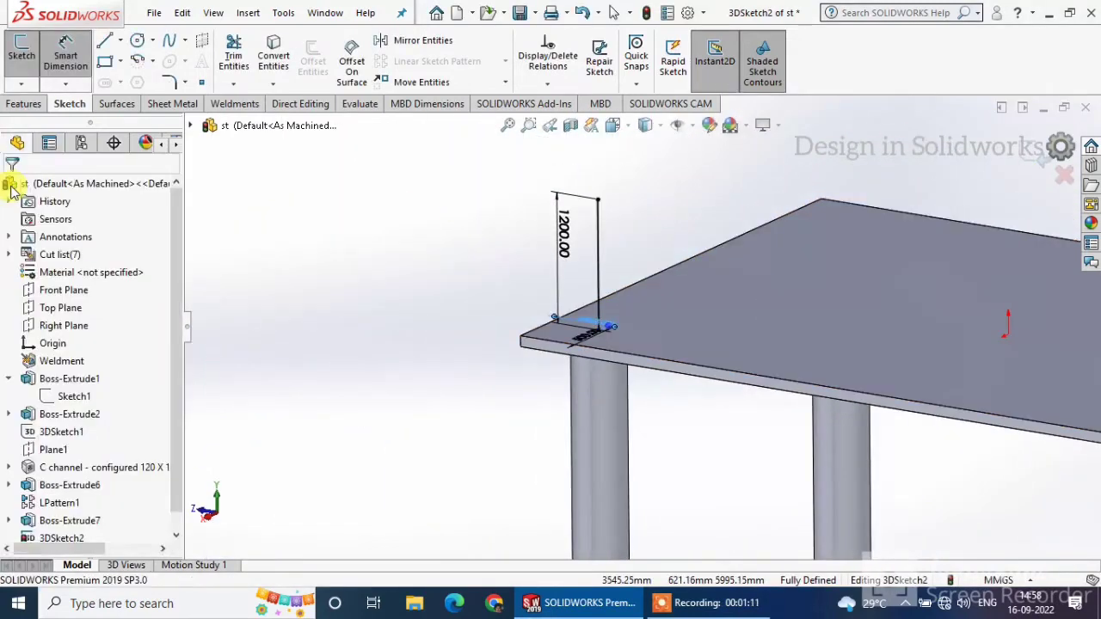
left_click(1020, 148)
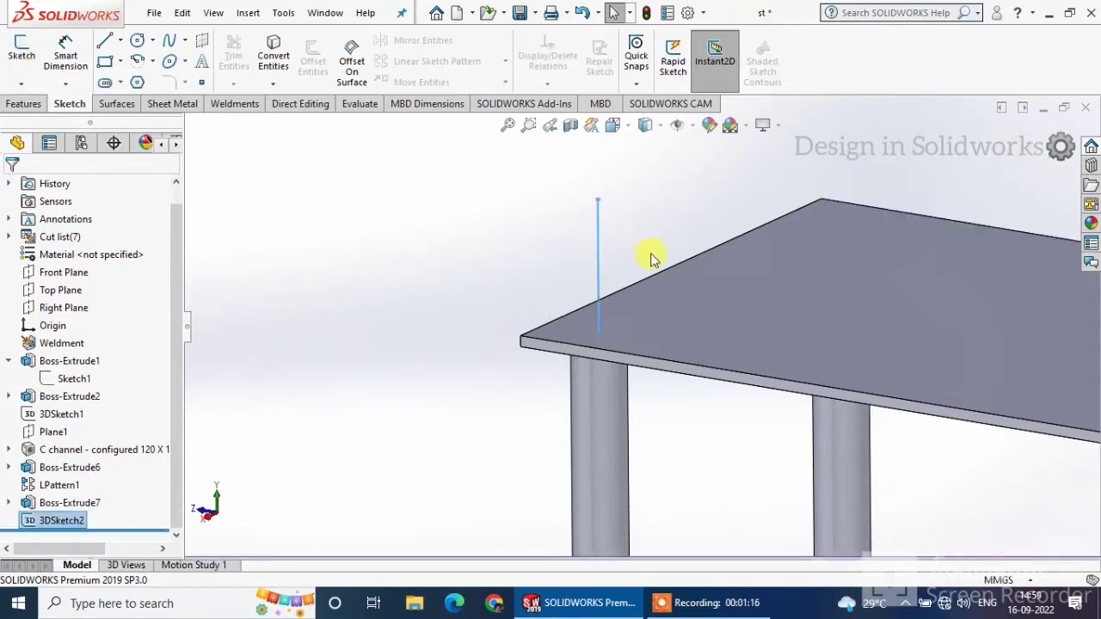
Step: Start a weldment Structural Member using the 1200 mm vertical line as its path
left_click(23, 104)
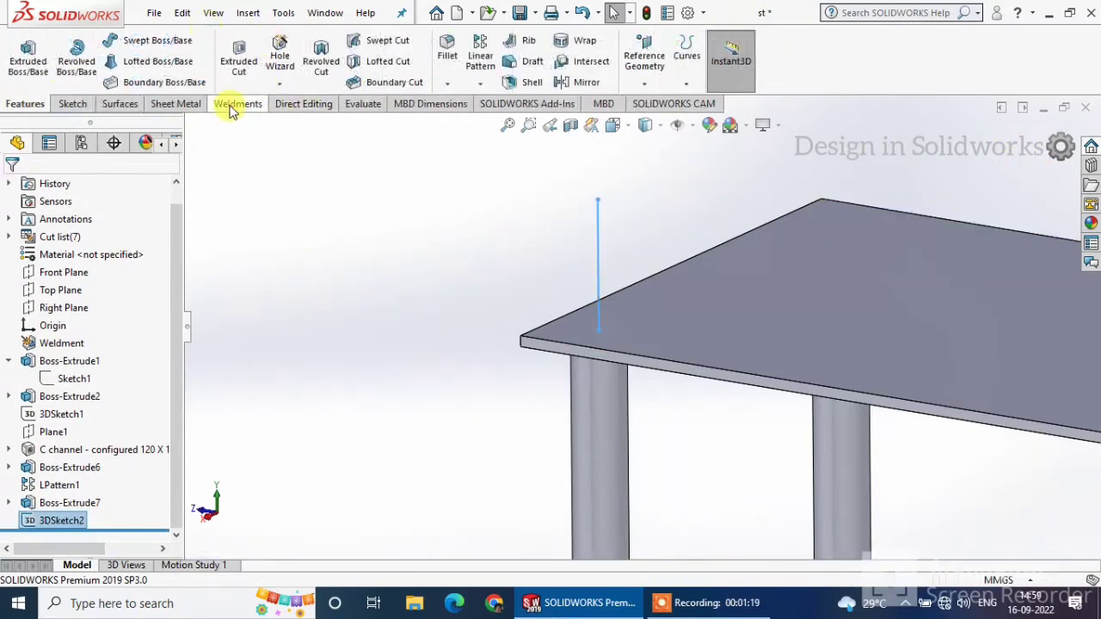
left_click(234, 104)
left_click(117, 60)
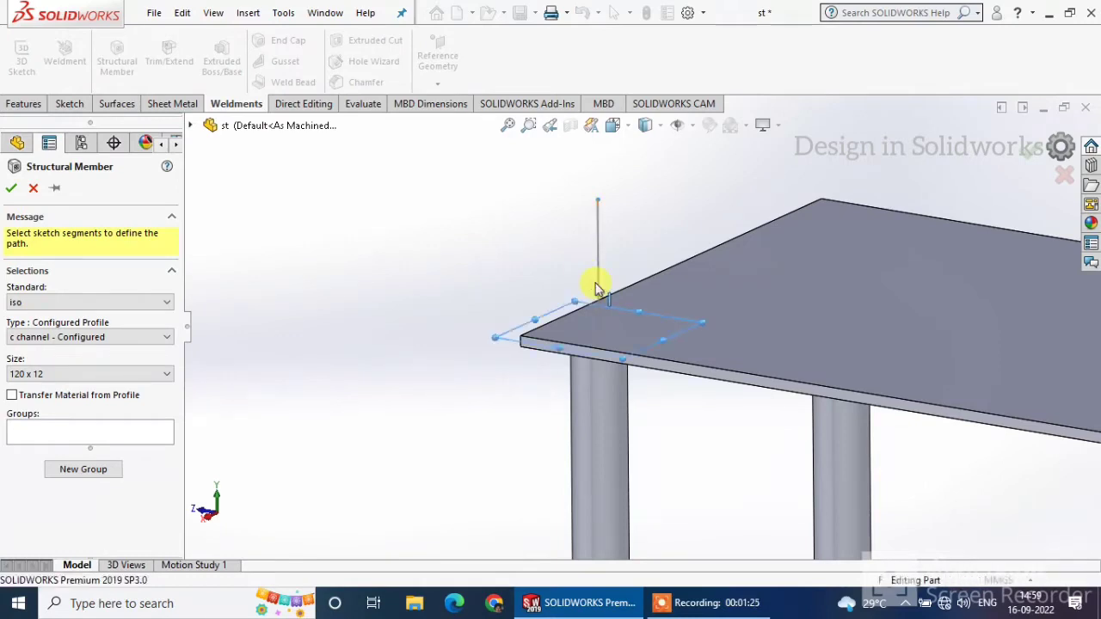
left_click(598, 284)
scroll(602, 232, "down", 4)
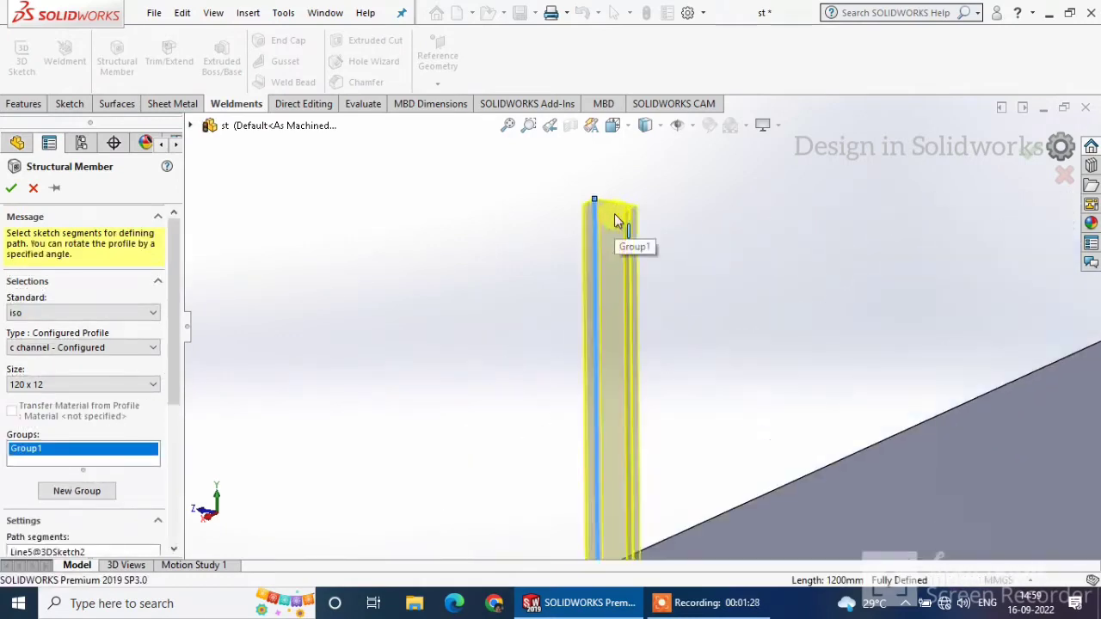
scroll(615, 221, "down", 2)
Step: Set the structural member to the iso standard, pipe - Configured type and 33.7 x 4.0 size, and create the post
left_click(84, 315)
left_click(85, 327)
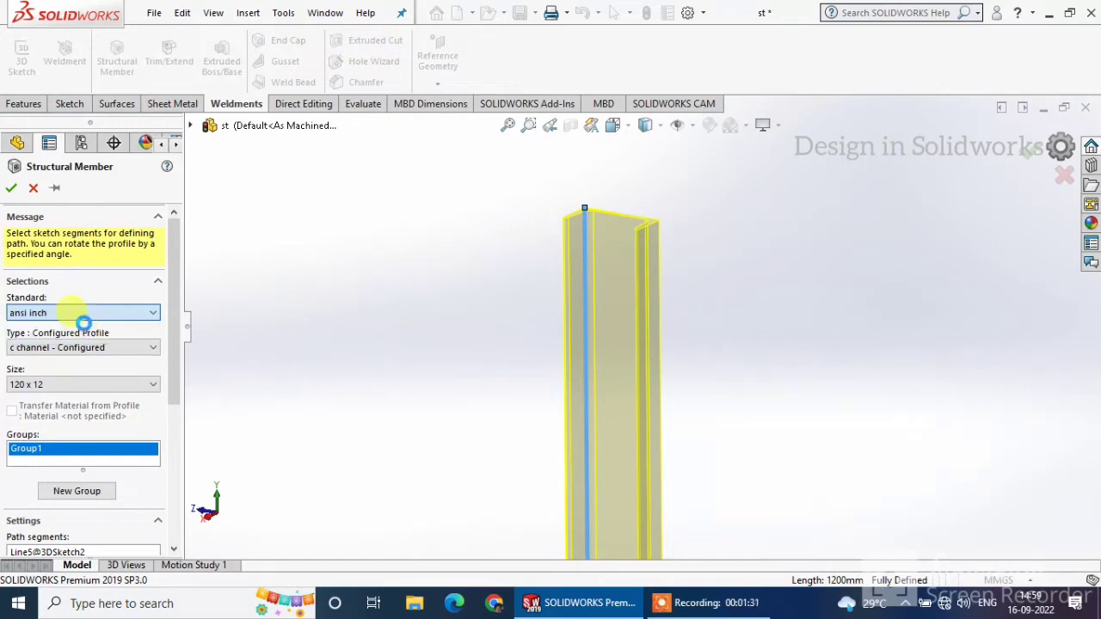
left_click(84, 313)
left_click(86, 346)
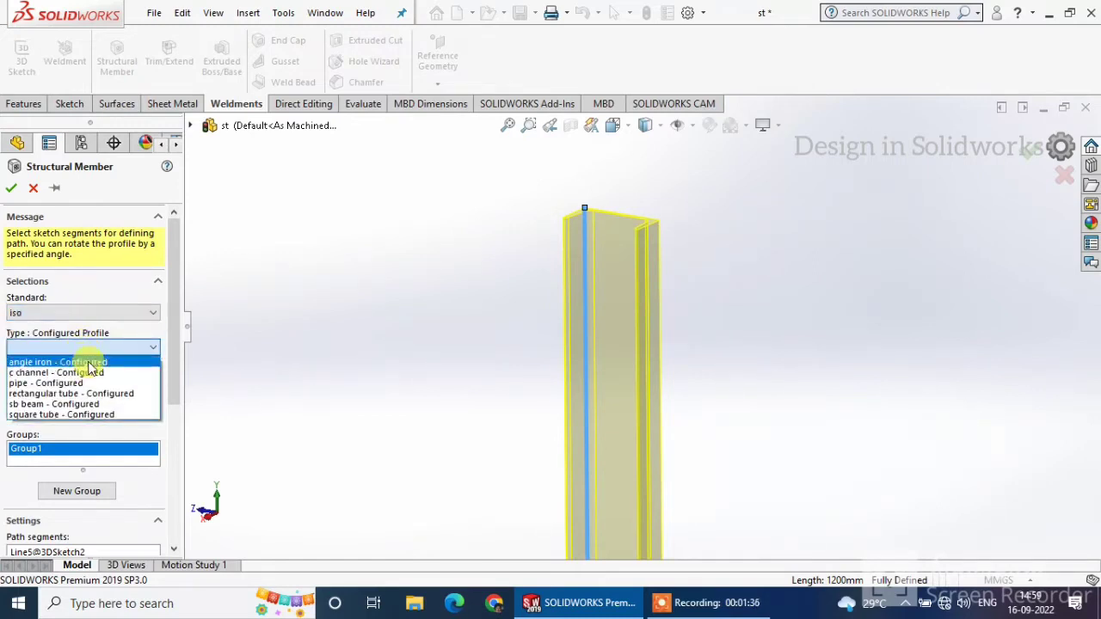
left_click(96, 383)
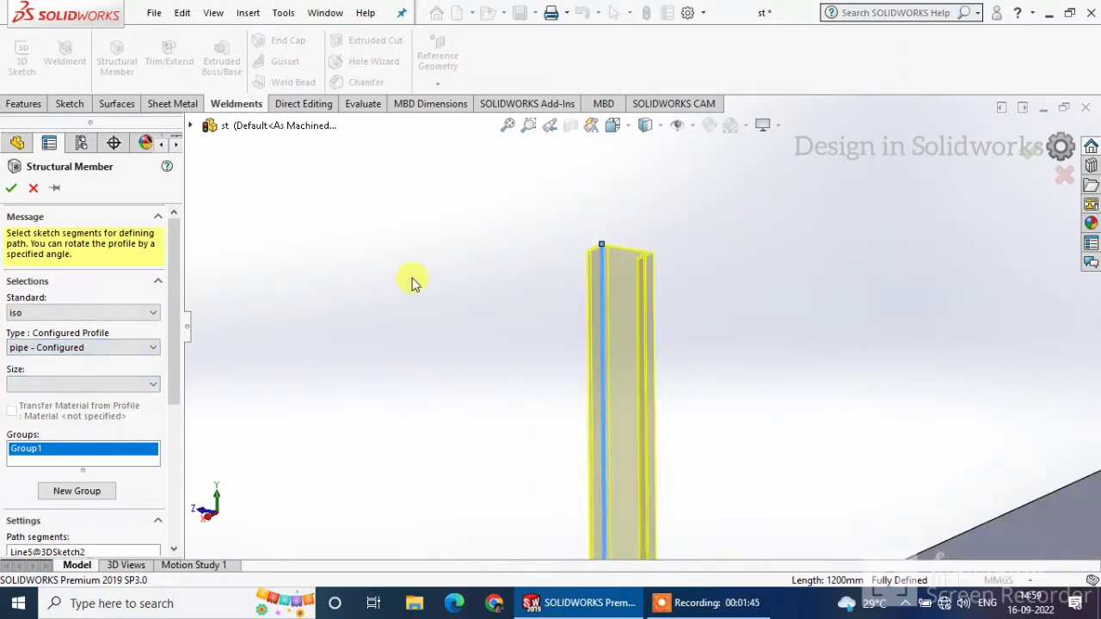
left_click(95, 386)
left_click(91, 411)
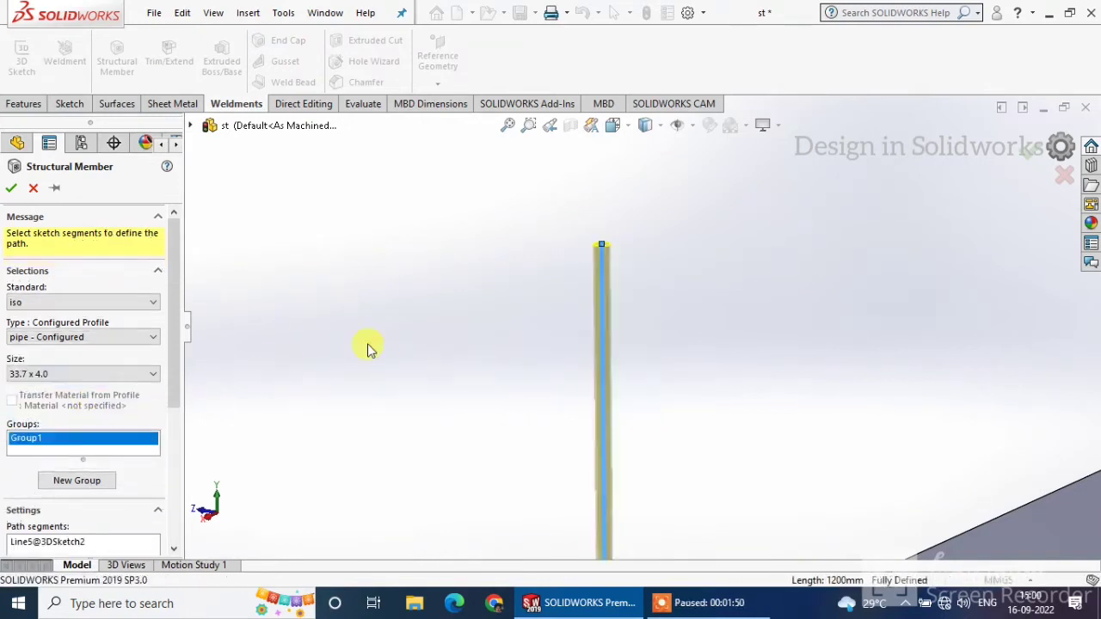
scroll(567, 361, "up", 5)
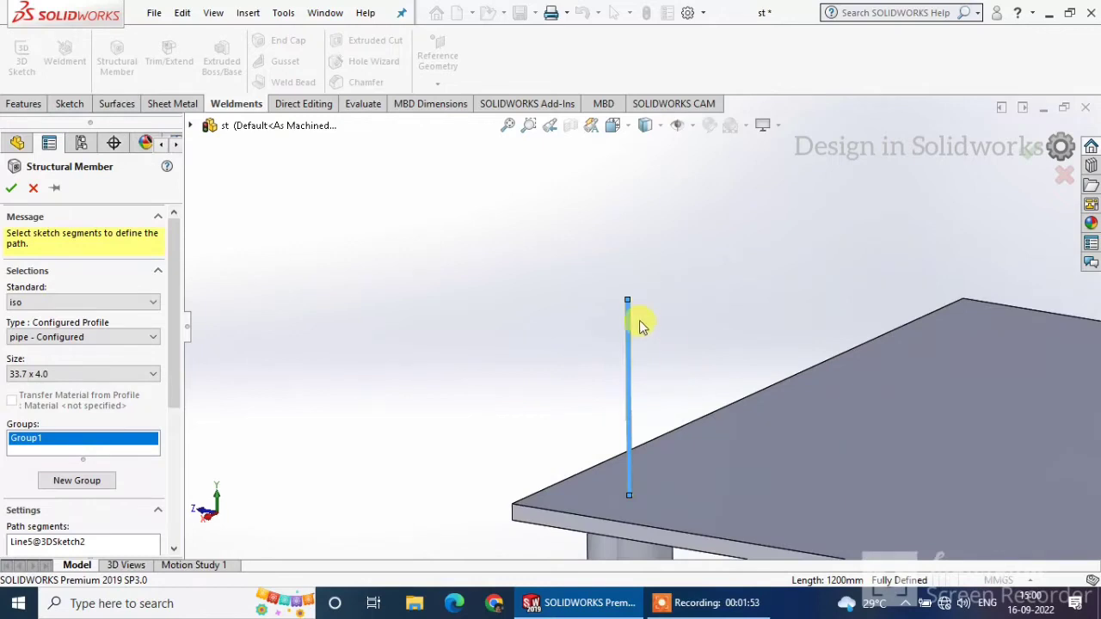
scroll(639, 325, "down", 6)
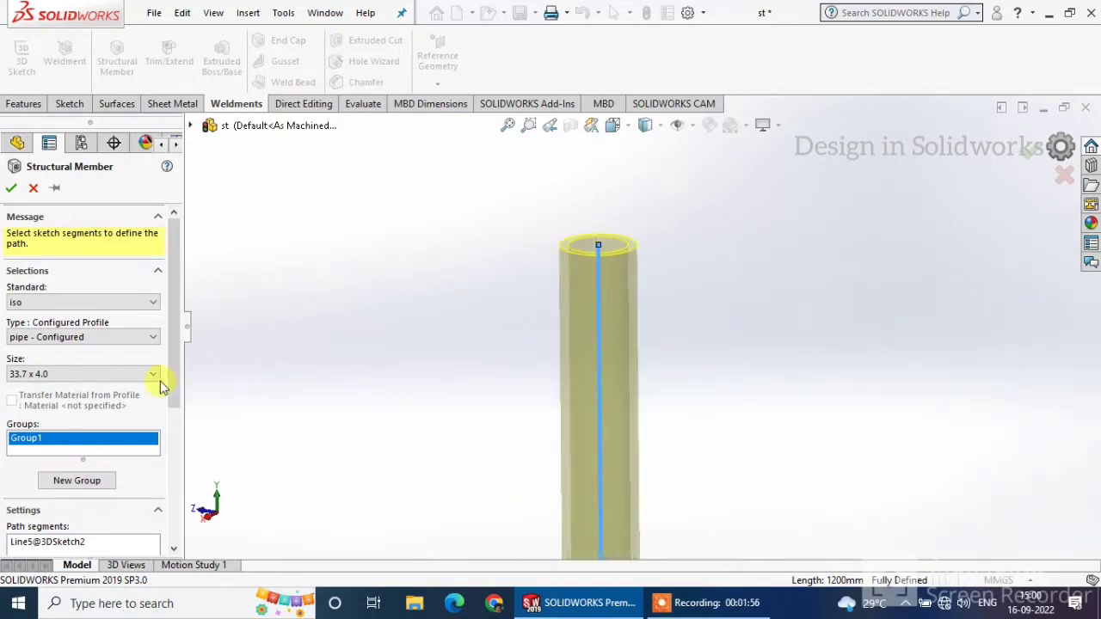
left_click(10, 189)
Step: Reopen the 3D sketch containing the vertical post line for editing
scroll(443, 328, "up", 8)
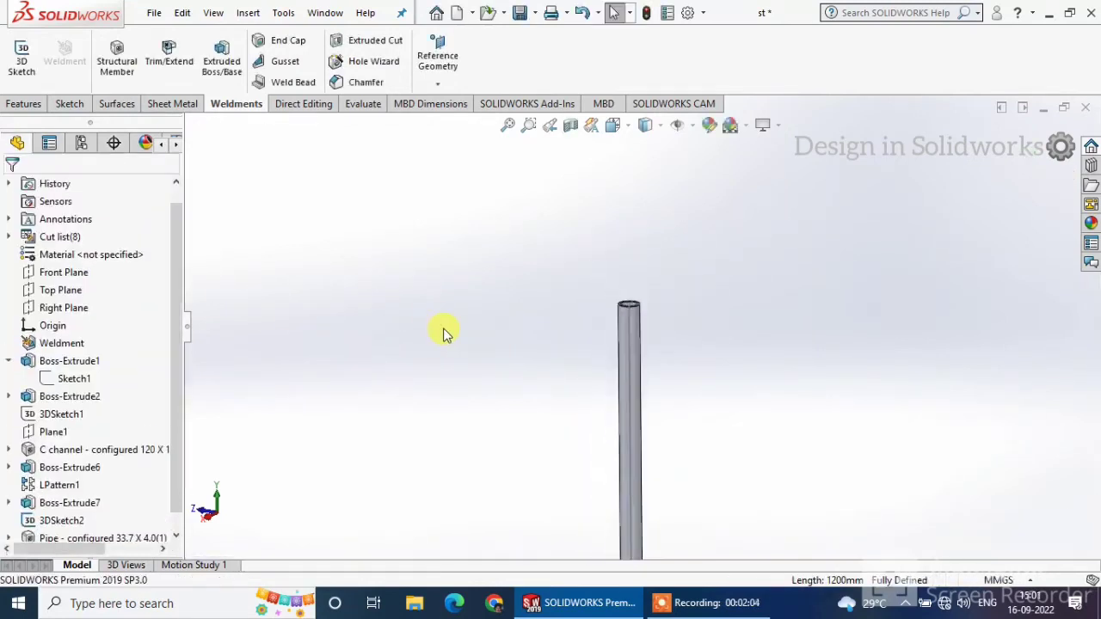
middle_click_drag(523, 393, 547, 376)
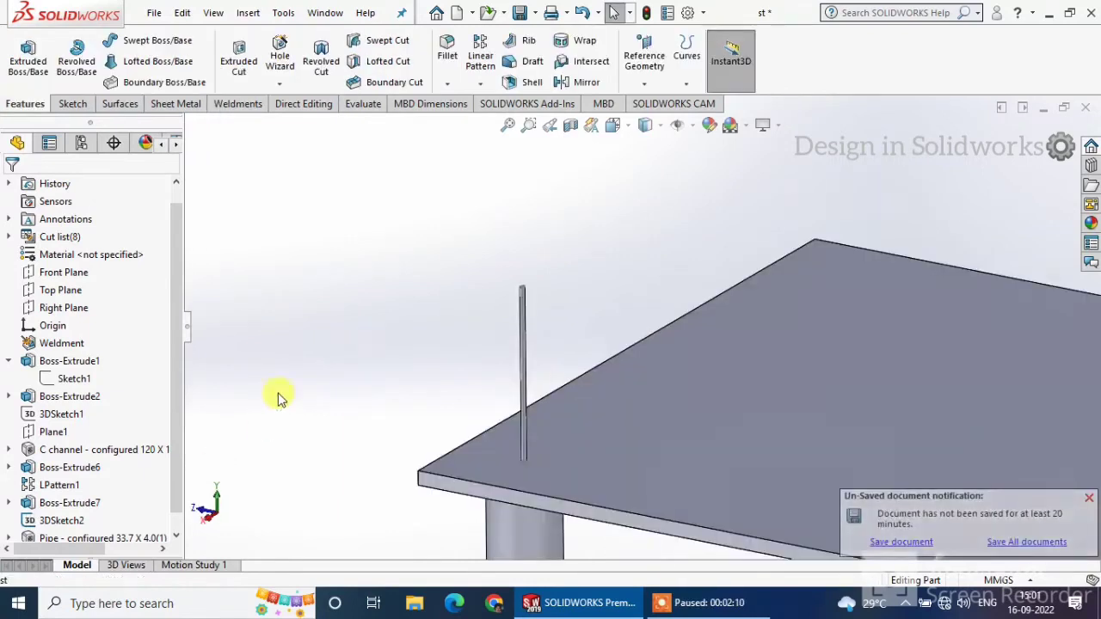
scroll(284, 387, "up", 5)
scroll(77, 519, "down", 1)
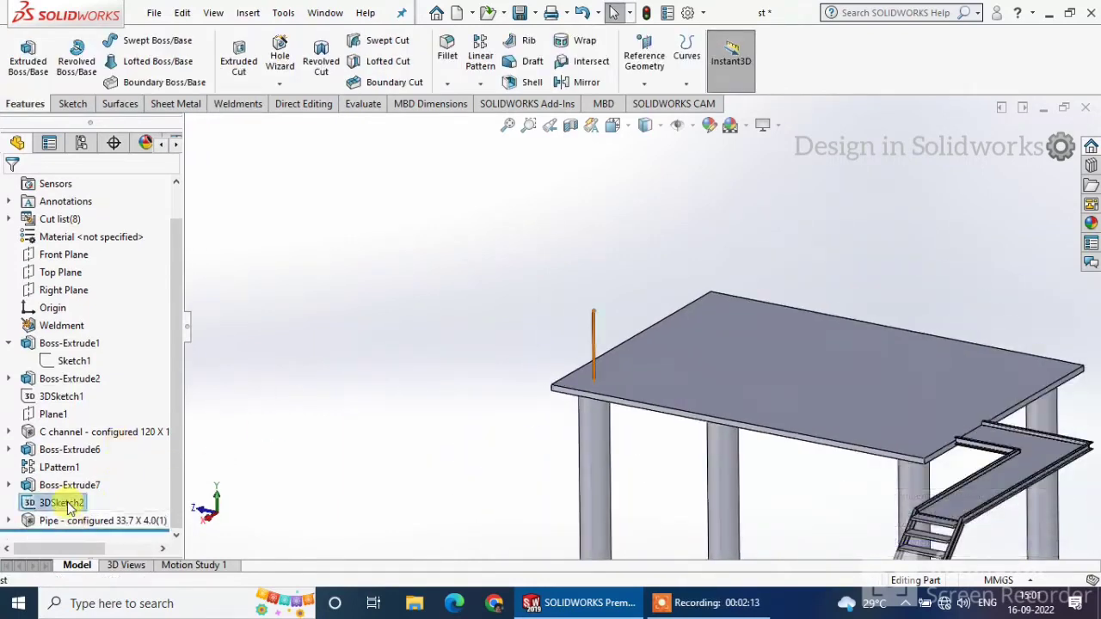
left_click(69, 504)
left_click(80, 456)
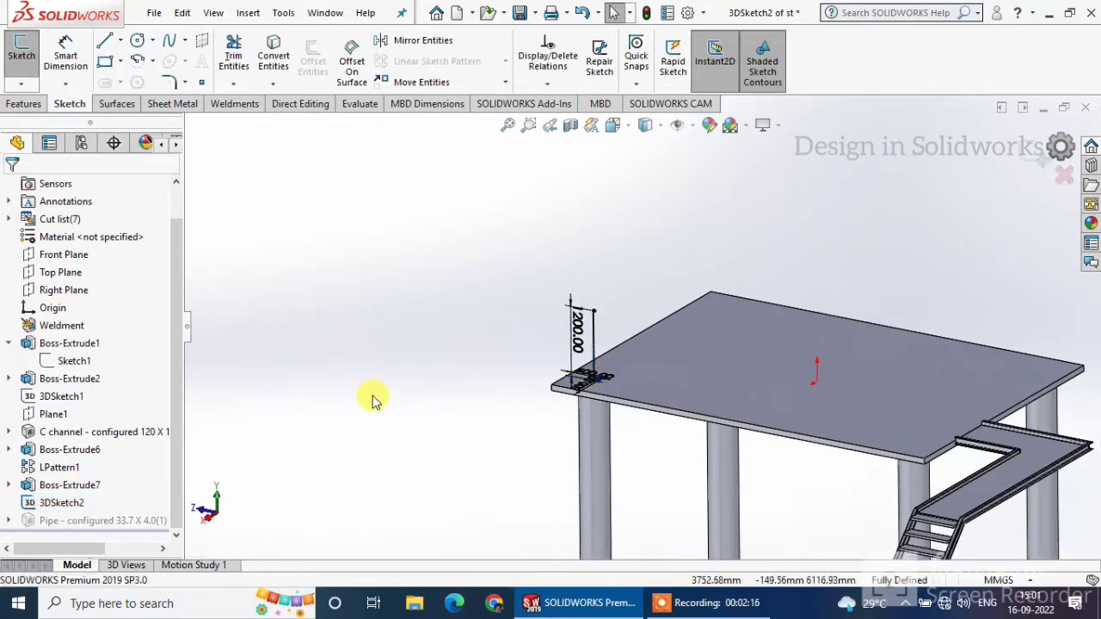
scroll(378, 396, "up", 2)
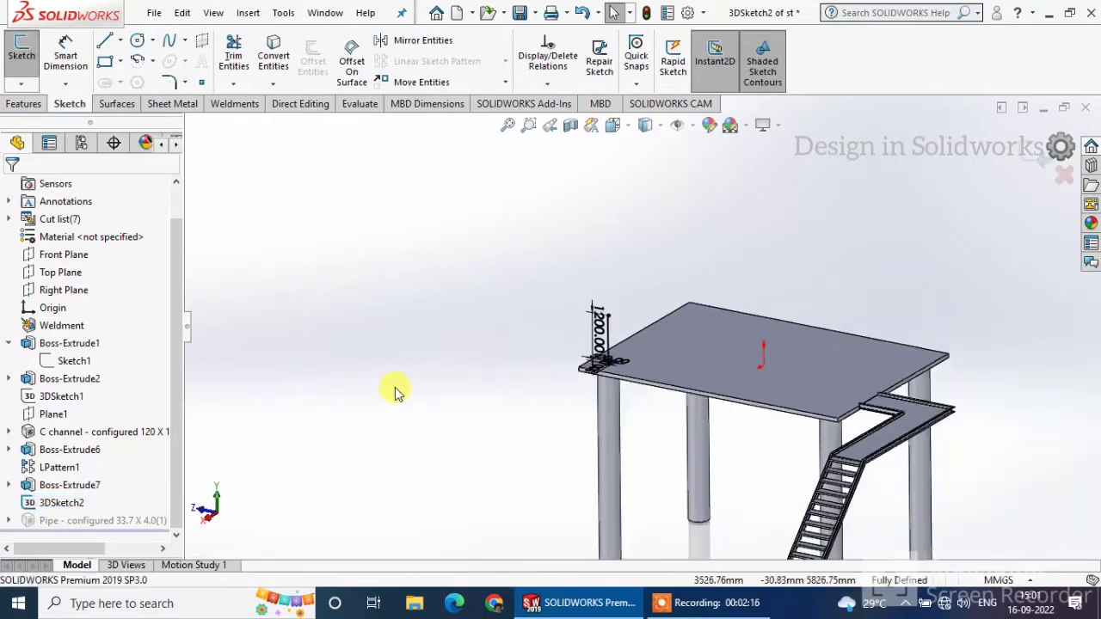
Step: Mirror a copy of the vertical post line about the Right Plane within the 3D sketch
left_click(428, 50)
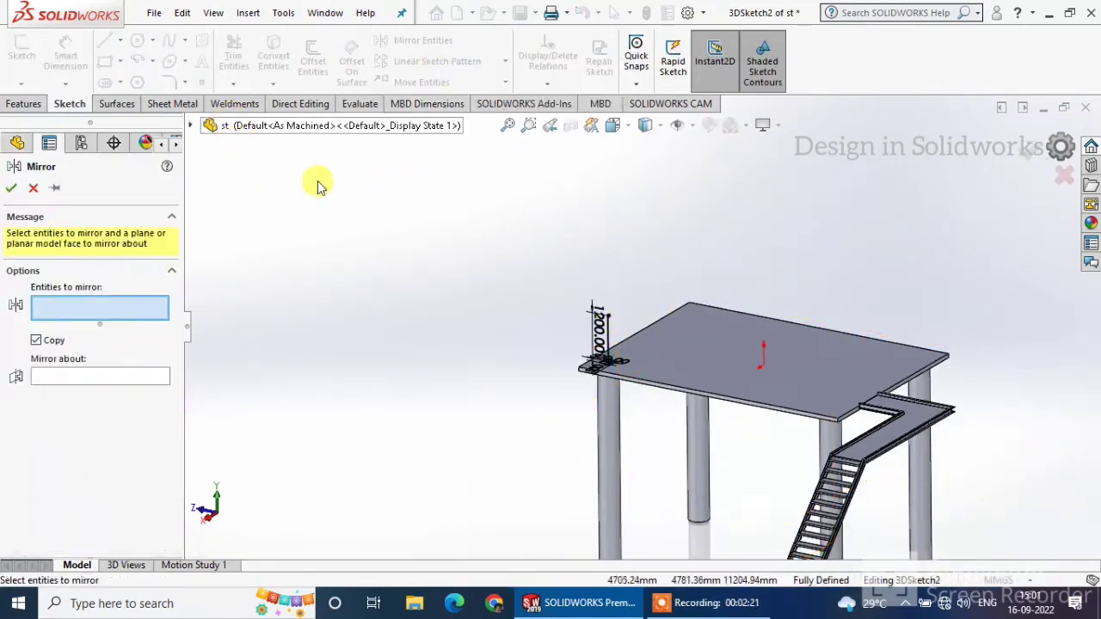
left_click(606, 346)
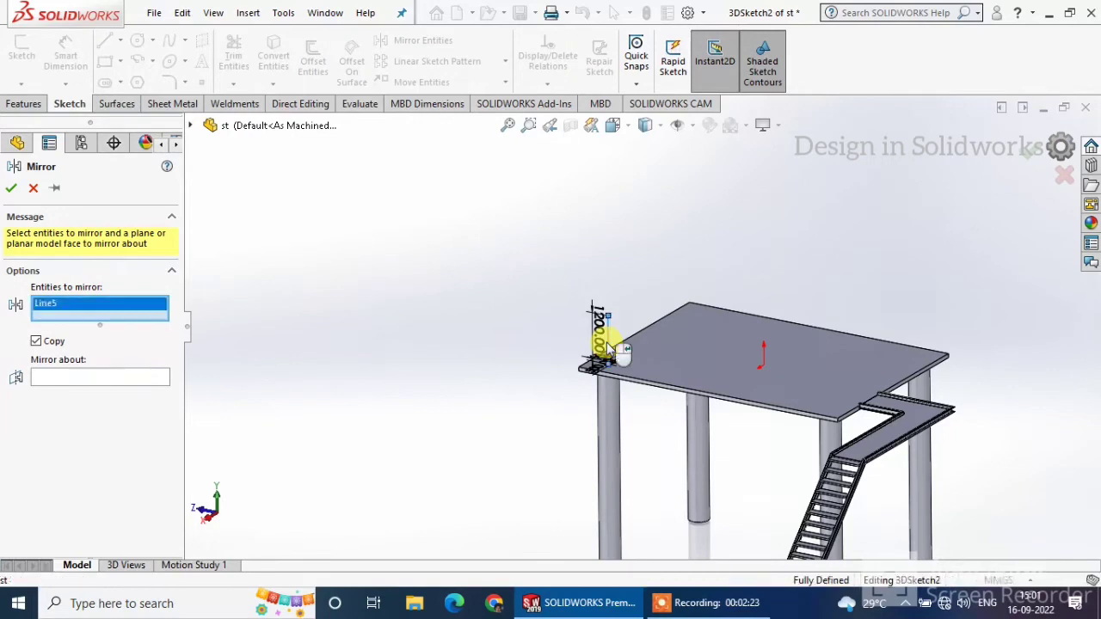
left_click(191, 126)
left_click(140, 372)
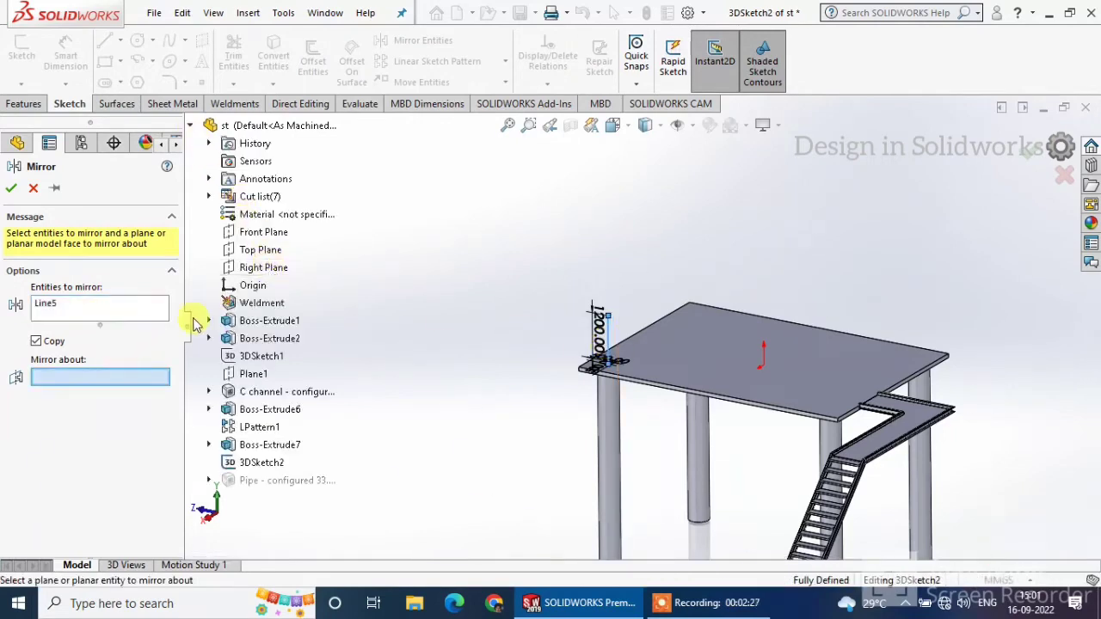
left_click(251, 269)
left_click(11, 188)
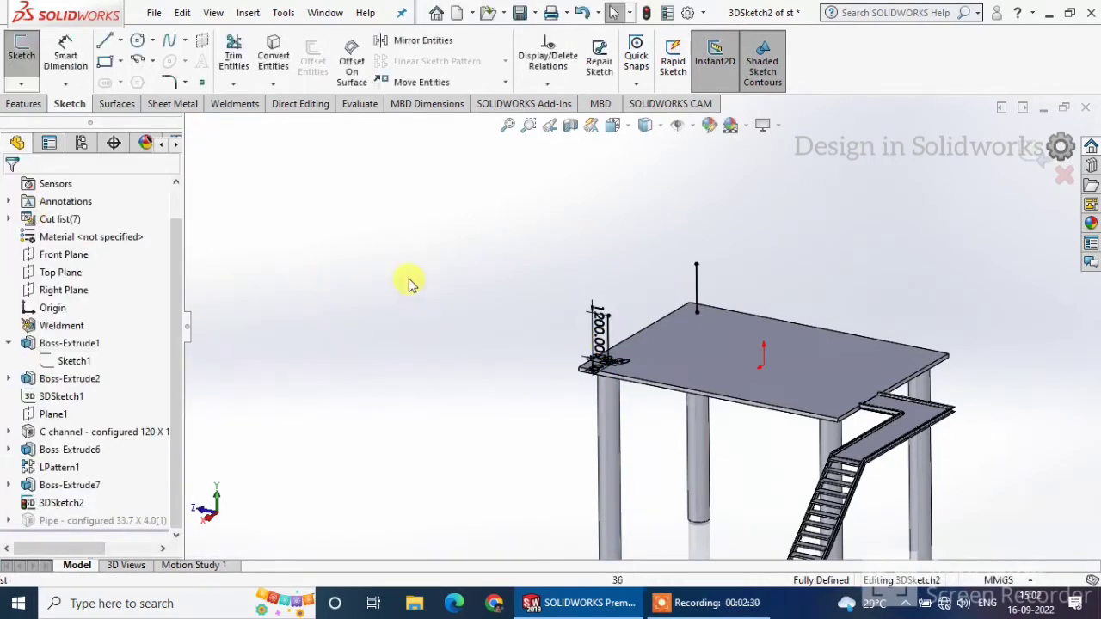
Step: Mirror copies of both vertical post lines about the Front Plane to place lines at the other two corners
left_click(423, 40)
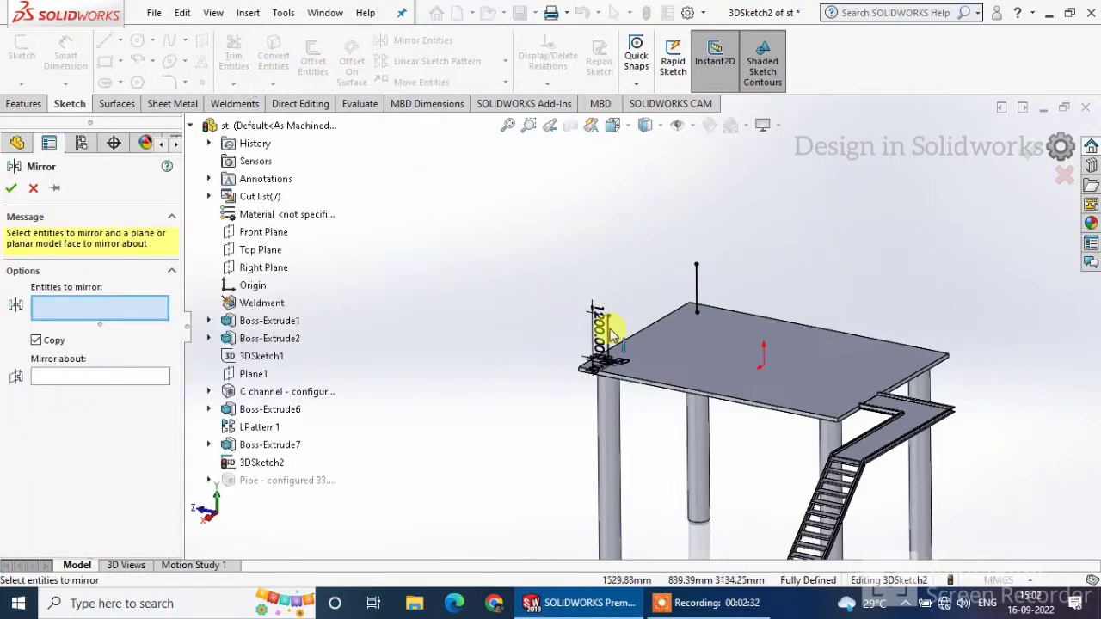
left_click(677, 316)
left_click(697, 291)
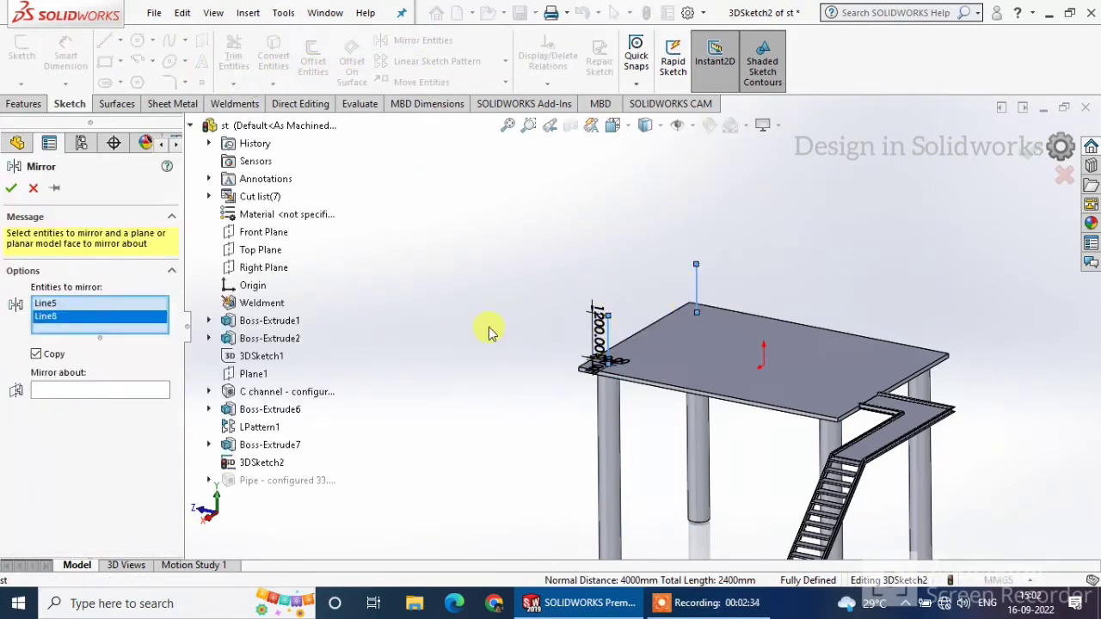
left_click(120, 388)
left_click(263, 235)
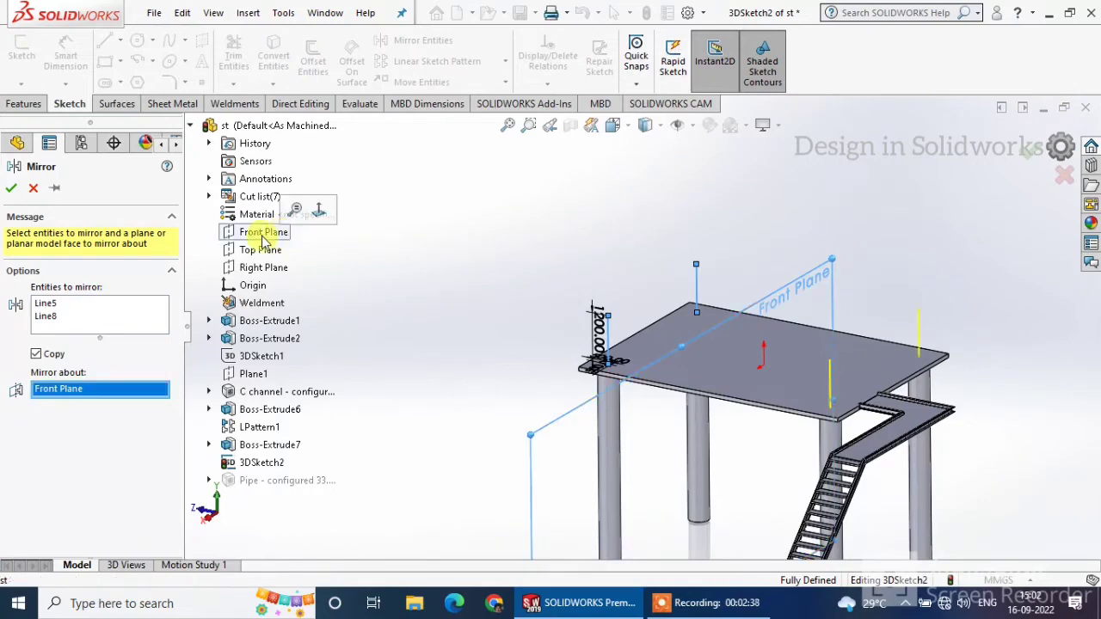
left_click(11, 191)
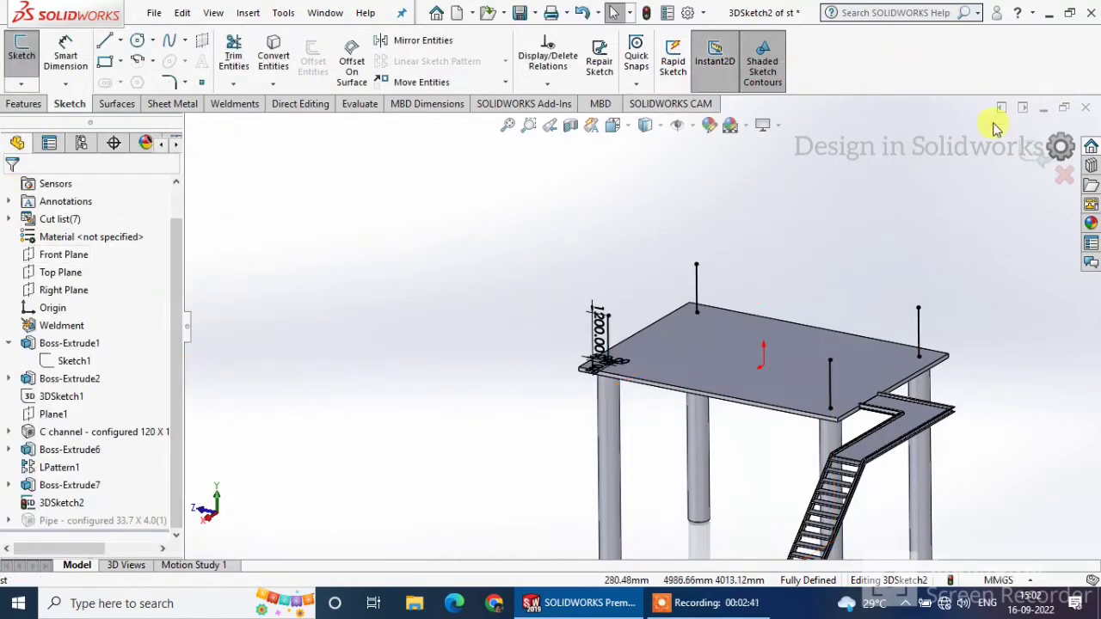
Step: Exit the 3D sketch and extend the 33.7 x 4.0 pipe member's group to all four post lines
left_click(1033, 152)
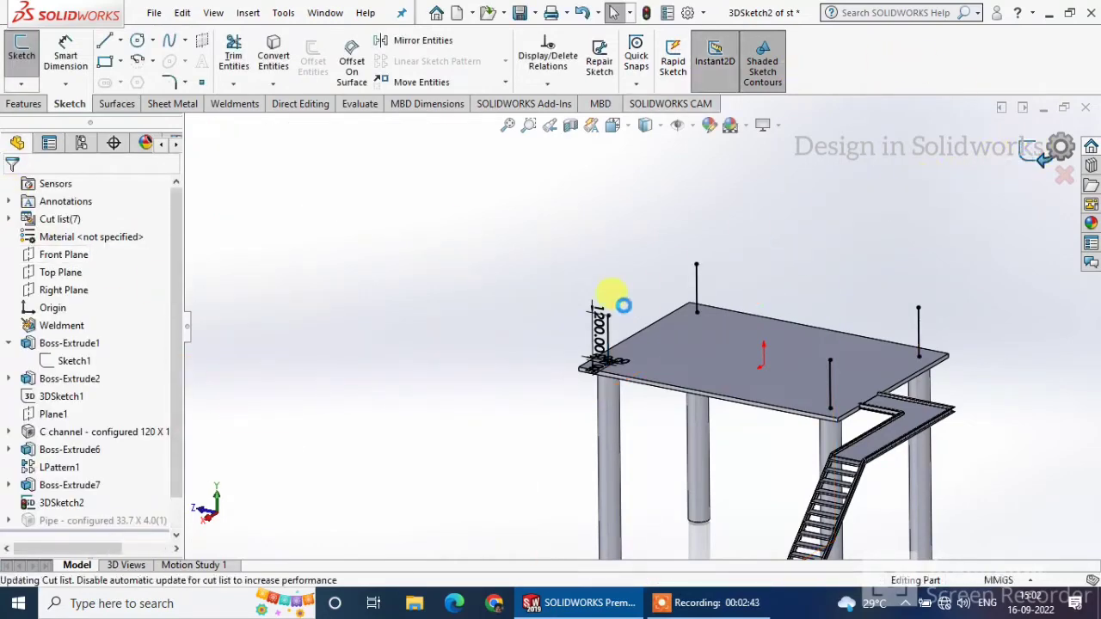
left_click(95, 520)
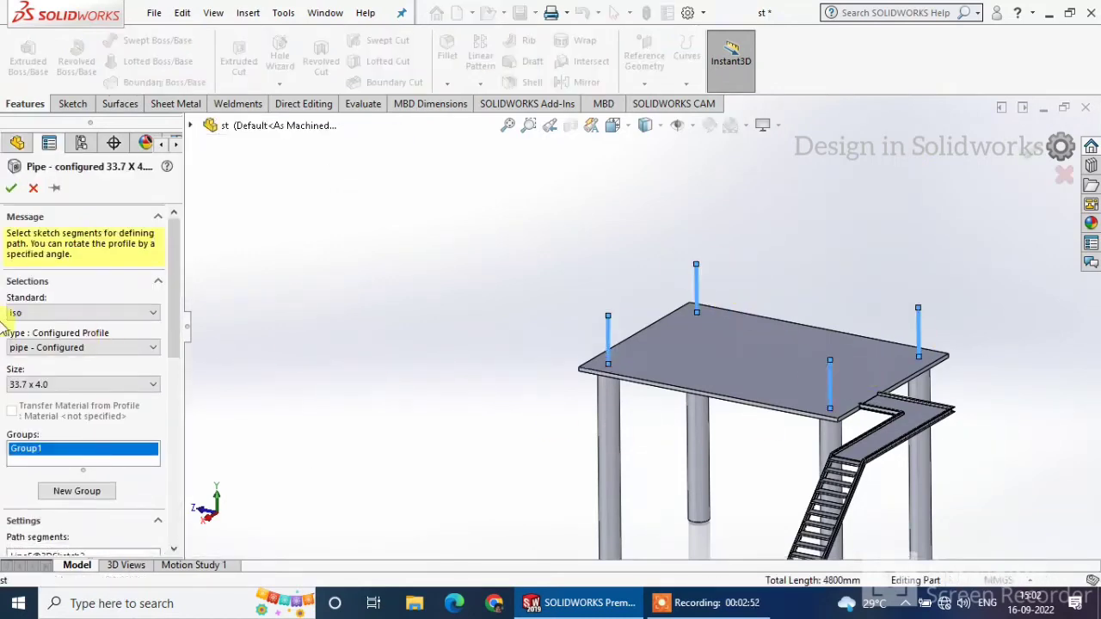
left_click(11, 190)
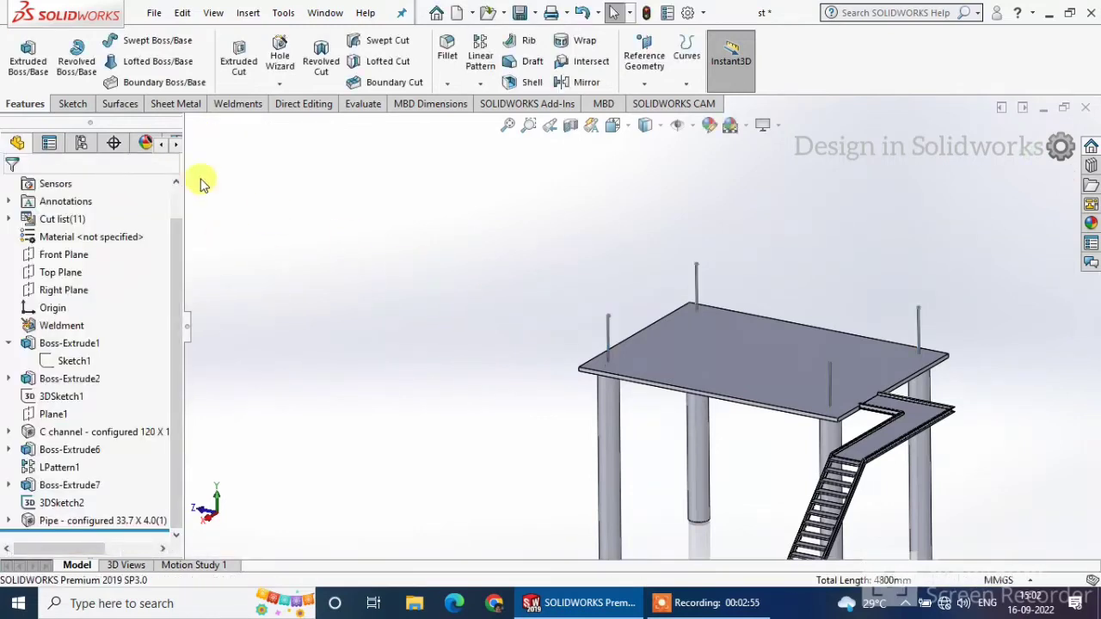
Step: Start a new 3D sketch and draw a rail line joining the tops of two posts along one short side of the platform
left_click(72, 105)
left_click(20, 83)
left_click(35, 116)
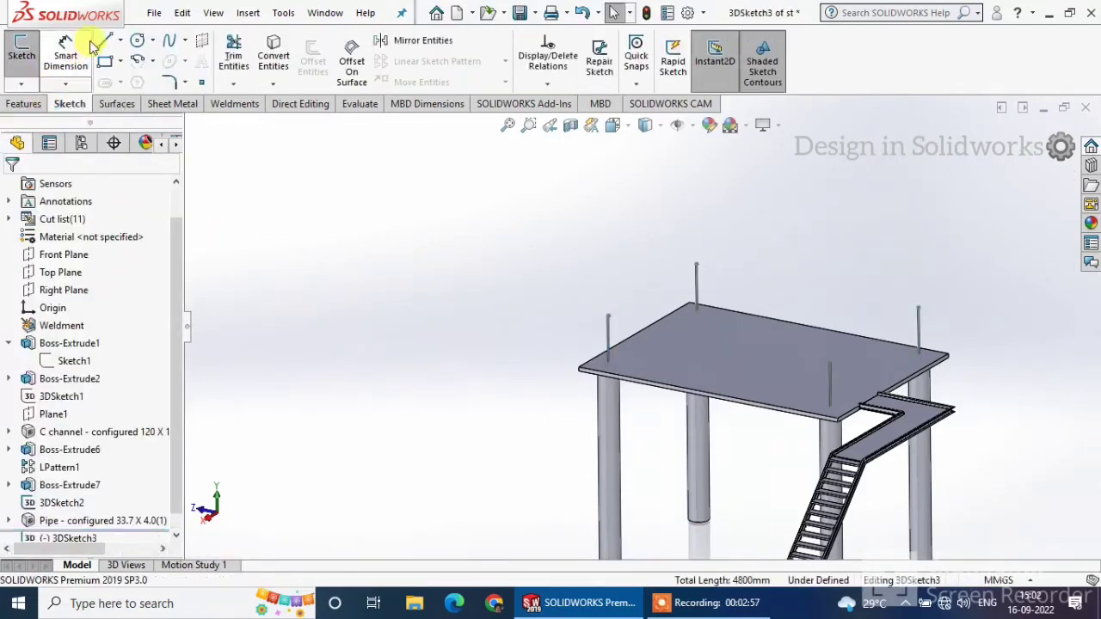
scroll(614, 320, "down", 5)
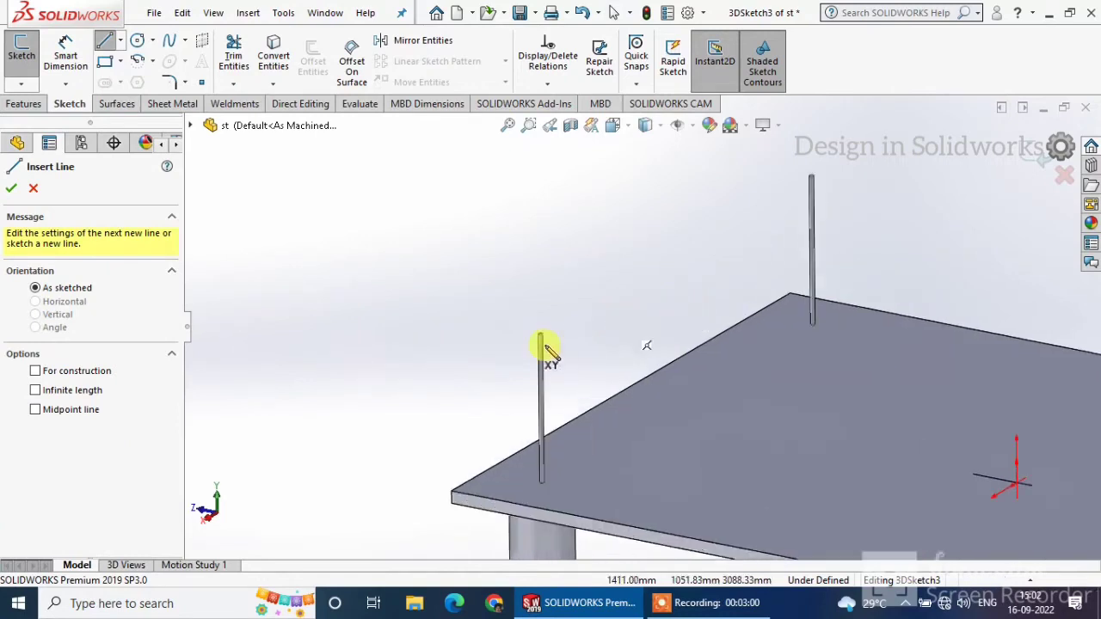
left_click(541, 335)
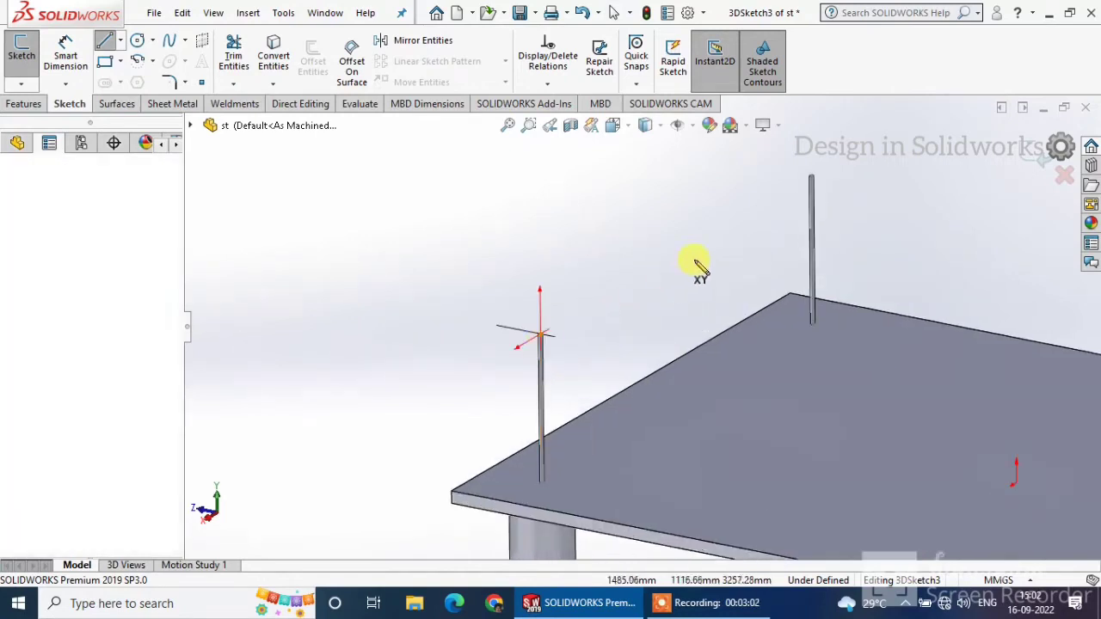
left_click(813, 181)
Step: Continue the rail lines through the remaining post tops to close the rectangle, and exit the 3D sketch
scroll(875, 207, "up", 4)
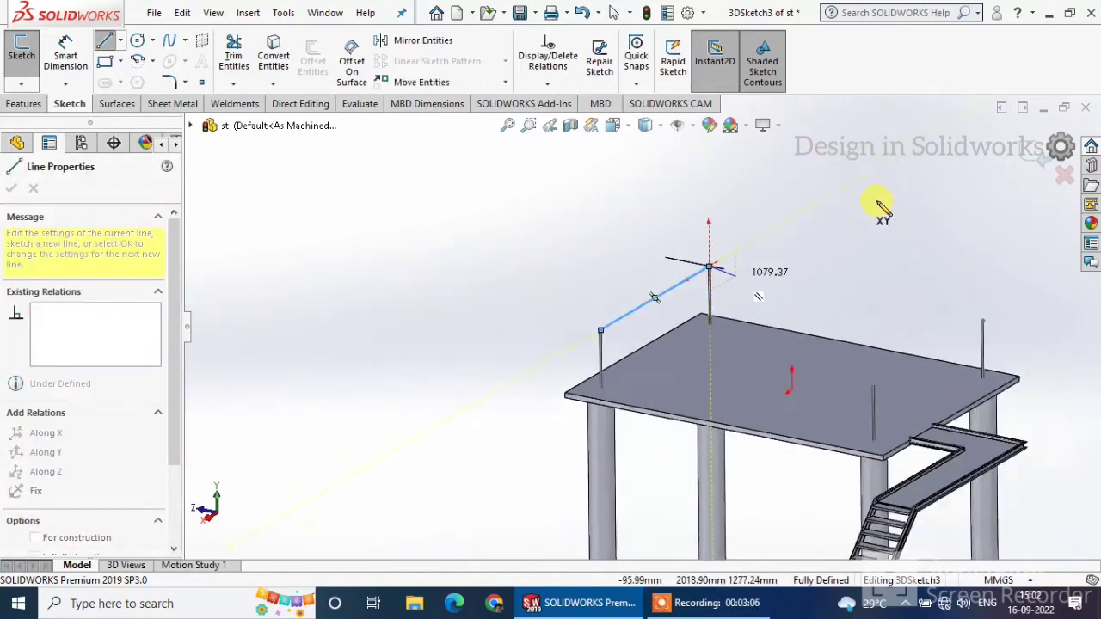
left_click(925, 321)
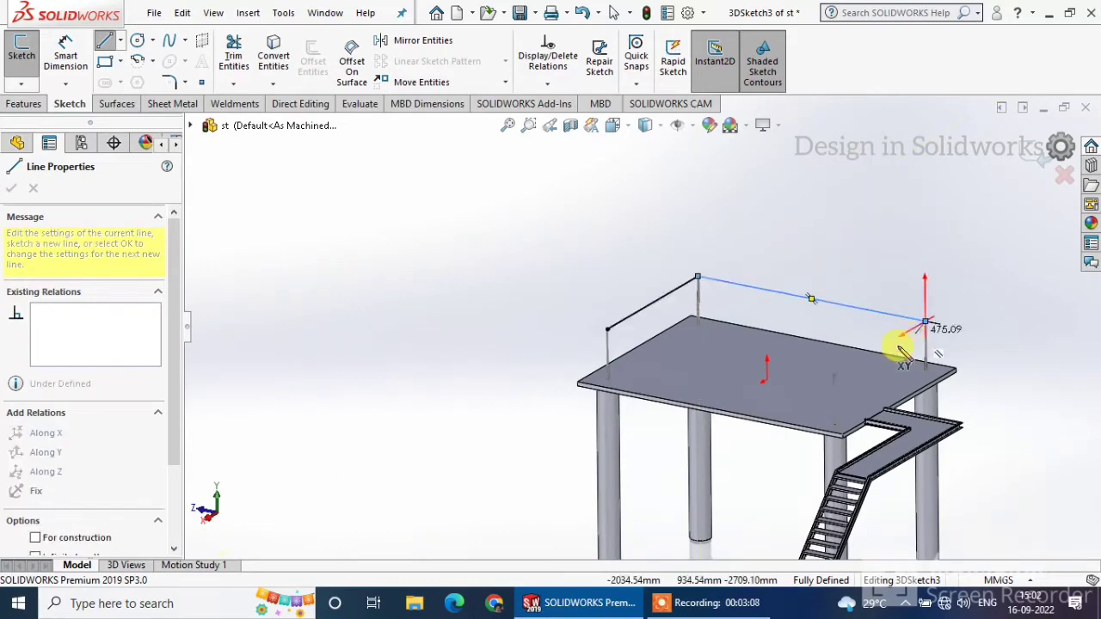
left_click(835, 376)
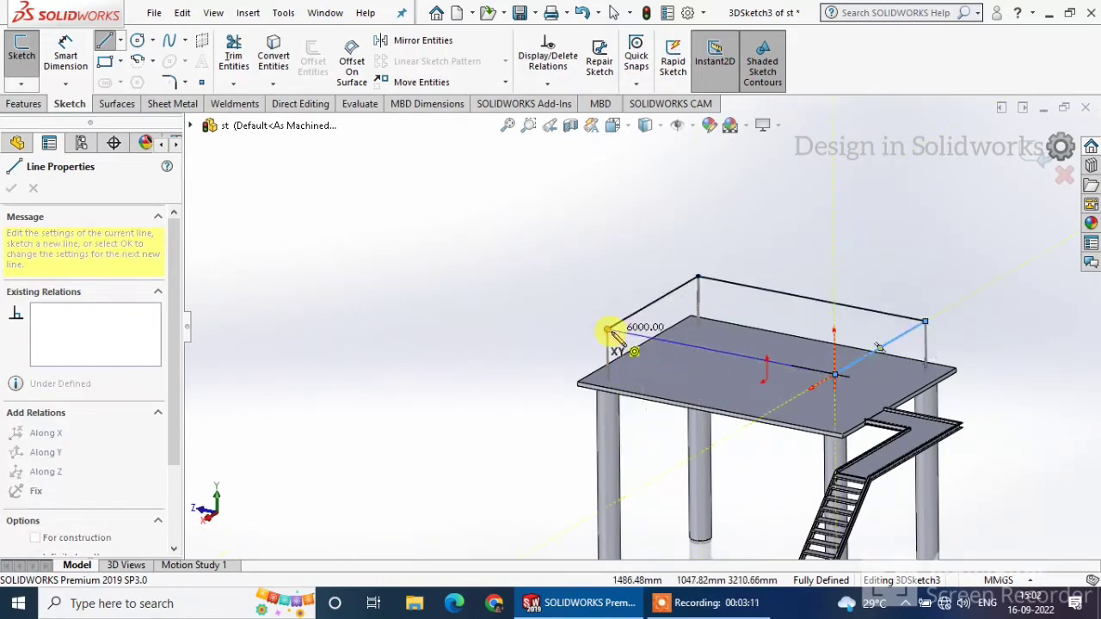
left_click(609, 331)
right_click(499, 278)
left_click(507, 283)
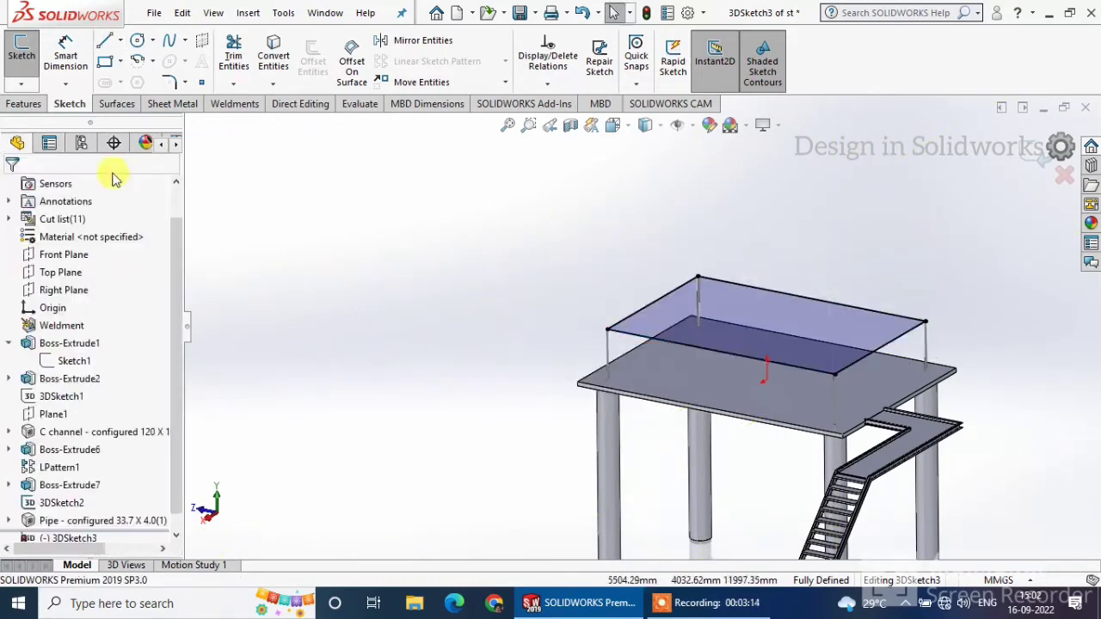
left_click(1041, 155)
Step: Add an iso configured pipe structural member, size 33.7 x 4.0, along all four top rail lines
left_click(234, 103)
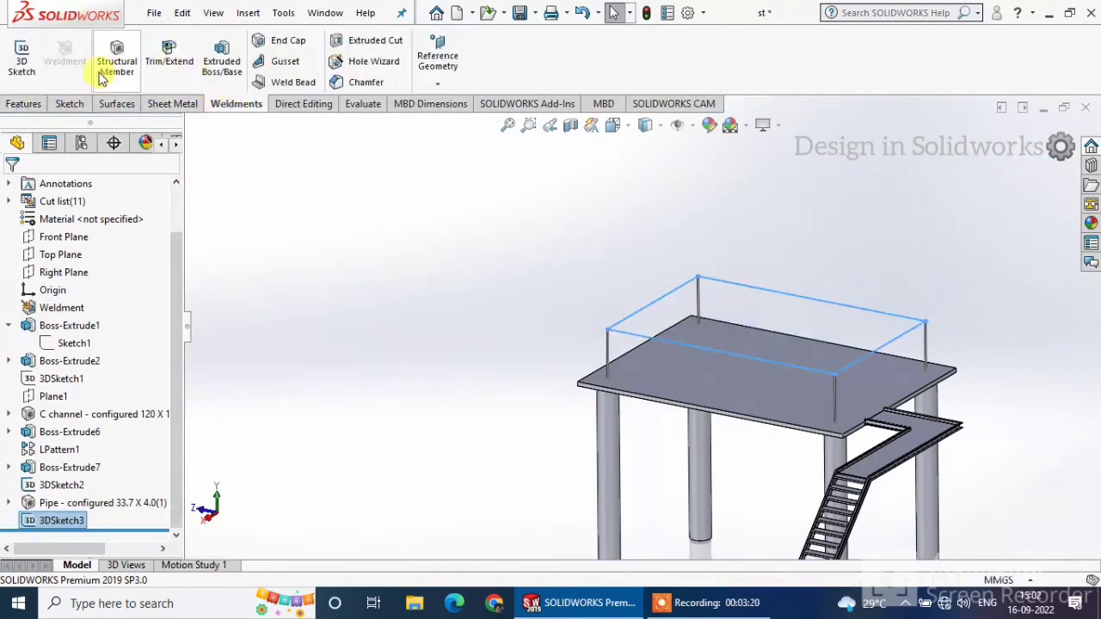
left_click(116, 60)
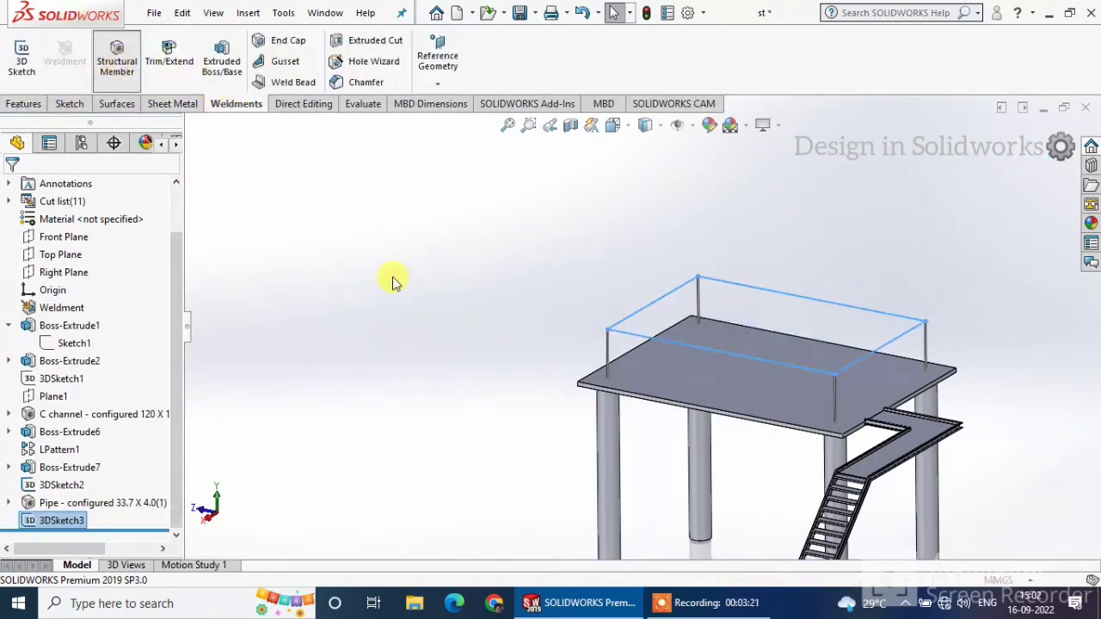
left_click(765, 292)
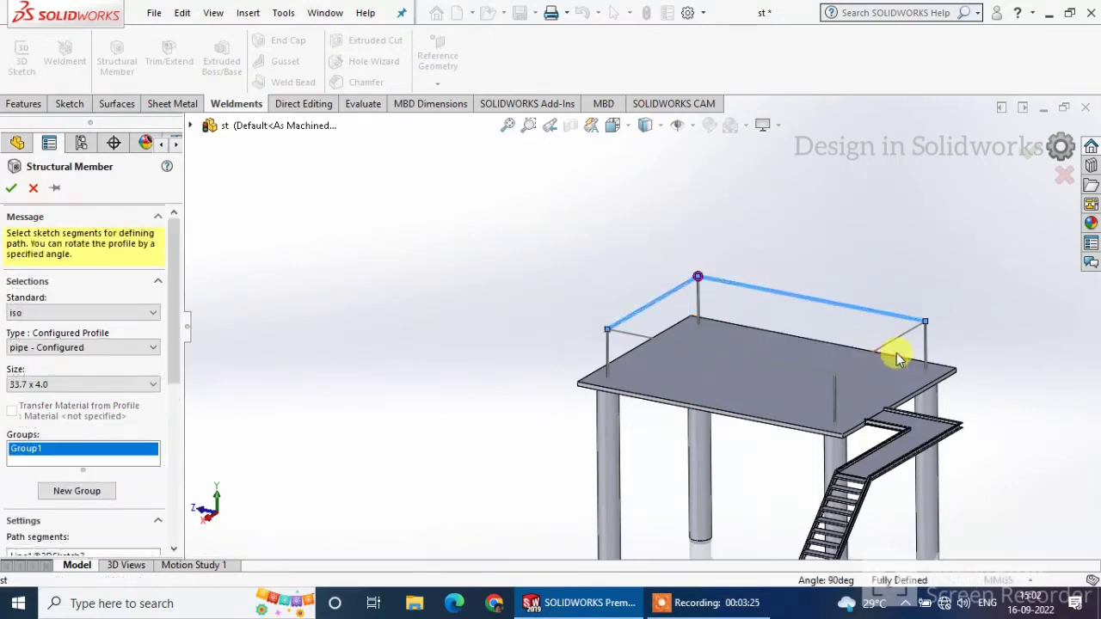
left_click(886, 354)
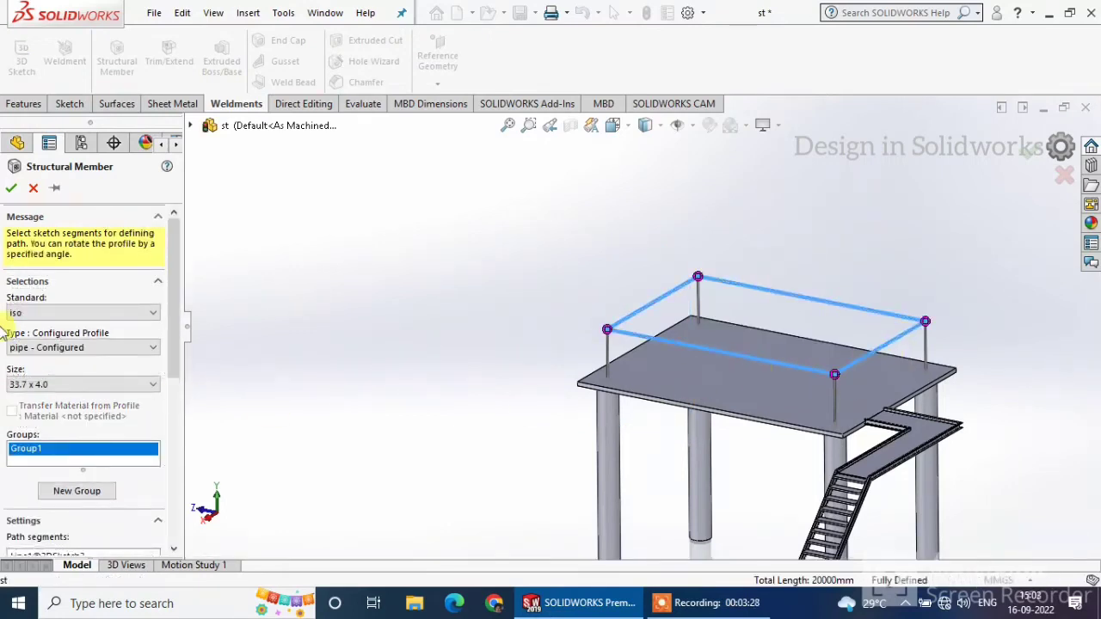
left_click(10, 190)
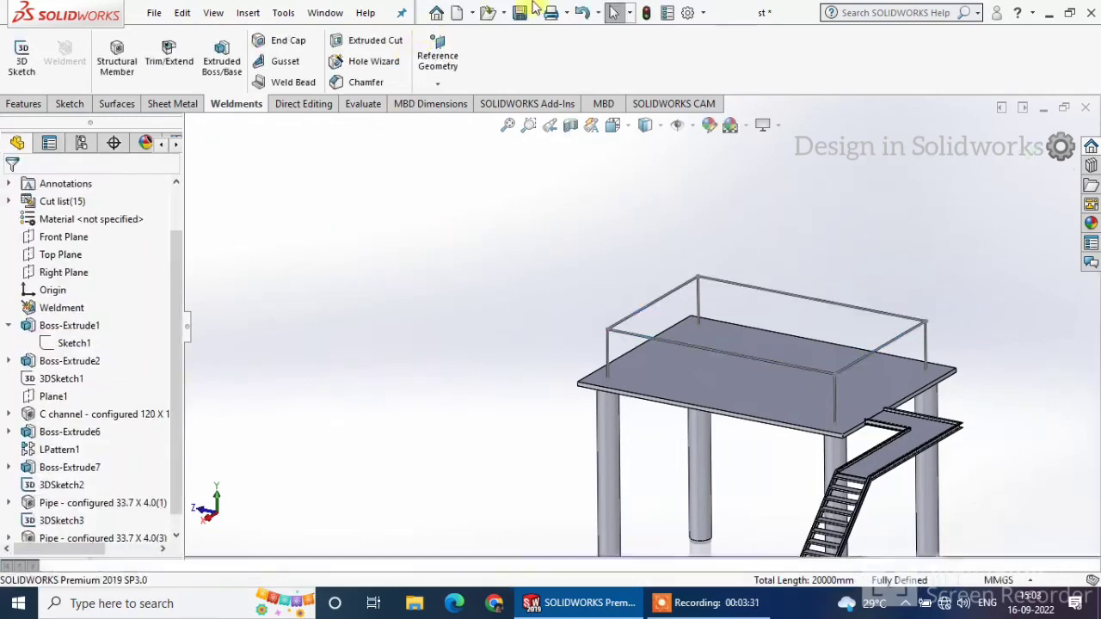
Step: Inspect the pipe joint where the top rails meet a corner post
scroll(626, 318, "down", 8)
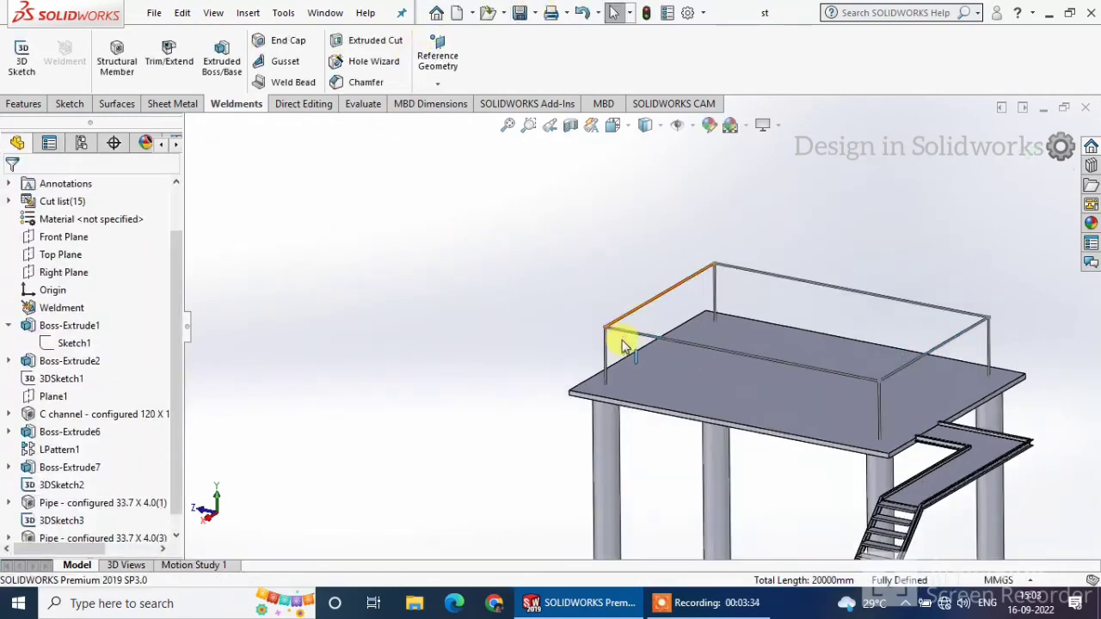
middle_click_drag(625, 348, 661, 368)
scroll(636, 353, "up", 10)
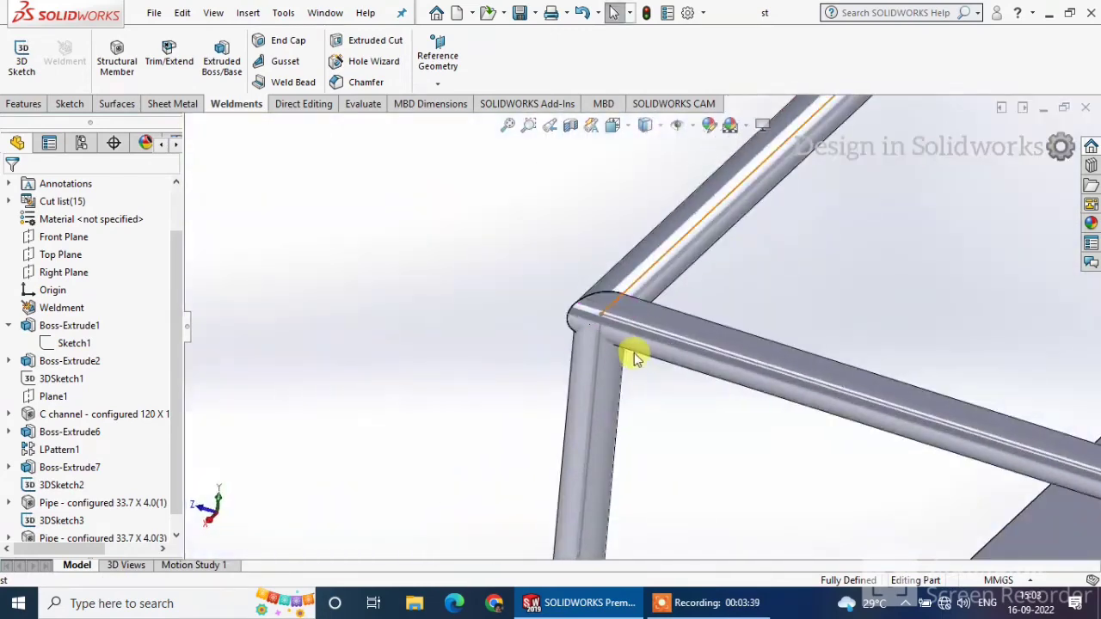
middle_click_drag(693, 478, 684, 443)
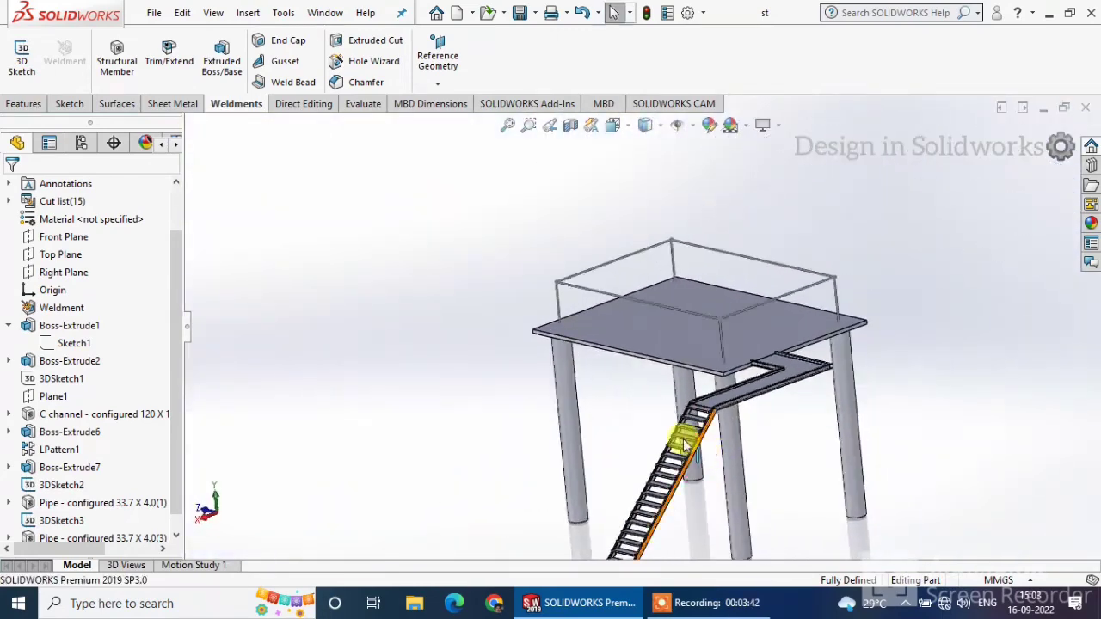
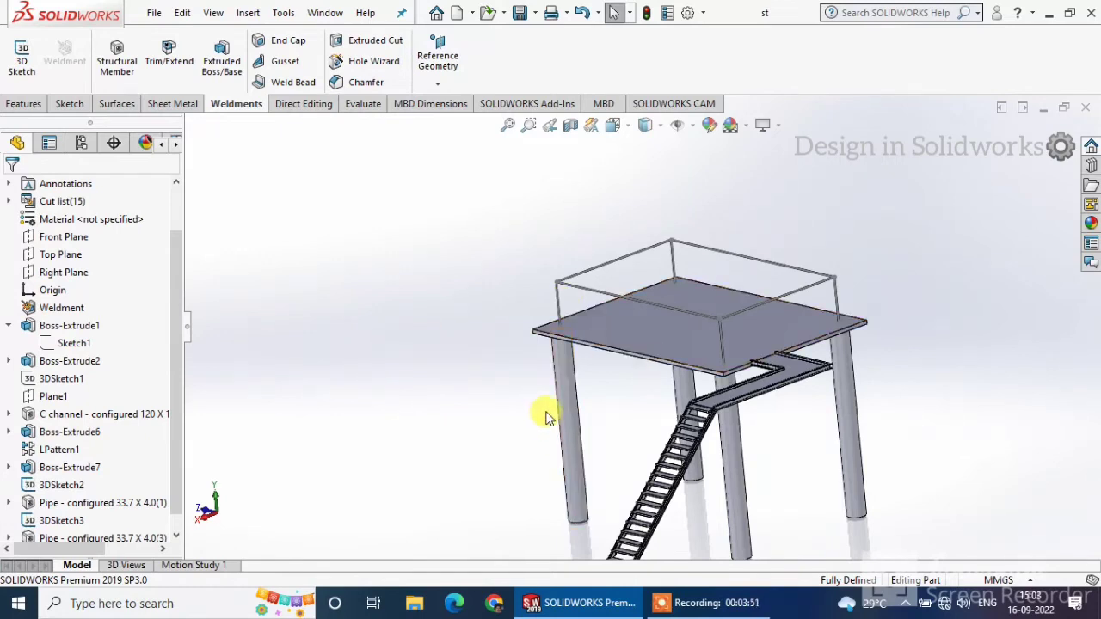
Step: Start a new 3D sketch and draw a vertical post line upward from the lower end of the stair's C-channel stringer
scroll(794, 401, "up", 3)
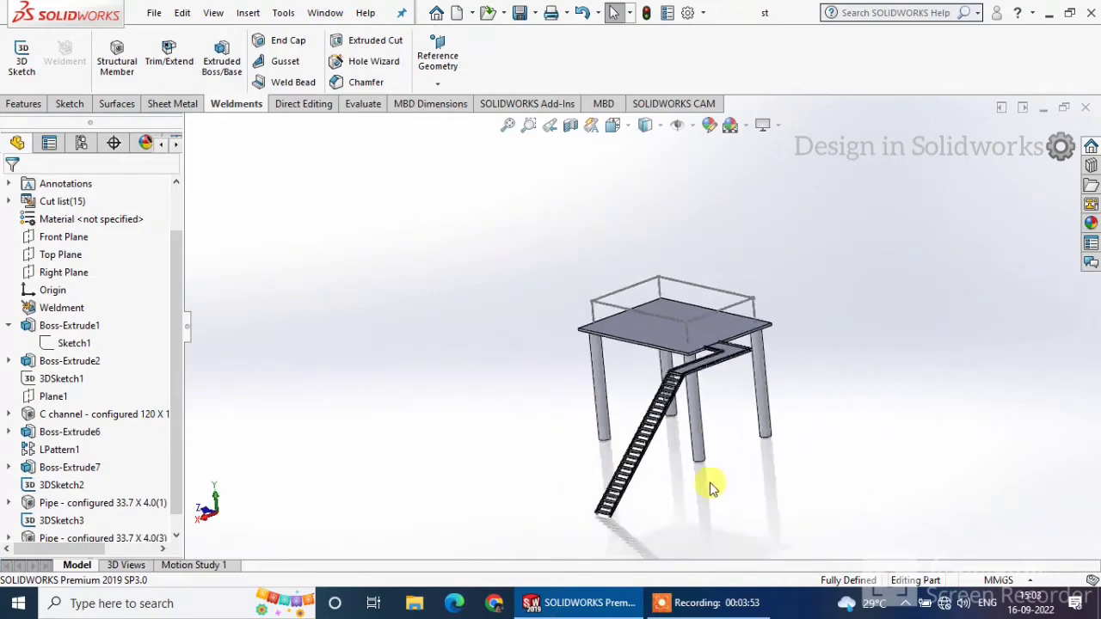
middle_click_drag(715, 485, 640, 511)
scroll(519, 533, "down", 4)
scroll(577, 437, "down", 5)
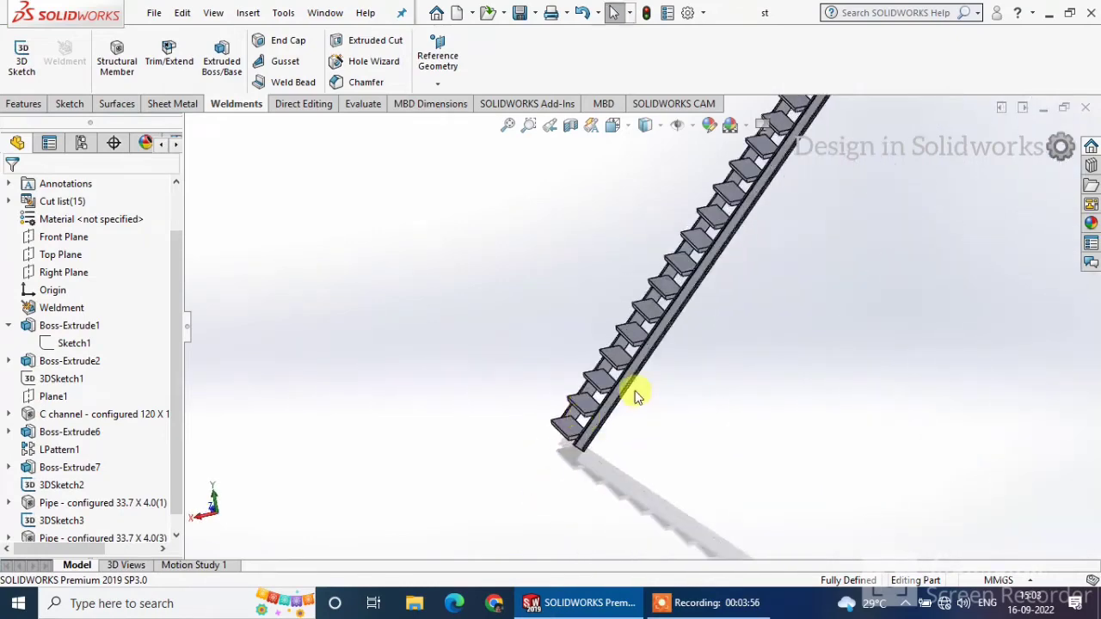
scroll(555, 449, "up", 2)
scroll(555, 448, "down", 5)
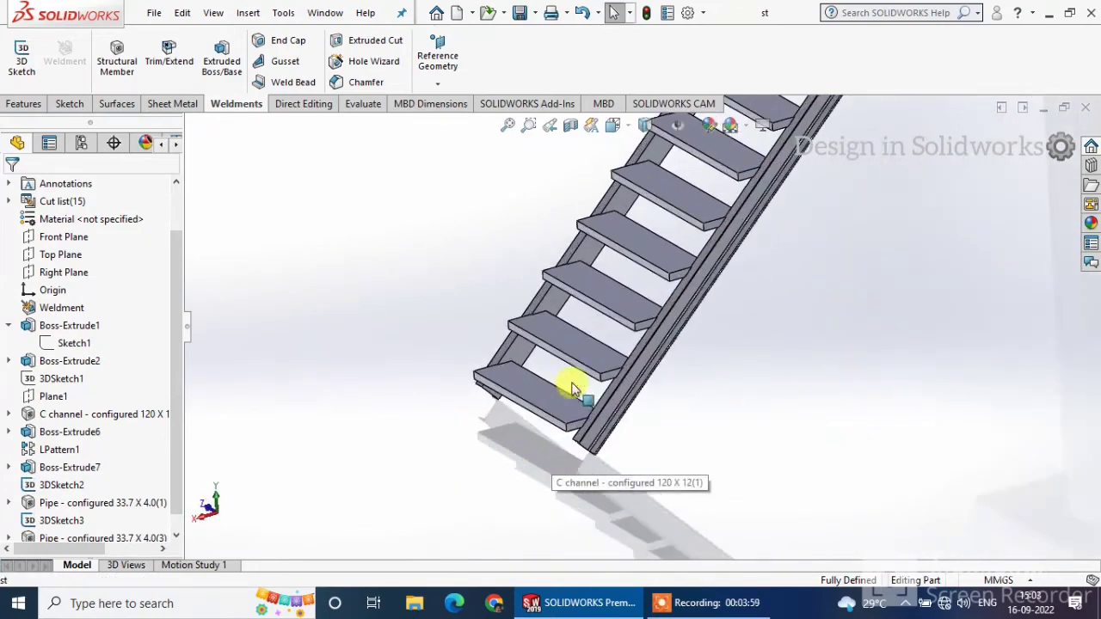
left_click(24, 60)
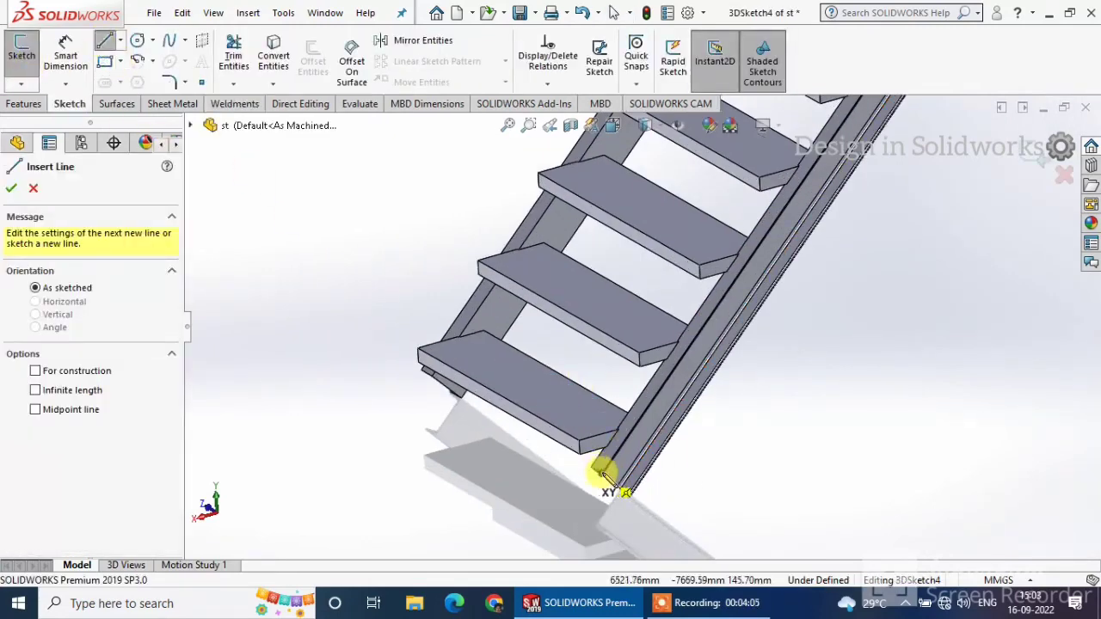
left_click(605, 476)
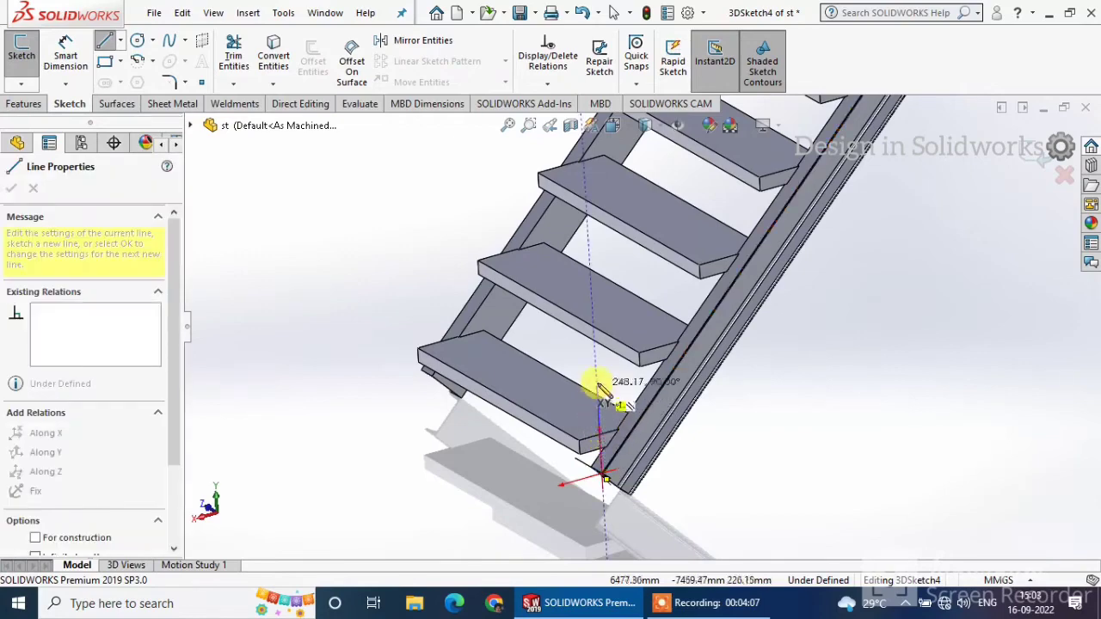
scroll(599, 383, "up", 4)
scroll(602, 384, "up", 2)
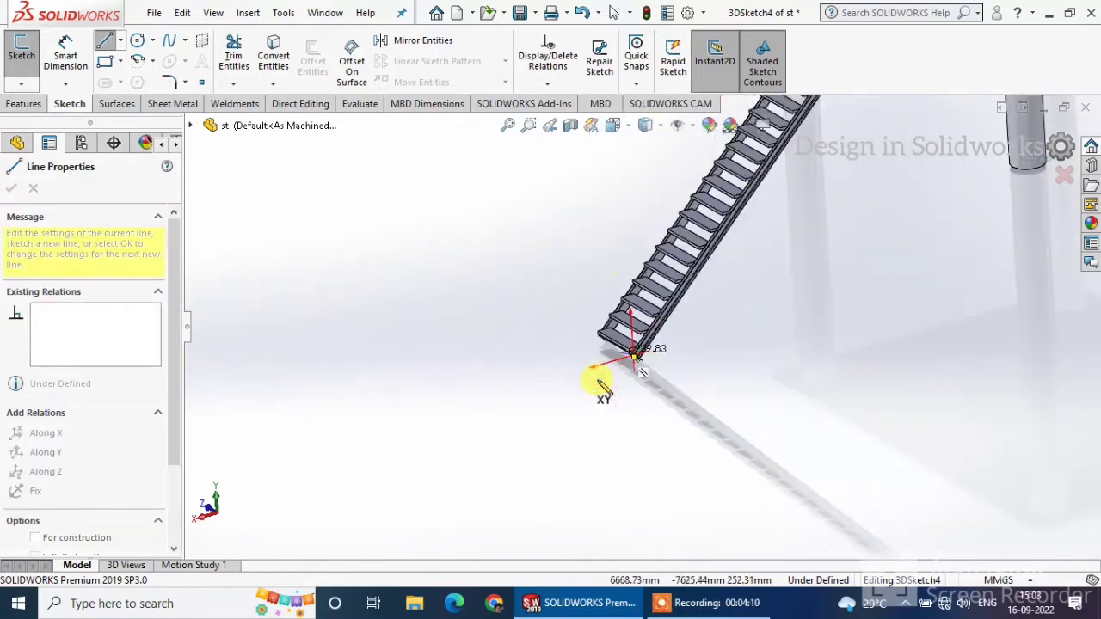
left_click(628, 259)
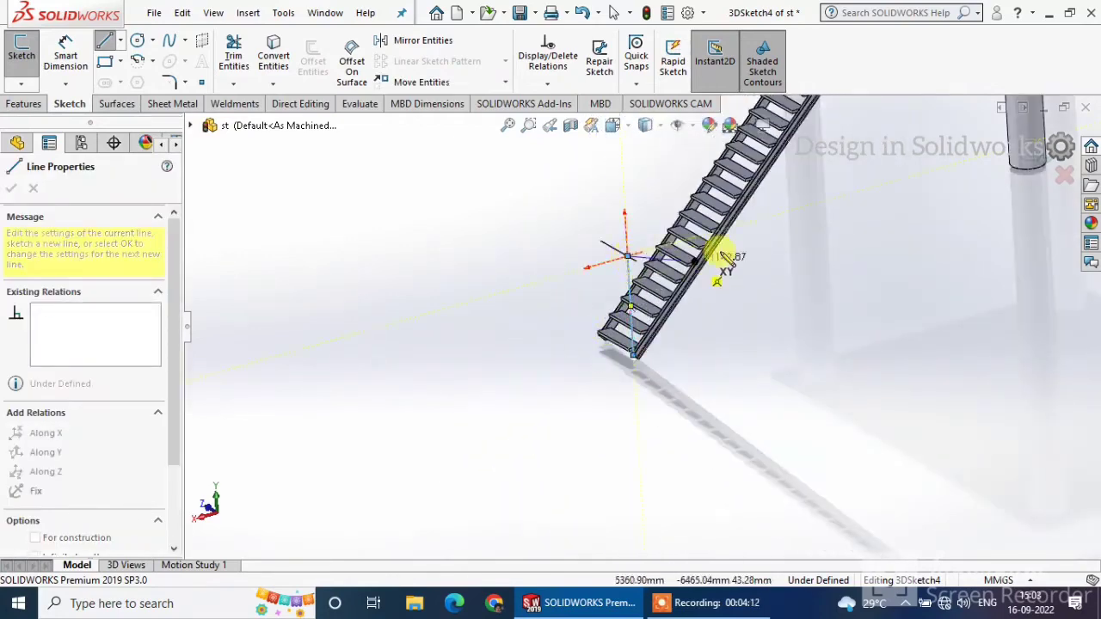
right_click(845, 269)
left_click(880, 278)
Step: Draw a second vertical post line, about 664 mm long, where the same stringer meets the landing at the top of the stairs
middle_click_drag(757, 307, 692, 228)
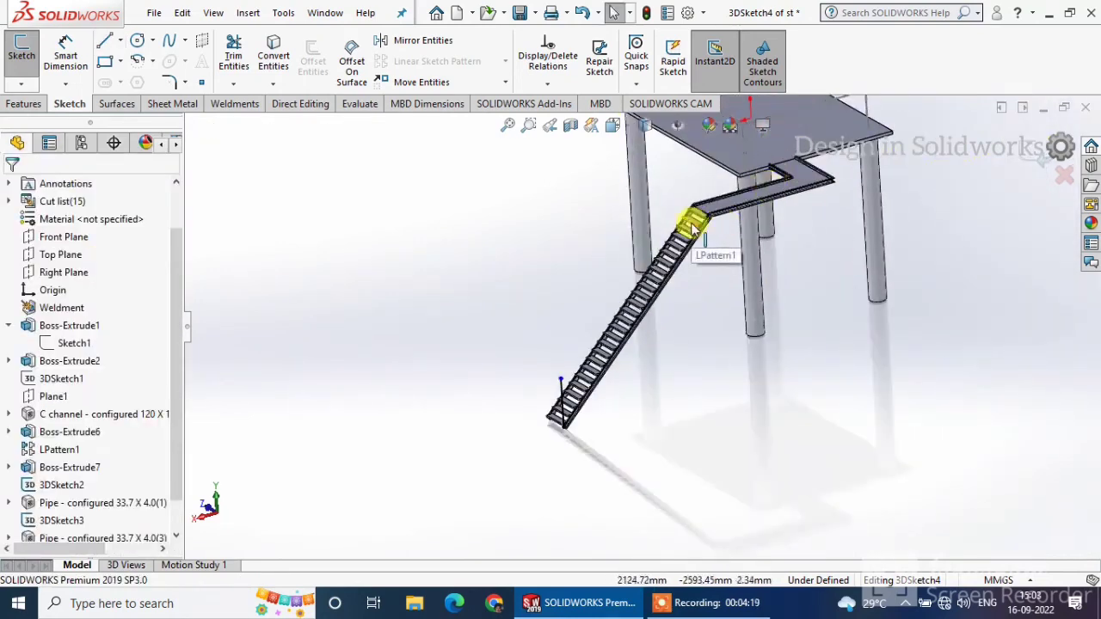
scroll(714, 202, "down", 4)
left_click(104, 40)
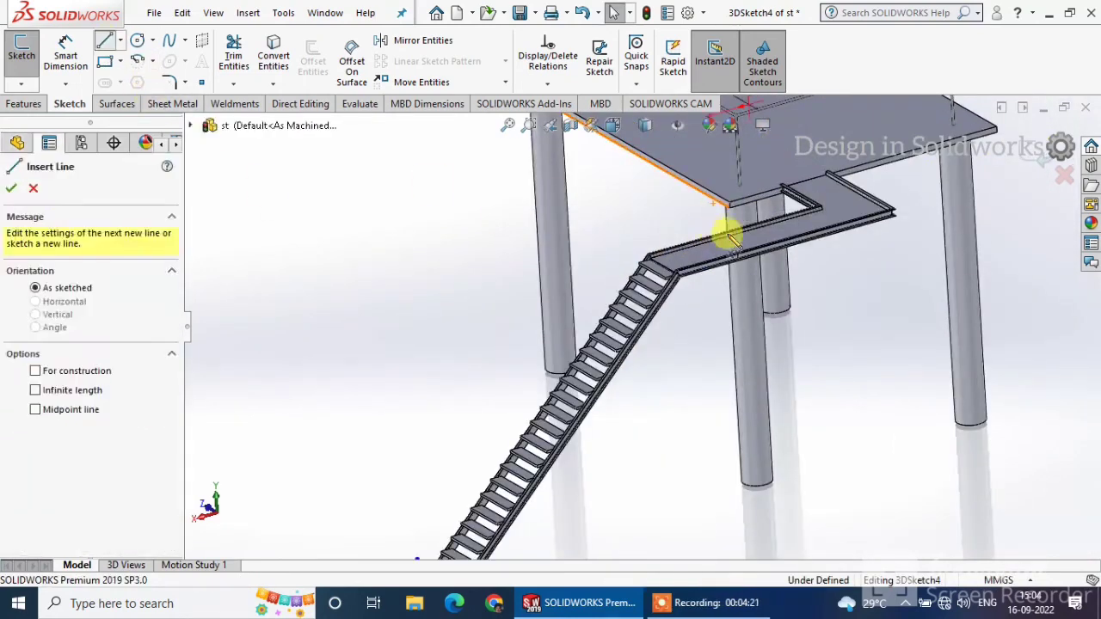
scroll(701, 288, "down", 5)
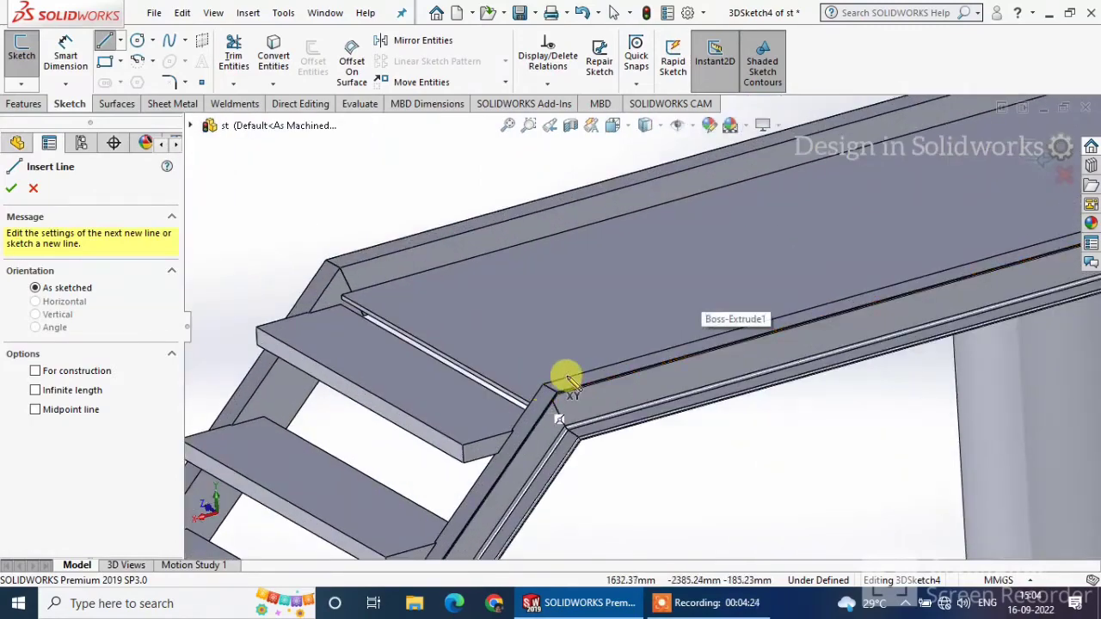
scroll(568, 378, "up", 8)
scroll(509, 511, "down", 5)
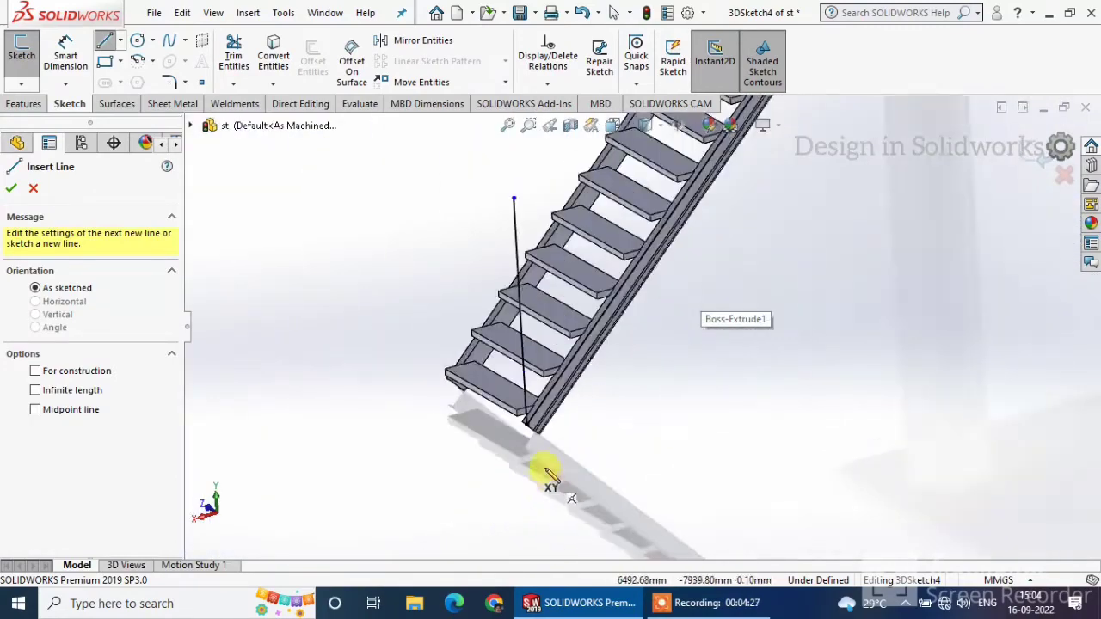
scroll(573, 356, "down", 2)
scroll(573, 356, "up", 8)
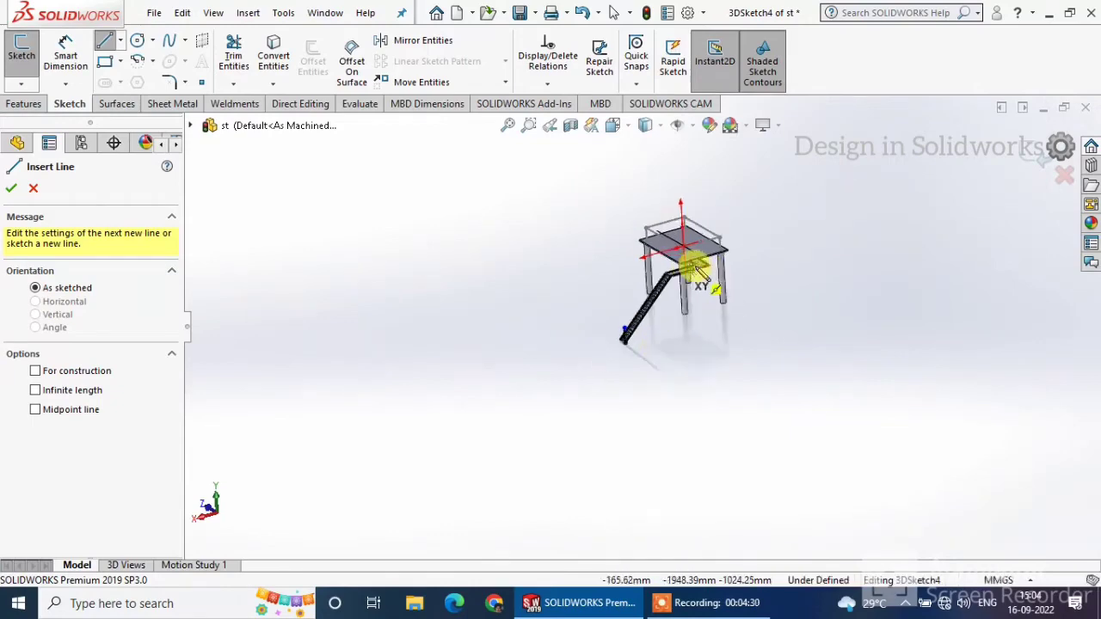
scroll(699, 268, "down", 8)
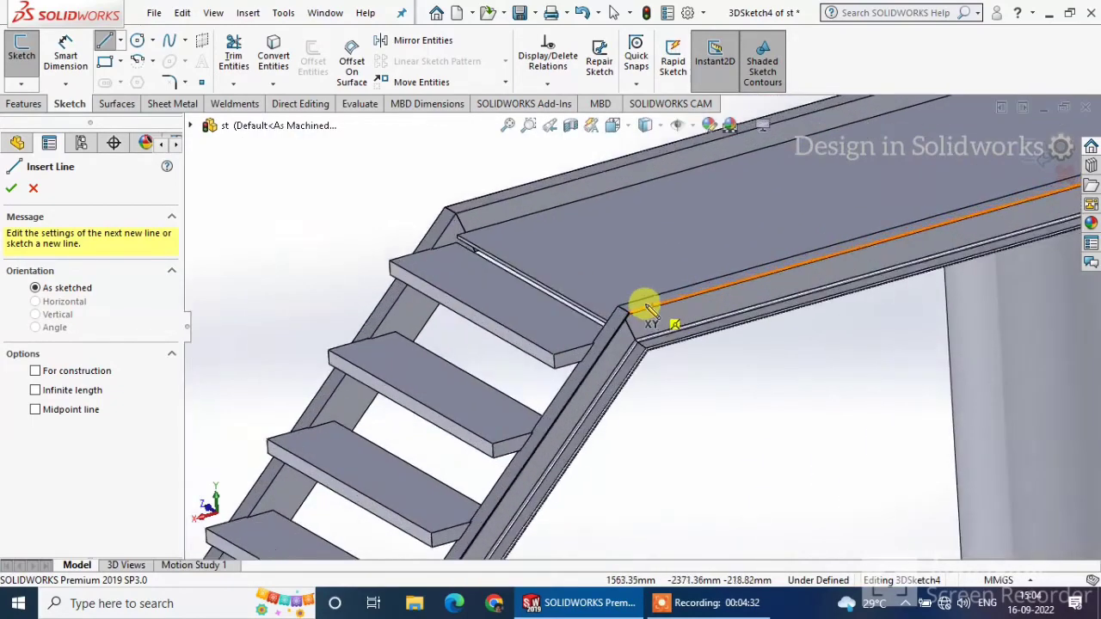
scroll(651, 311, "down", 2)
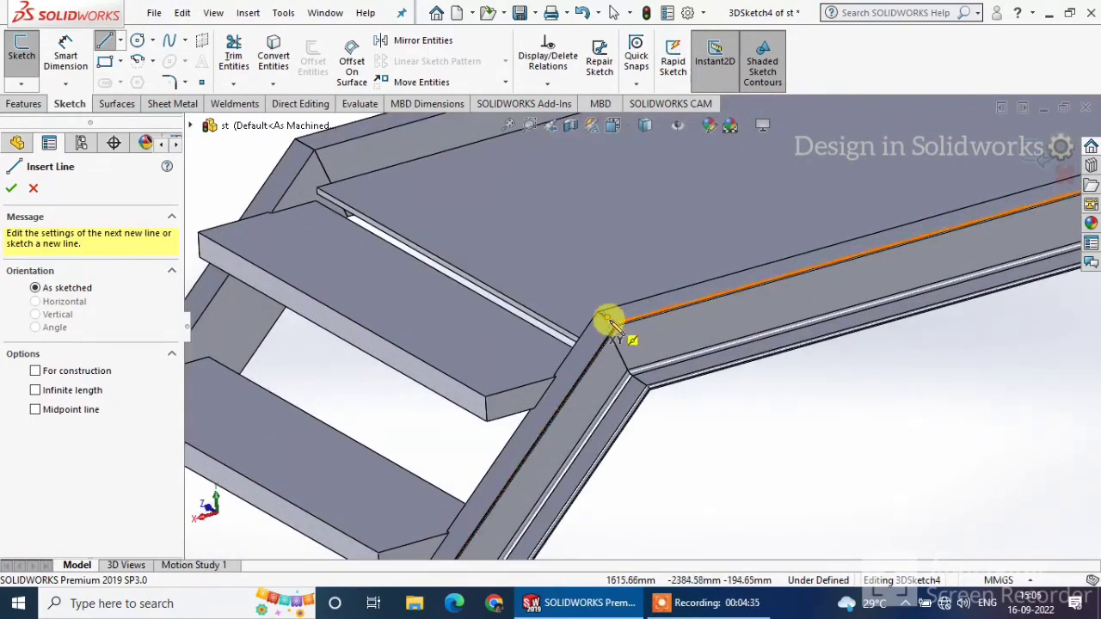
left_click(609, 320)
scroll(597, 185, "up", 4)
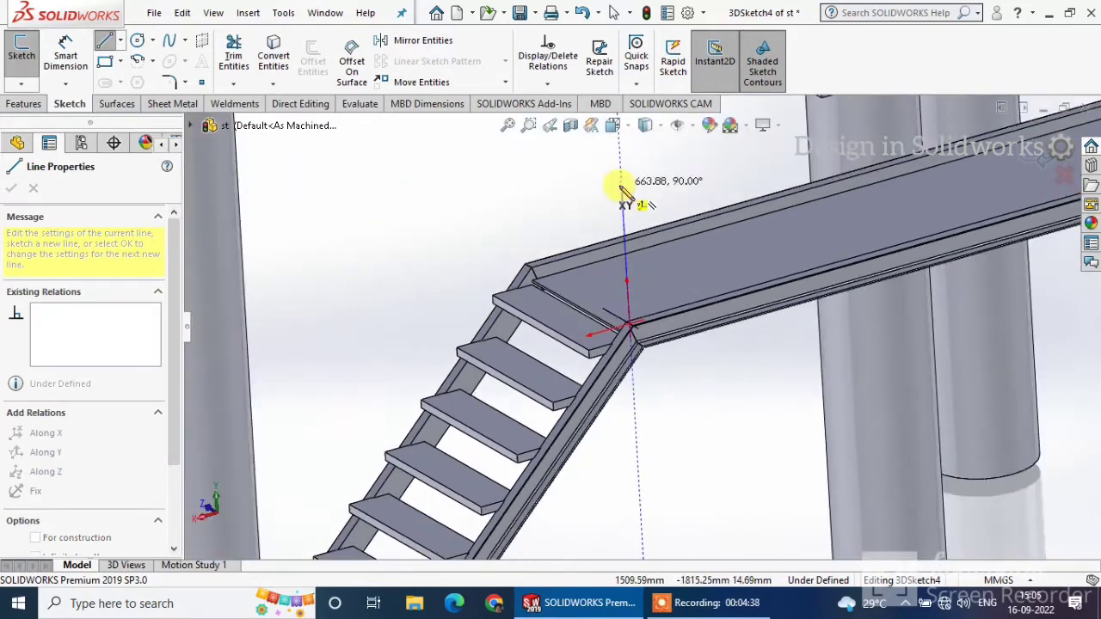
left_click(623, 185)
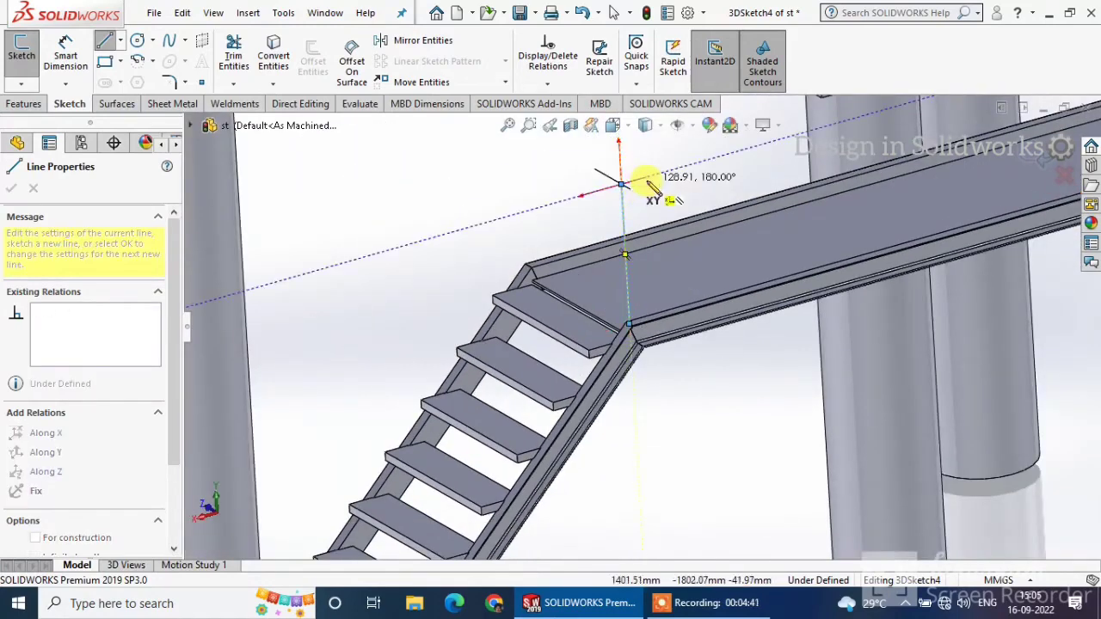
right_click(654, 179)
left_click(676, 191)
Step: End the line chain at the landing and delete the vertical post line at the lower end of the stair
scroll(680, 219, "up", 3)
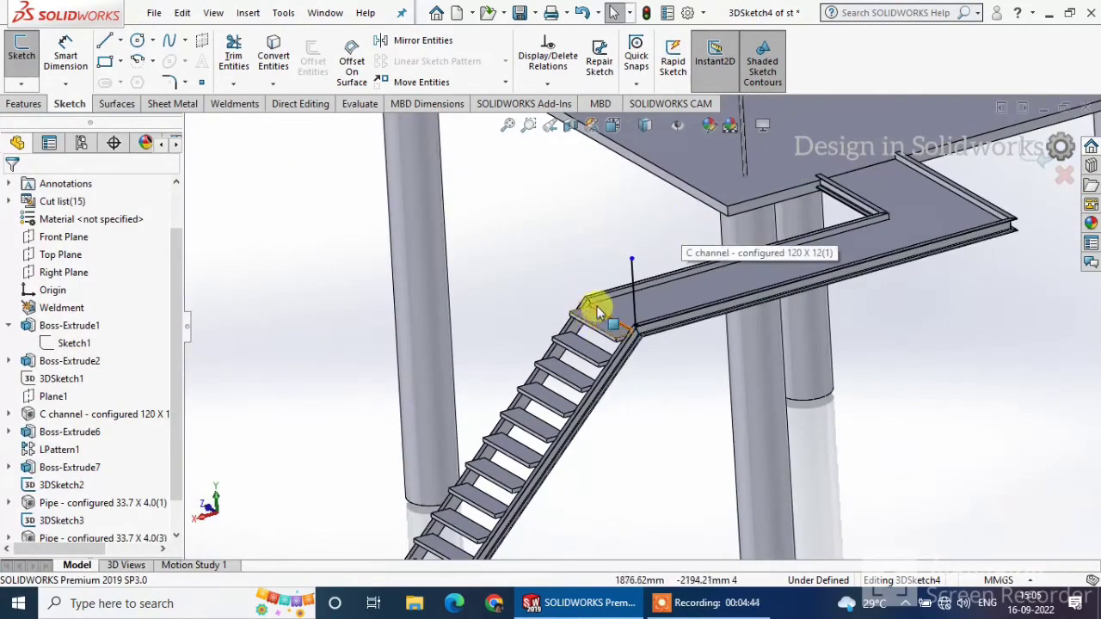
scroll(663, 313, "up", 2)
scroll(551, 443, "up", 2)
scroll(499, 490, "down", 4)
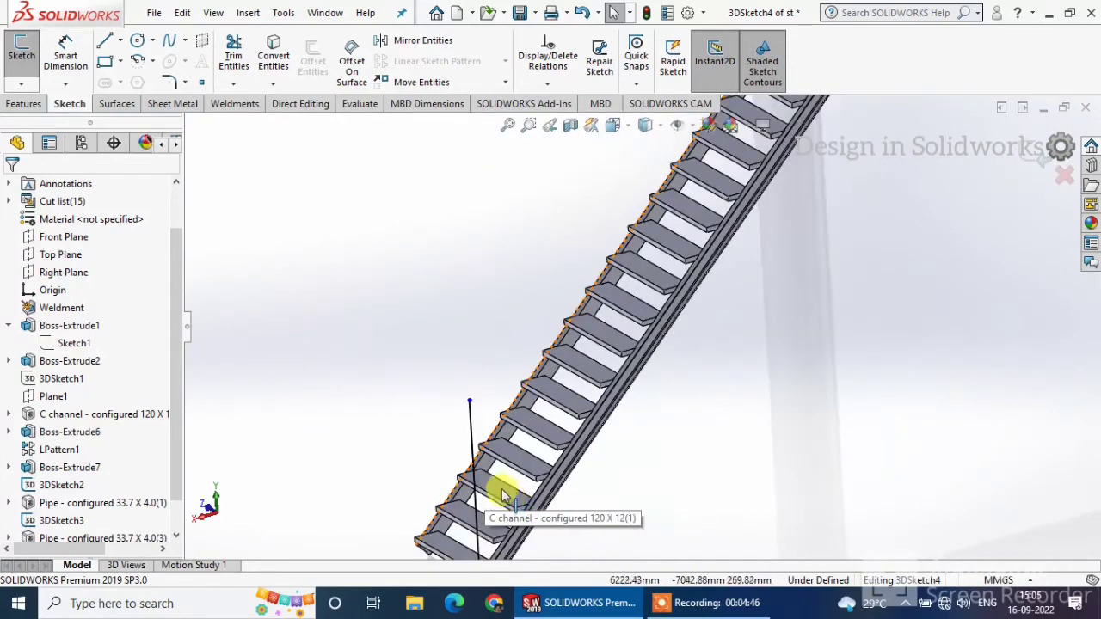
scroll(479, 447, "down", 2)
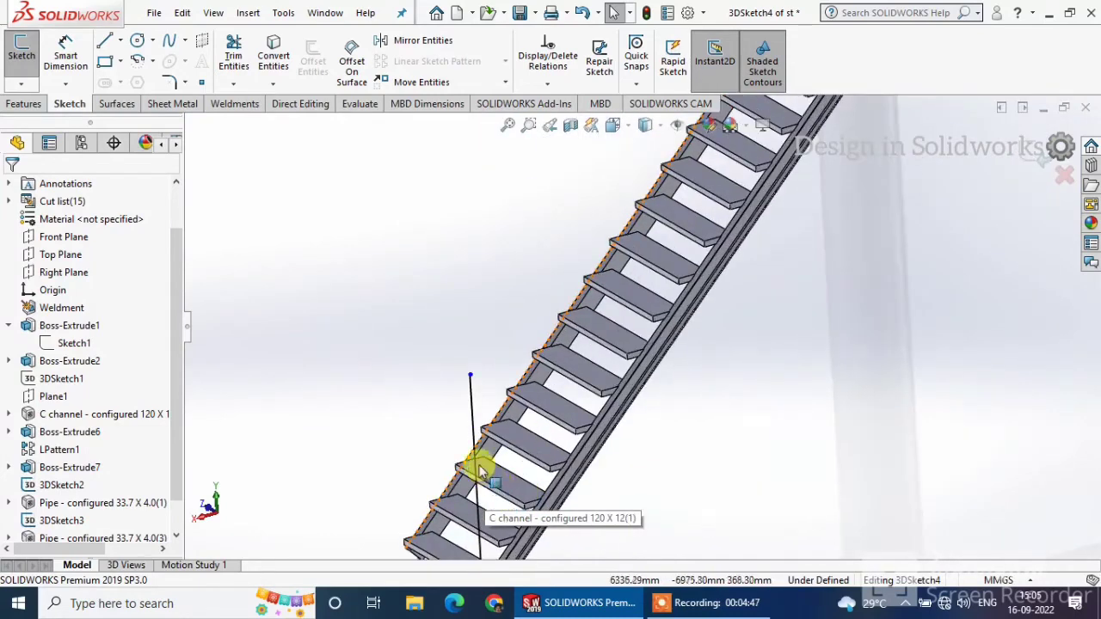
left_click(469, 406)
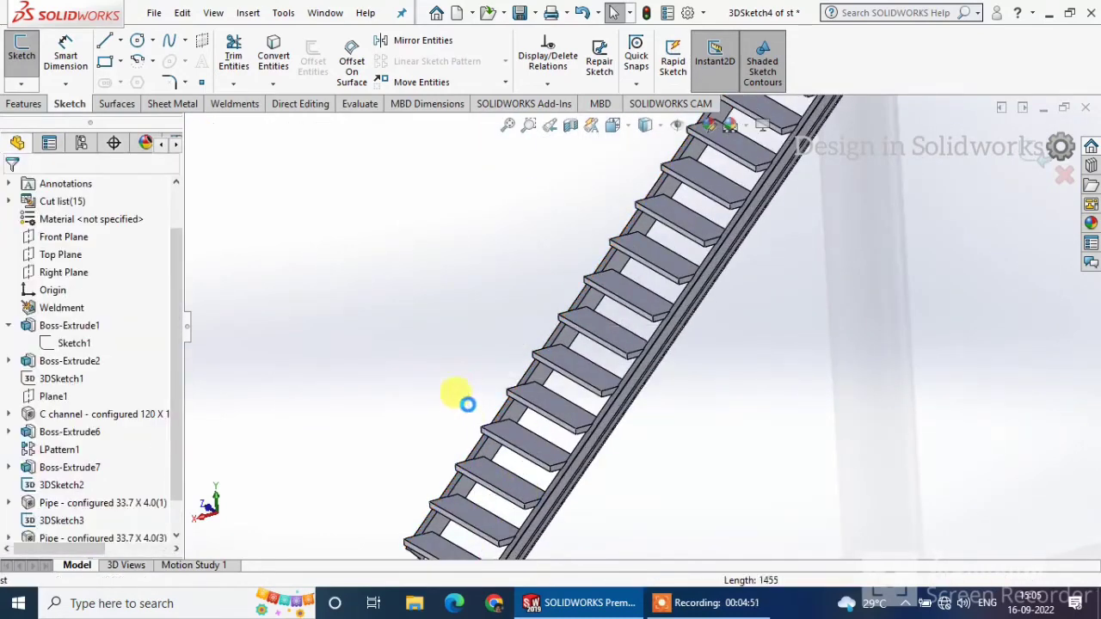
Step: Draw a vertical post line about 529 mm long upward from the upper corner of the stringer's lower end
left_click(103, 43)
scroll(474, 467, "up", 2)
scroll(582, 425, "down", 5)
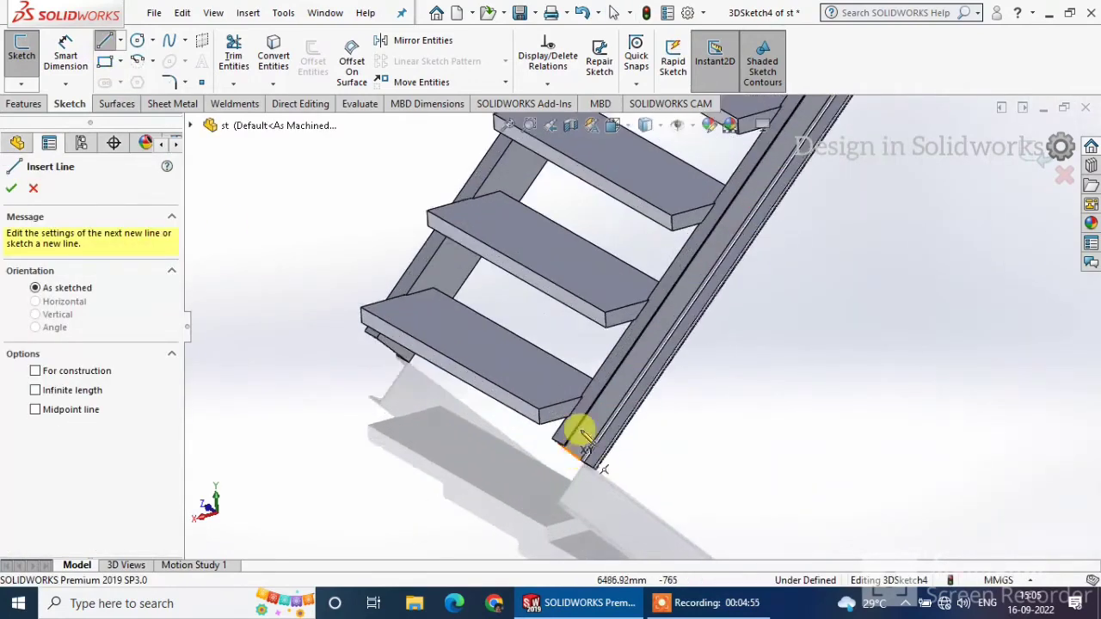
scroll(581, 433, "down", 2)
left_click(550, 443)
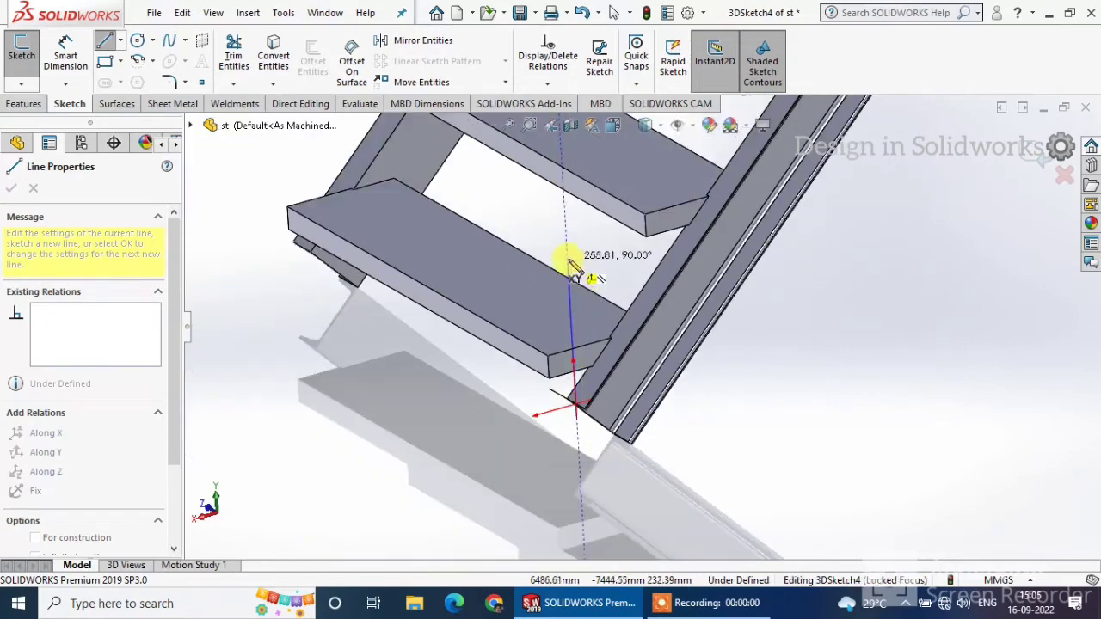
scroll(574, 268, "up", 1)
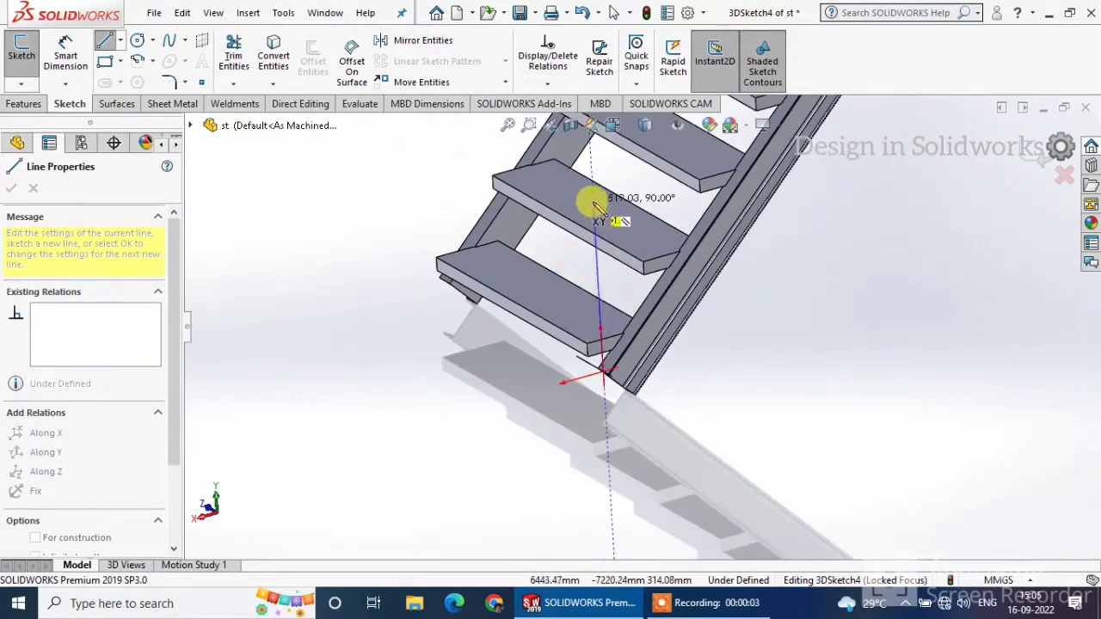
left_click(594, 202)
right_click(632, 199)
left_click(647, 211)
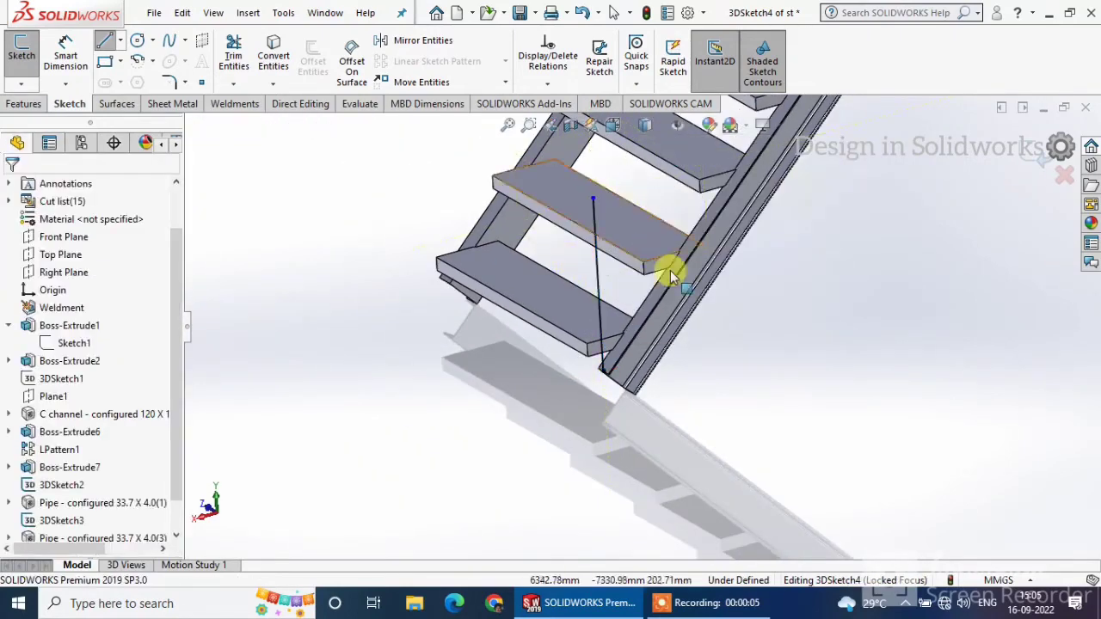
Step: Dimension the vertical post line at the foot of the stair to 1200 mm
scroll(702, 301, "up", 4)
scroll(702, 301, "up", 6)
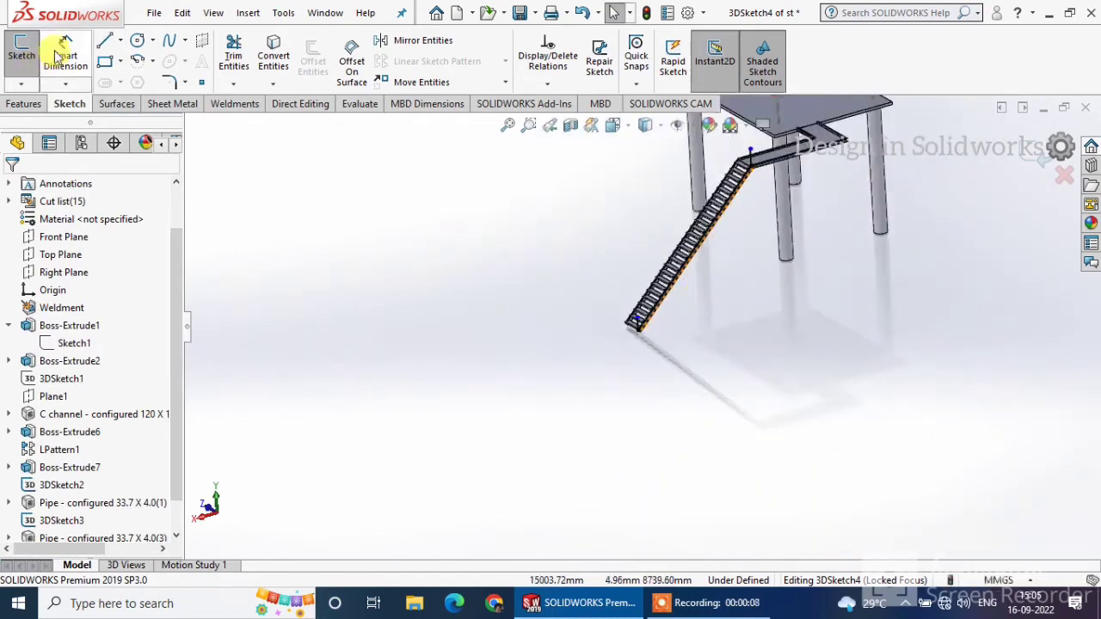
left_click(66, 53)
scroll(713, 300, "down", 6)
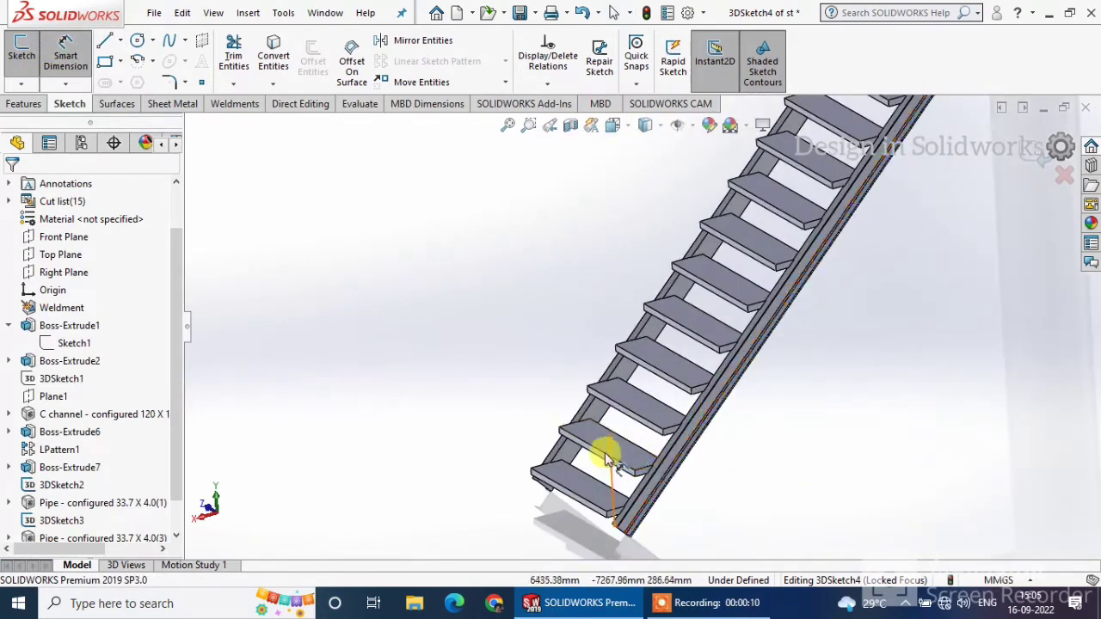
double_click(507, 490)
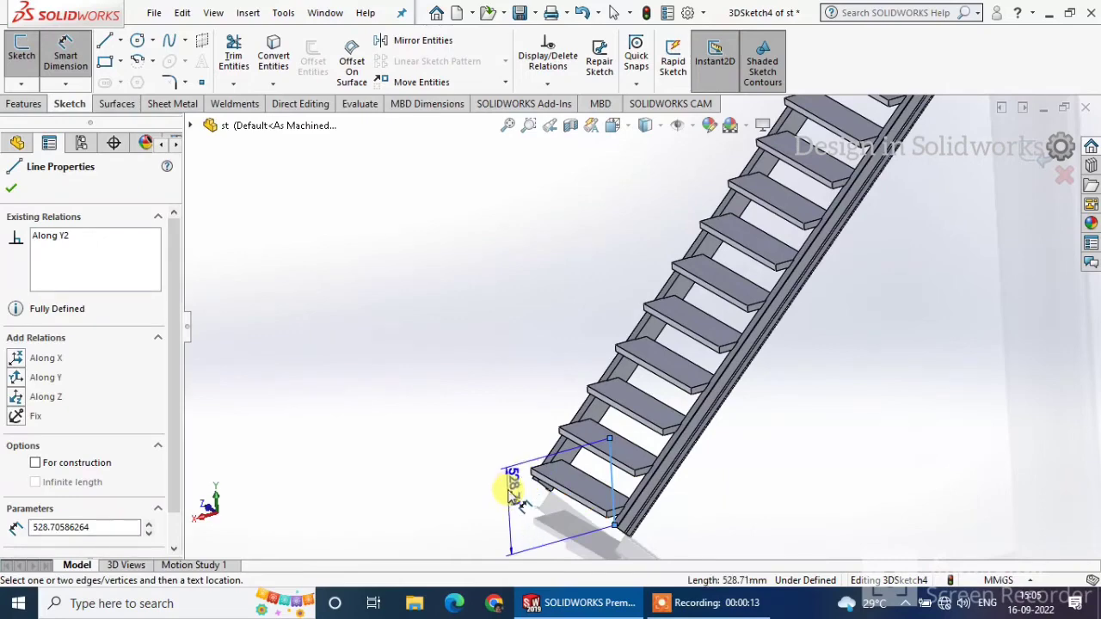
type("1200")
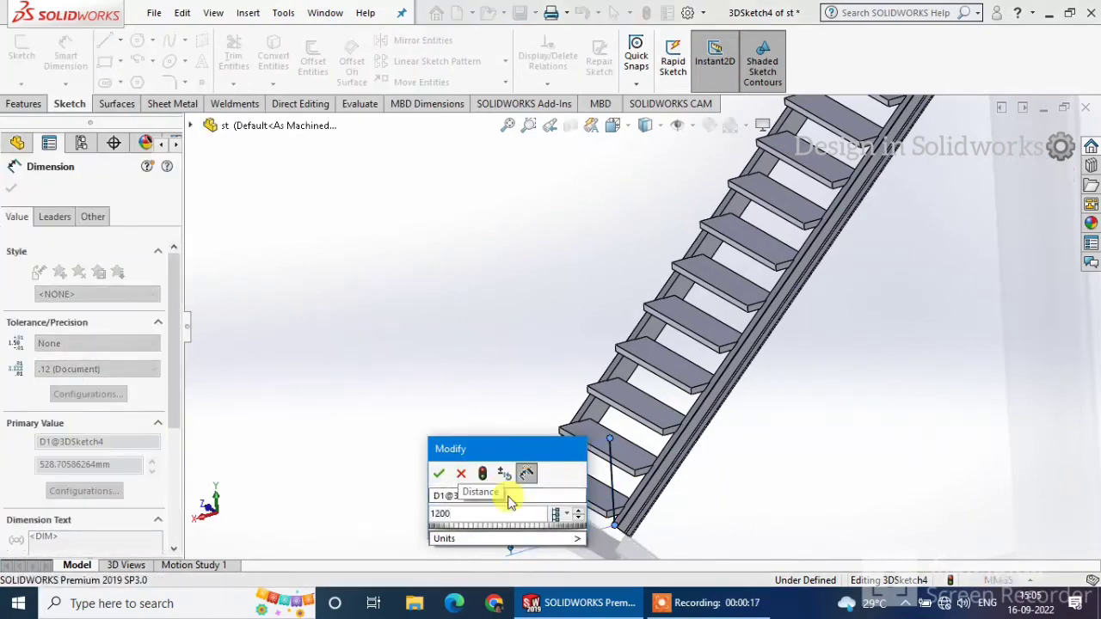
key("Return")
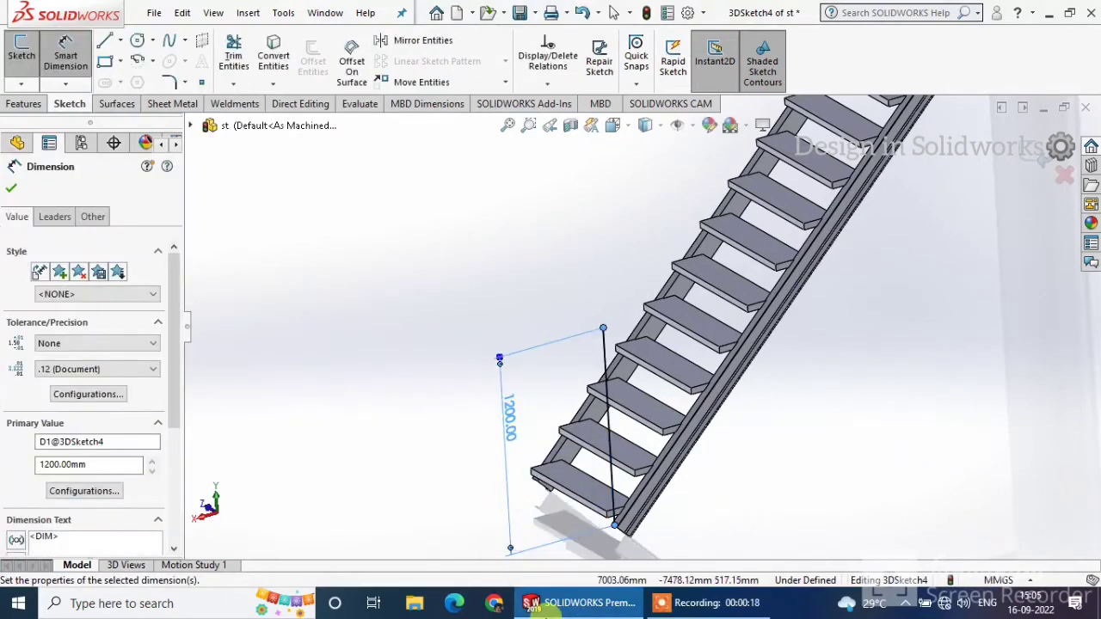
scroll(751, 445, "up", 5)
scroll(759, 243, "up", 2)
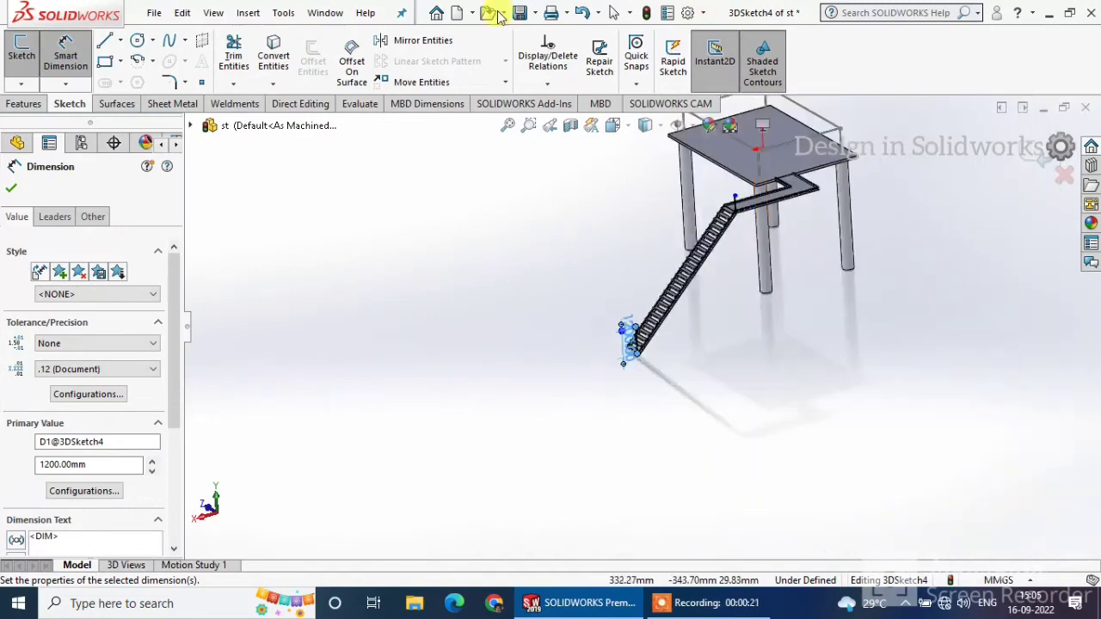
left_click(12, 188)
Step: Draw a vertical post line upward from the outer corner of the landing frame
left_click(105, 40)
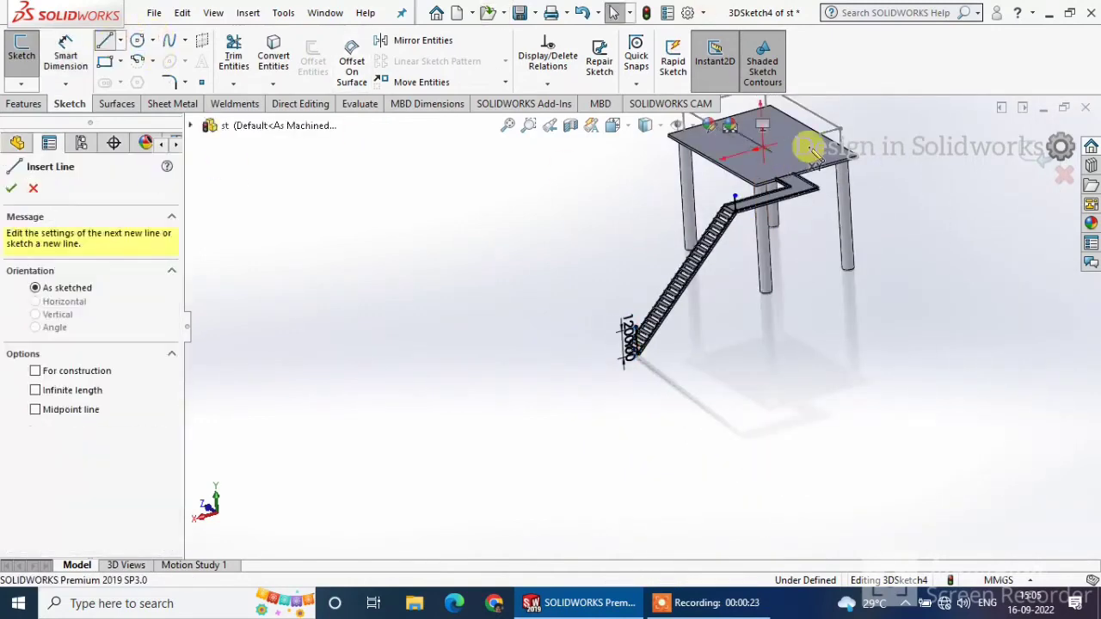
scroll(806, 197, "down", 3)
scroll(806, 197, "down", 6)
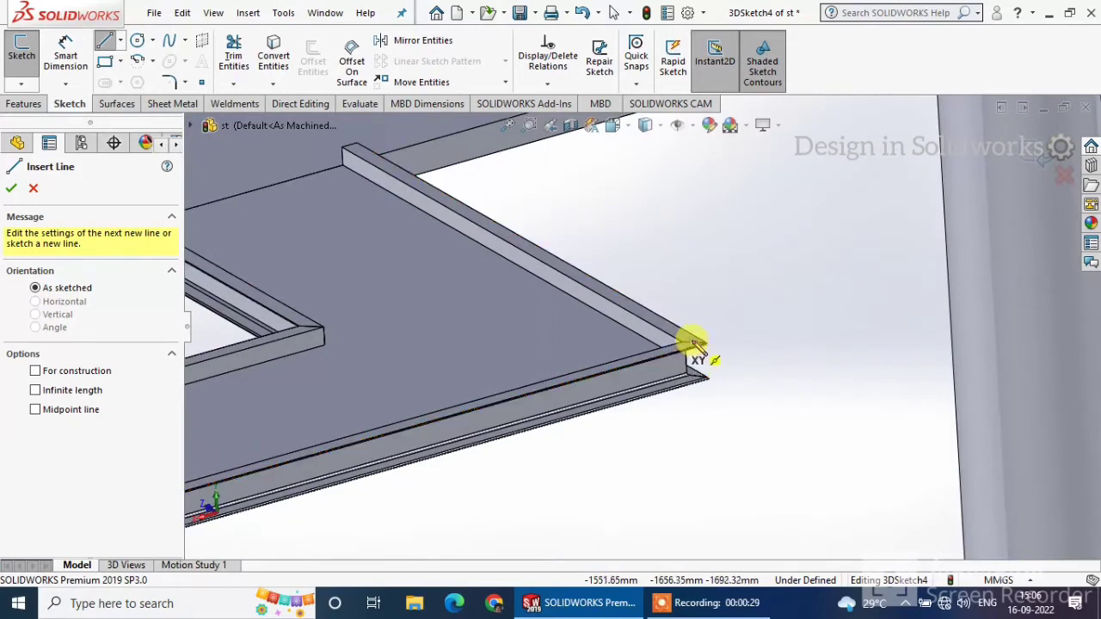
left_click(695, 343)
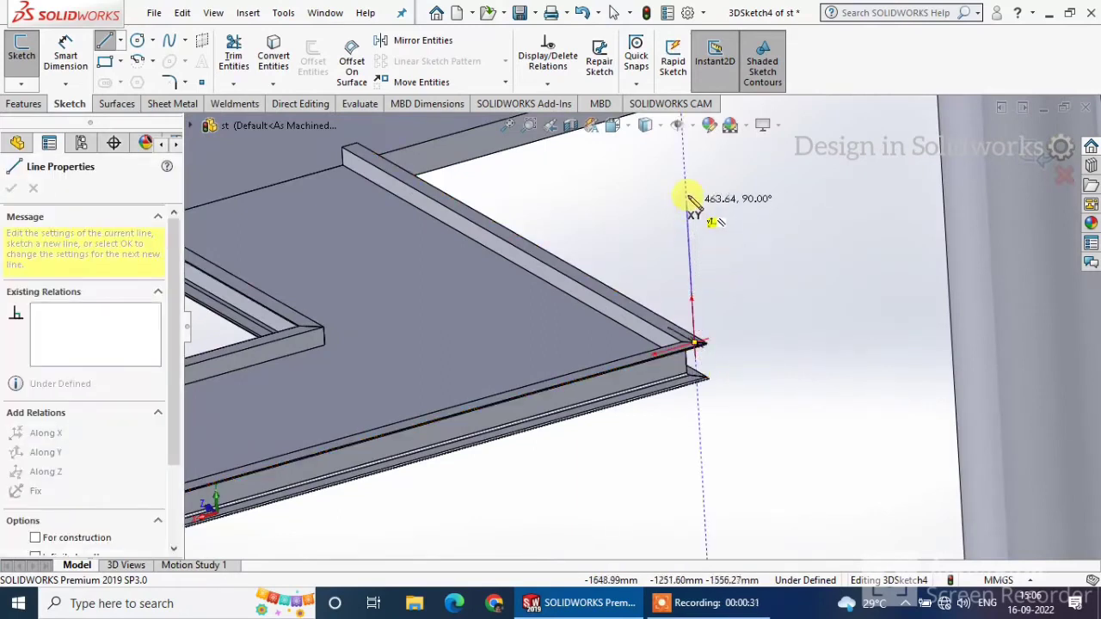
left_click(688, 163)
right_click(737, 212)
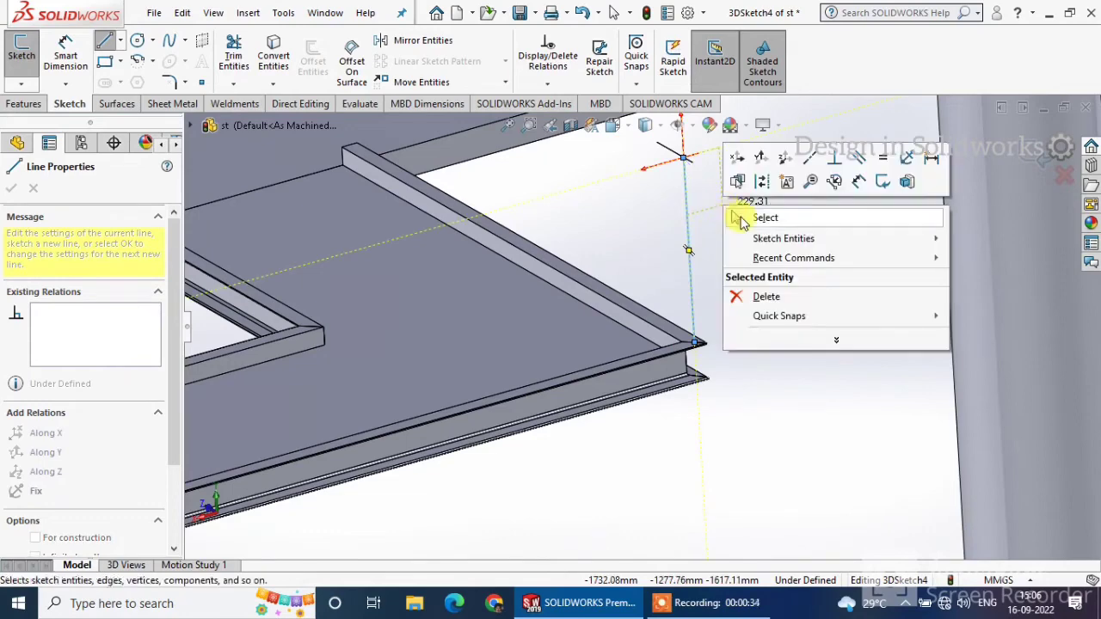
left_click(761, 216)
Step: Draw a vertical post line upward from the end of the landing's side channel where it meets the platform
scroll(460, 191, "up", 3)
scroll(459, 191, "down", 3)
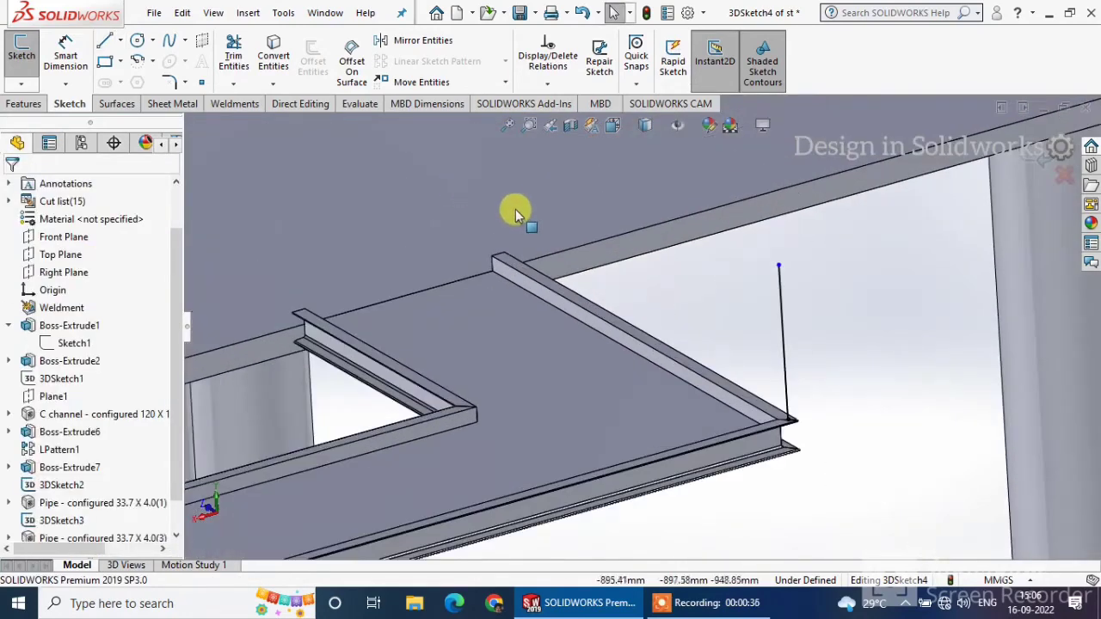
left_click(104, 40)
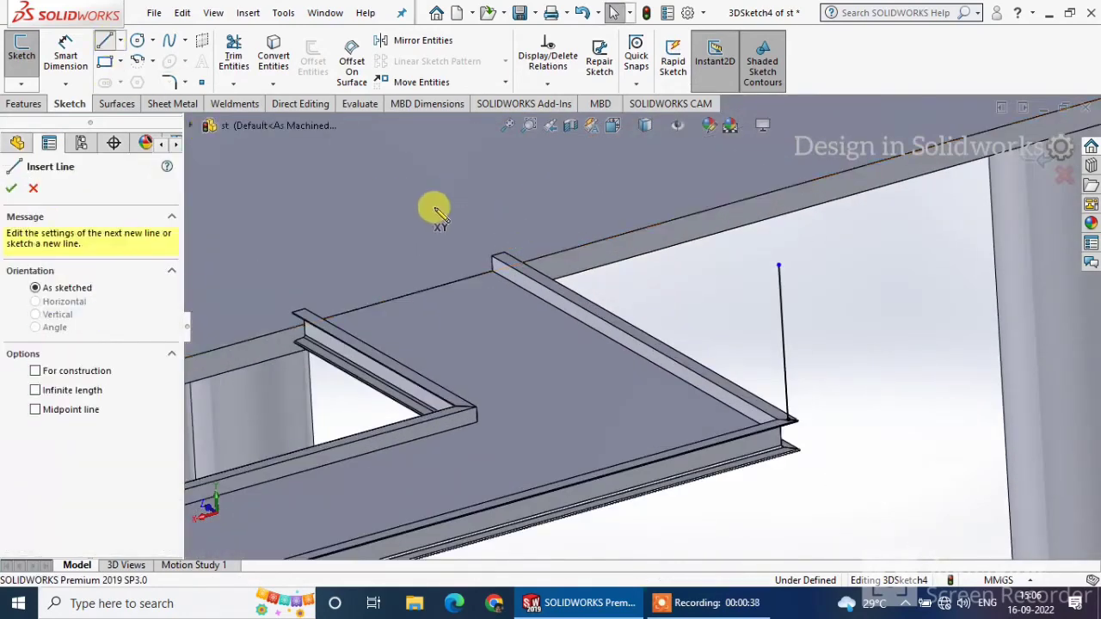
left_click(496, 255)
left_click(493, 162)
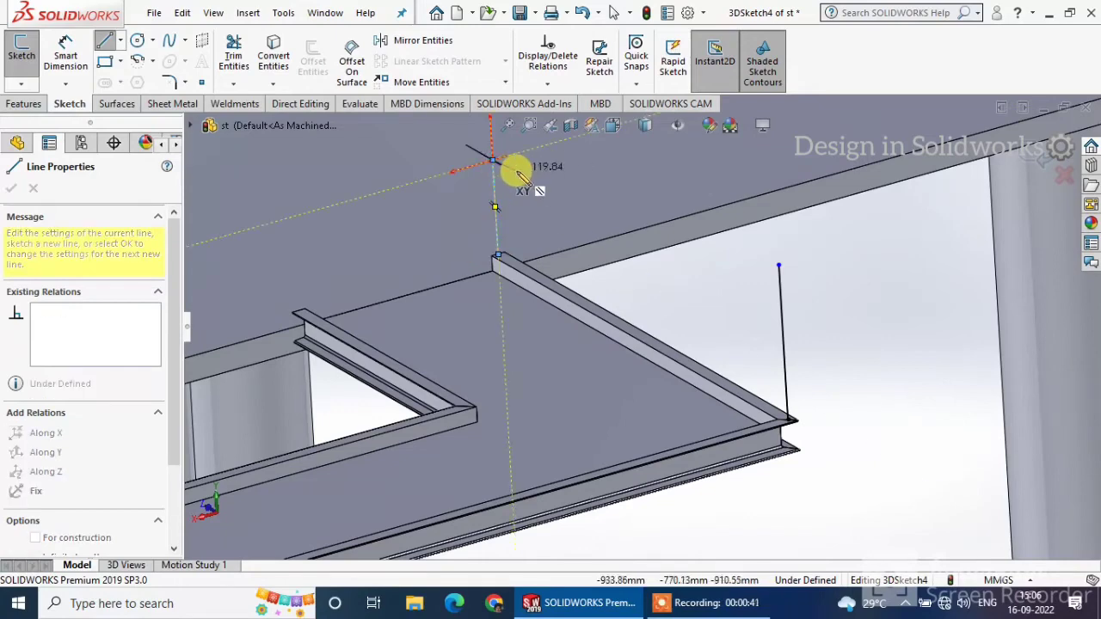
right_click(520, 173)
left_click(527, 184)
Step: Apply an Equal relation to the four vertical post lines, removing the stray point from the selection
scroll(589, 245, "up", 4)
scroll(528, 352, "up", 6)
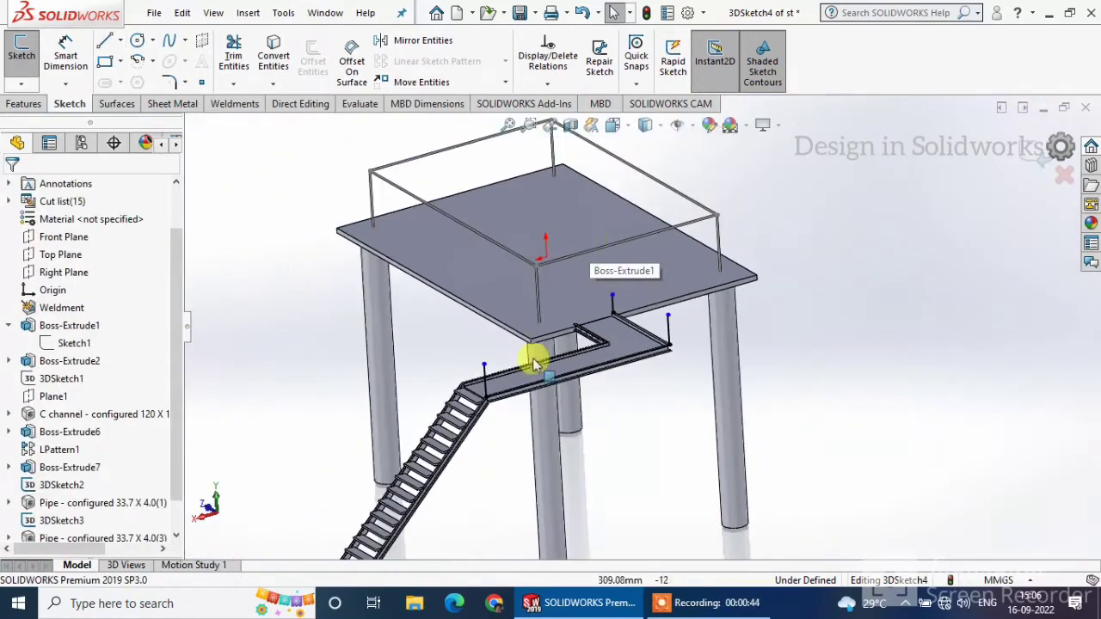
scroll(482, 438, "down", 6)
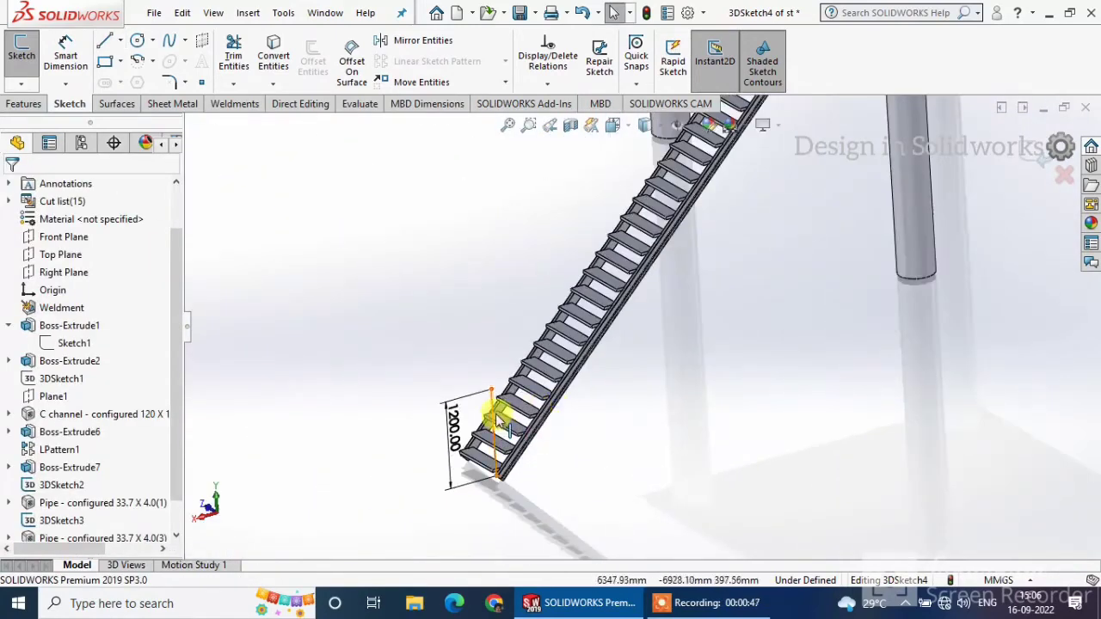
left_click(497, 421)
scroll(708, 324, "up", 6)
scroll(679, 275, "down", 5)
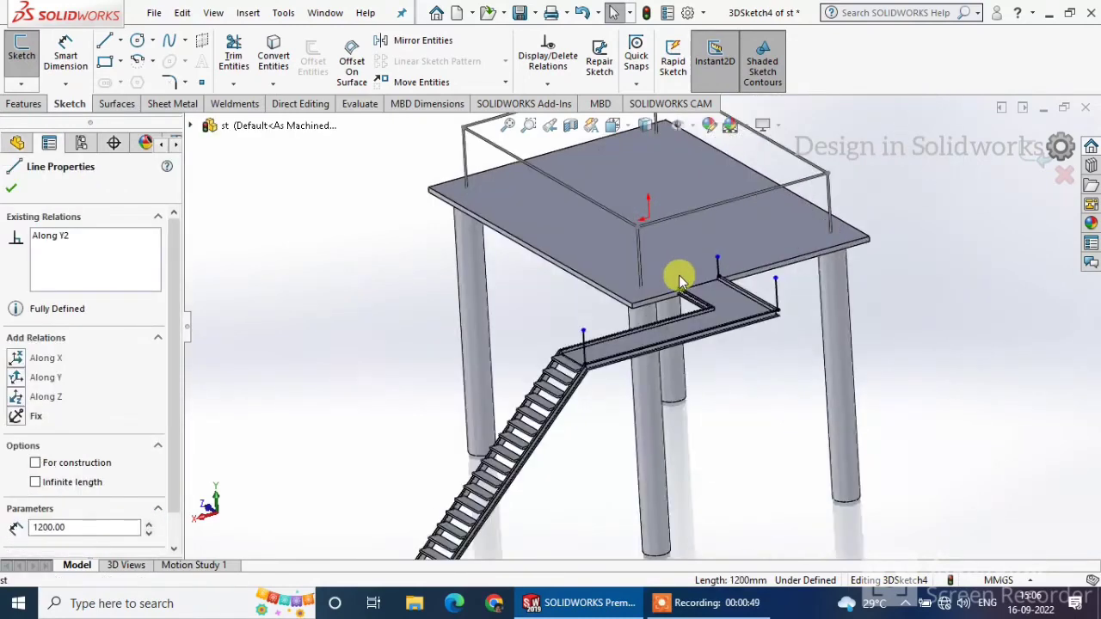
scroll(679, 275, "down", 3)
left_click(850, 327, "ctrl")
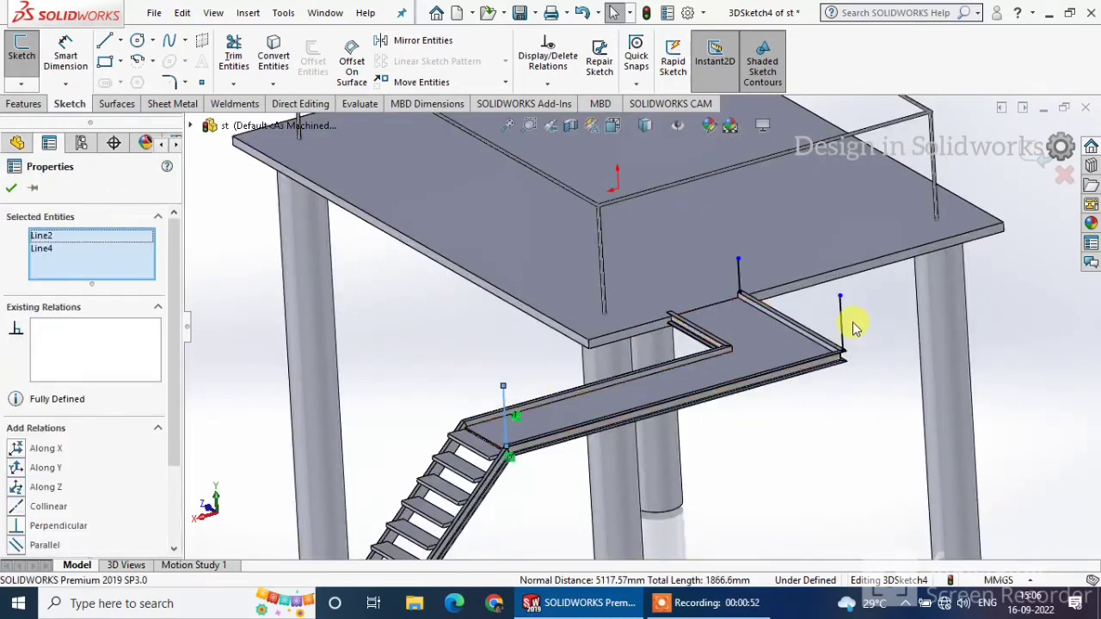
left_click(741, 280, "ctrl")
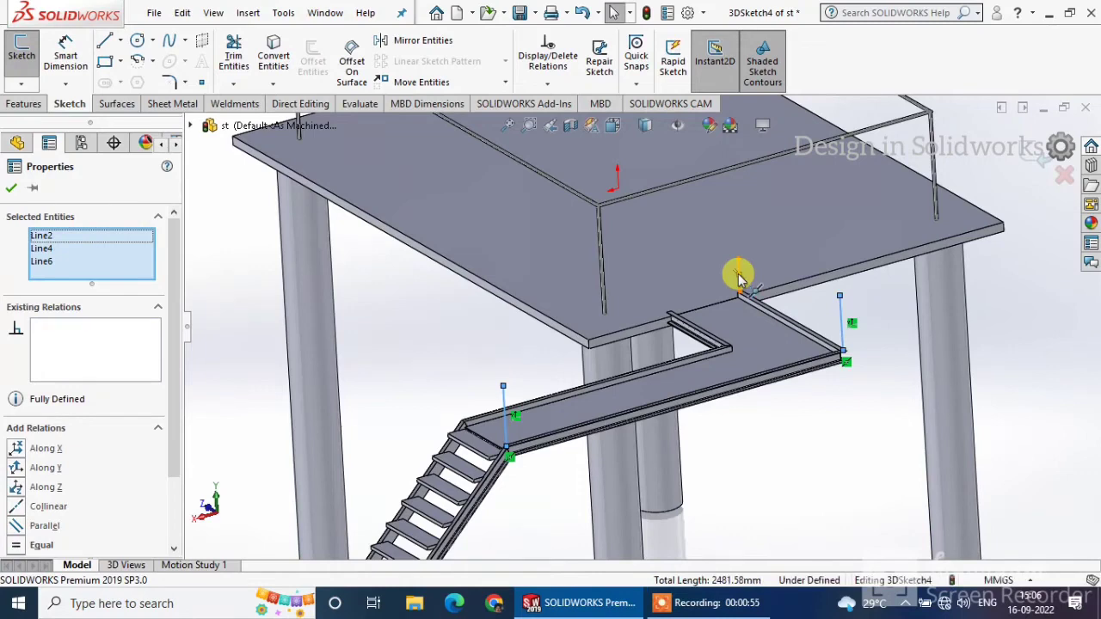
left_click(740, 277, "ctrl")
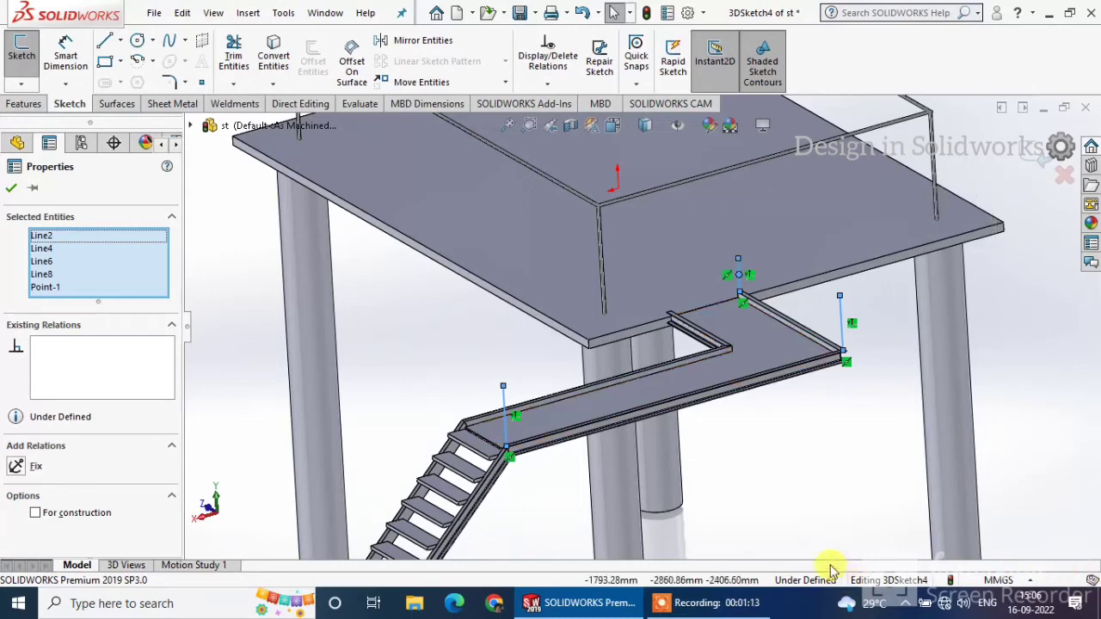
right_click(48, 292)
left_click(77, 315)
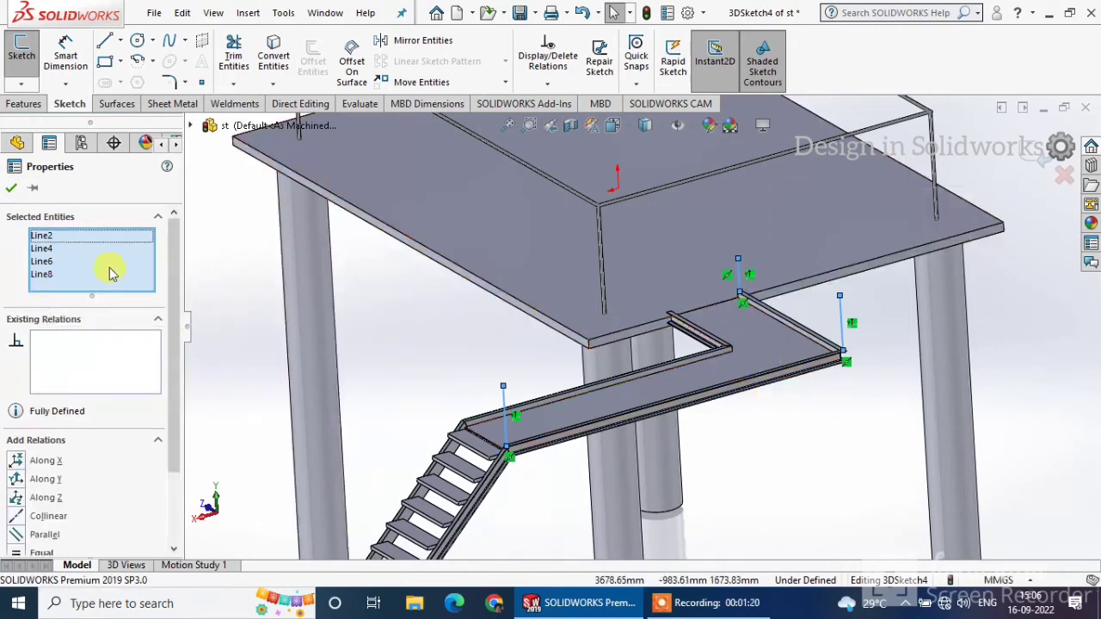
scroll(75, 544, "down", 3)
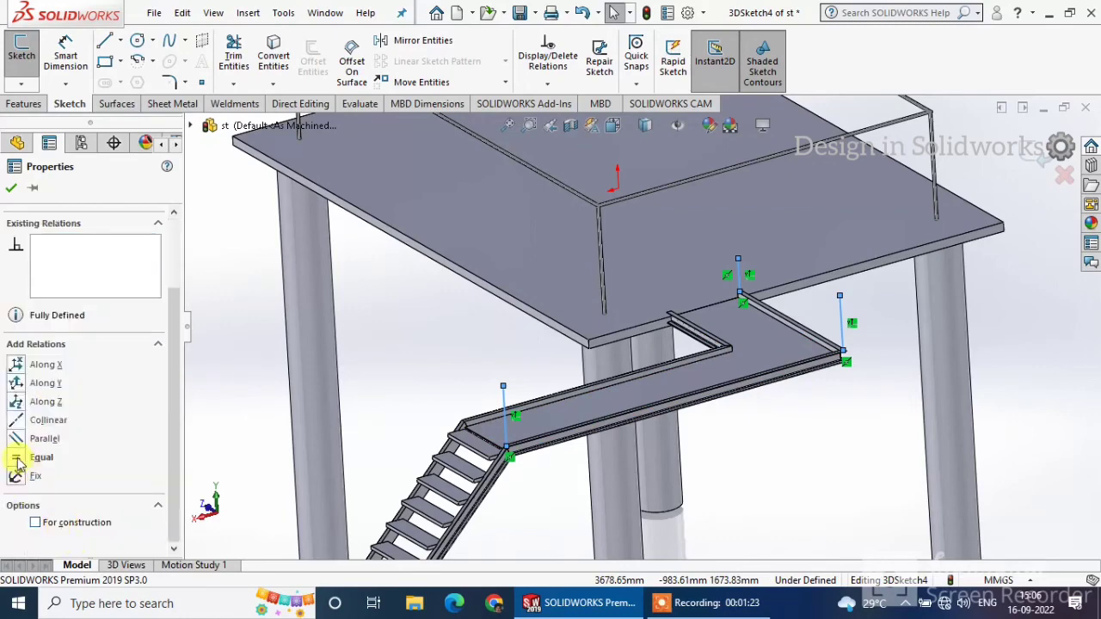
left_click(11, 187)
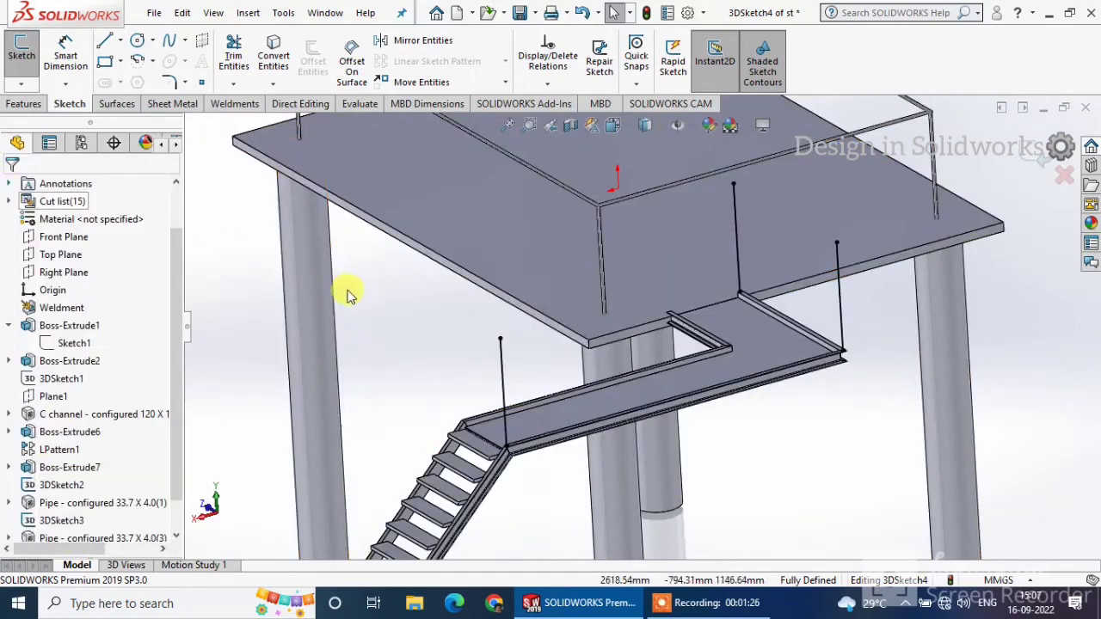
Step: Draw a sloped rail line joining the top of the lowest stair post to the top of the post at the stair's upper end
key("f")
scroll(674, 309, "down", 3)
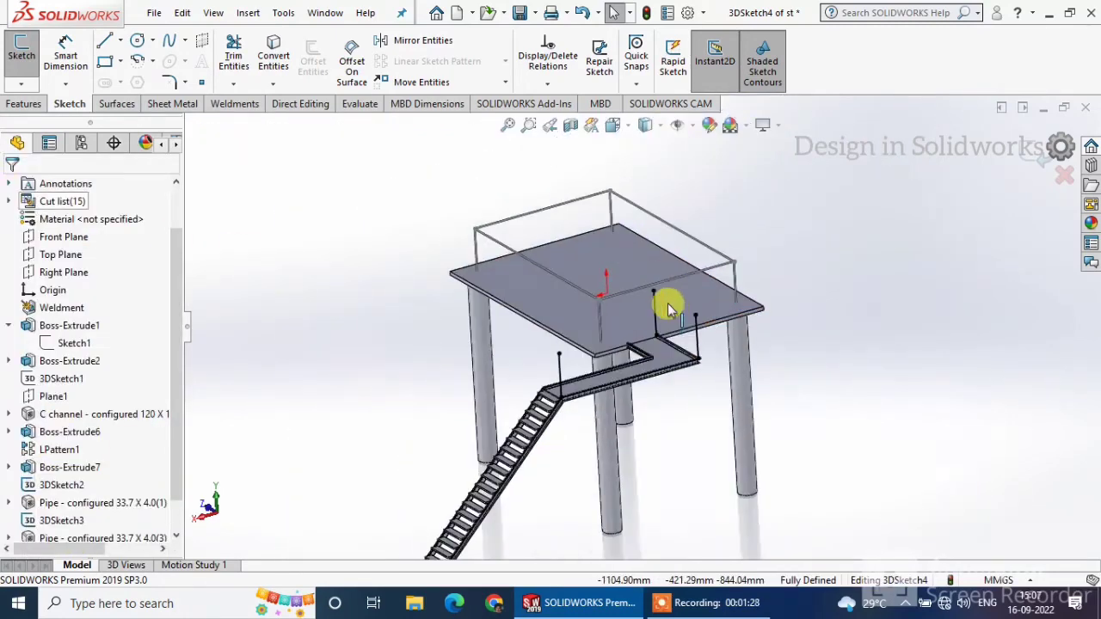
left_click(104, 40)
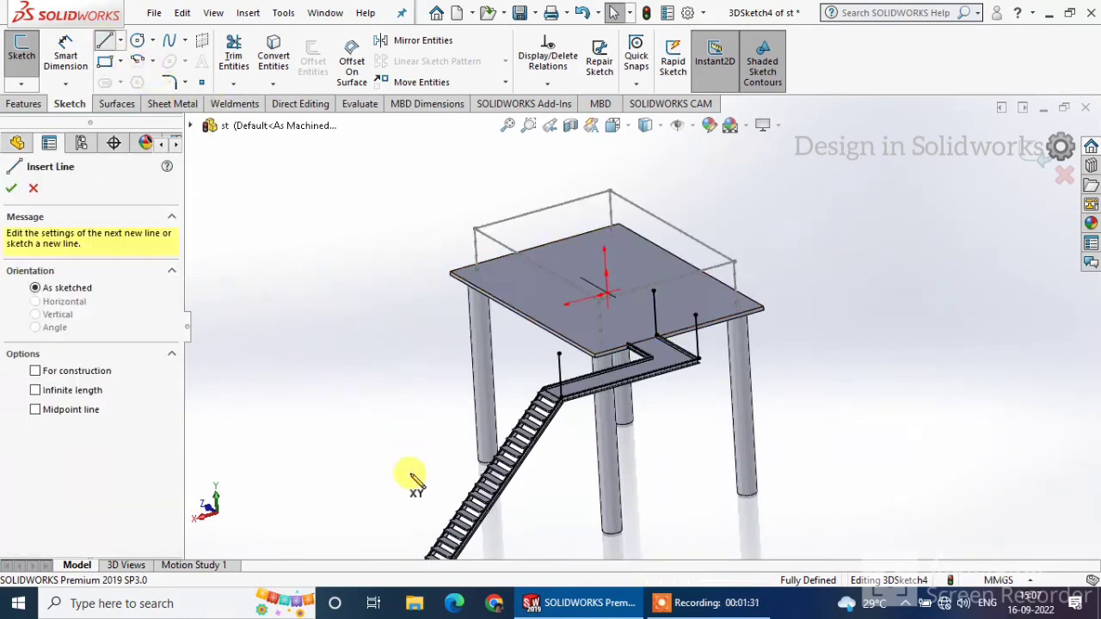
scroll(455, 516, "up", 3)
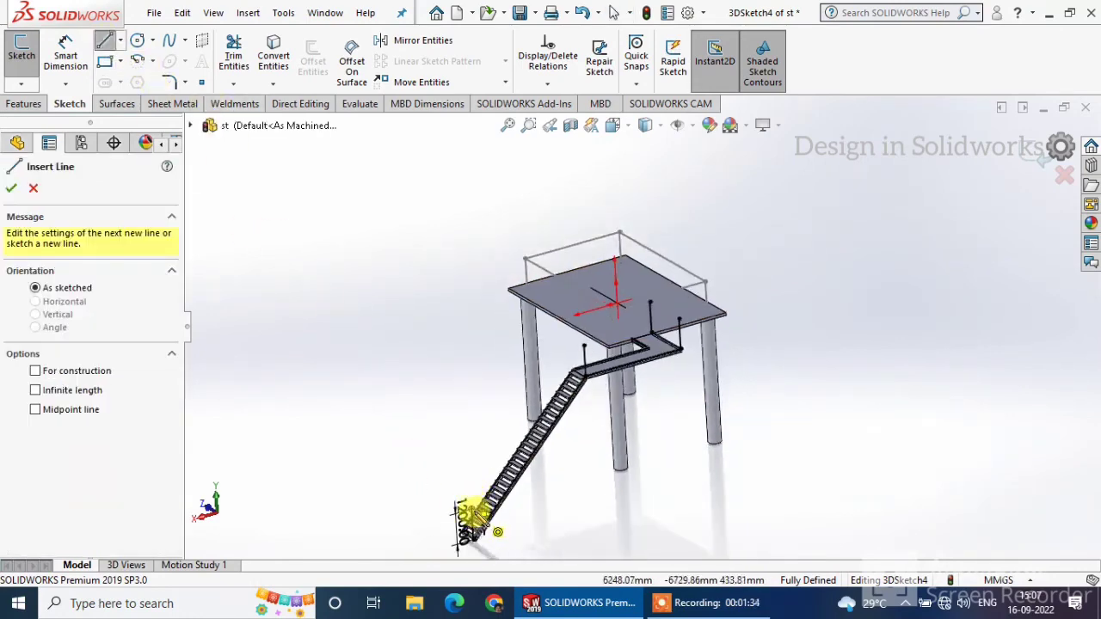
left_click(472, 509)
left_click(584, 346)
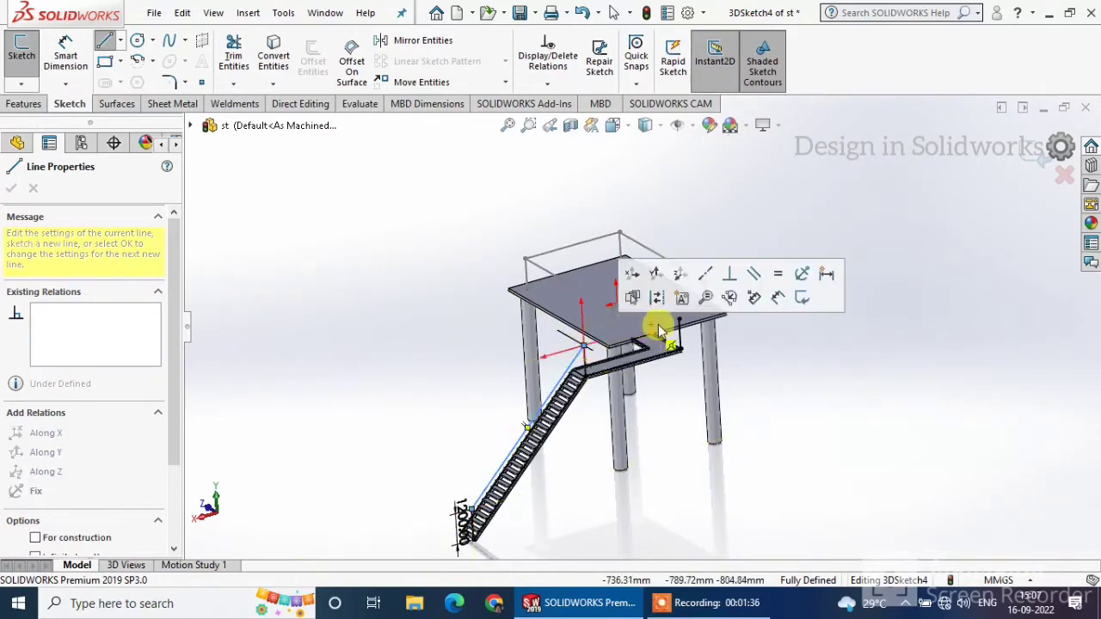
key("Escape")
key("Escape")
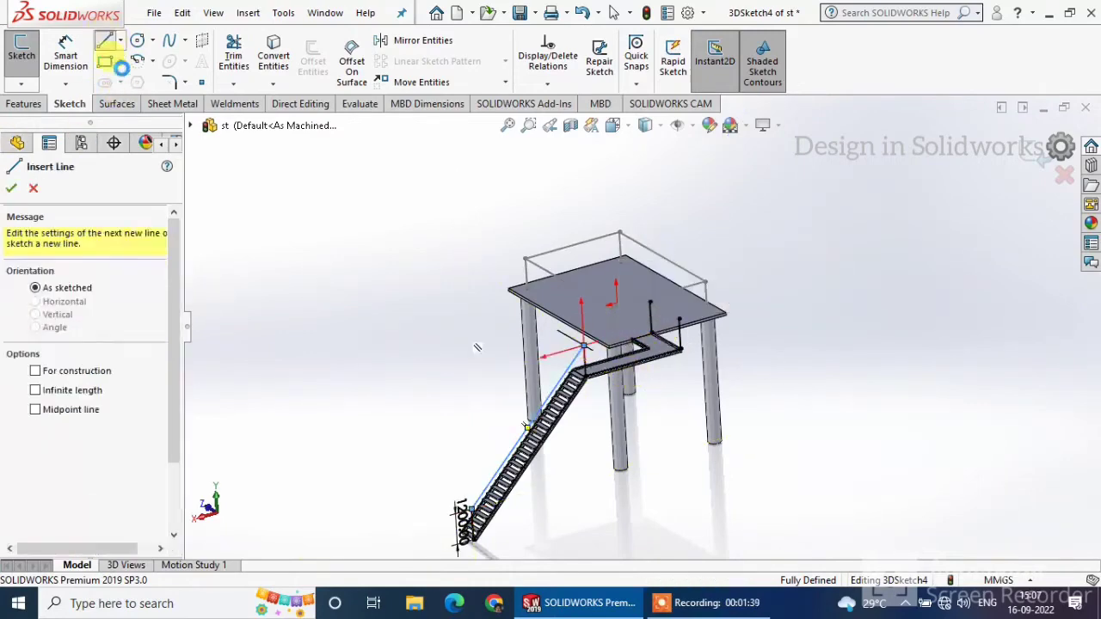
Step: Draw rail lines joining the tops of the stair's upper post, the landing's outer corner post and the platform-end post, and finish the 3D sketch
scroll(669, 312, "down", 3)
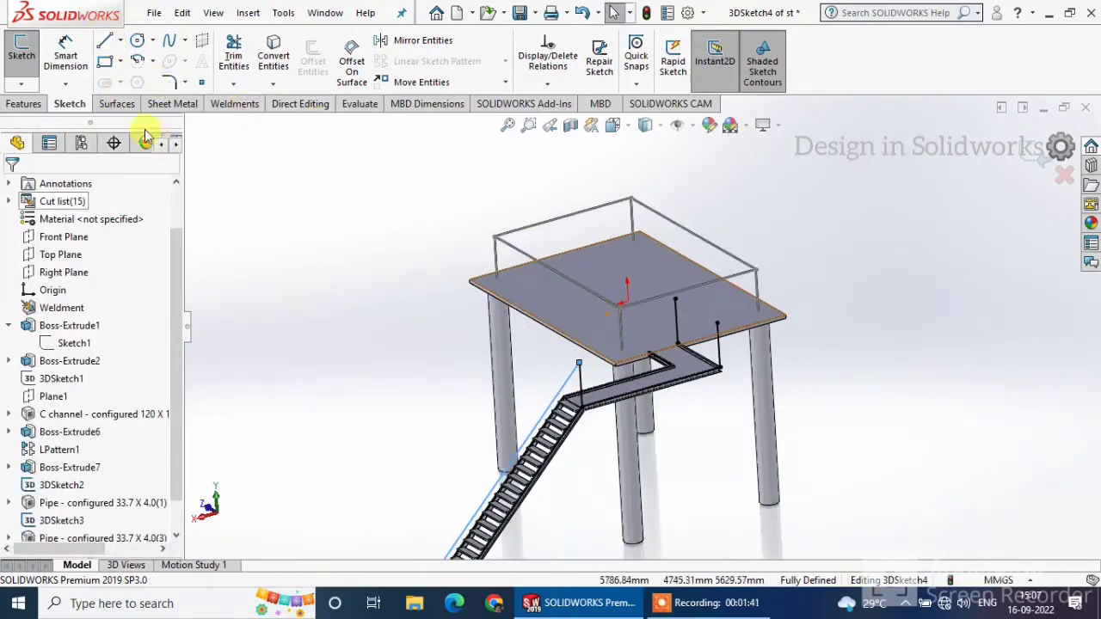
left_click(103, 50)
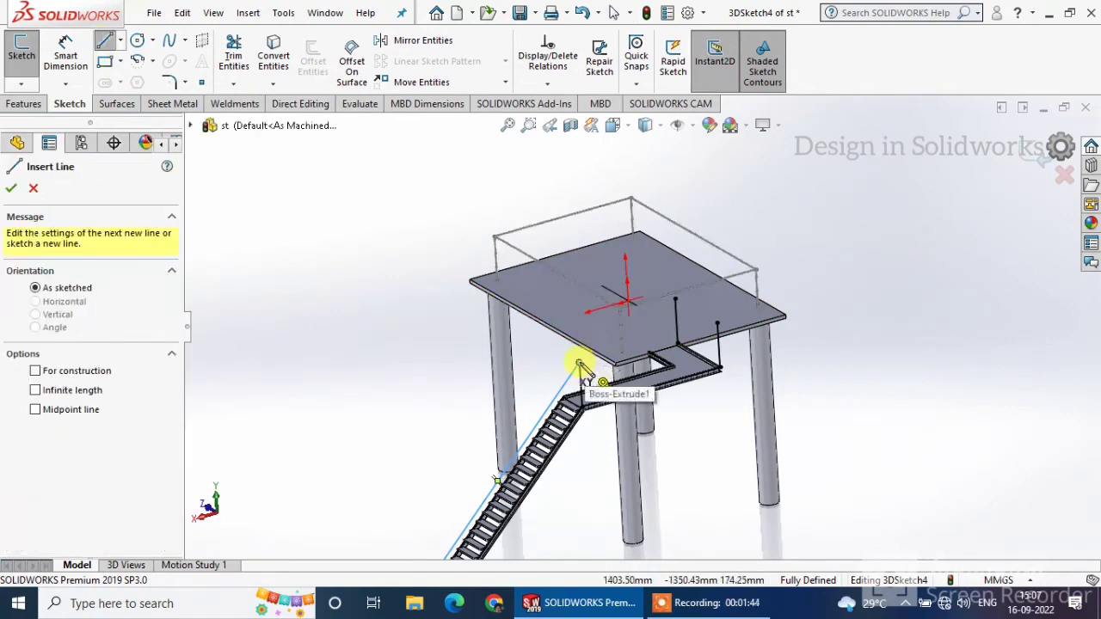
left_click(602, 381)
left_click(716, 321)
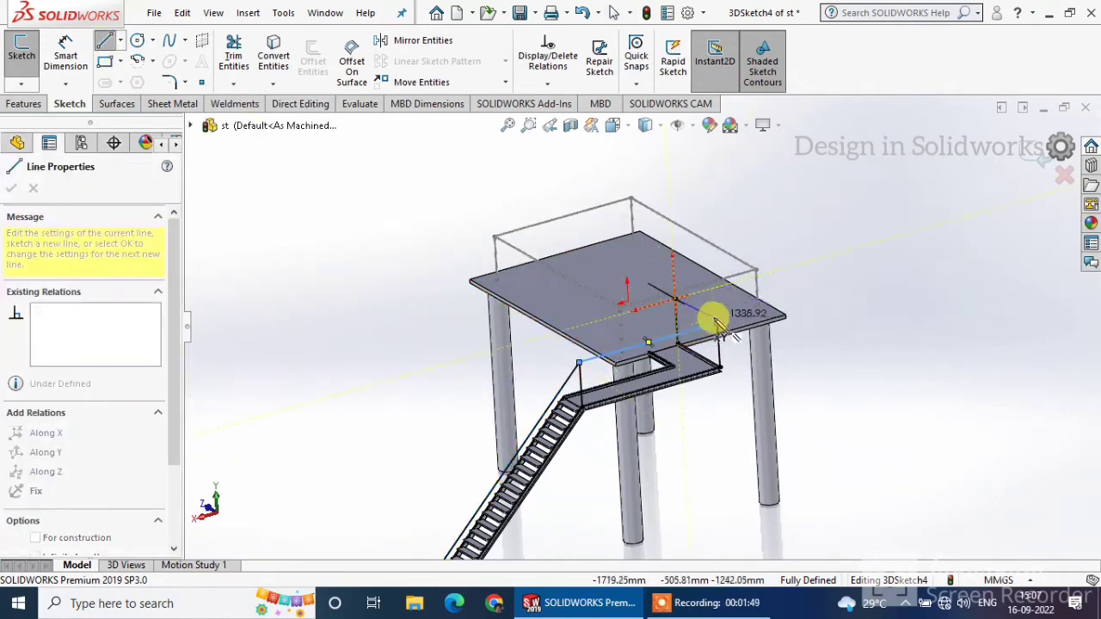
left_click(718, 324)
key("Escape")
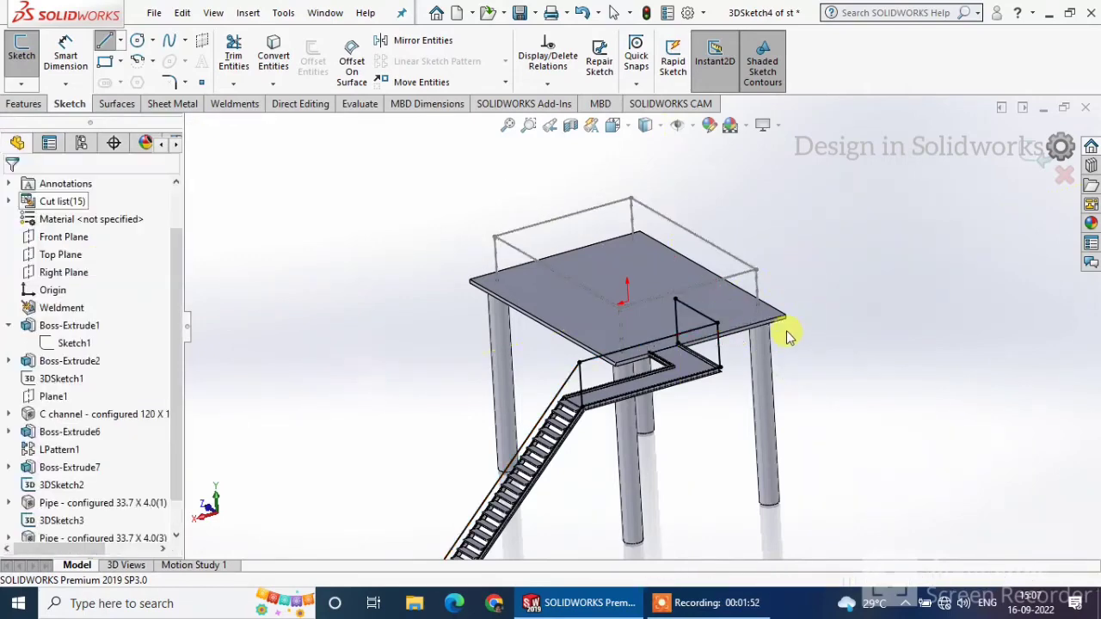
scroll(579, 449, "up", 3)
scroll(602, 456, "down", 5)
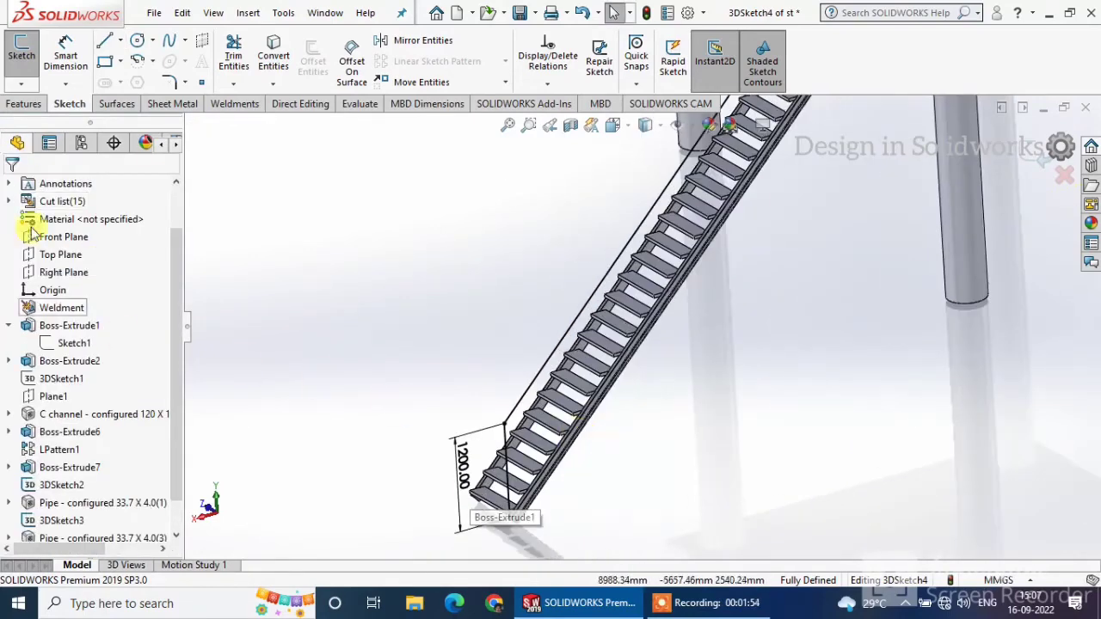
left_click(1039, 158)
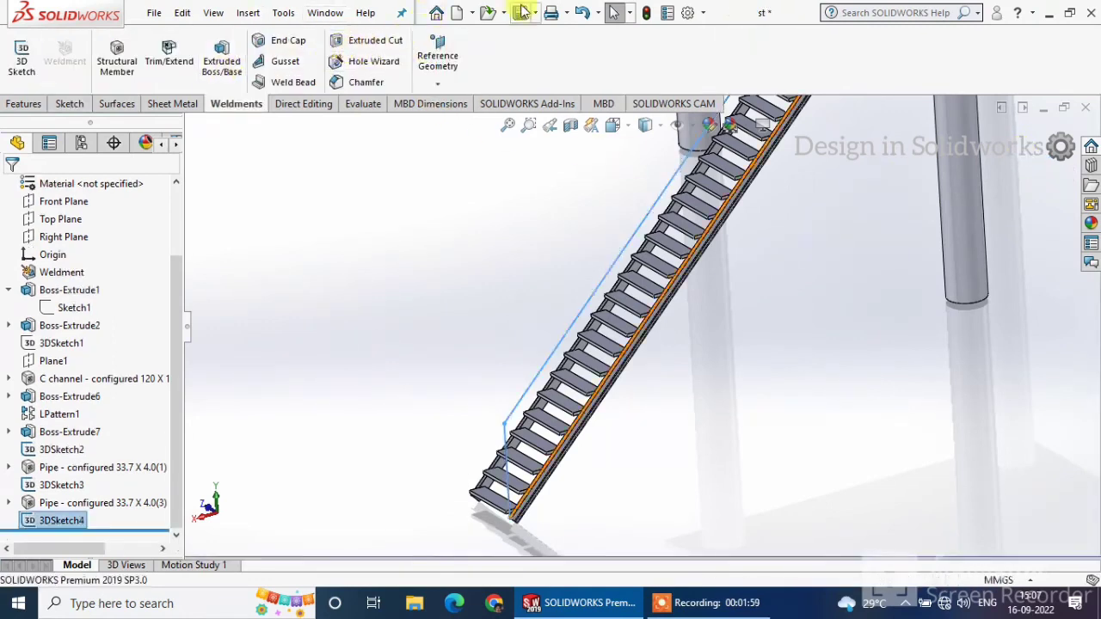
left_click(117, 59)
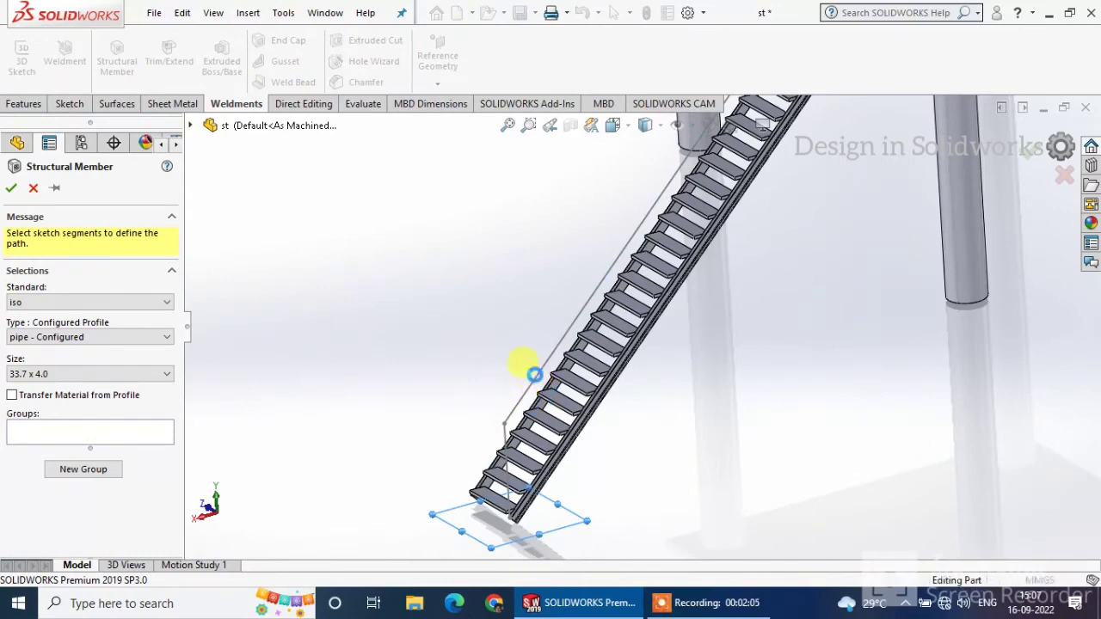
left_click(534, 374)
scroll(693, 313, "up", 3)
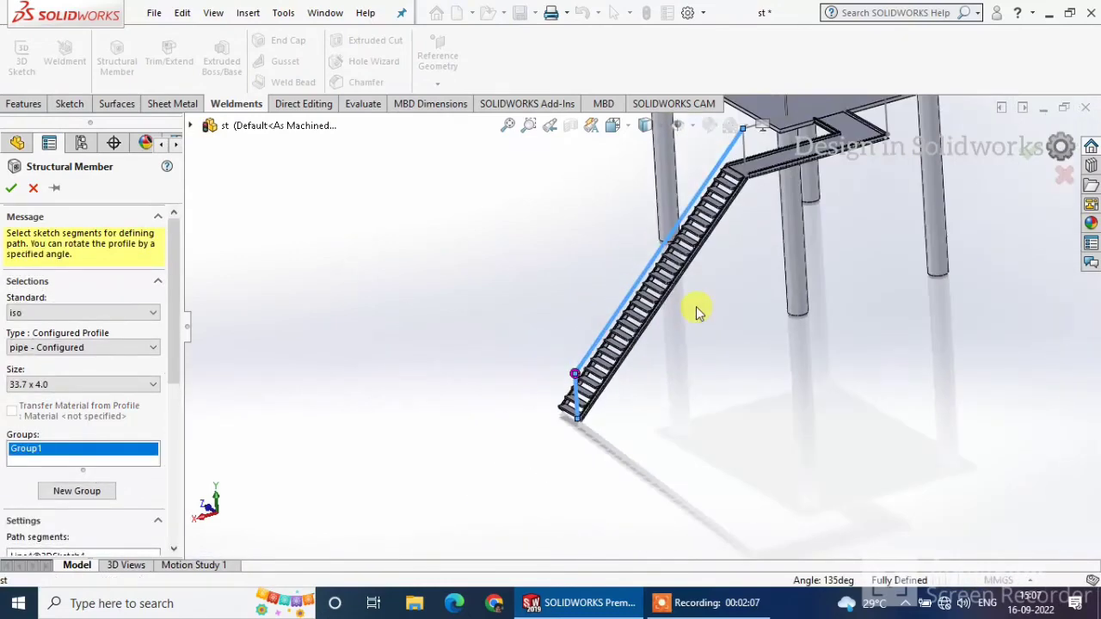
scroll(765, 174, "down", 5)
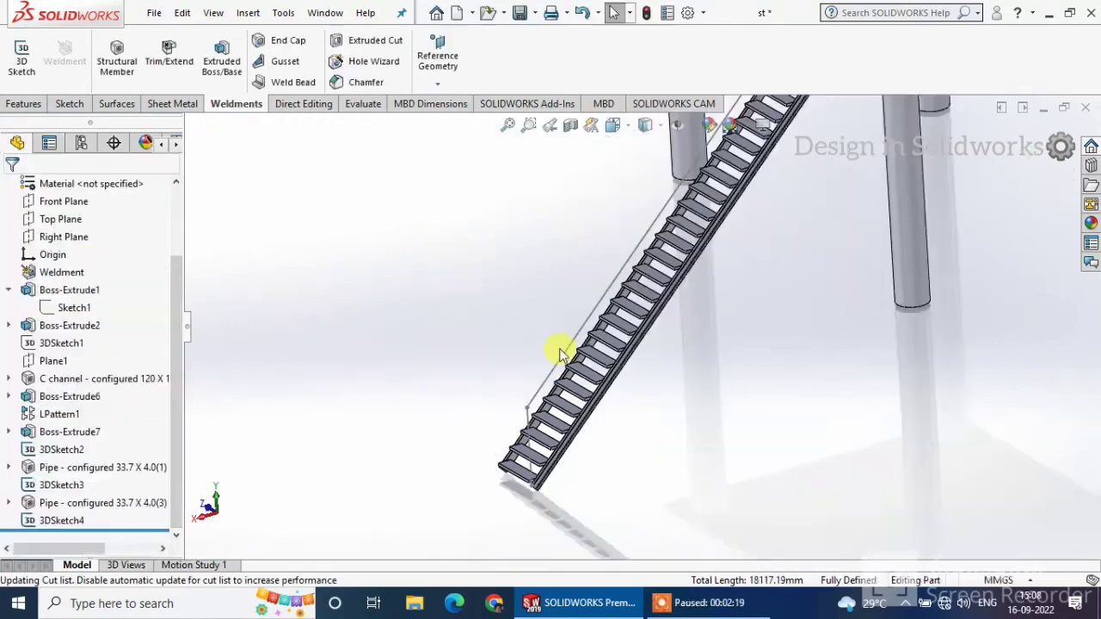
Step: Start an iso pipe structural member, size 33.7 x 4.0, with one group following the lowest post, sloped rail, landing rails and platform-end post
scroll(456, 260, "up", 6)
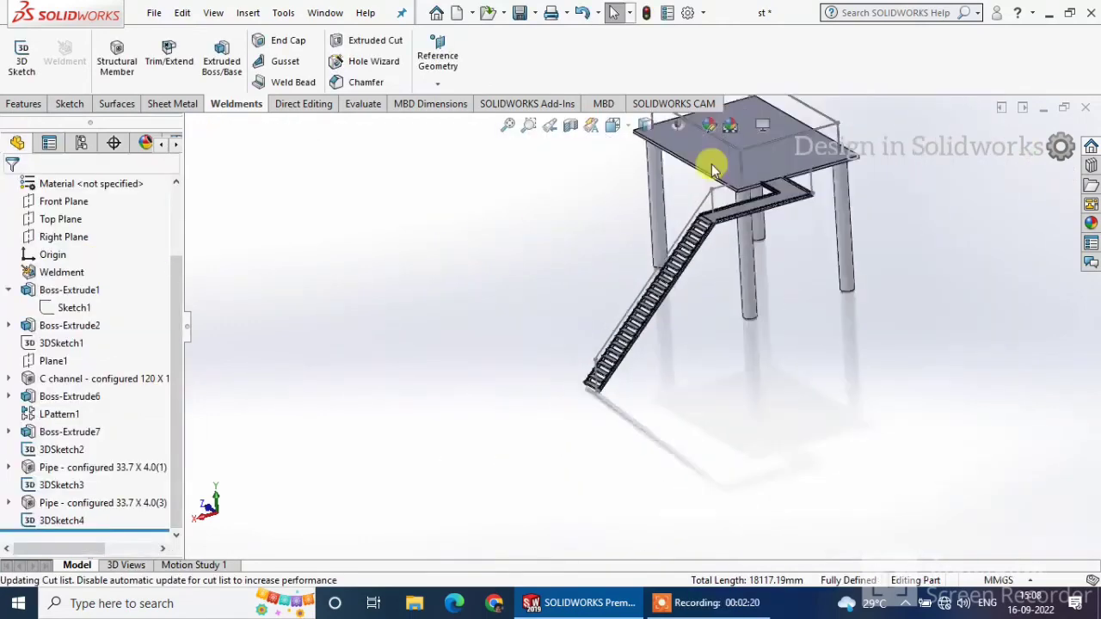
scroll(726, 172, "down", 2)
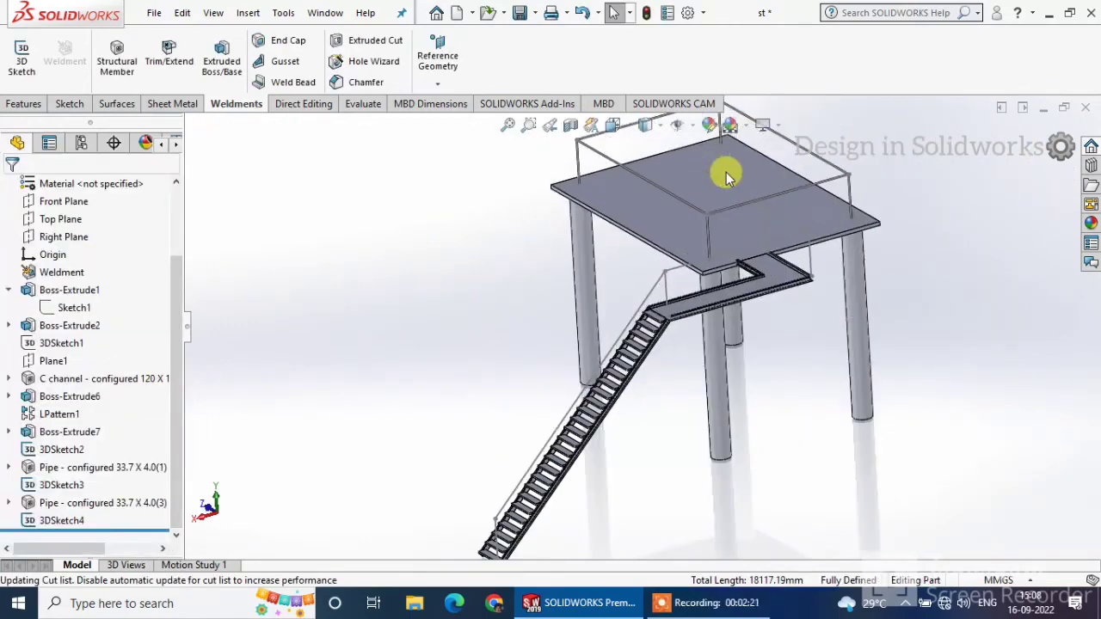
left_click(117, 55)
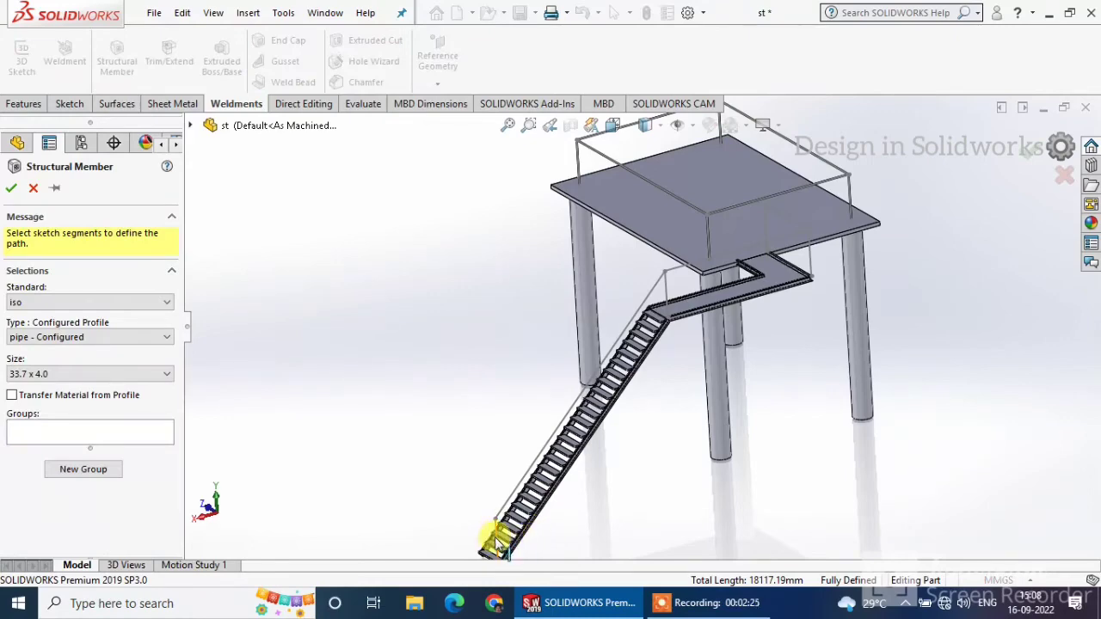
scroll(499, 516, "down", 4)
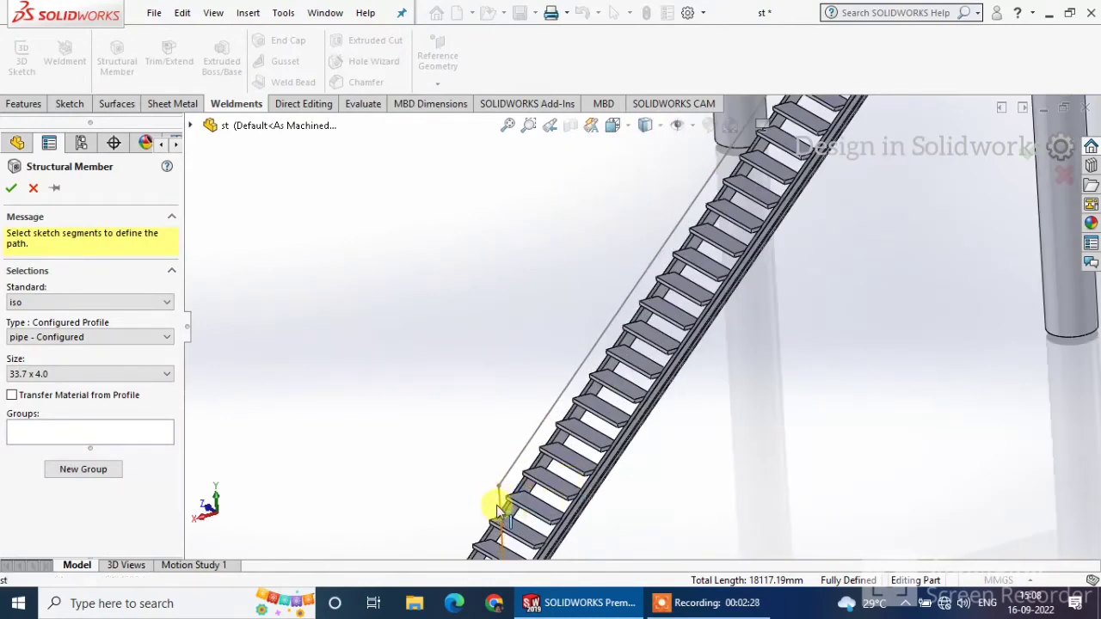
left_click(525, 451)
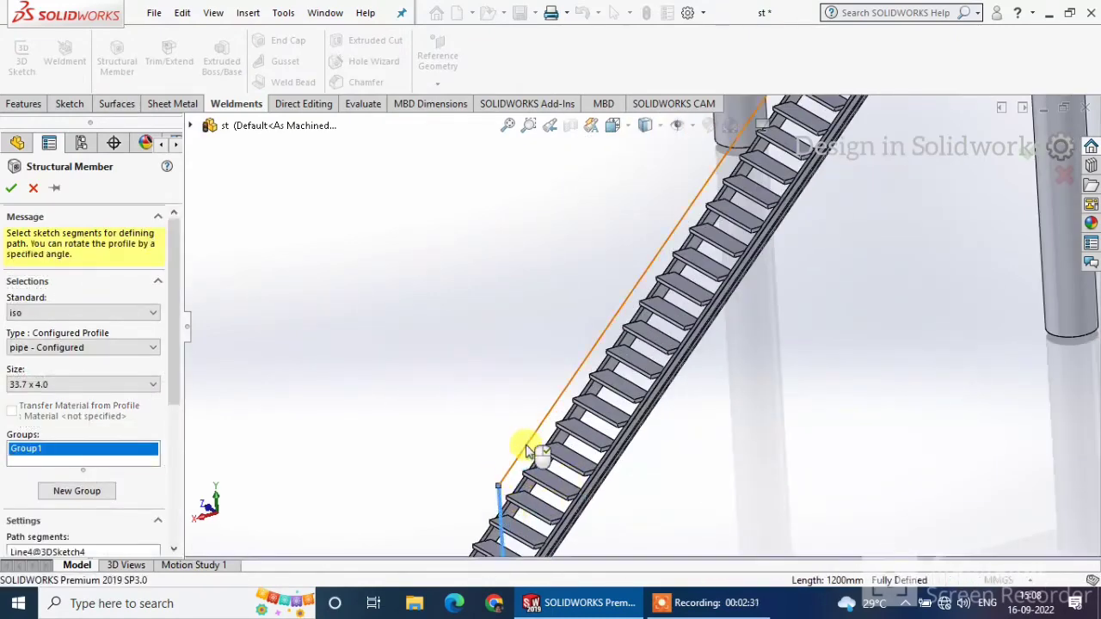
scroll(704, 355, "up", 5)
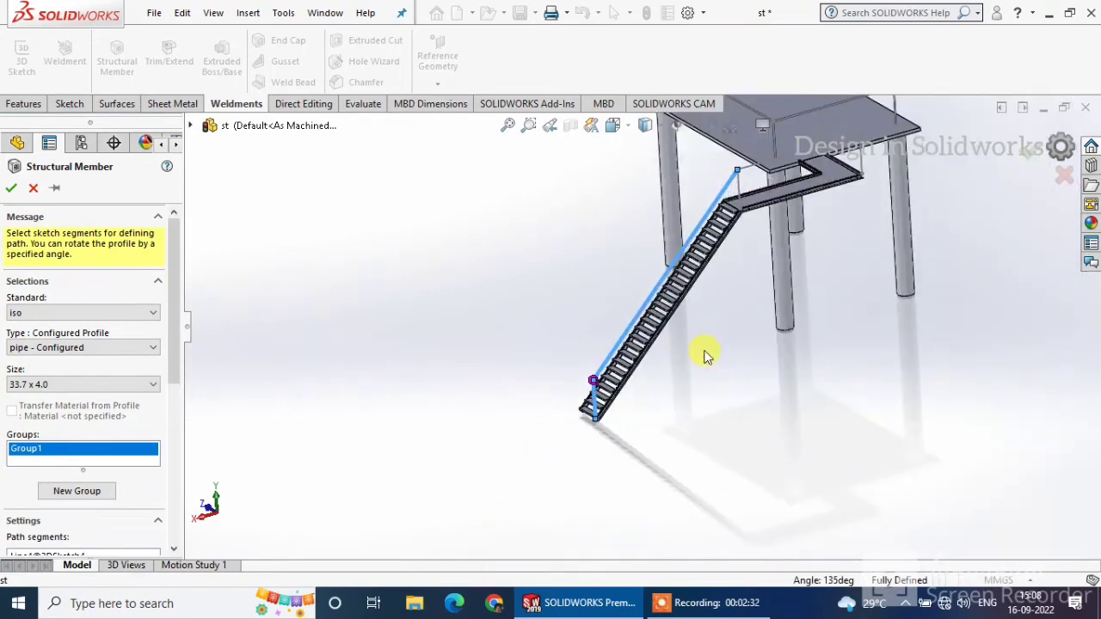
left_click(790, 160)
left_click(841, 126)
left_click(828, 138)
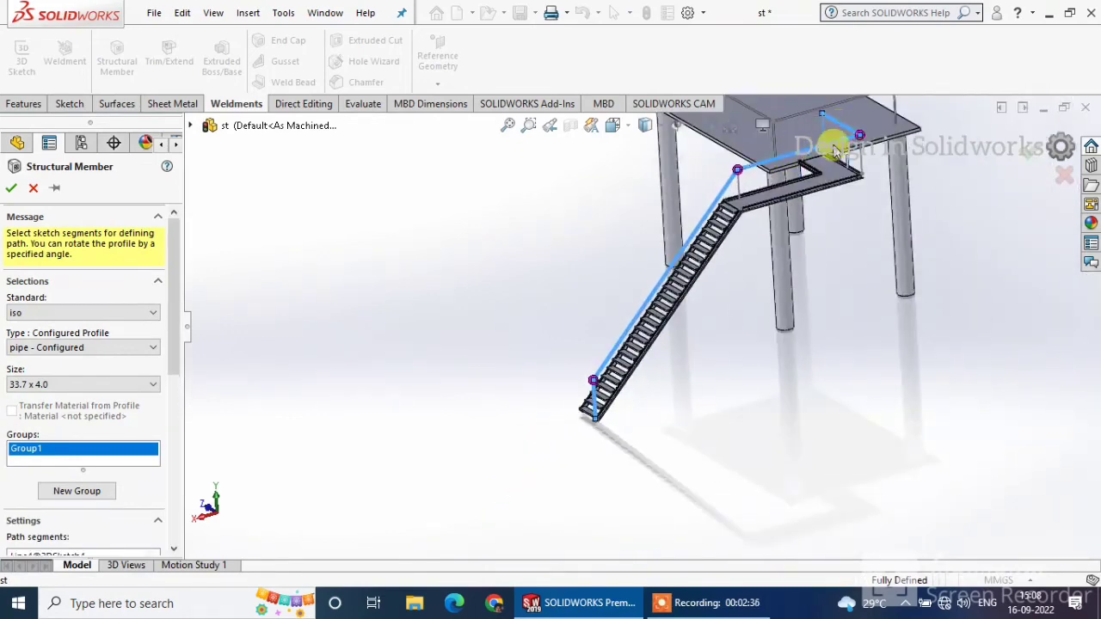
Step: Add a second group with the posts at the stair's upper end and landing's outer corner, and create the pipe members
left_click(84, 490)
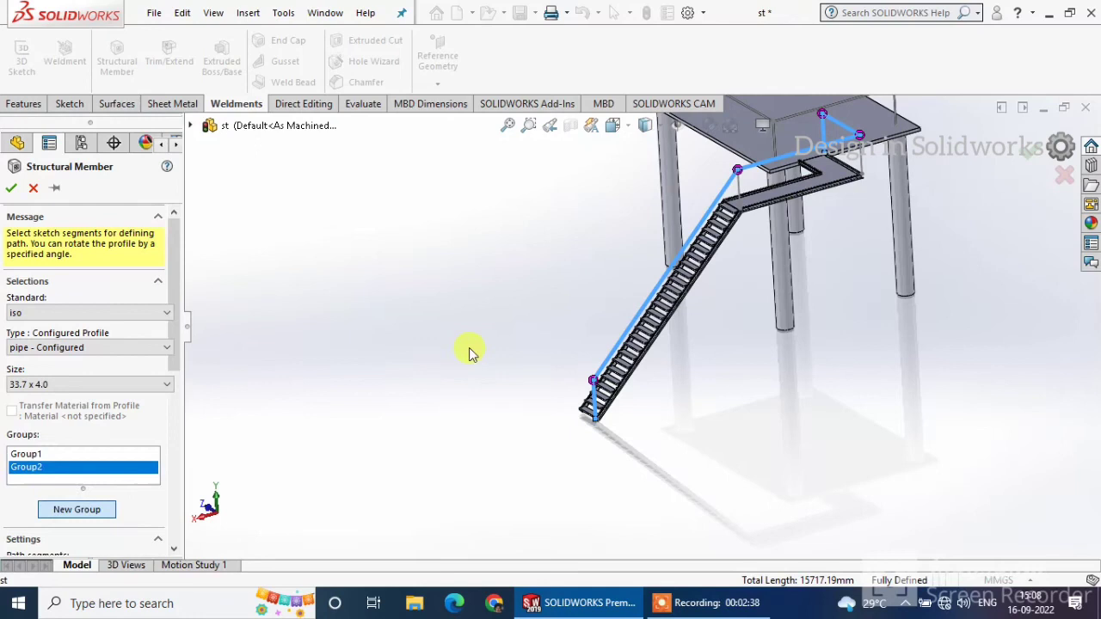
left_click(745, 194)
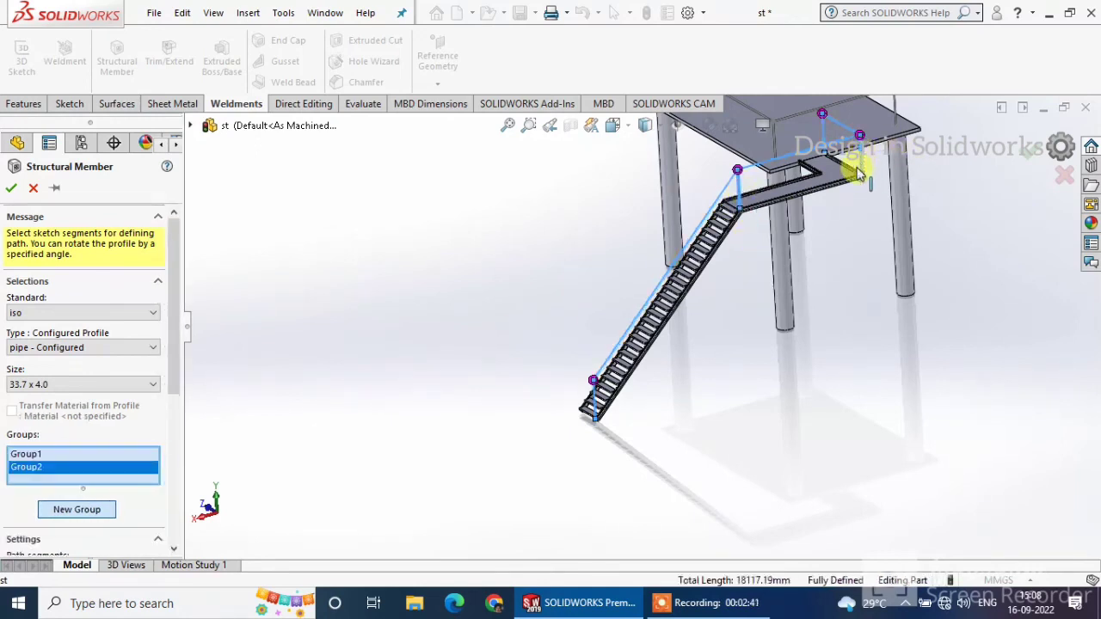
left_click(10, 187)
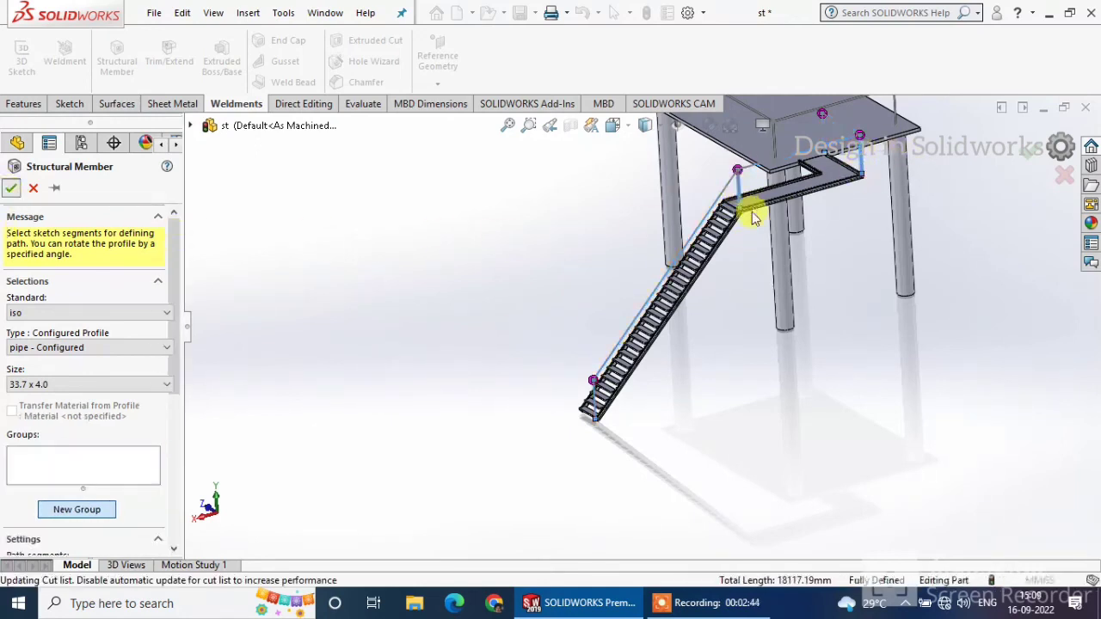
Step: Inspect the new stair handrail, view the model normal to the Front Plane, and examine the foot of the stringer without a railing
scroll(714, 226, "down", 6)
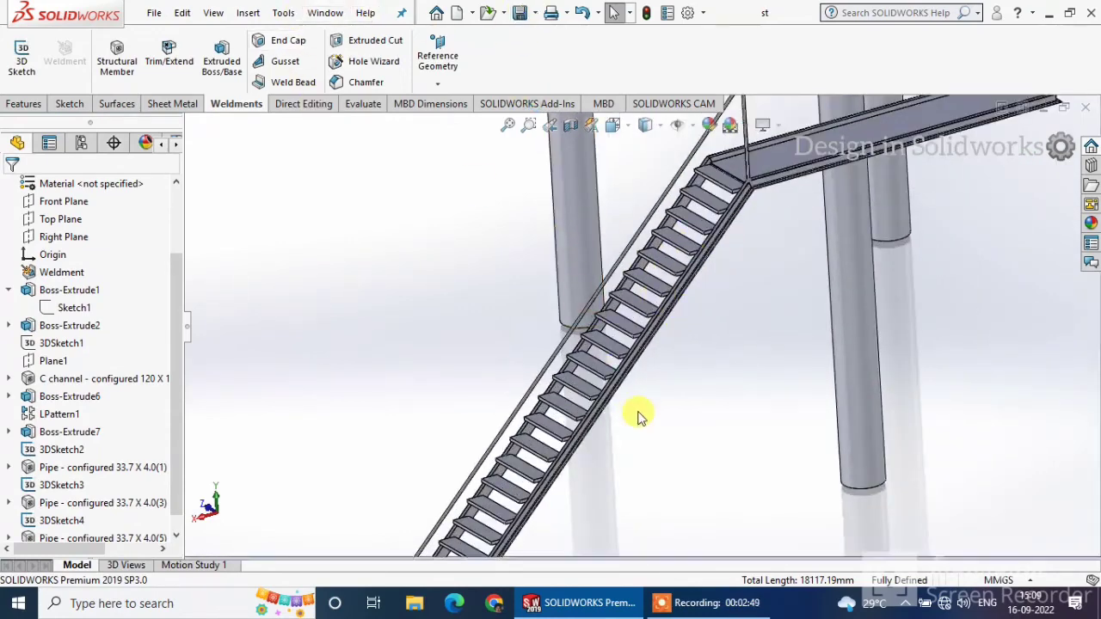
scroll(689, 289, "up", 3)
scroll(723, 165, "down", 6)
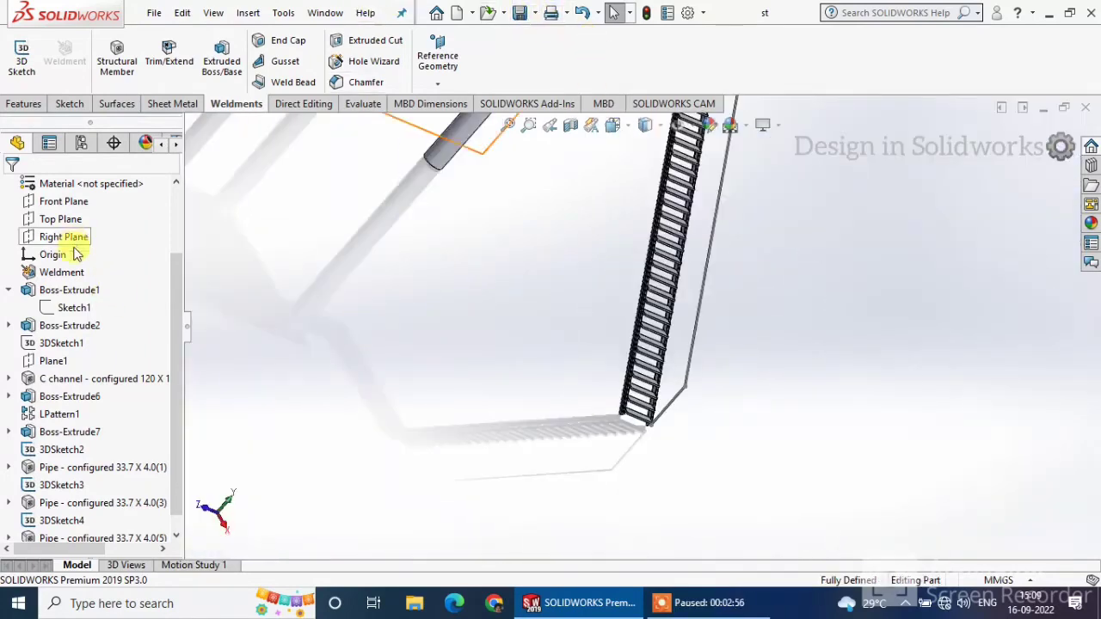
scroll(75, 253, "up", 2)
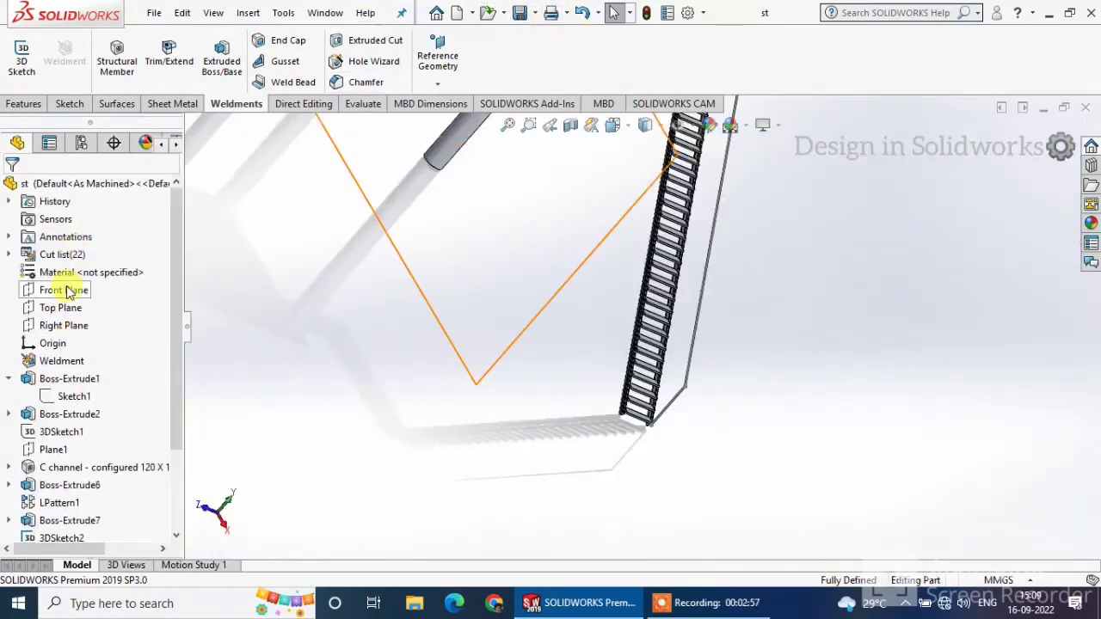
left_click(69, 291)
left_click(150, 266)
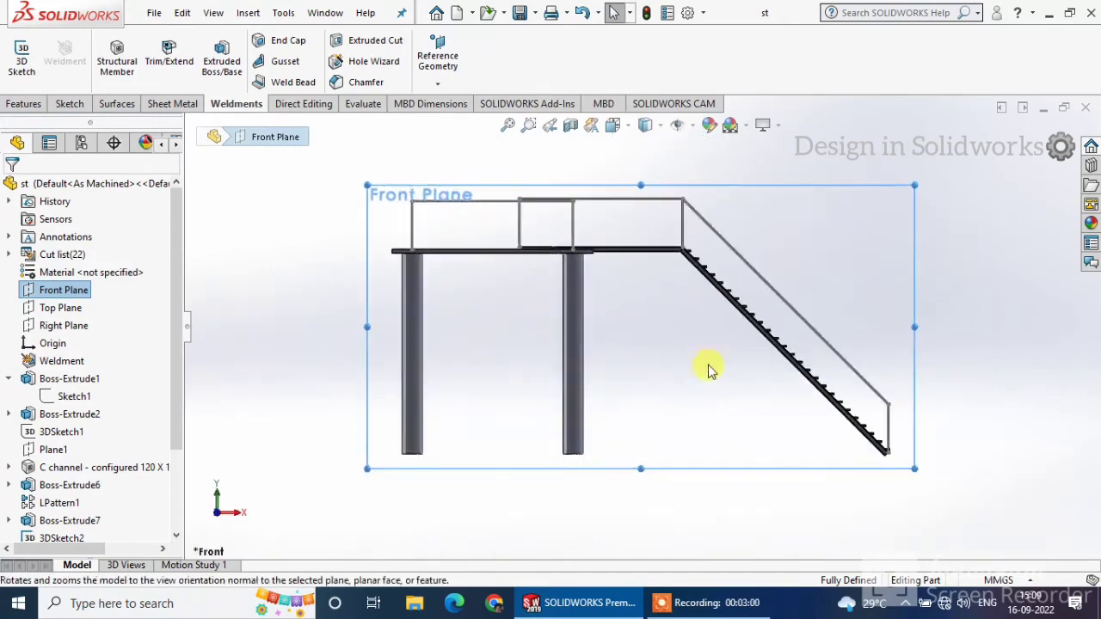
middle_click_drag(812, 449, 926, 462)
scroll(926, 462, "down", 5)
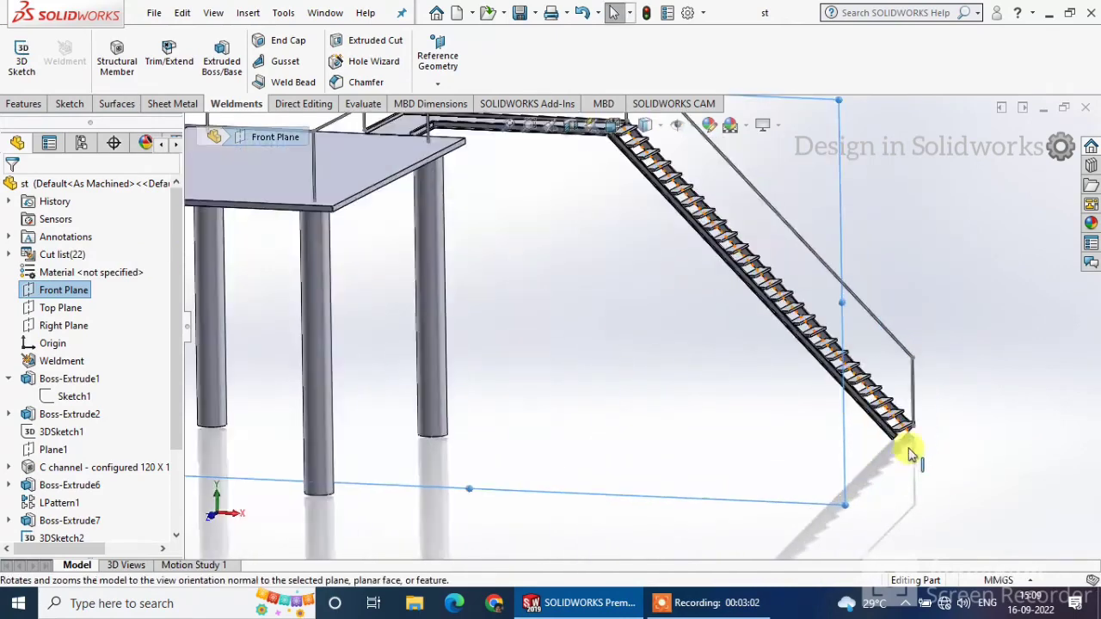
left_click(938, 401)
scroll(865, 394, "down", 4)
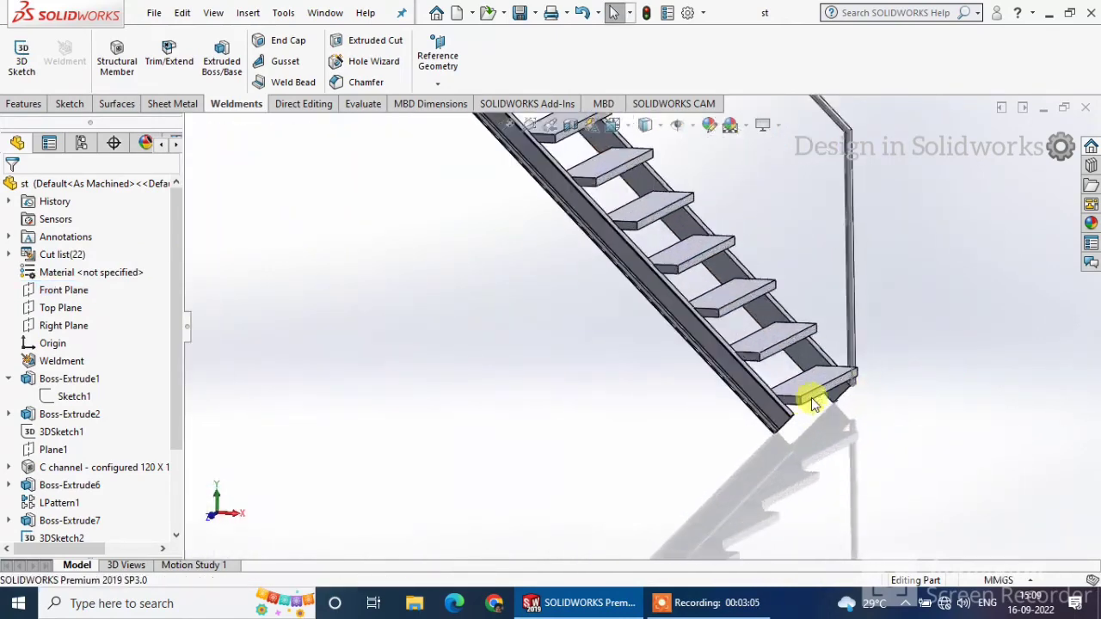
scroll(789, 421, "down", 3)
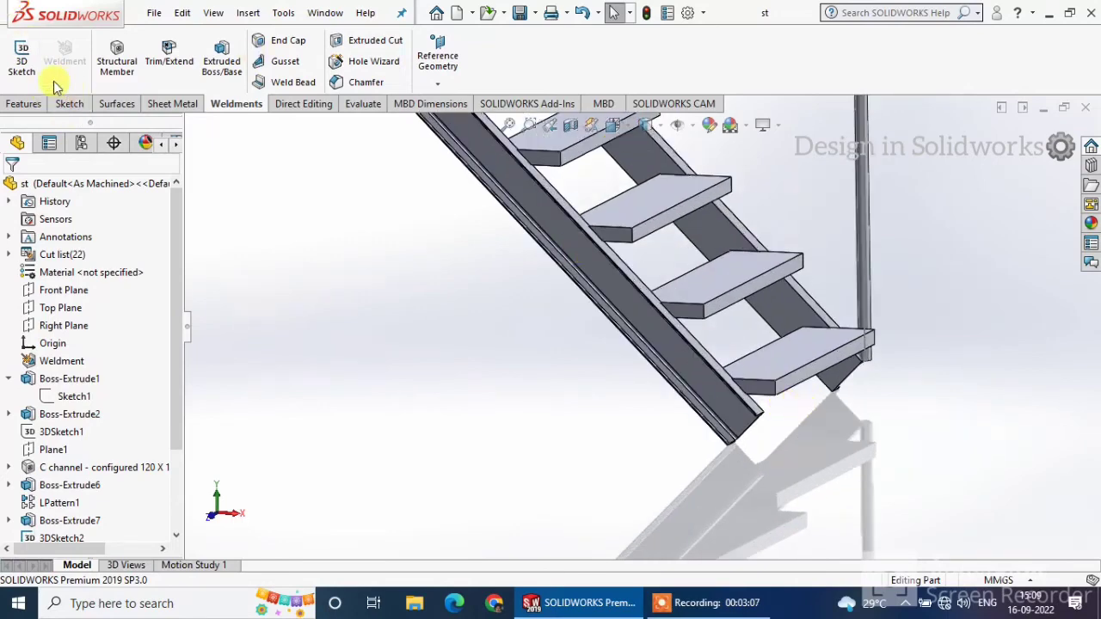
Step: Start a new 3D sketch and draw a vertical post line upward from the lower end of the stringer without a railing
left_click(21, 55)
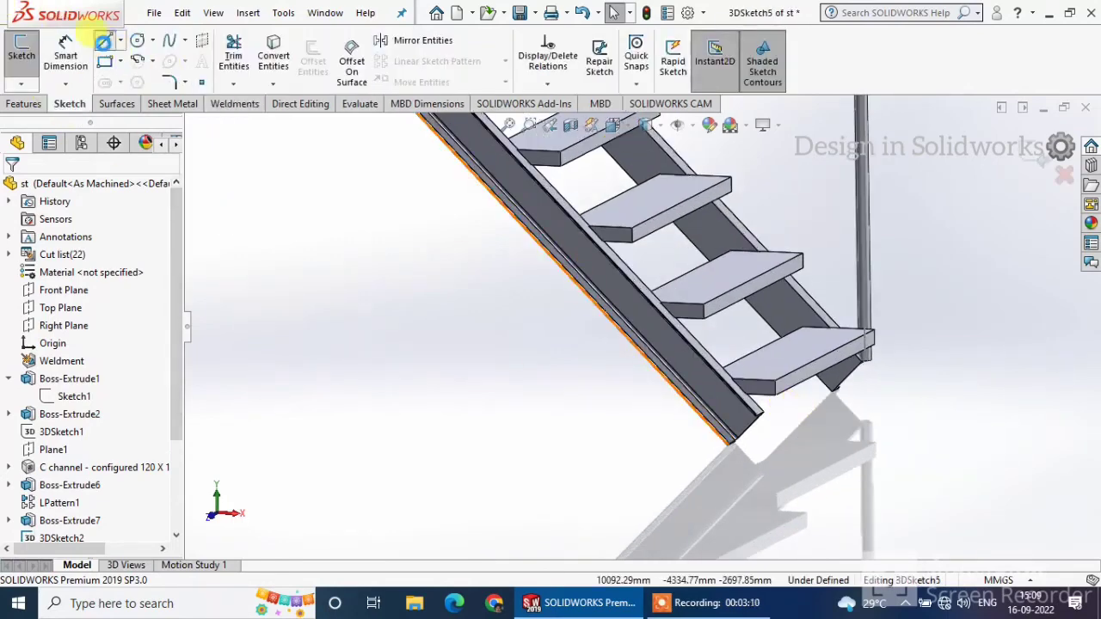
left_click(103, 42)
left_click(761, 415)
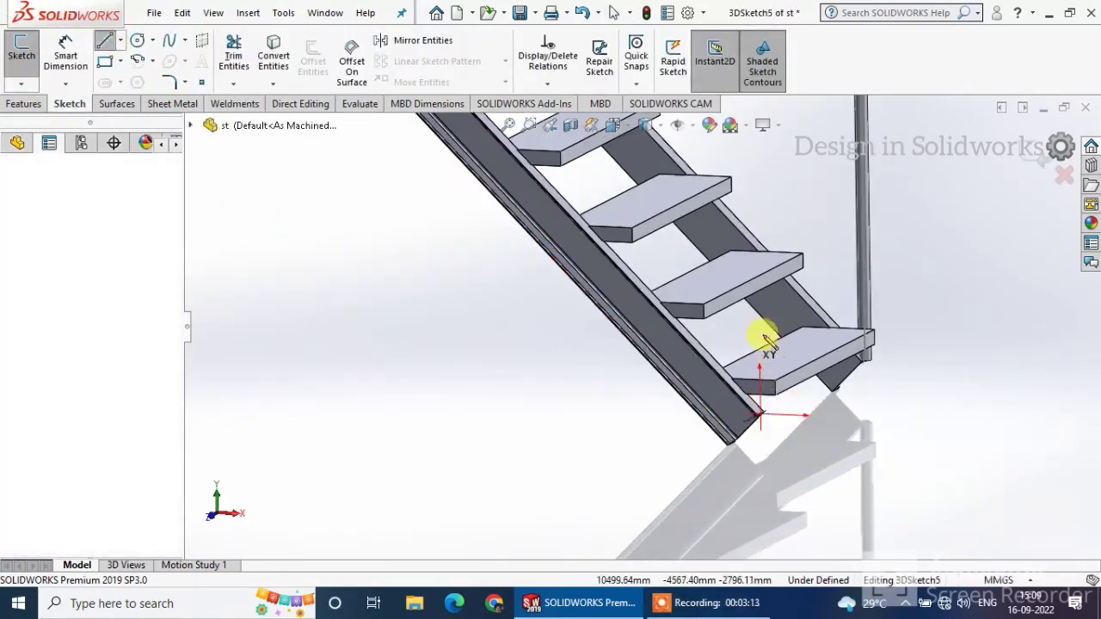
left_click(758, 186)
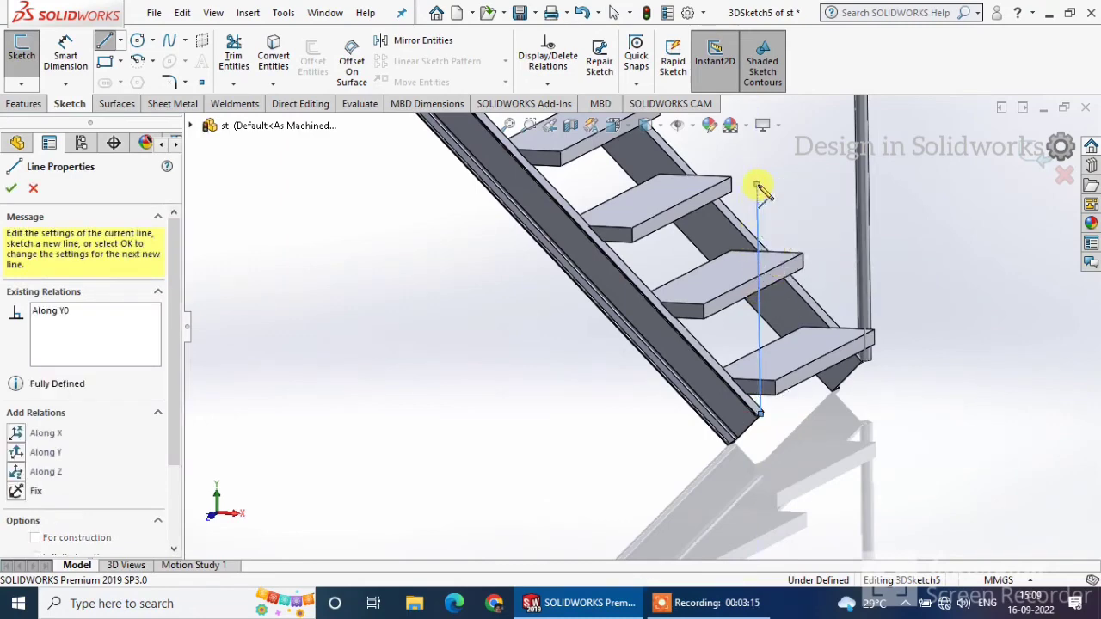
right_click(793, 206)
left_click(805, 216)
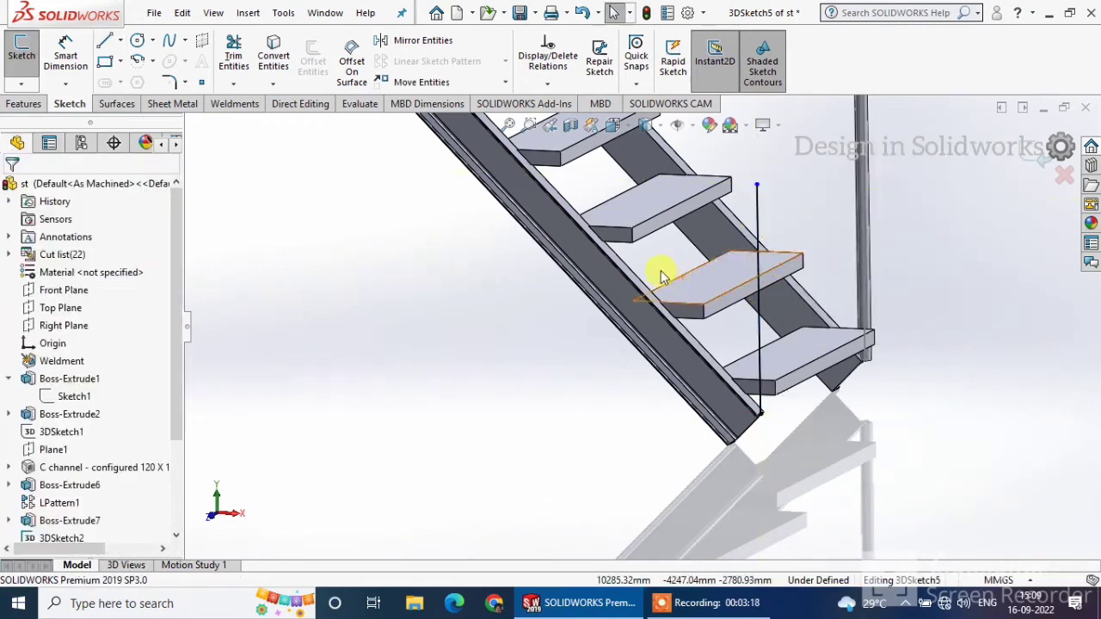
Step: Draw a vertical post line upward from the corner where that same stringer meets the landing's side channel
scroll(652, 280, "up", 2)
scroll(651, 280, "up", 6)
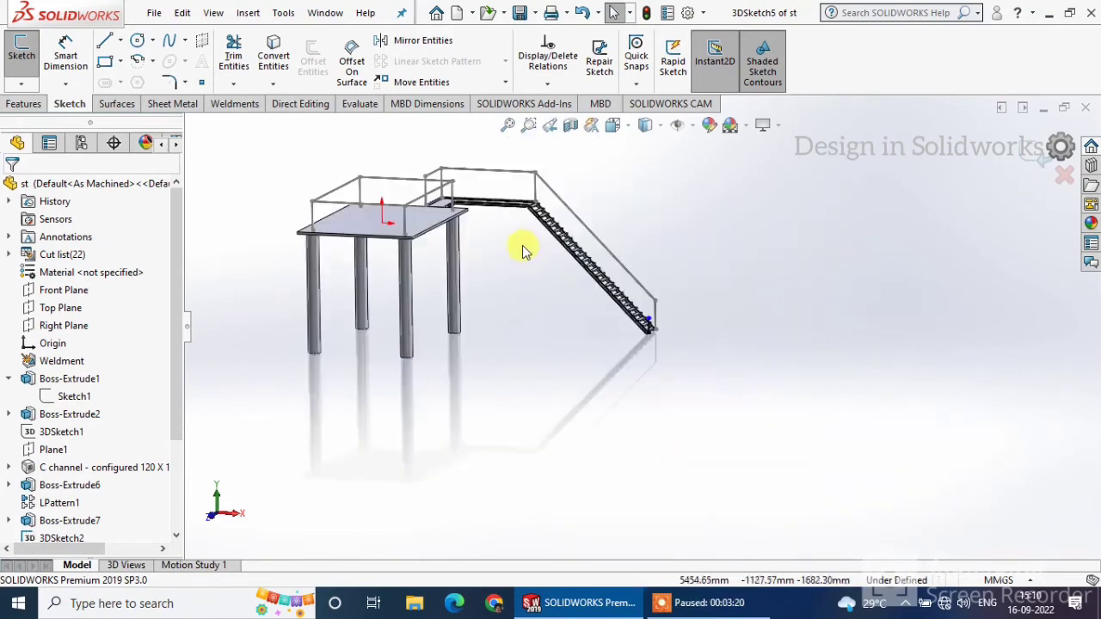
scroll(536, 211, "down", 7)
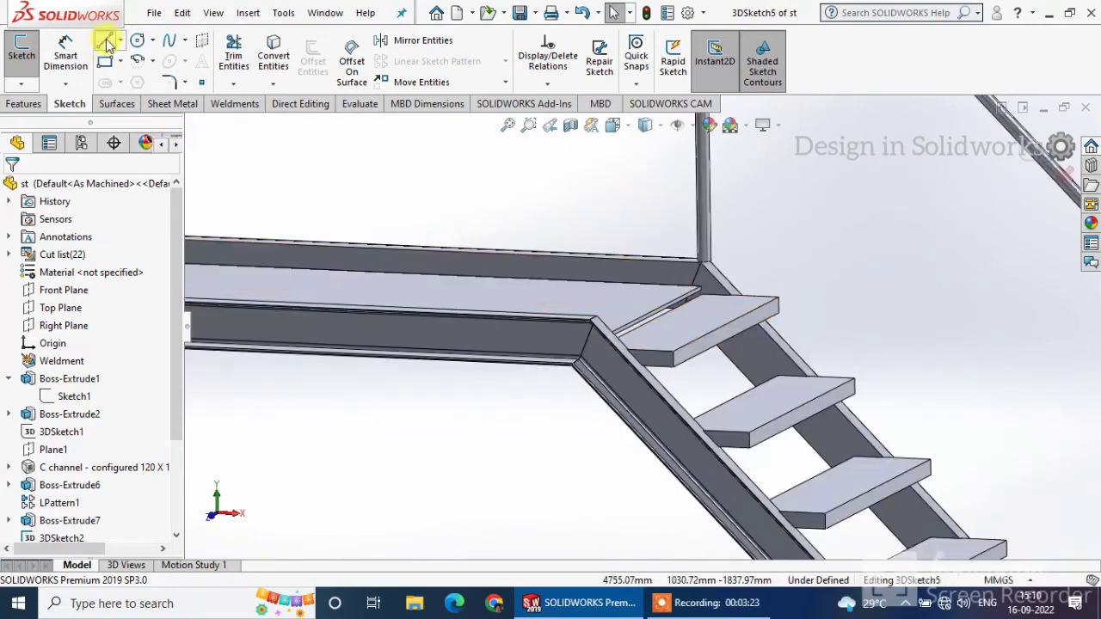
left_click(104, 40)
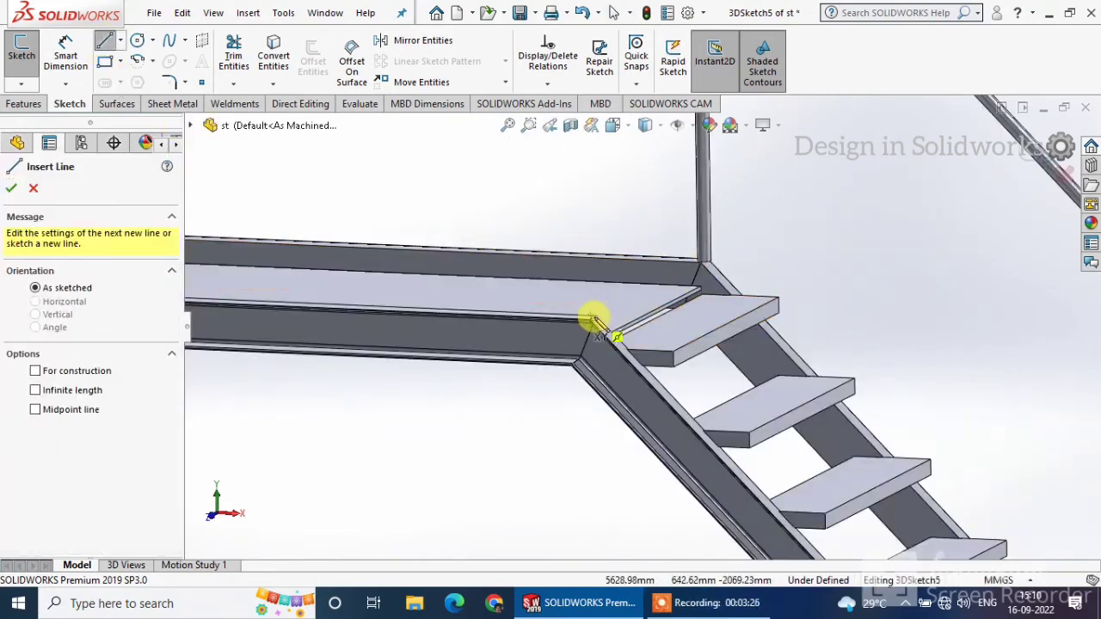
left_click(593, 319)
left_click(591, 181)
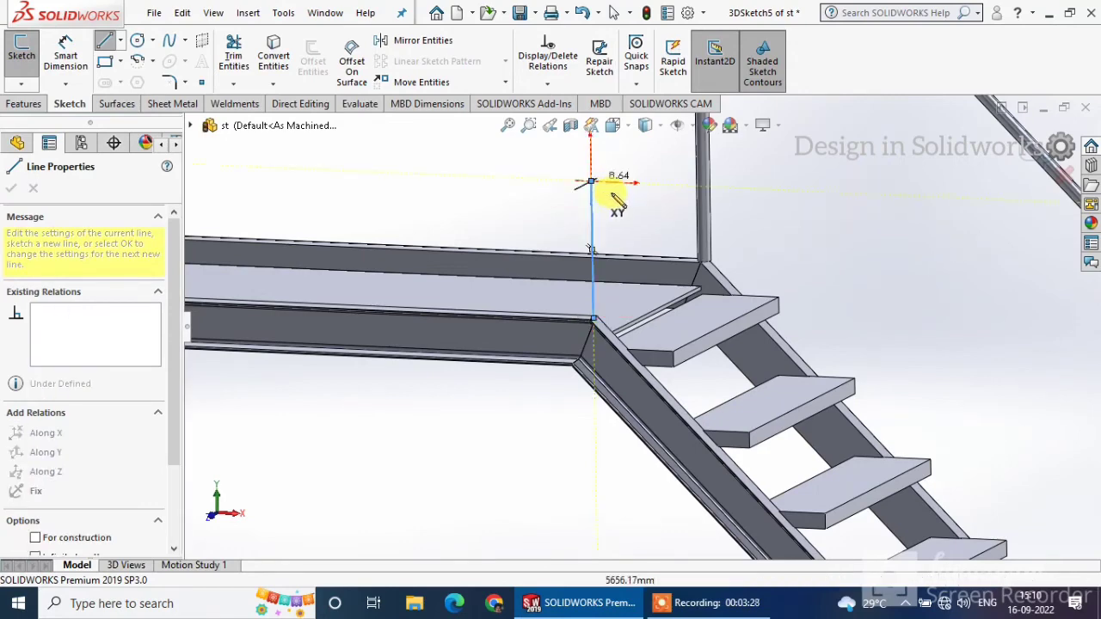
right_click(591, 183)
left_click(623, 204)
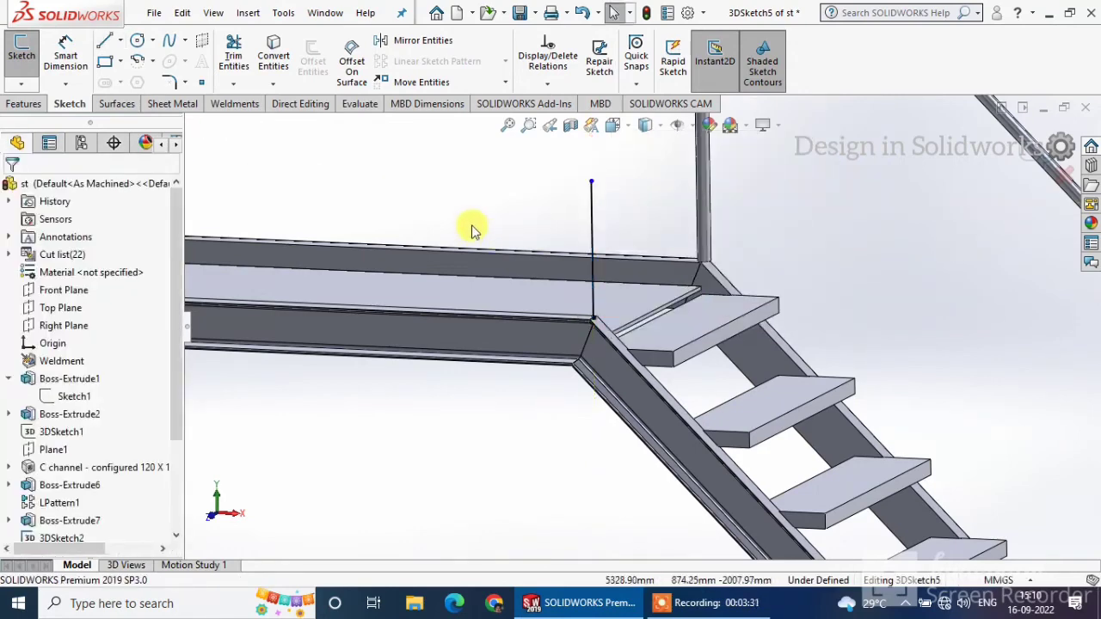
Step: Draw a vertical post line upward from the inner corner of the landing channel, where it turns toward the platform
key("z")
scroll(266, 351, "down", 5)
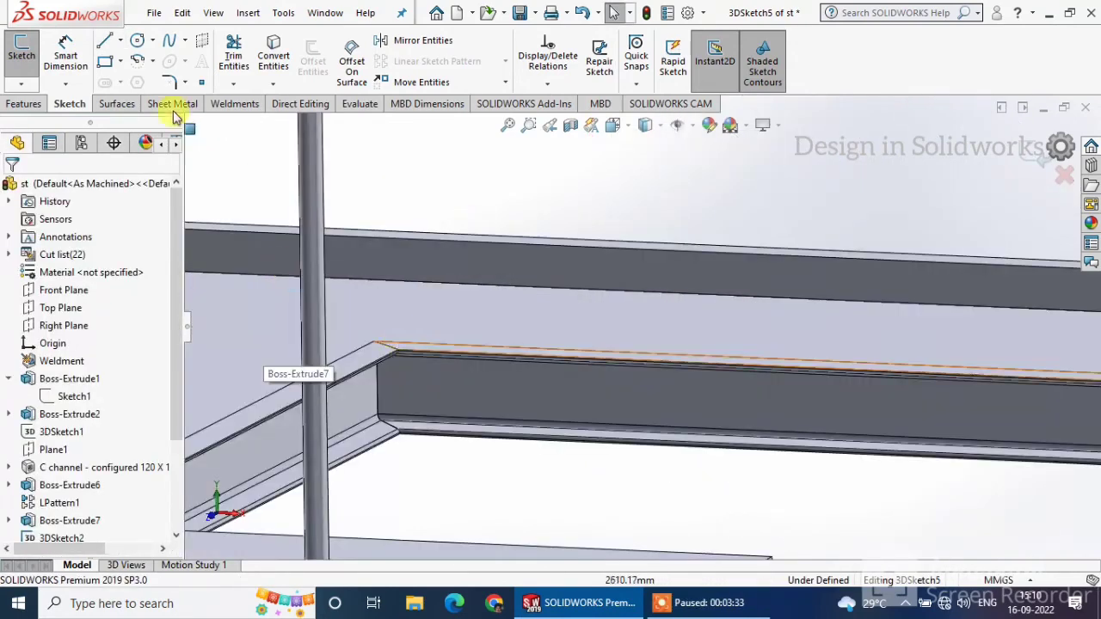
left_click(105, 40)
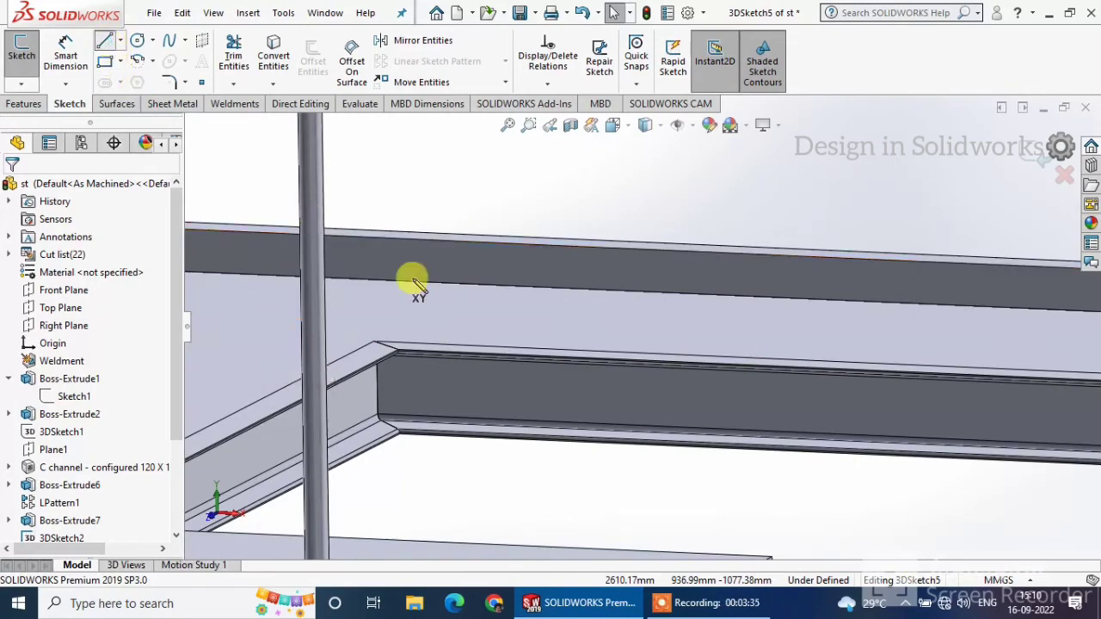
left_click(385, 348)
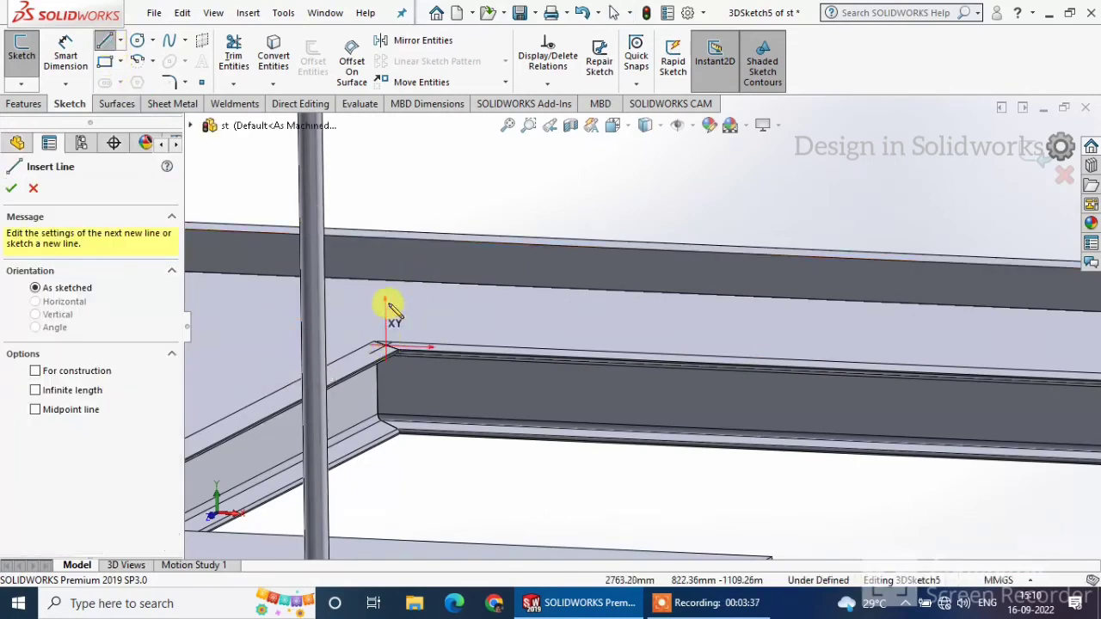
left_click(384, 169)
right_click(420, 179)
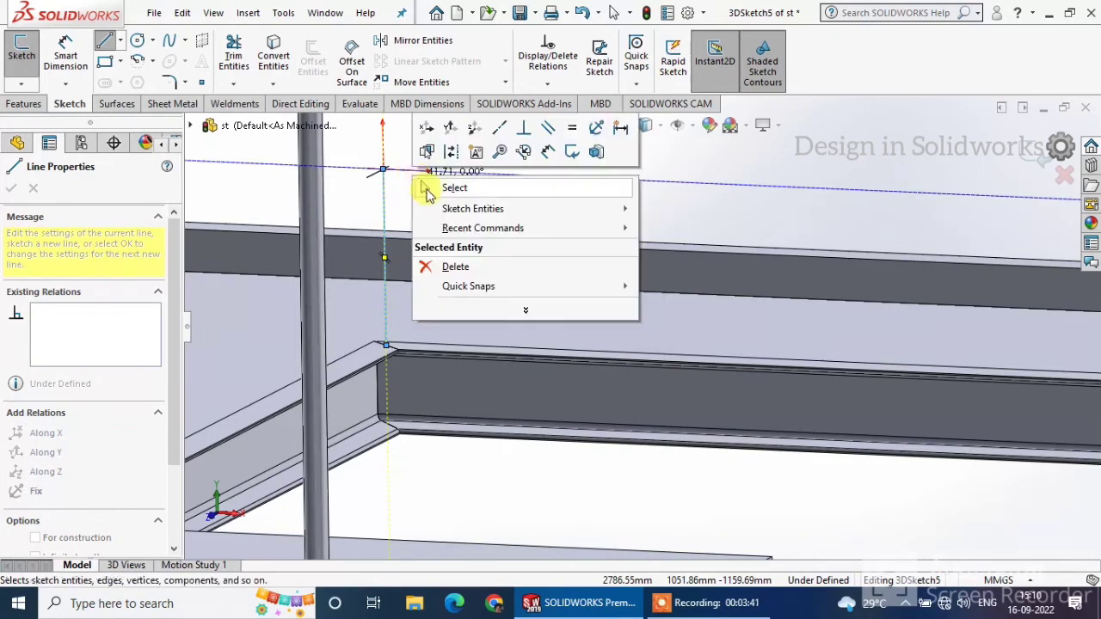
left_click(429, 189)
Step: Draw a vertical post line upward from the end of the landing's inner channel beside the platform
scroll(450, 246, "up", 2)
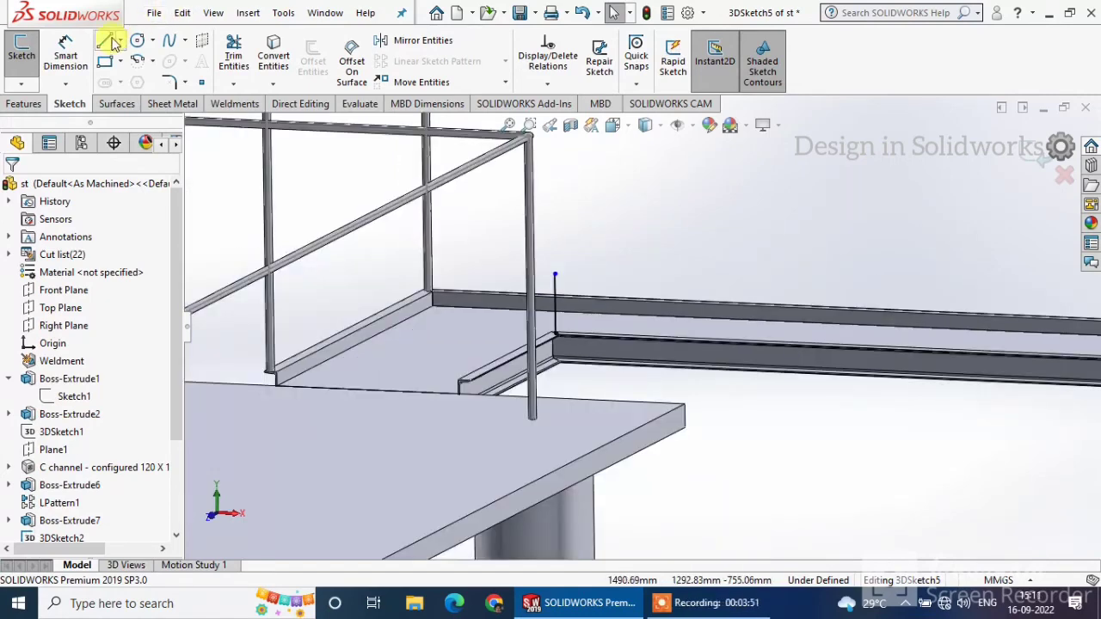
left_click(111, 41)
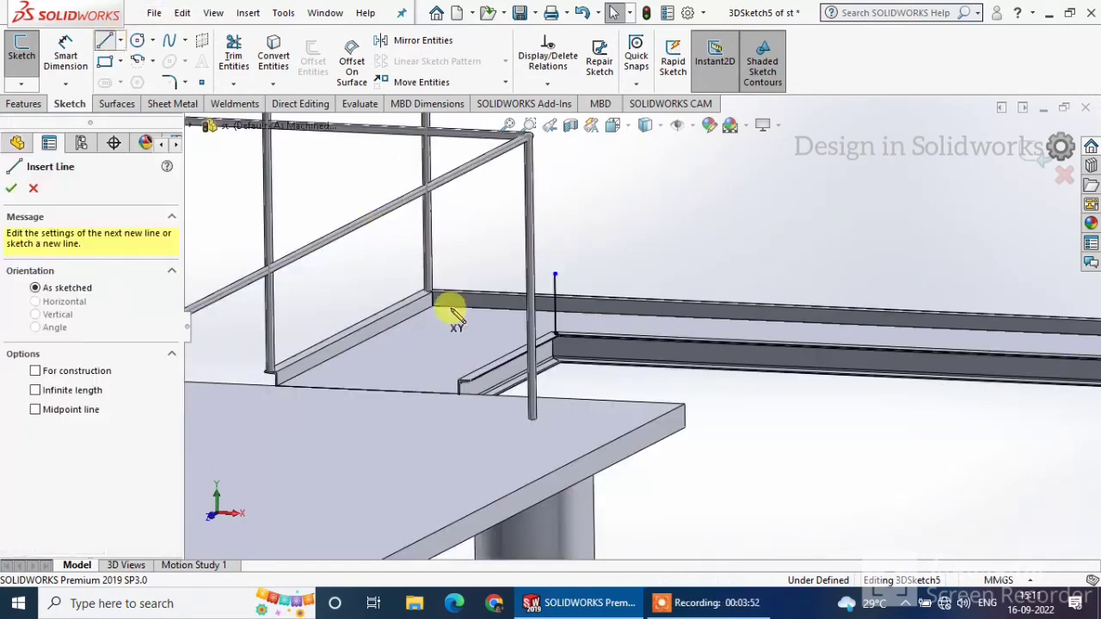
left_click(465, 383)
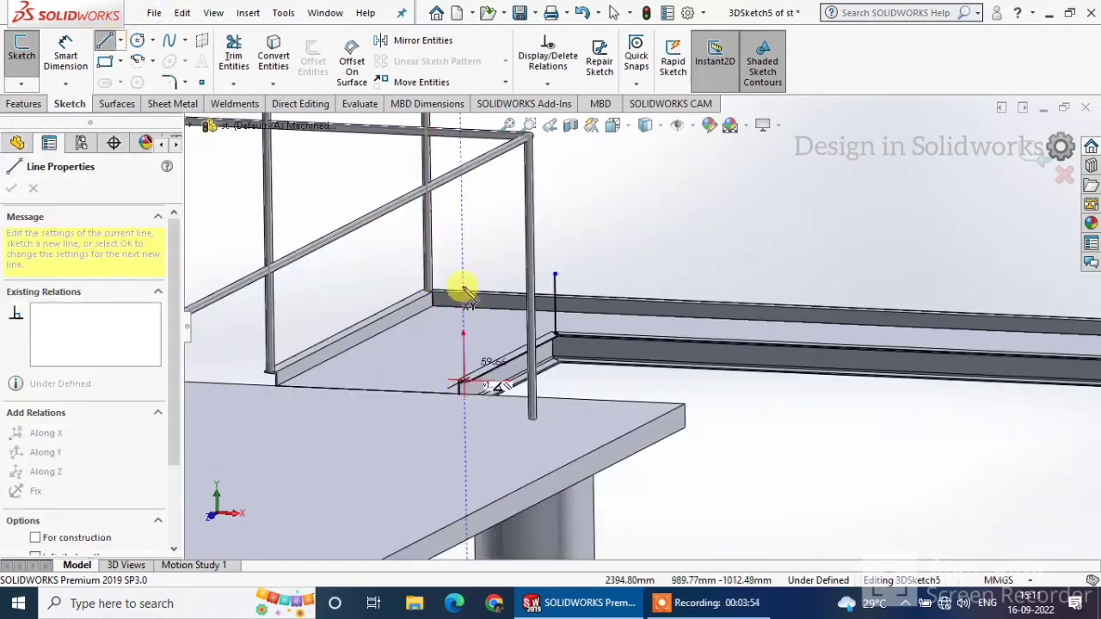
left_click(463, 251)
right_click(463, 250)
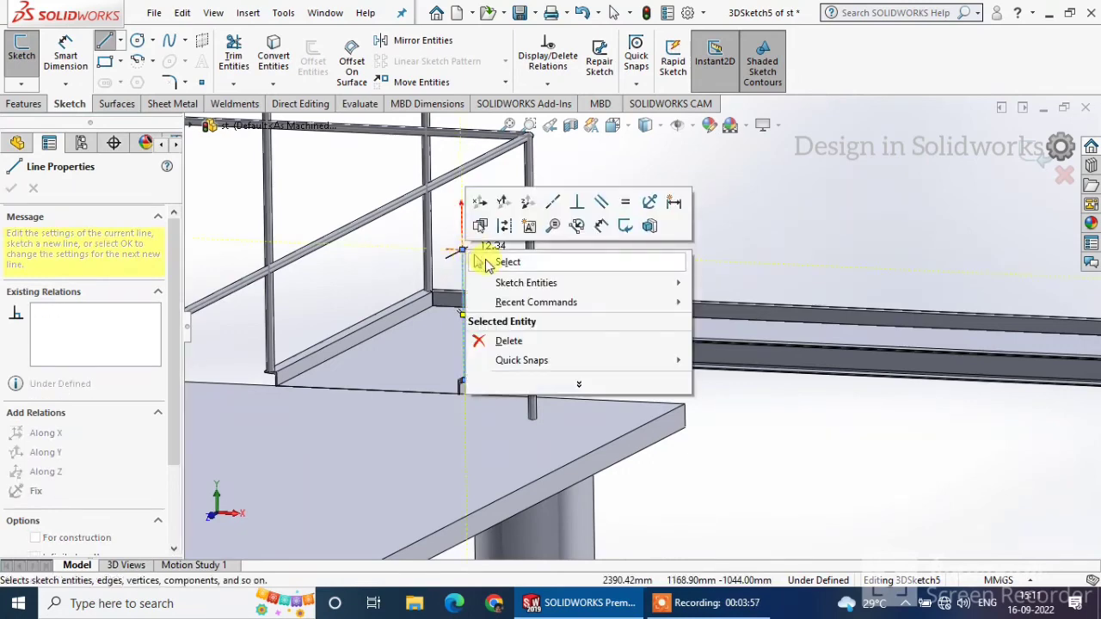
left_click(482, 260)
Step: Dimension the post line beside the platform to a height of 1200 mm
left_click(68, 48)
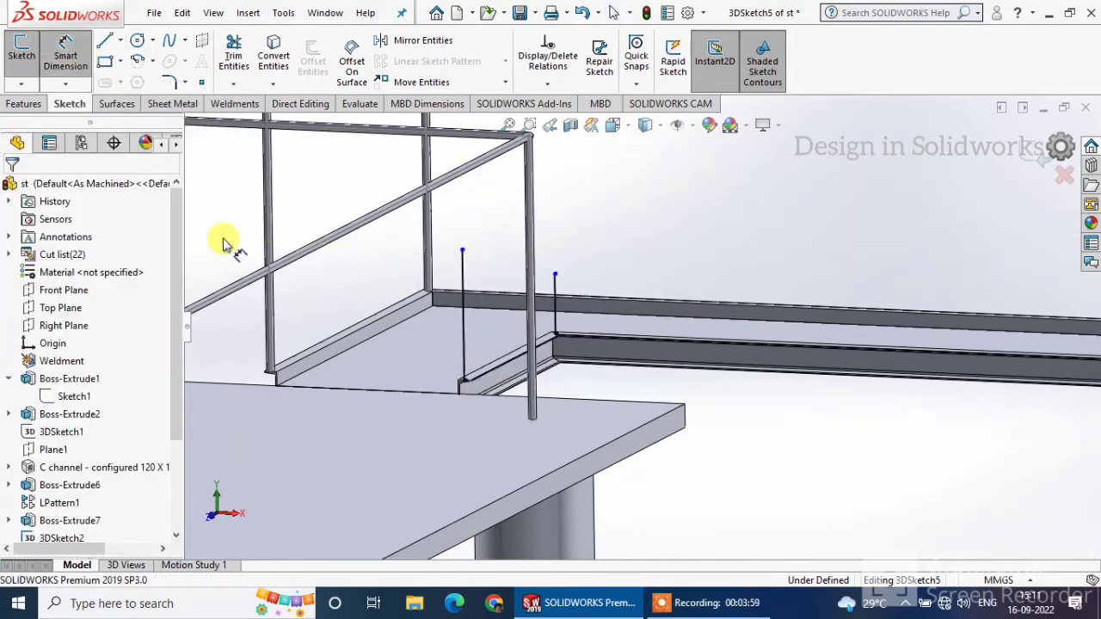
left_click(463, 311)
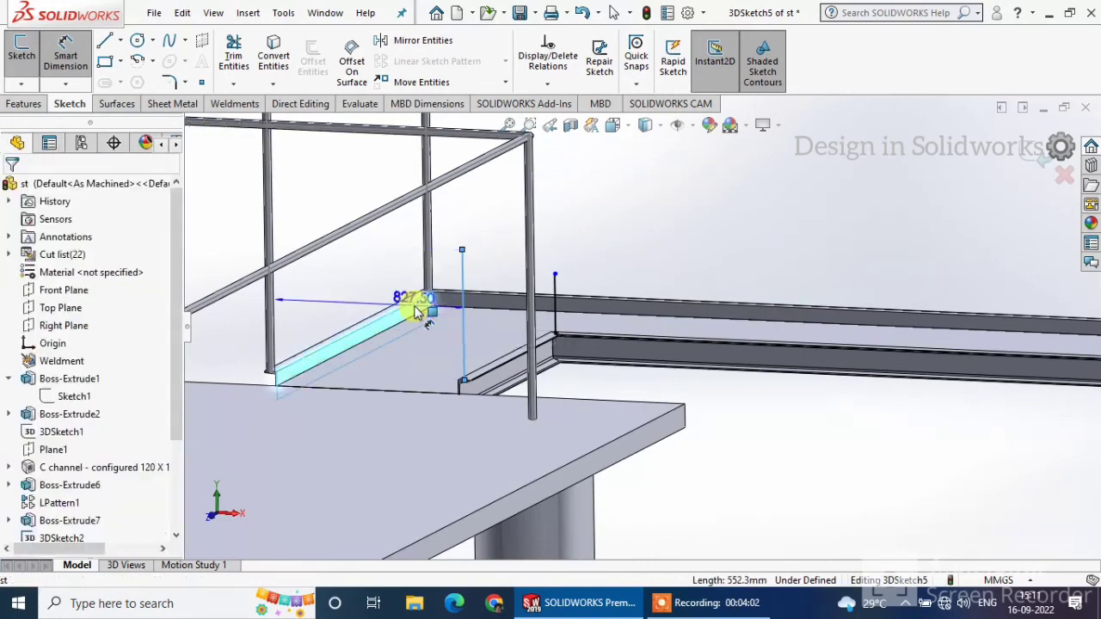
left_click(420, 306)
key("Escape")
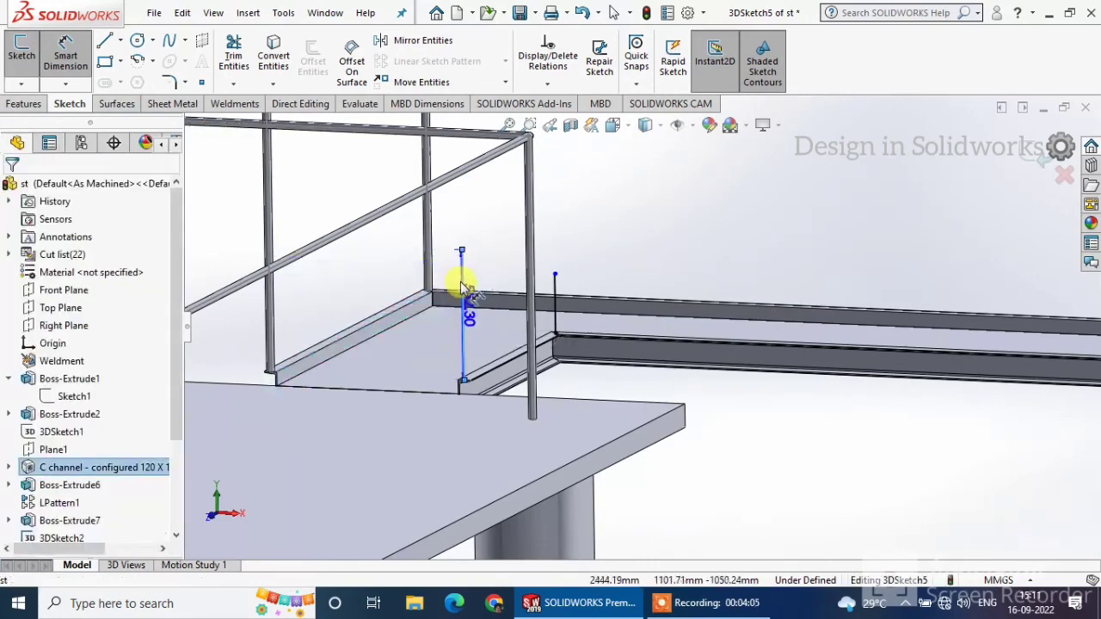
left_click(449, 290)
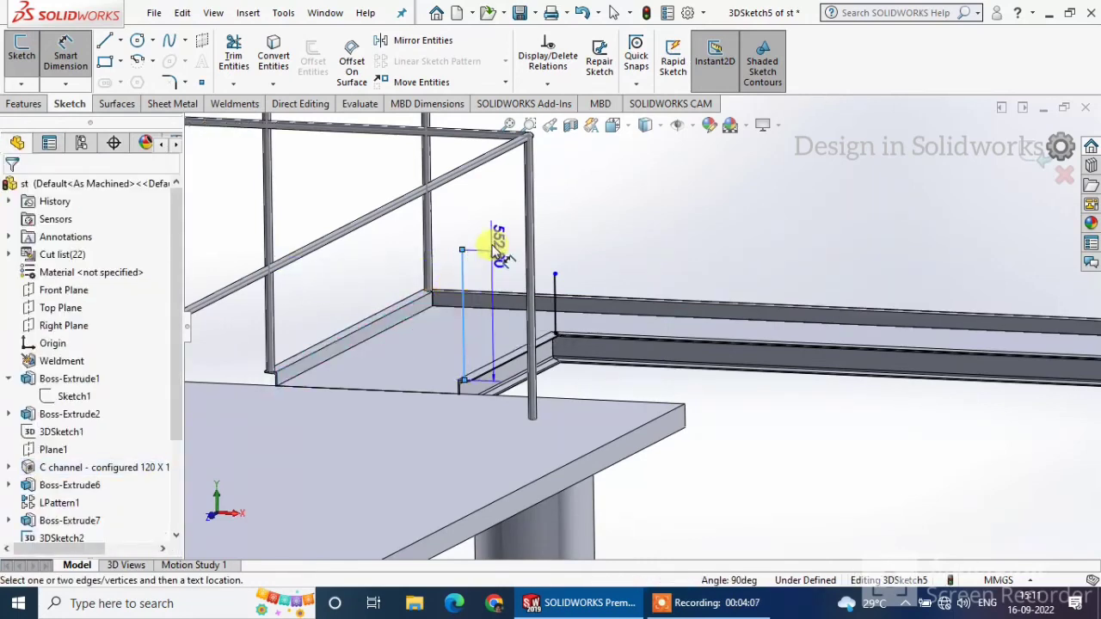
left_click(504, 256)
type("1200")
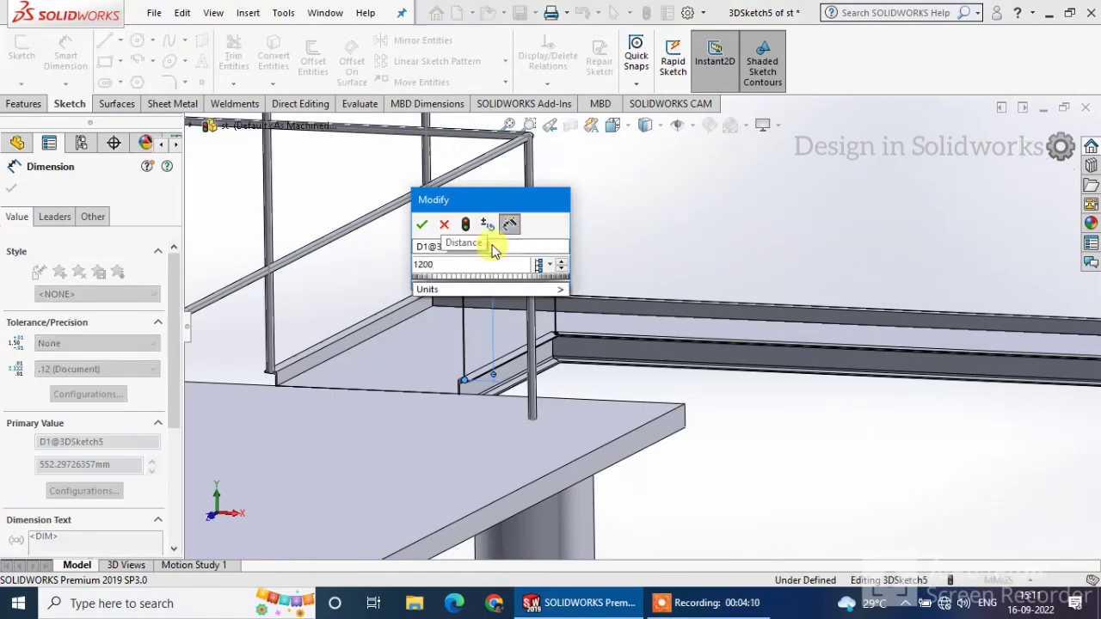
key("Return")
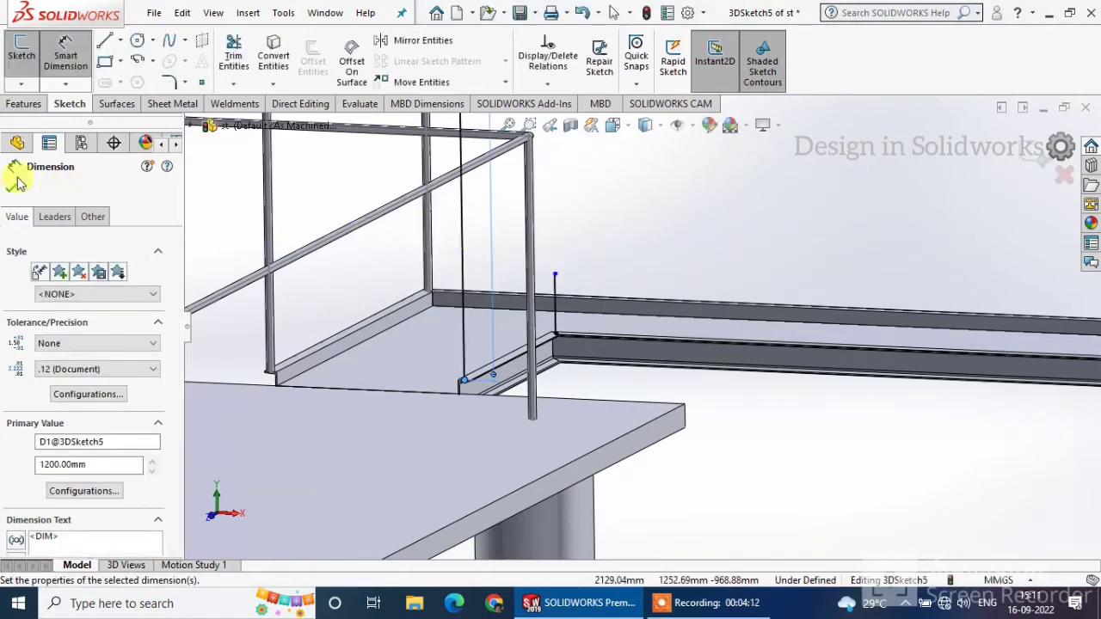
left_click(11, 188)
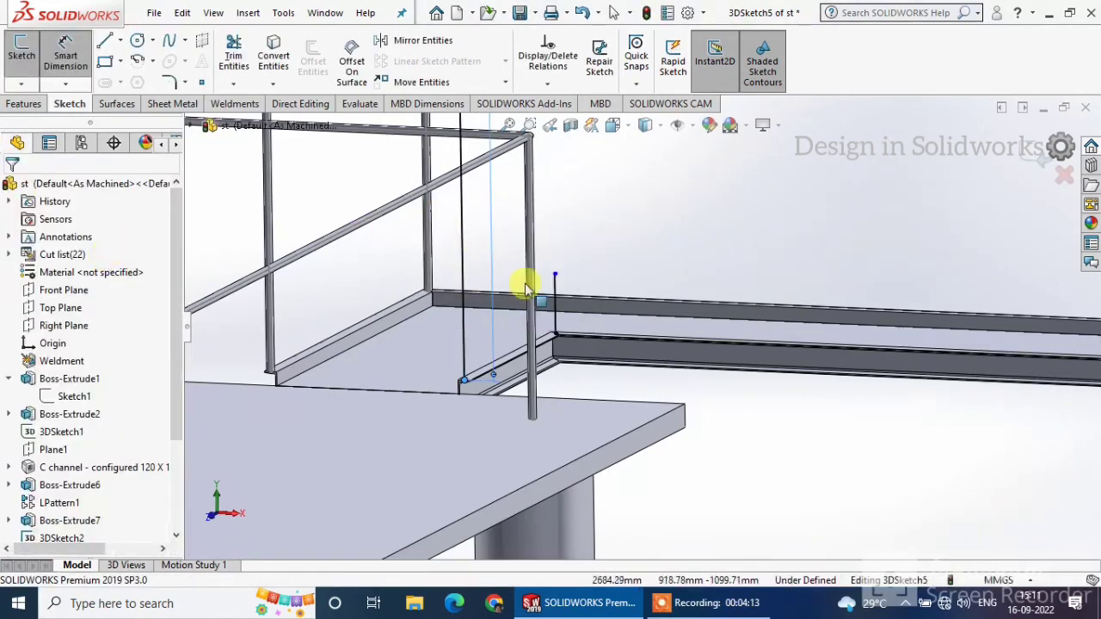
Step: Make all four vertical post lines on the landing and stair equal in length, and save the part
left_click(463, 269)
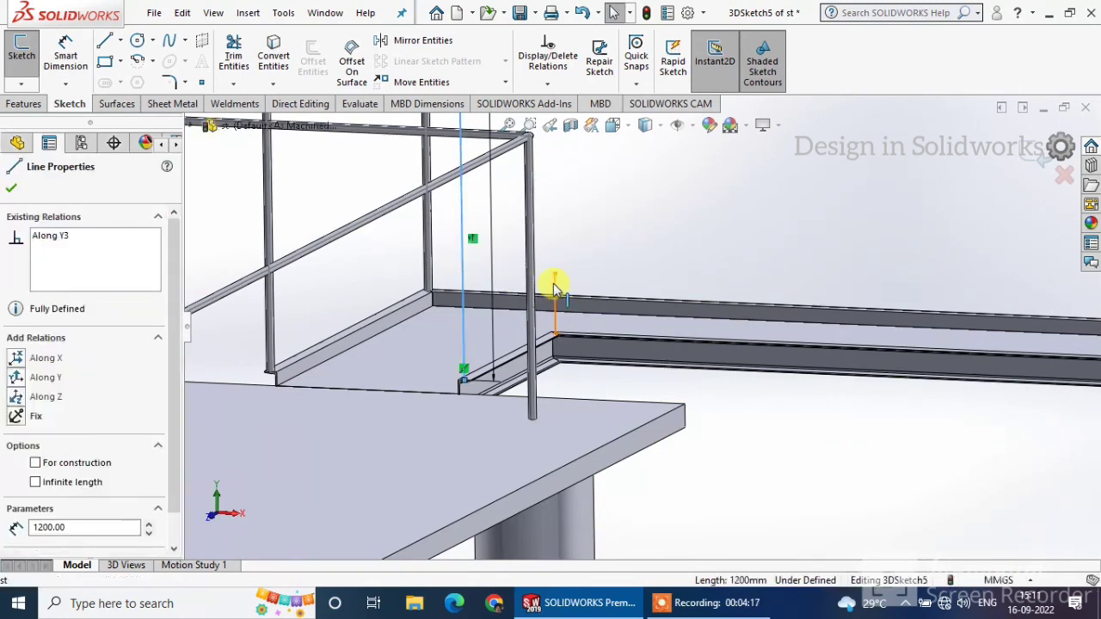
left_click(555, 292, "ctrl")
scroll(866, 253, "up", 3)
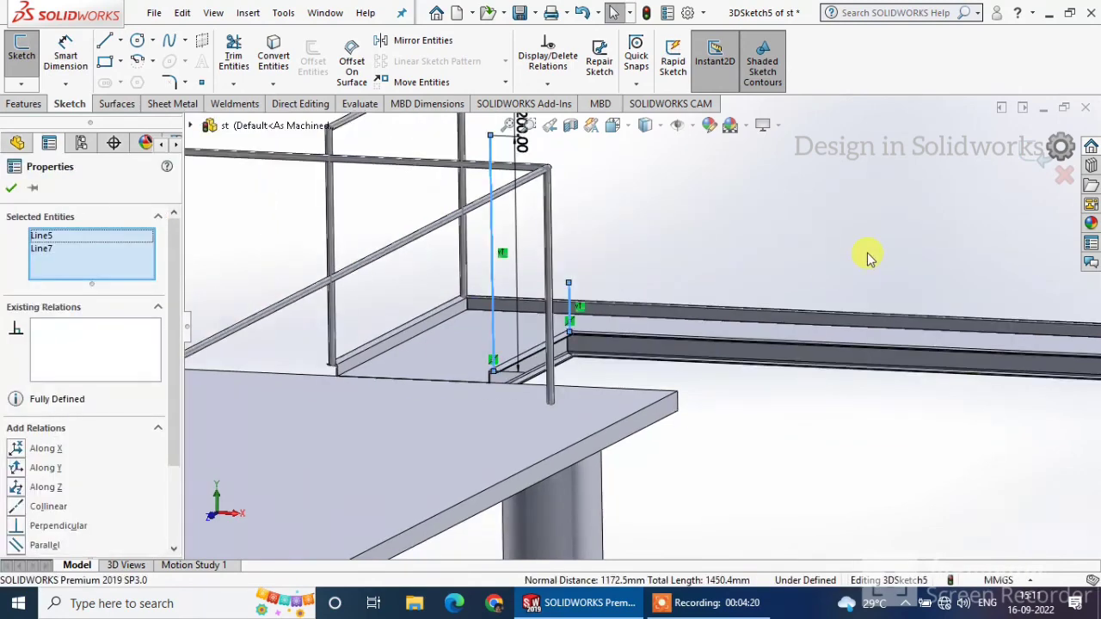
scroll(912, 292, "up", 2)
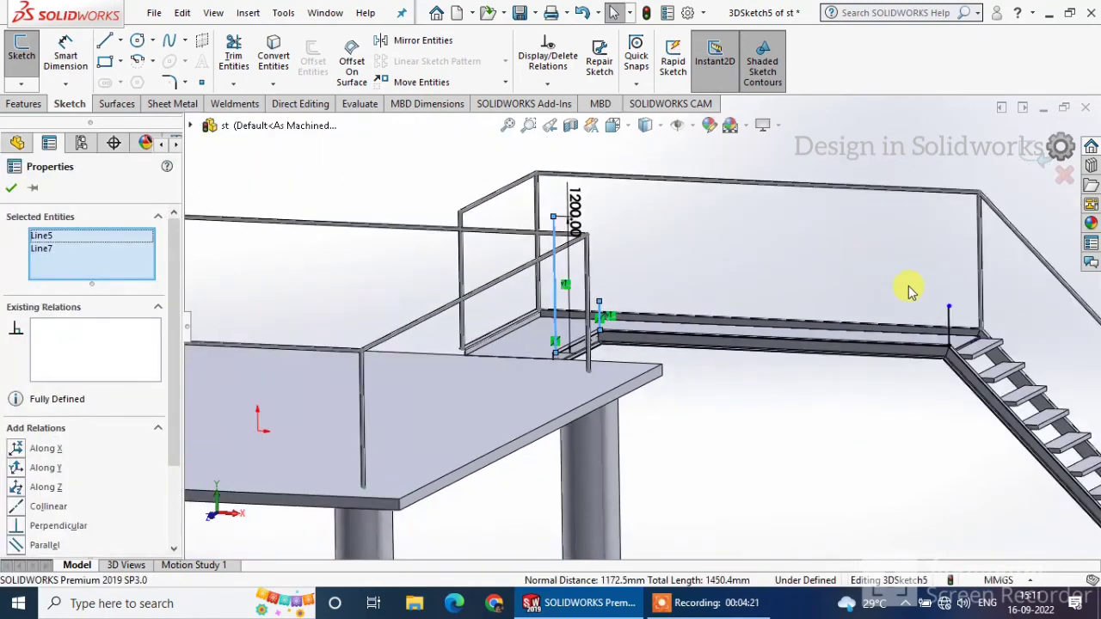
left_click(948, 320, "ctrl")
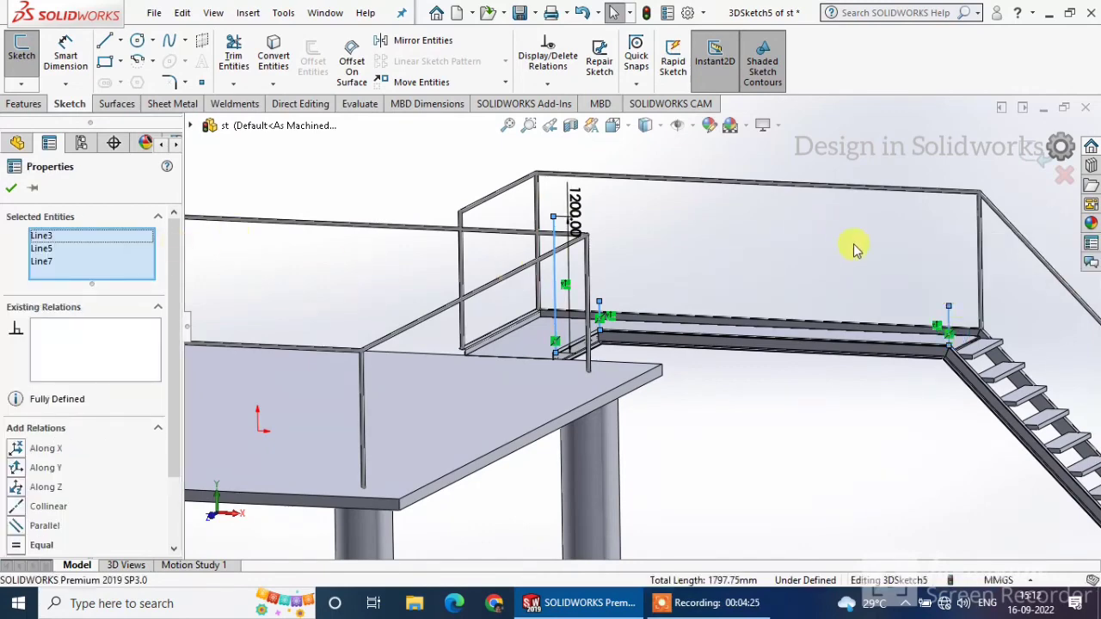
scroll(856, 249, "up", 2)
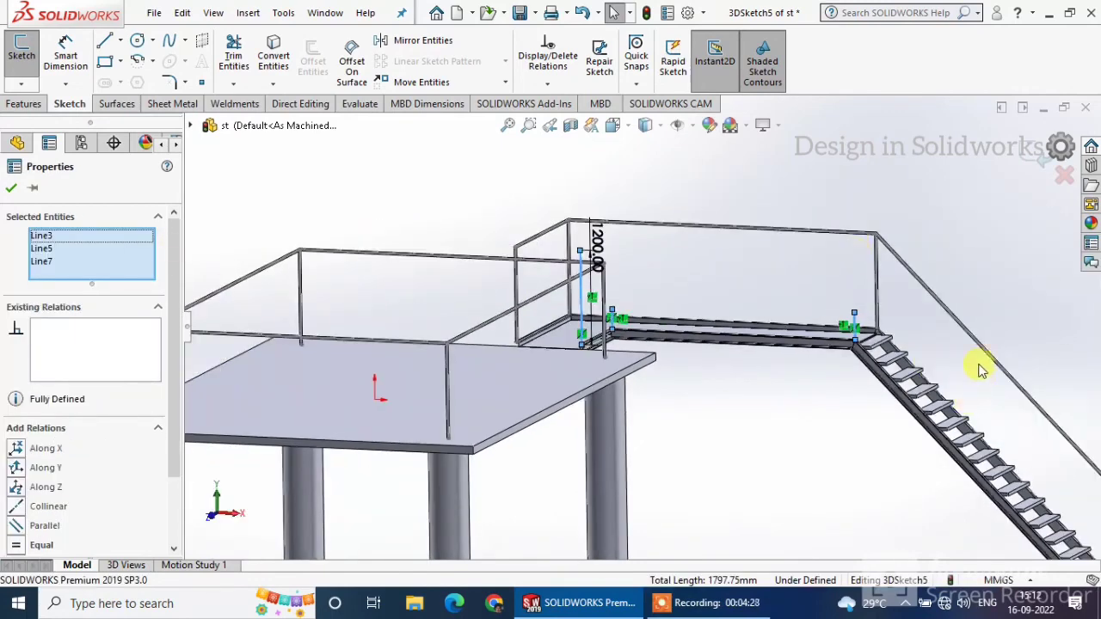
scroll(994, 344, "up", 2)
scroll(1019, 387, "up", 3)
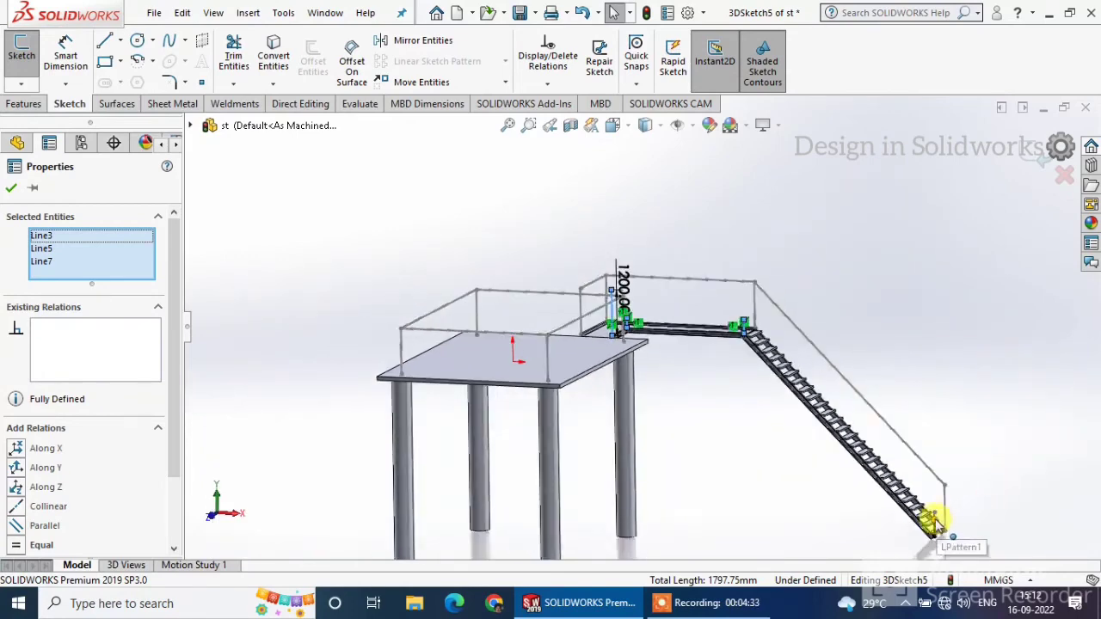
left_click(934, 524, "ctrl")
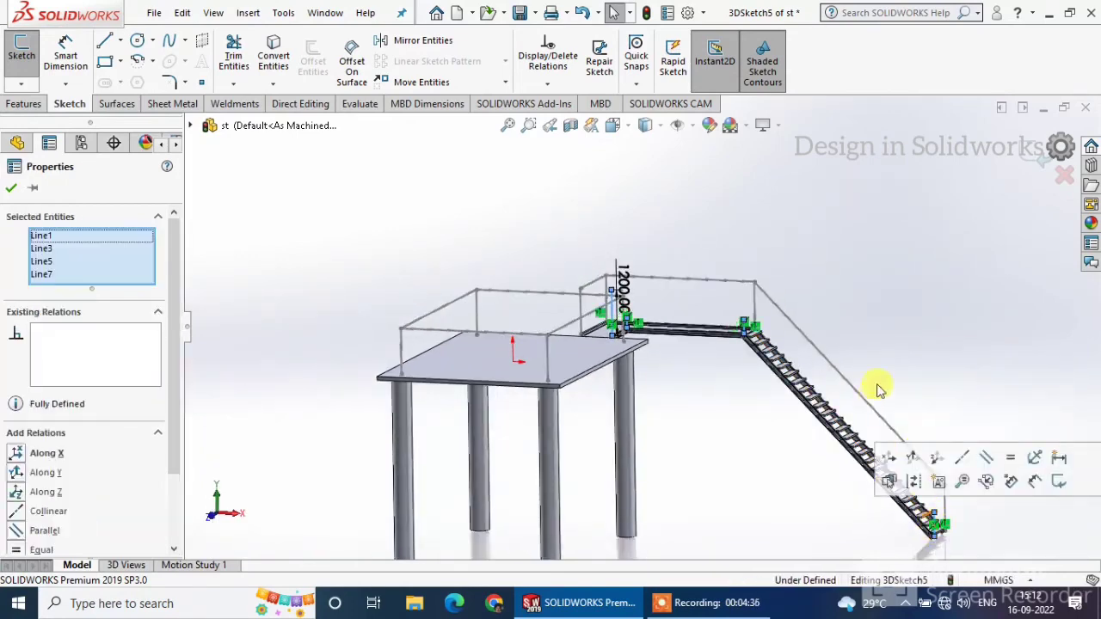
left_click(1011, 456)
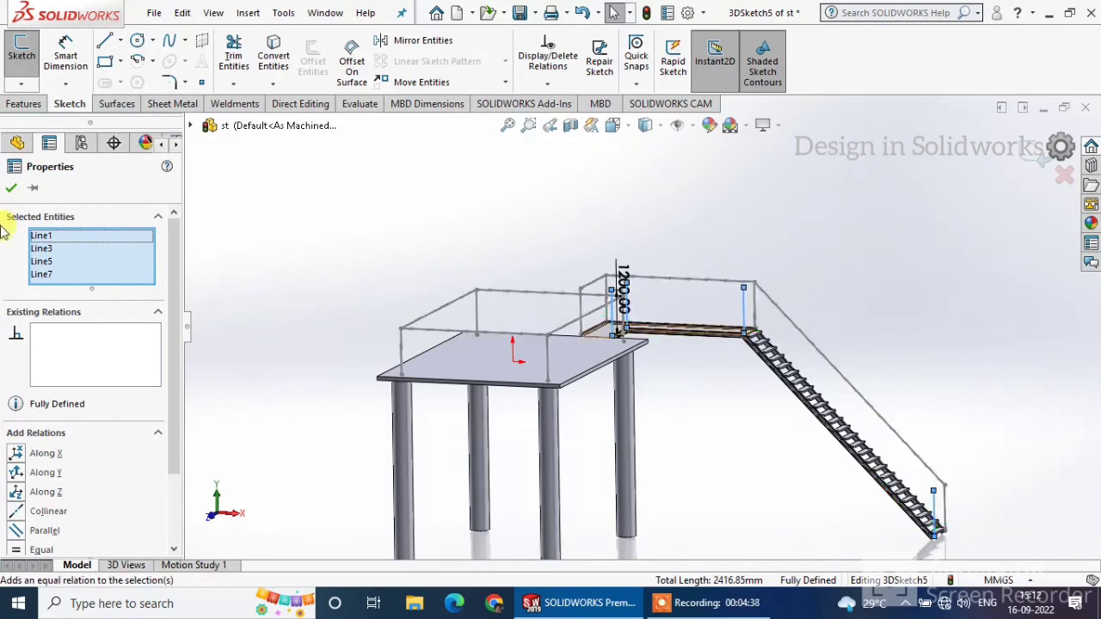
left_click(11, 191)
left_click(520, 12)
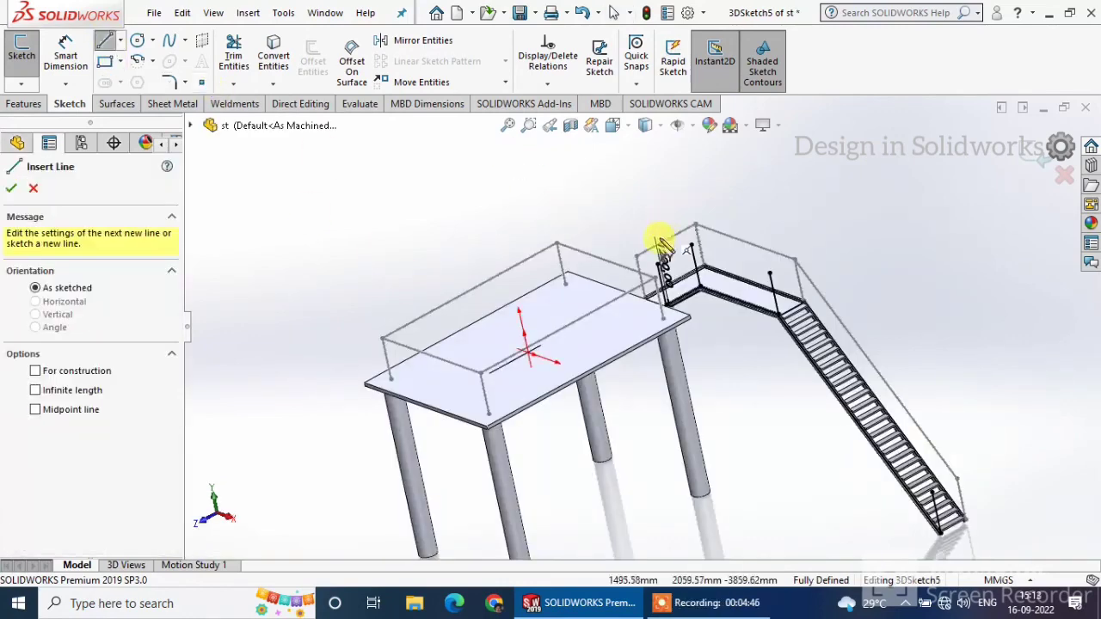
Step: Draw rail lines joining the four post tops along the landing and down the stair, and save the part with the finished 3D sketch
mouse_move(658, 264)
left_mouse_down()
mouse_move(699, 237)
mouse_move(691, 245)
left_mouse_up()
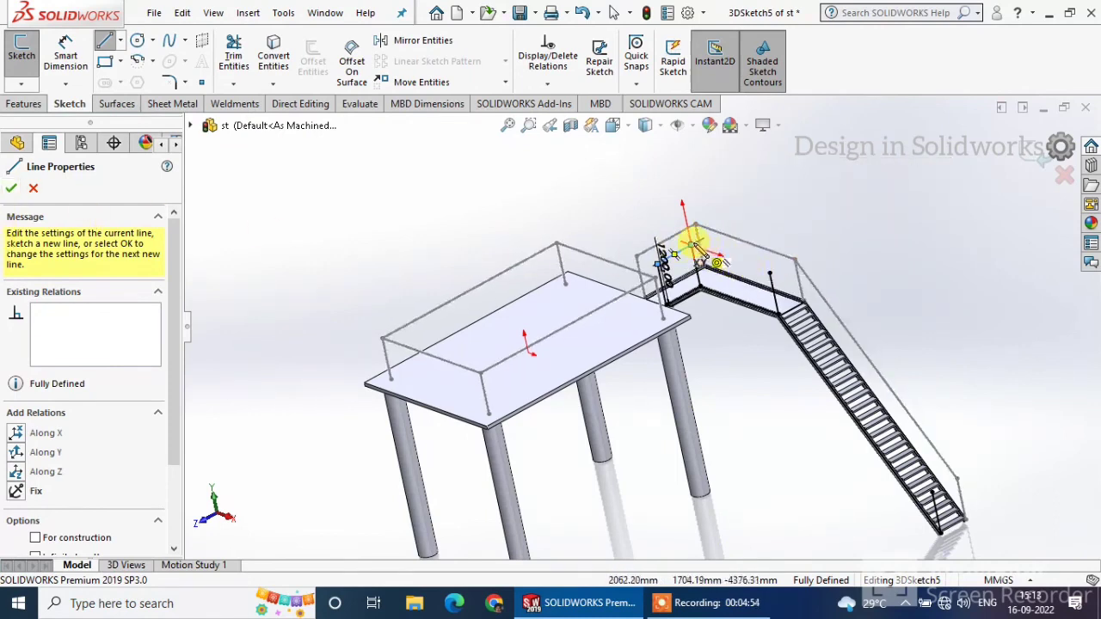
mouse_move(693, 247)
left_mouse_down()
mouse_move(781, 275)
mouse_move(772, 275)
mouse_move(880, 379)
left_mouse_up()
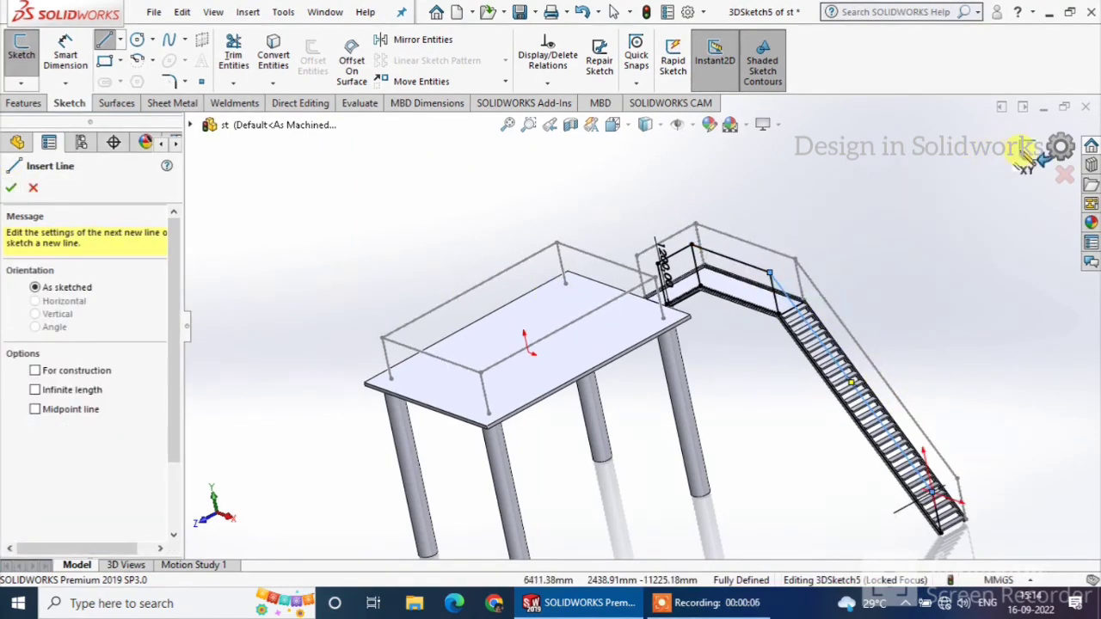
left_click(1059, 148)
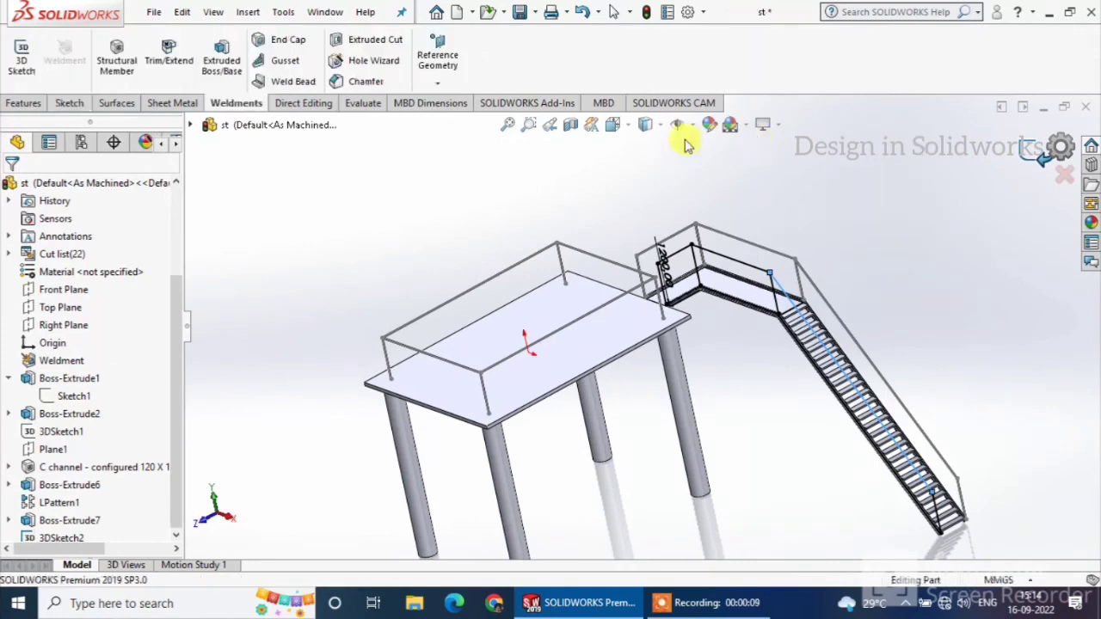
left_click(521, 13)
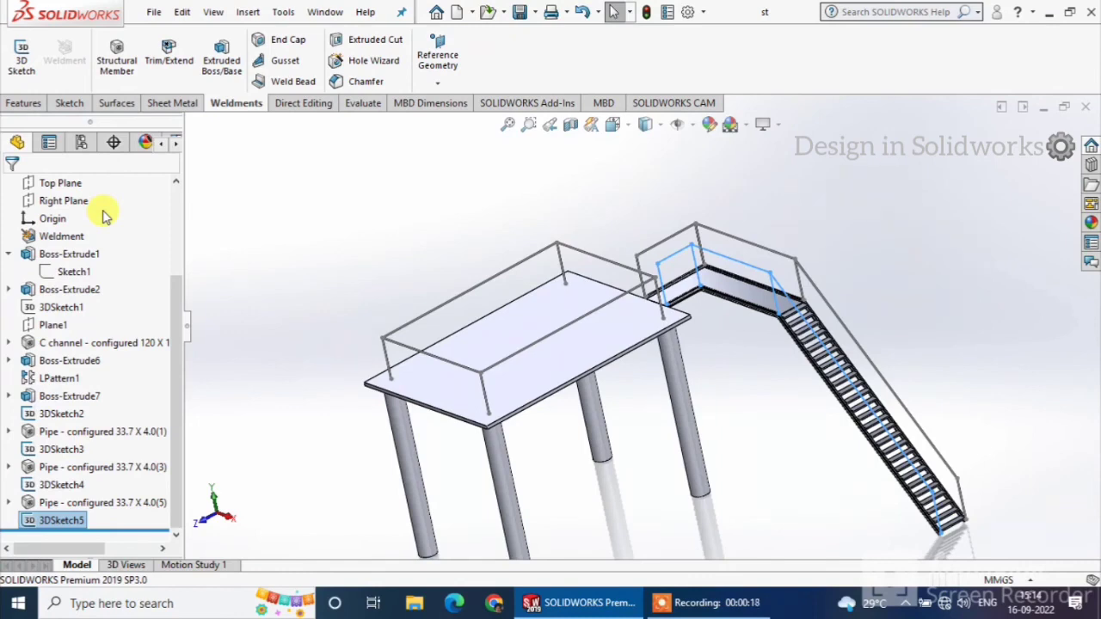
Step: Start an iso configured-pipe 33.7 x 4.0 structural member with the two end posts and the connecting rail lines as the first group
left_click(116, 56)
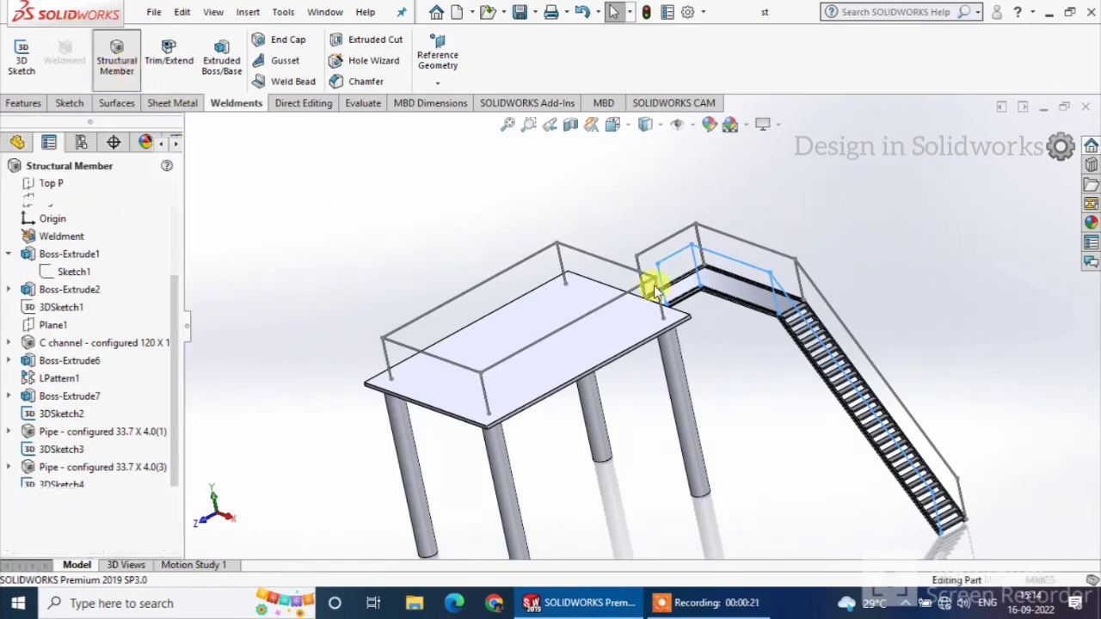
left_click(668, 293)
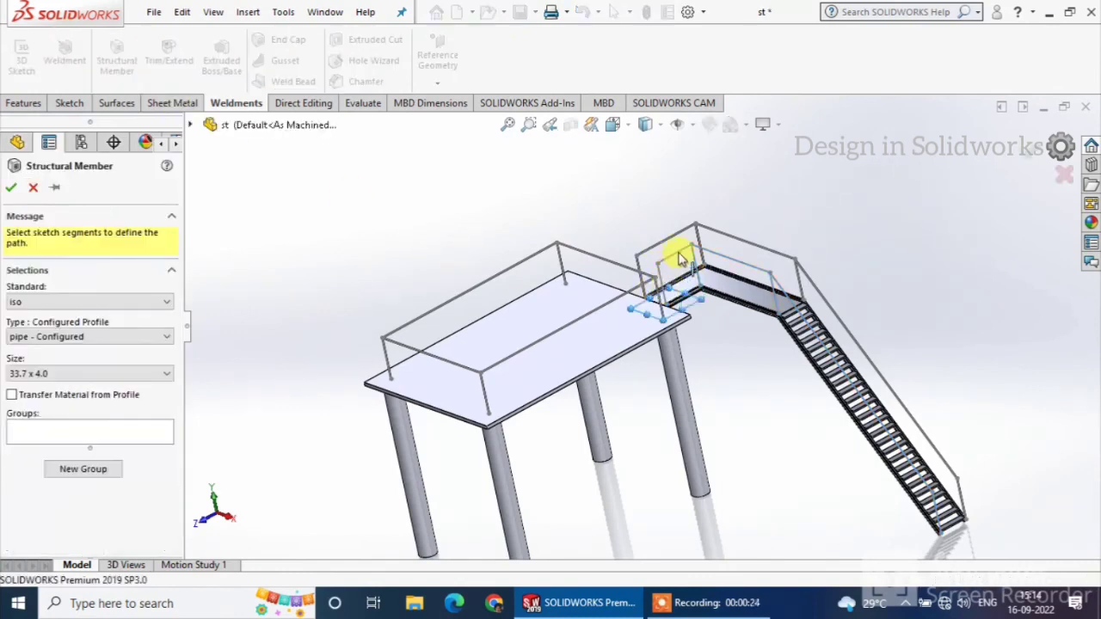
left_click(673, 254)
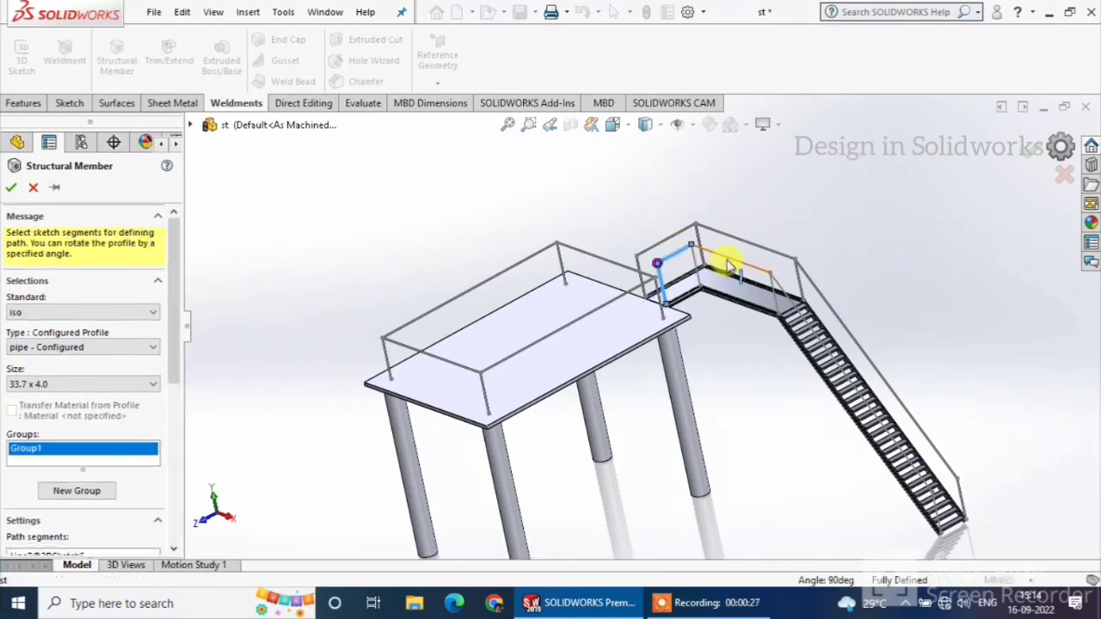
left_click(729, 267)
left_click(788, 303)
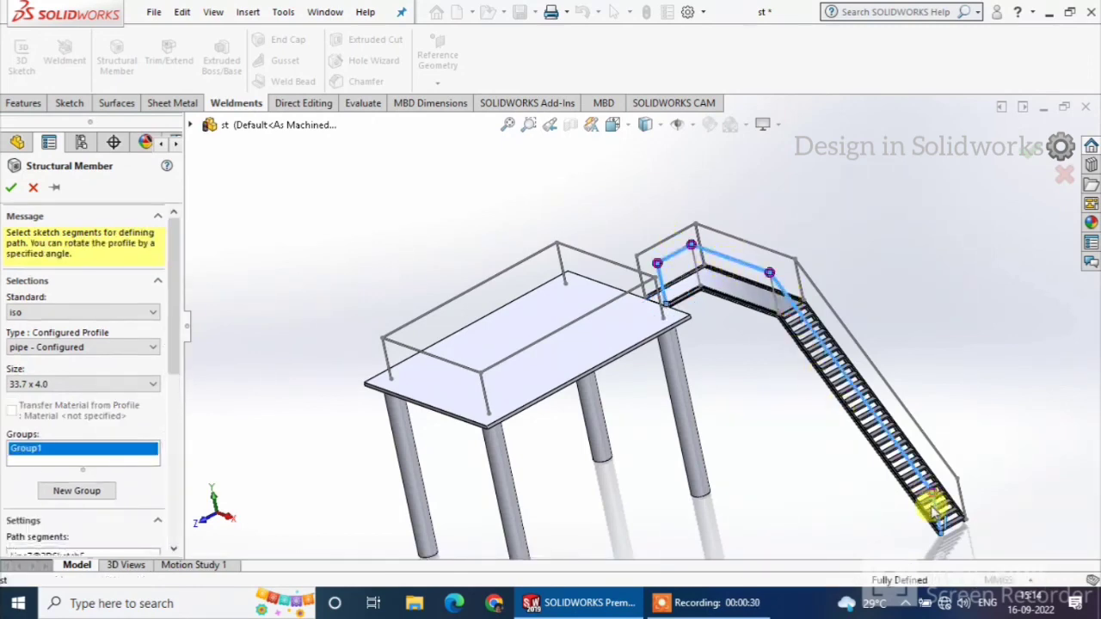
left_click(935, 509)
Step: Add a second group with the posts at the landing's inner corner and the stair's upper end, and create the pipe members
left_click(74, 491)
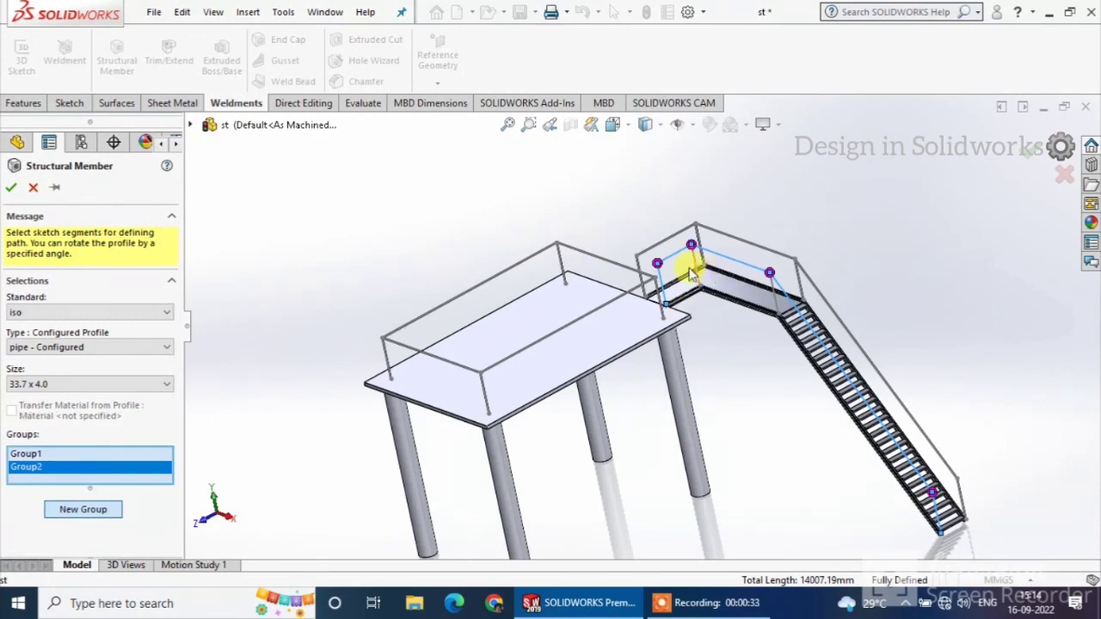
left_click(761, 293)
left_click(768, 297)
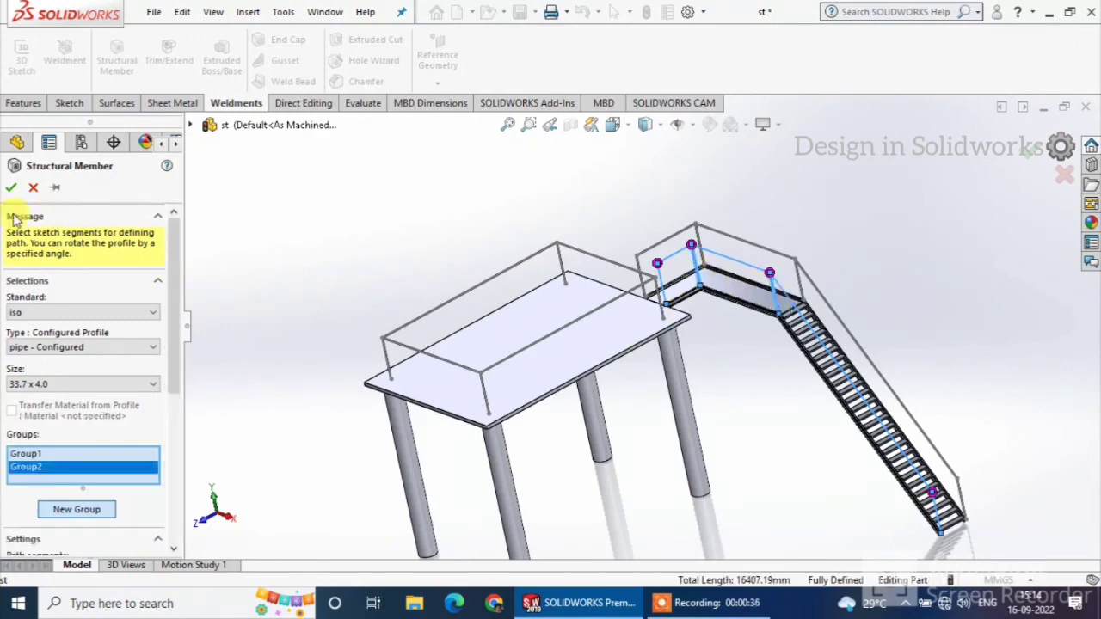
left_click(13, 189)
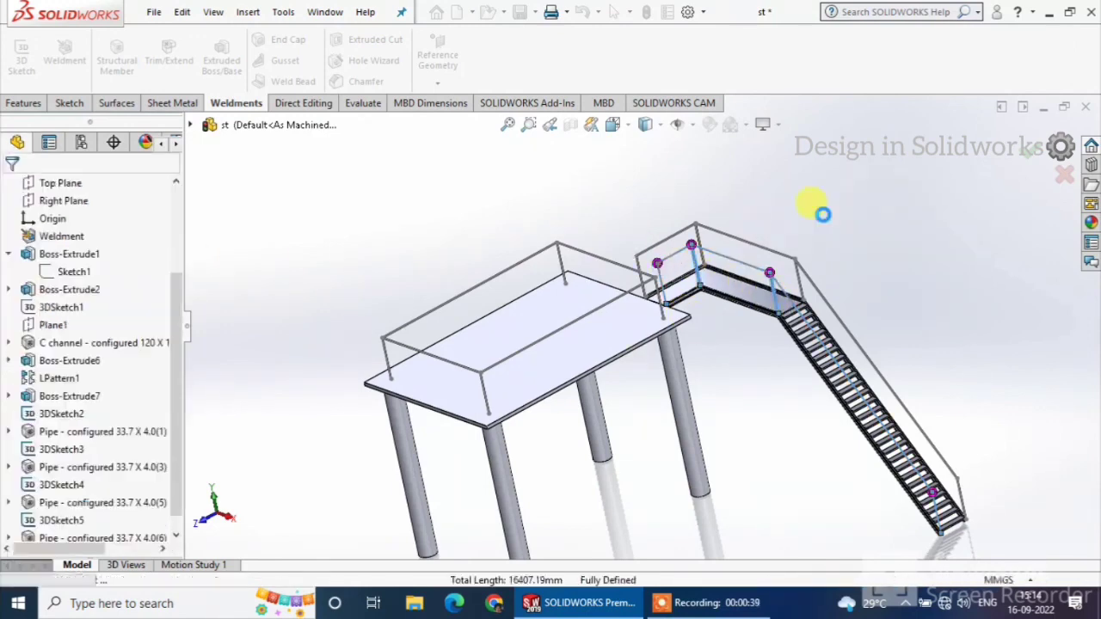
Step: Inspect the completed handrails on the landing, staircase and platform from several angles
middle_click_drag(811, 327, 851, 274)
scroll(809, 271, "down", 3)
scroll(714, 301, "down", 2)
scroll(721, 315, "up", 5)
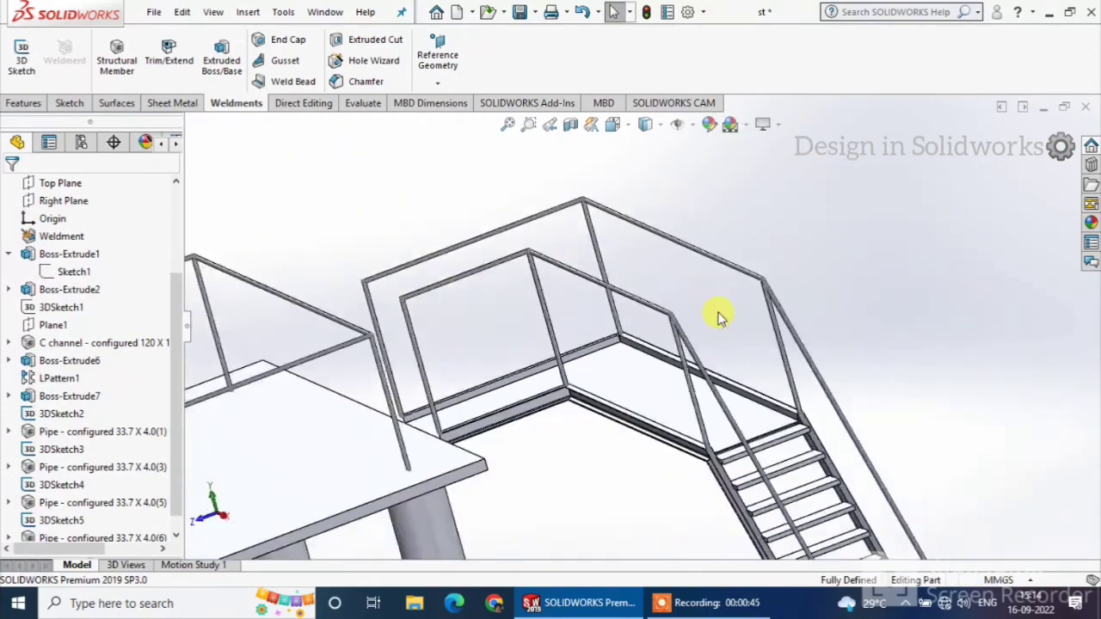
middle_click_drag(720, 315, 659, 336)
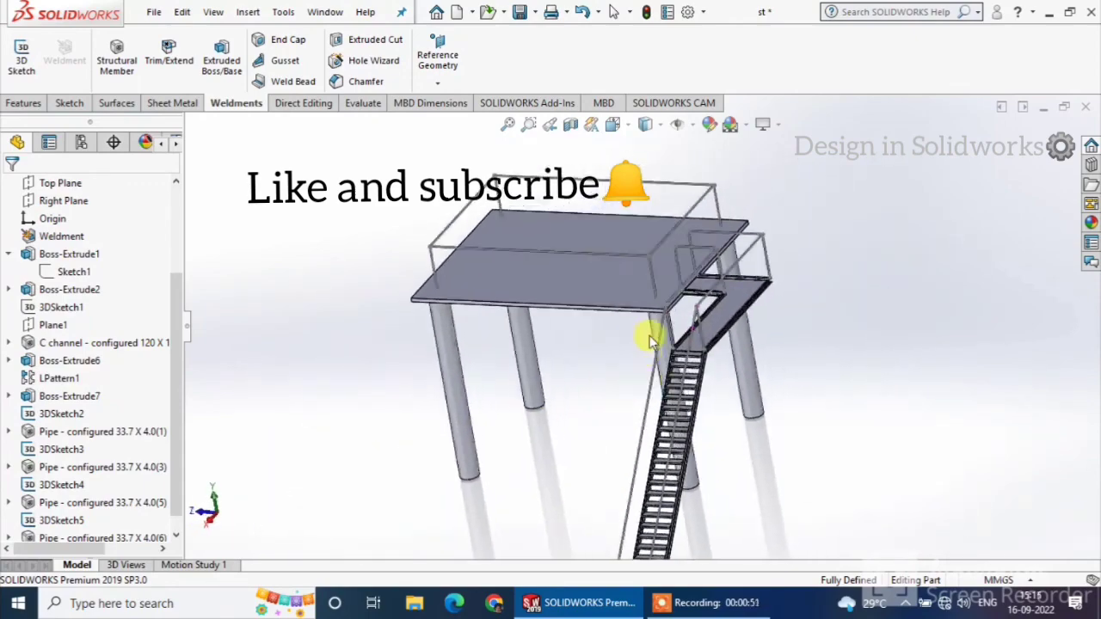